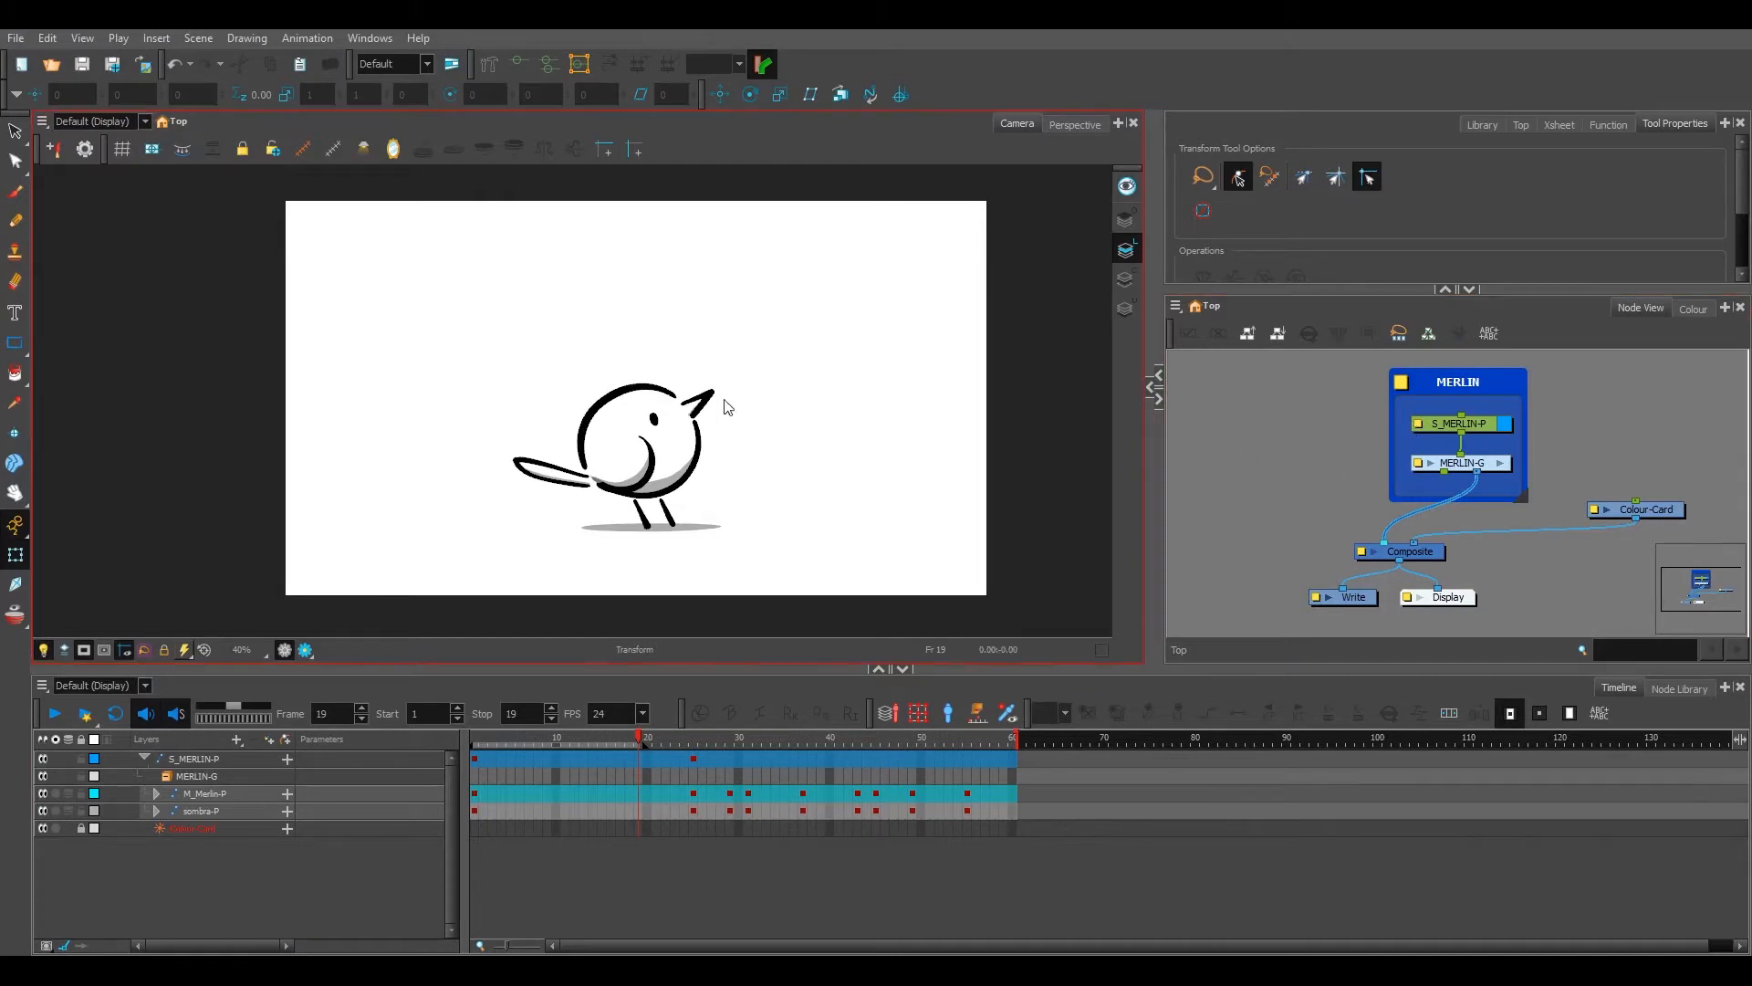
left_click(1360, 427)
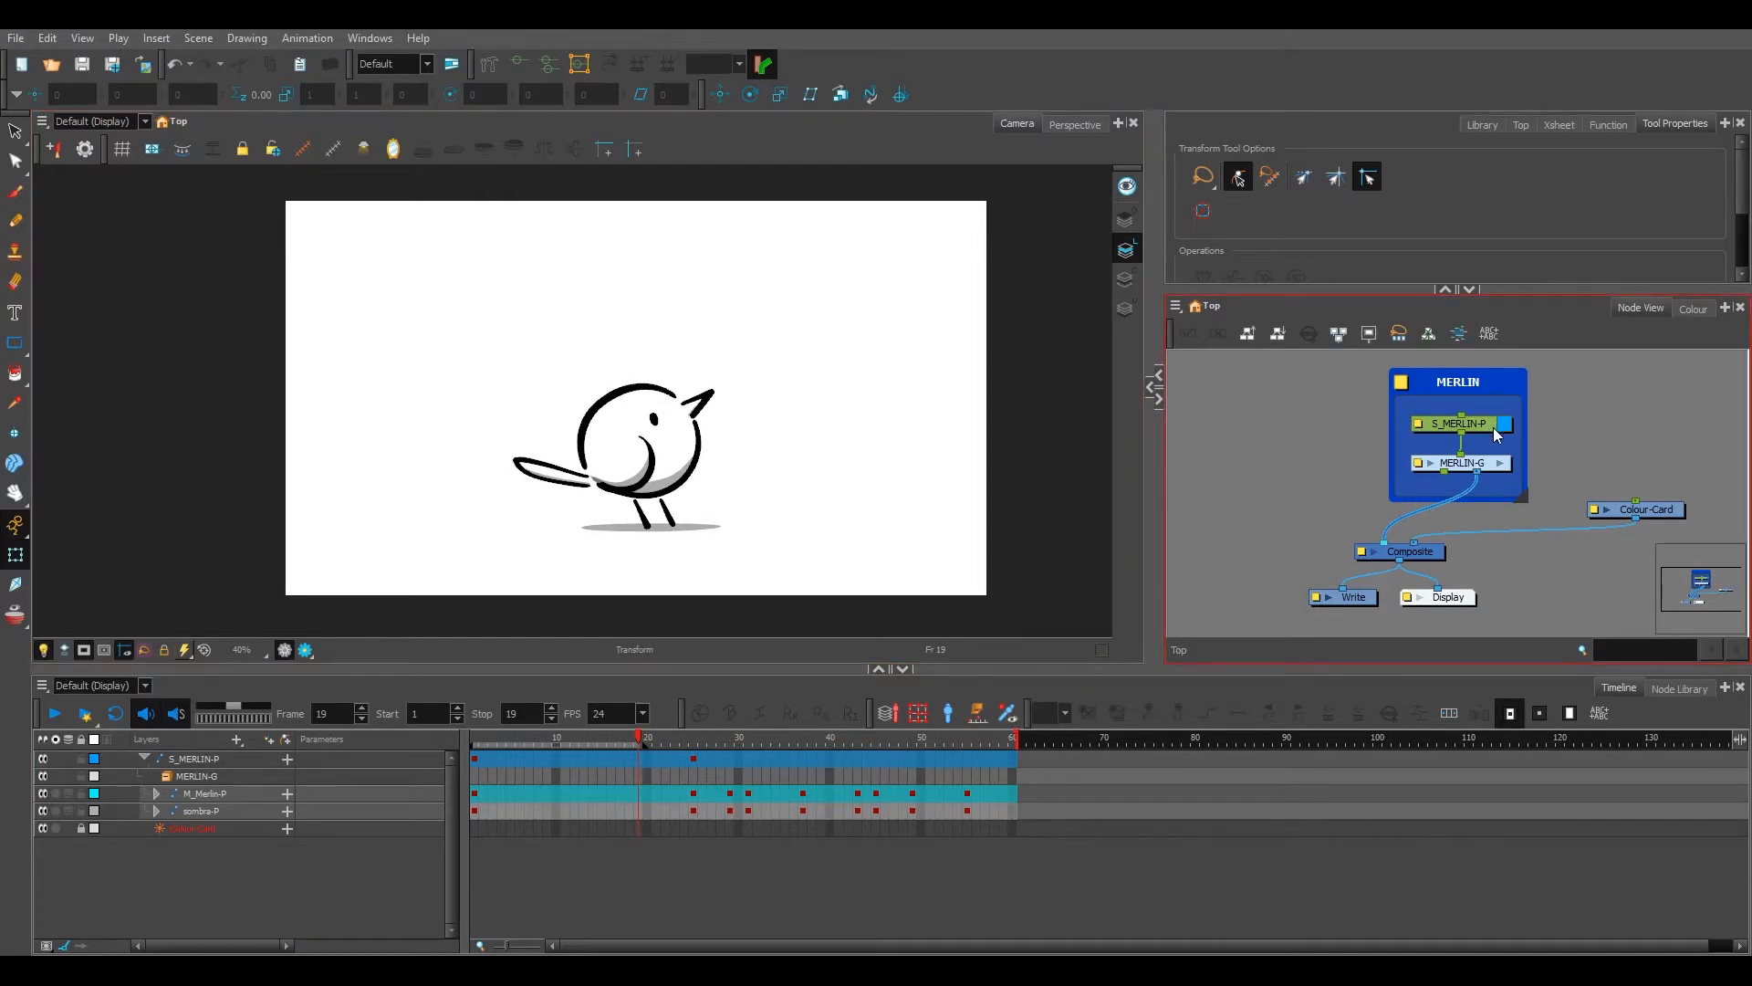
left_click(1022, 456)
left_click(710, 737)
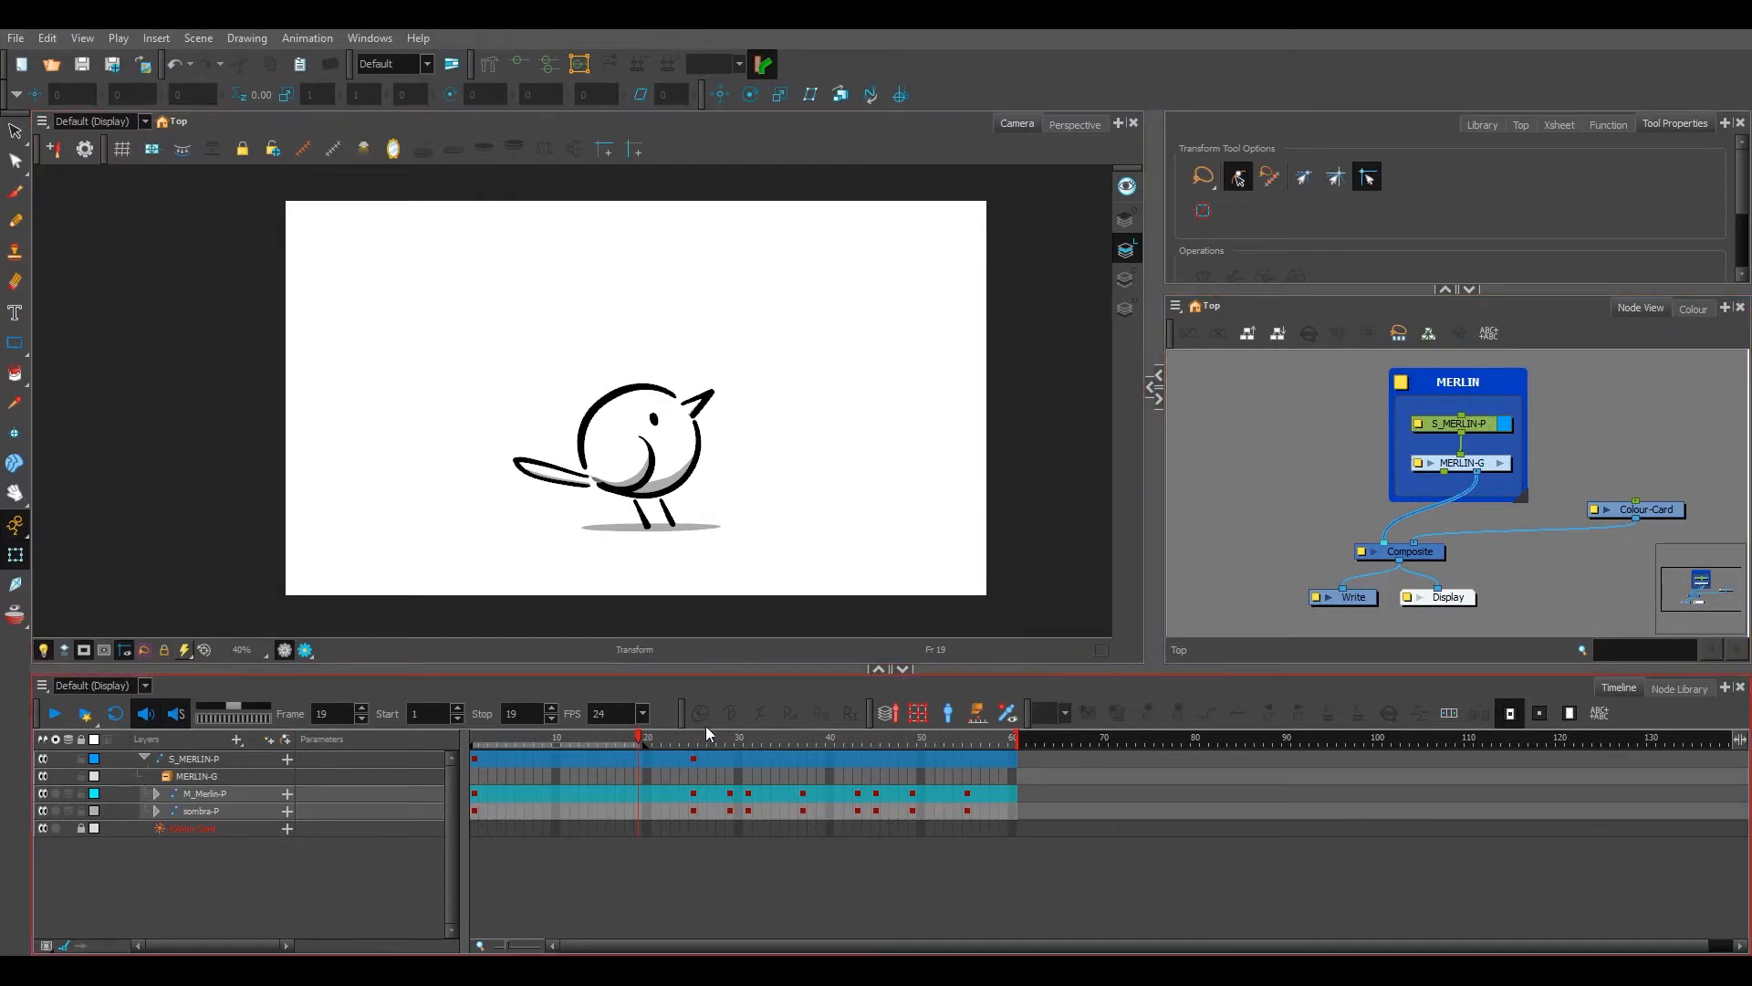
left_click_drag(695, 733, 639, 736)
left_click(1274, 407)
left_click(942, 577)
left_click(1298, 467)
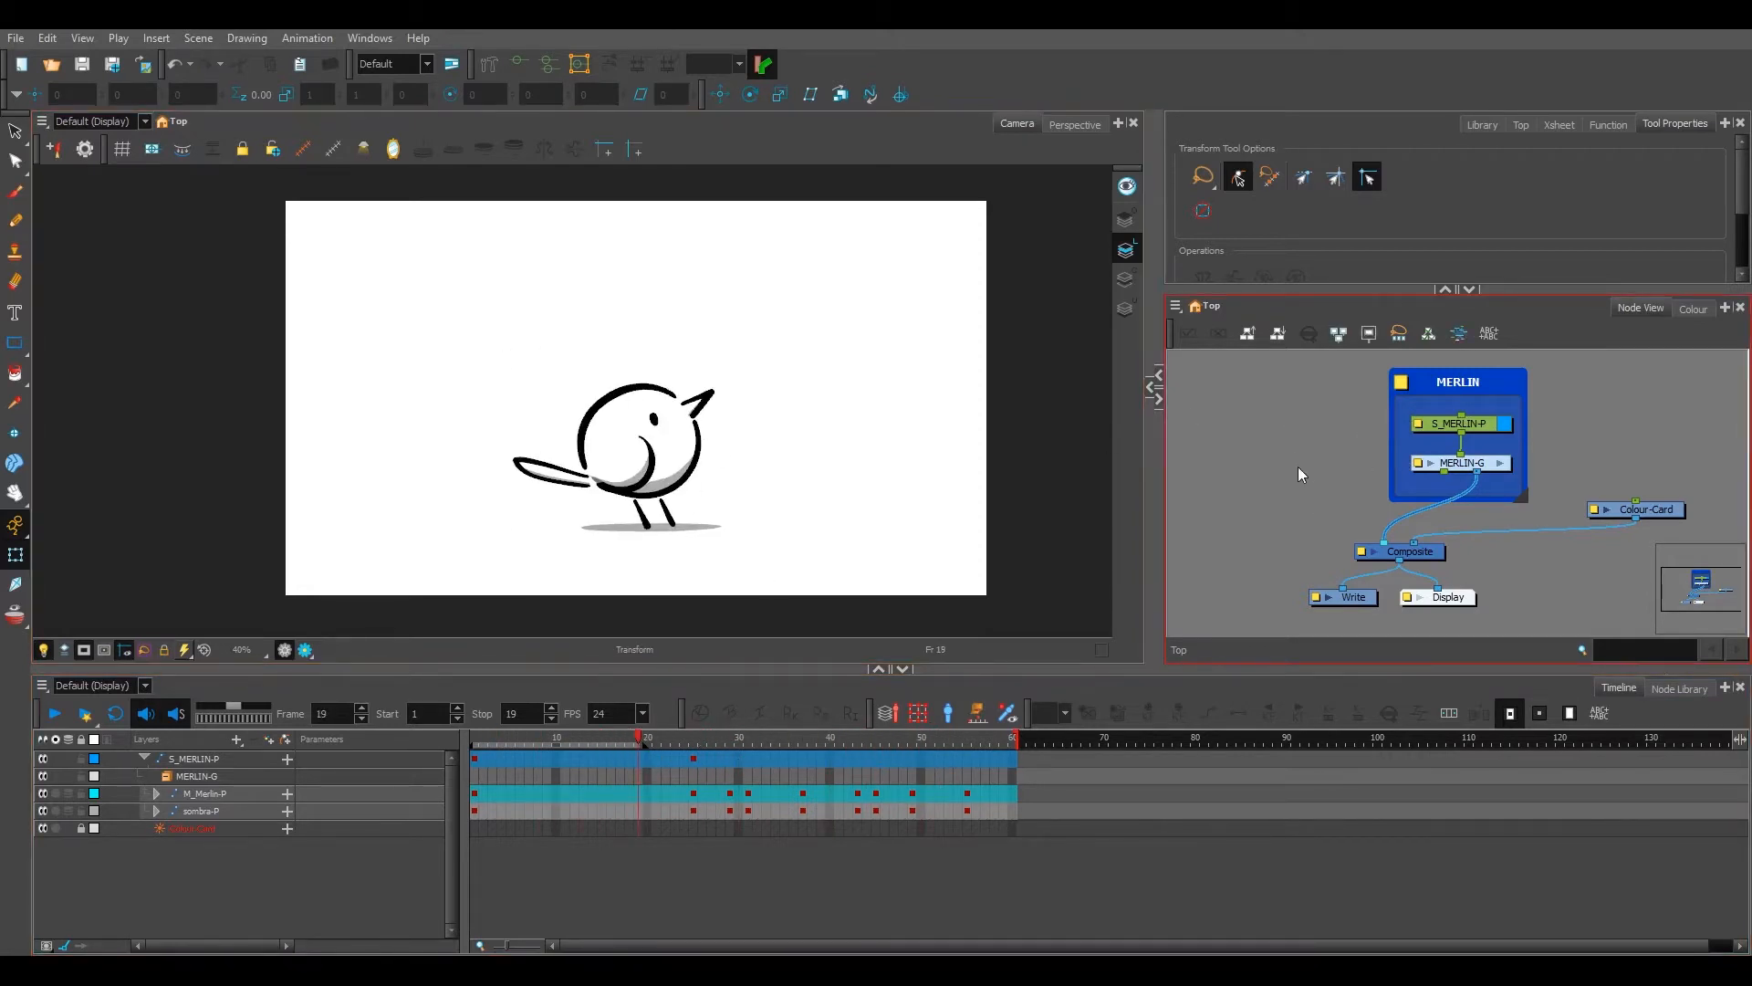
Step: Add a new drawing layer and place its node beside the MERLIN group, connected to the Composite
key("ctrl+r")
left_click(818, 557)
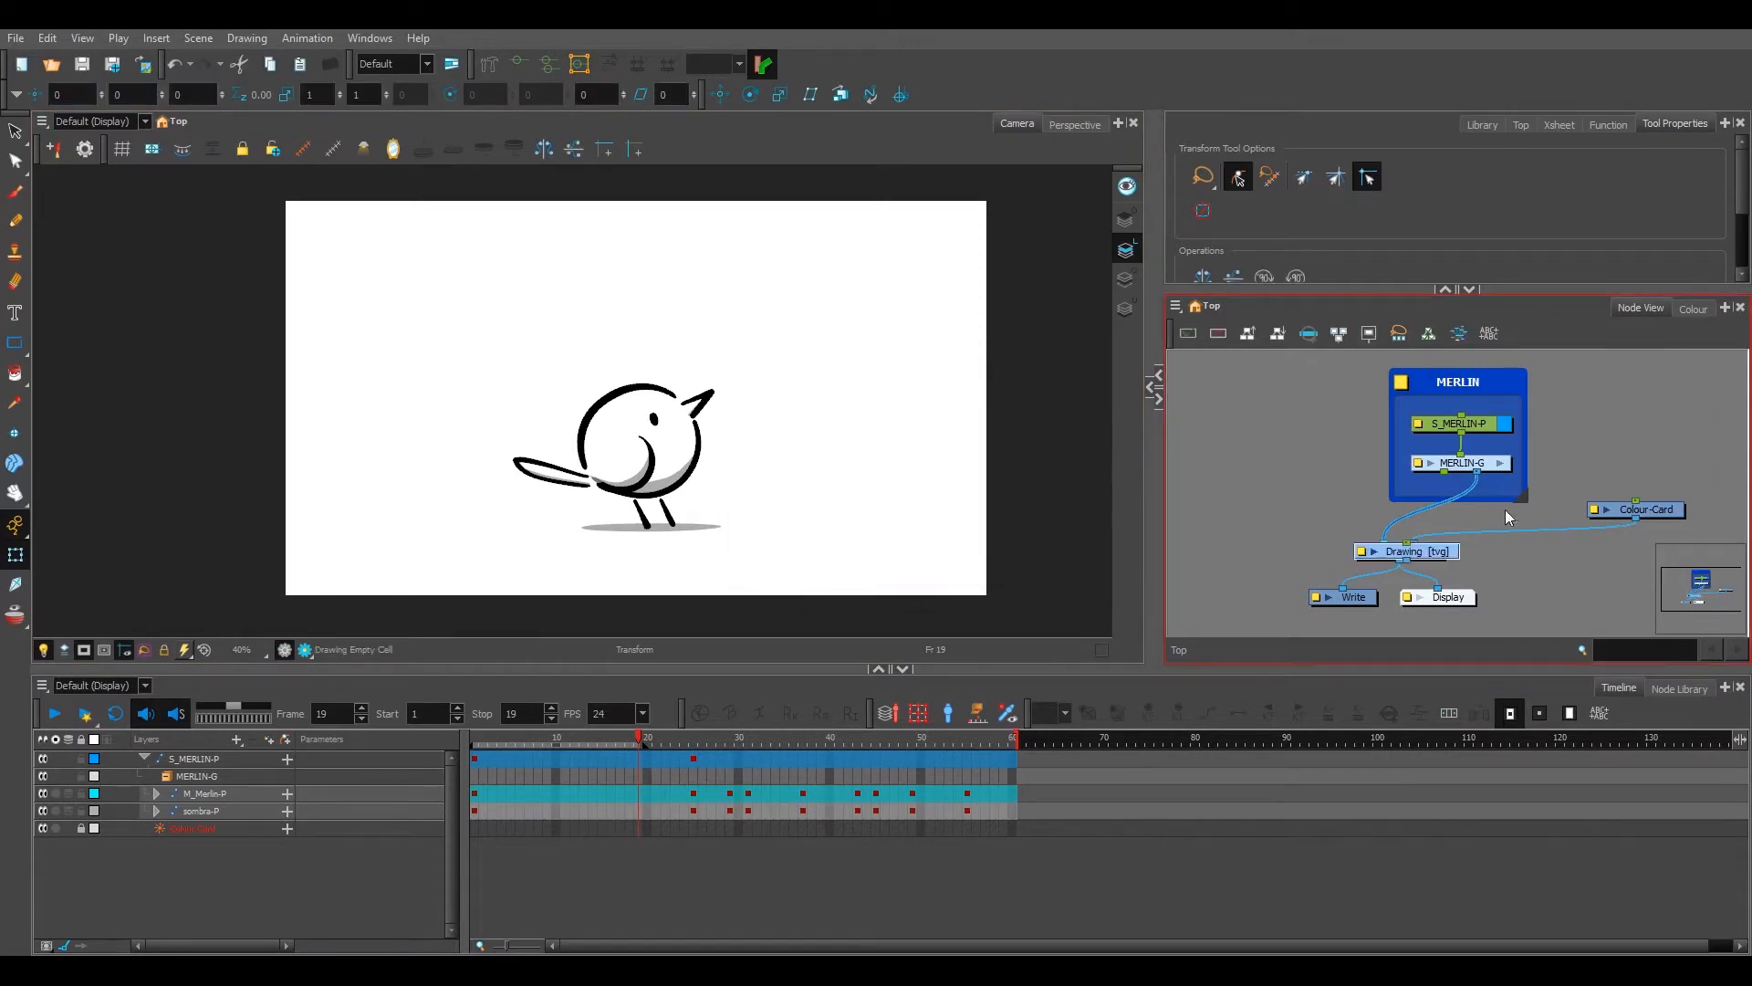
mouse_move(1426, 562)
left_mouse_down()
mouse_move(1348, 492)
mouse_move(1375, 544)
mouse_move(1350, 486)
left_mouse_up()
Step: Activate the Brush on the new drawing layer and select the MERLIN colour palette for drawing
left_click(818, 406)
key("alt+b")
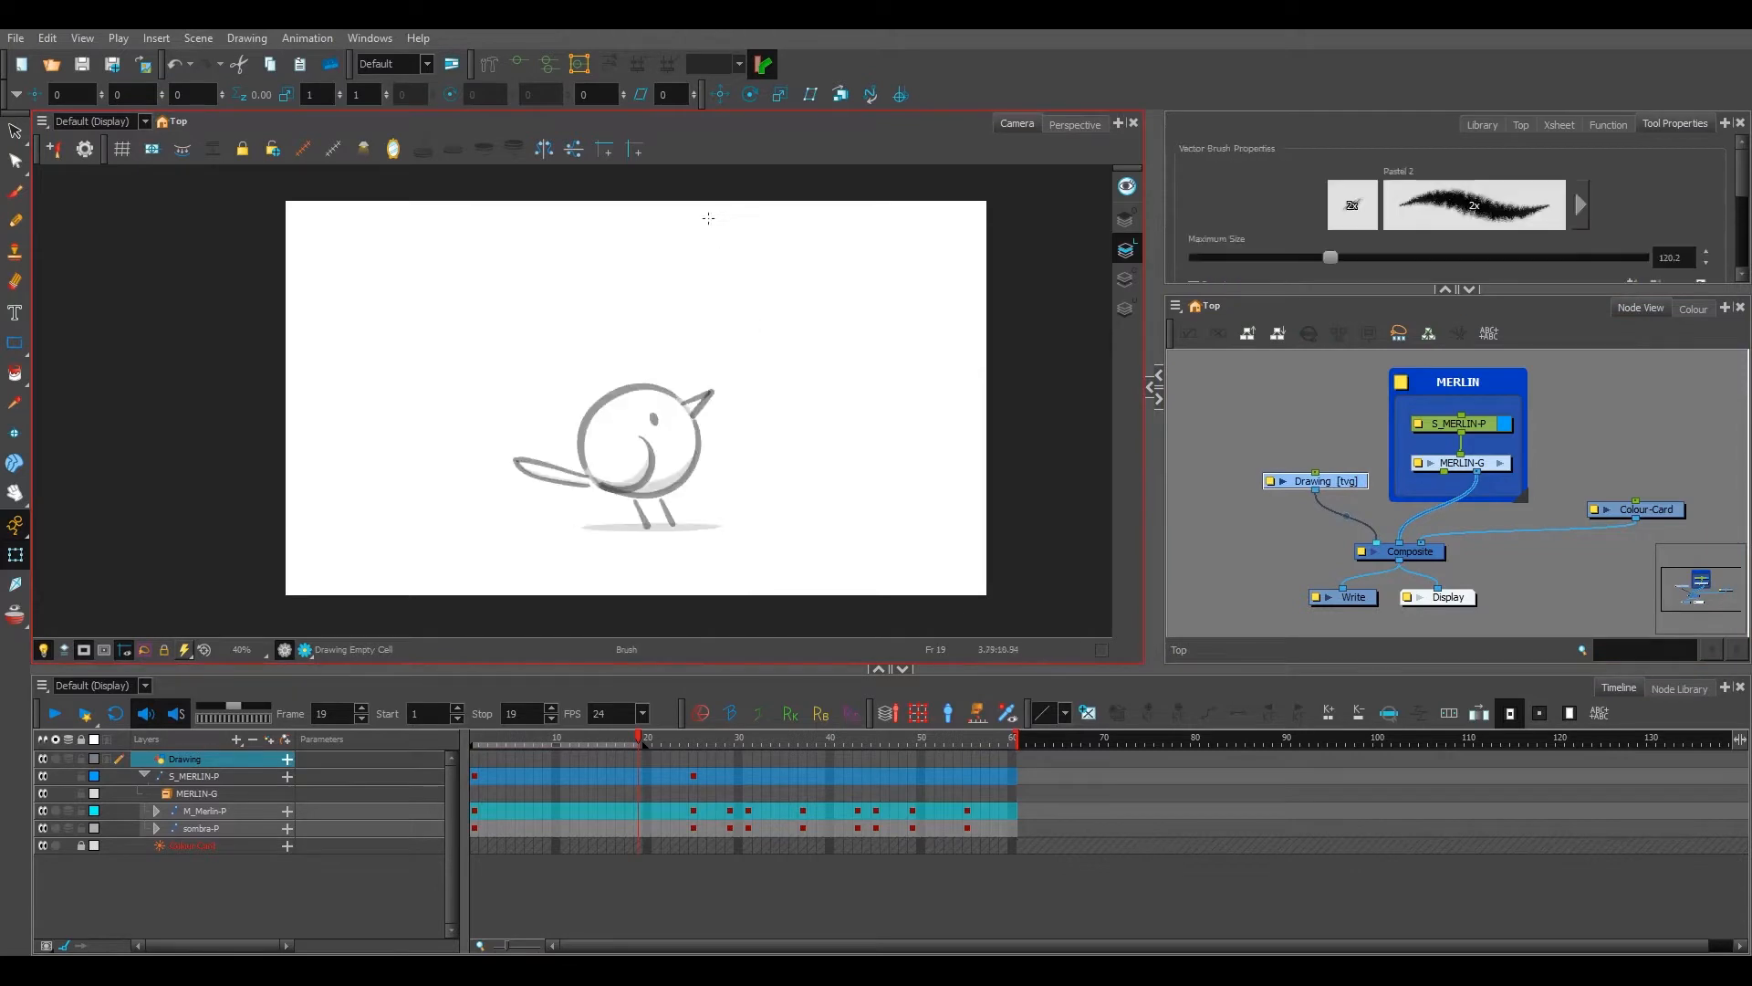
left_click_drag(807, 288, 844, 366)
key("ctrl+z")
left_click(1427, 310)
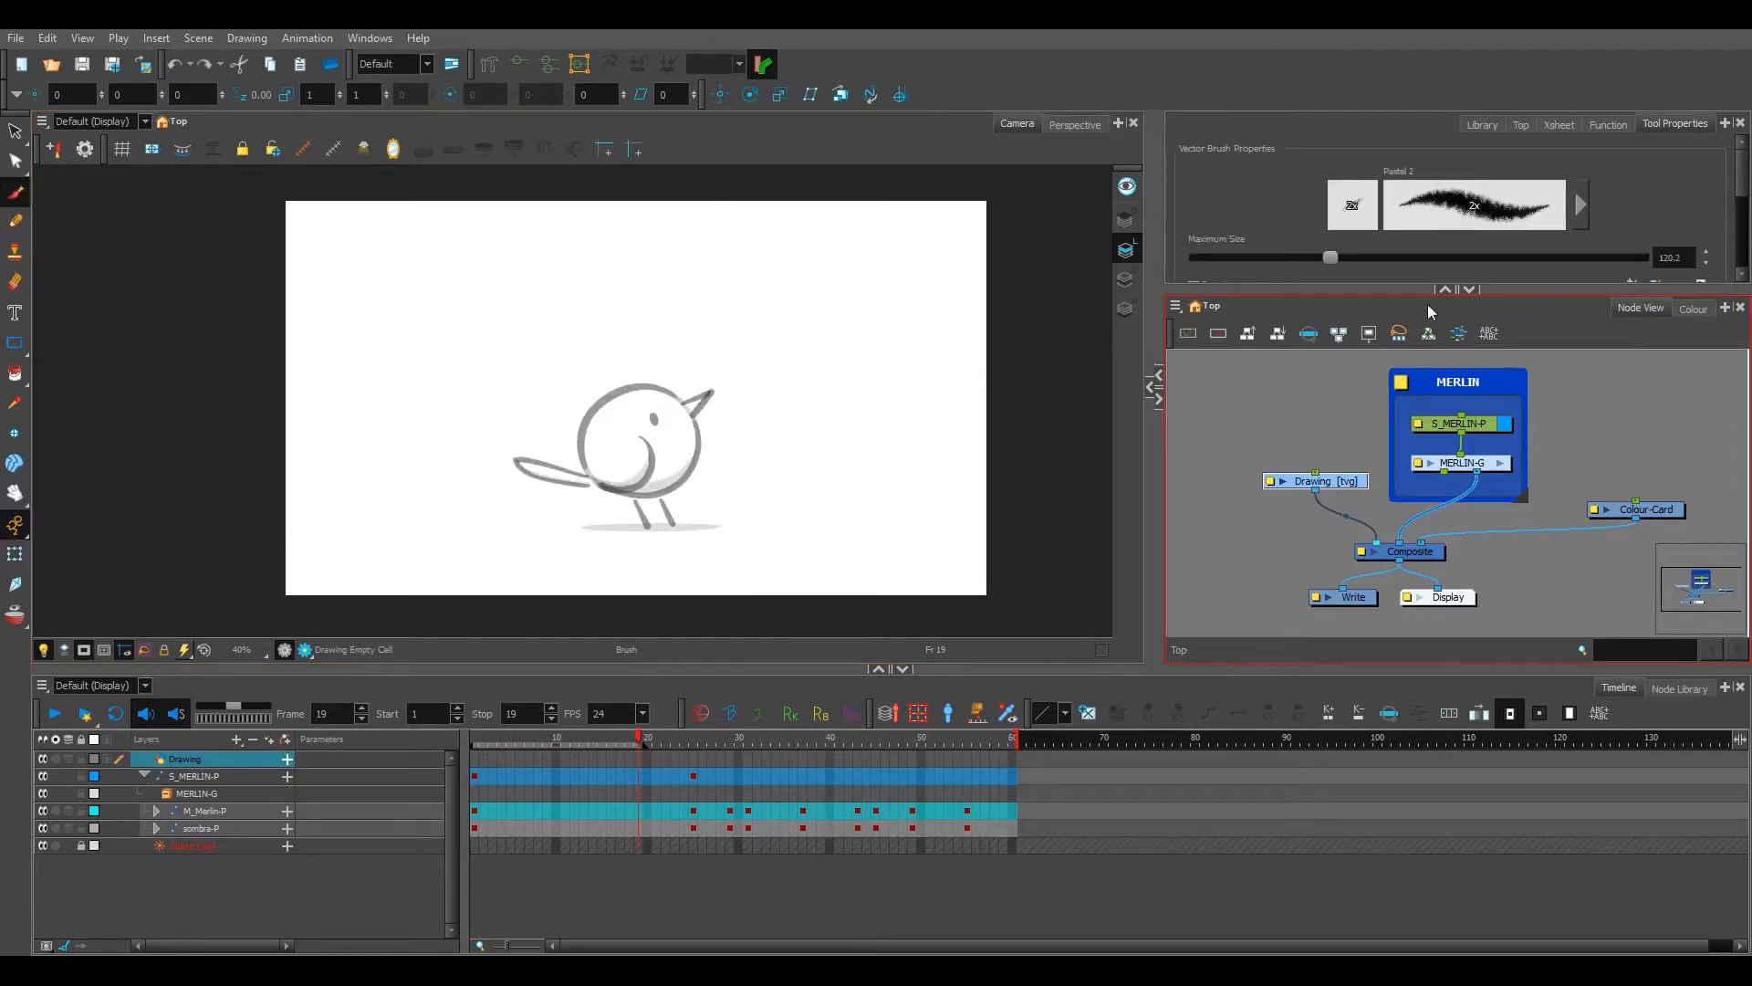
left_click(1692, 309)
left_click(1273, 396)
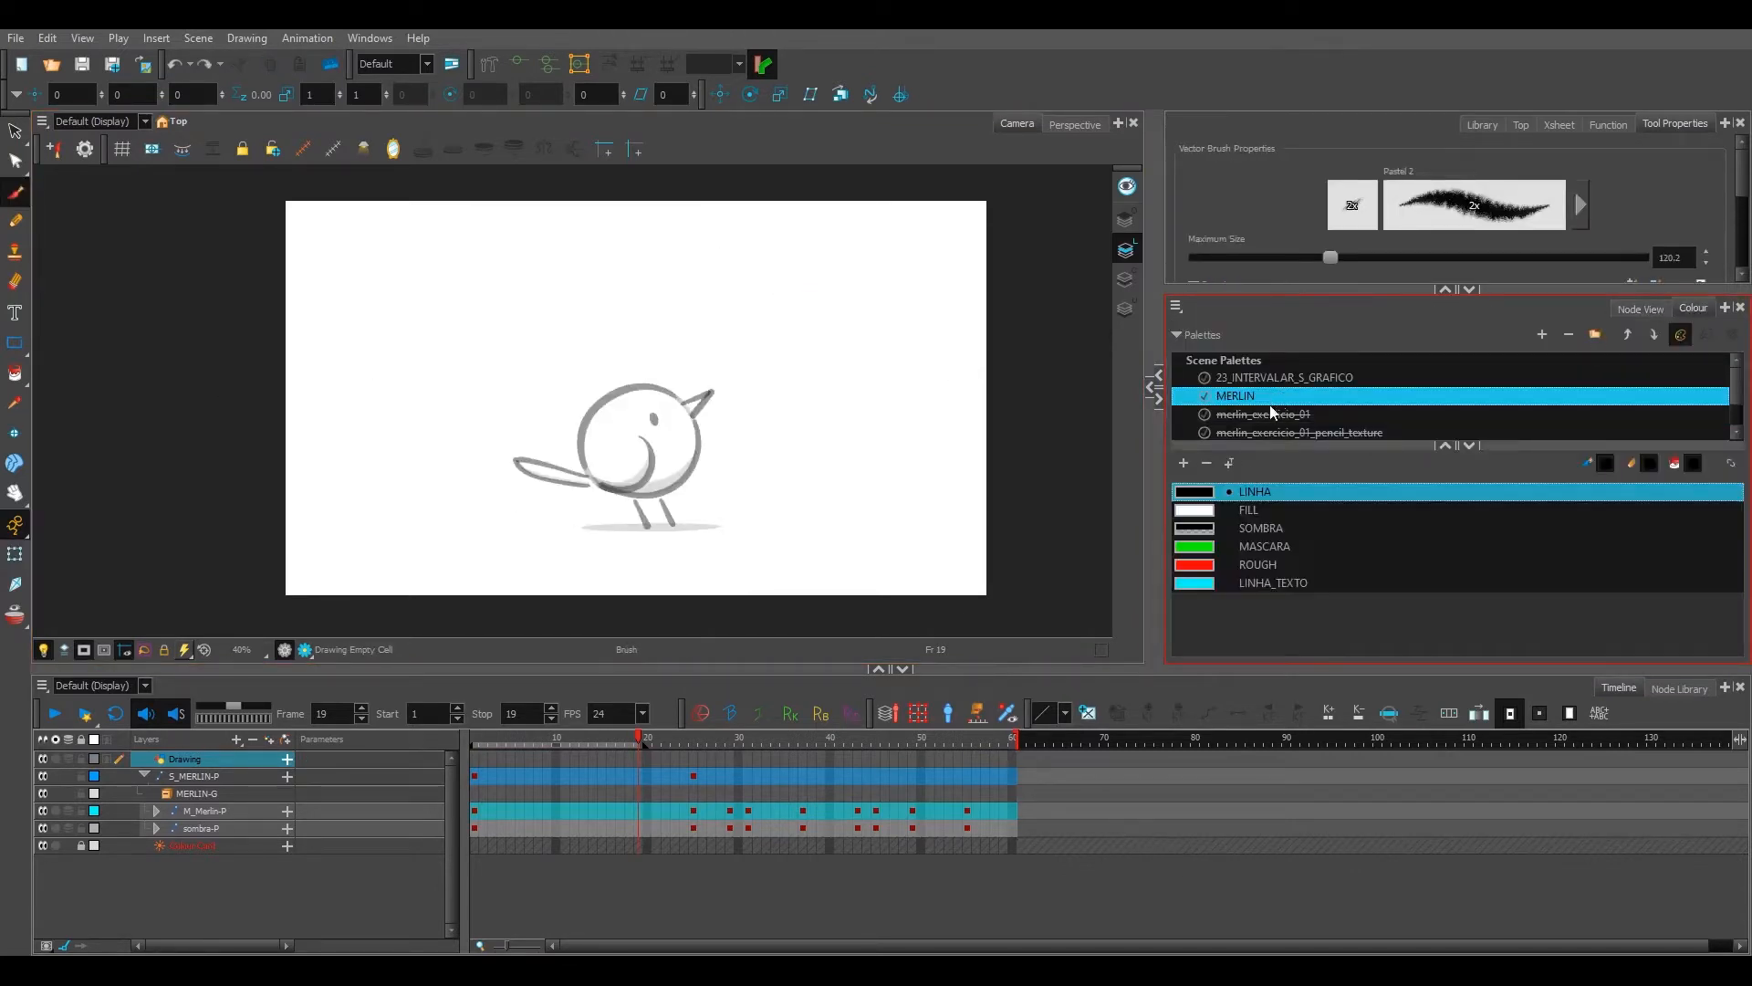
left_click(1626, 308)
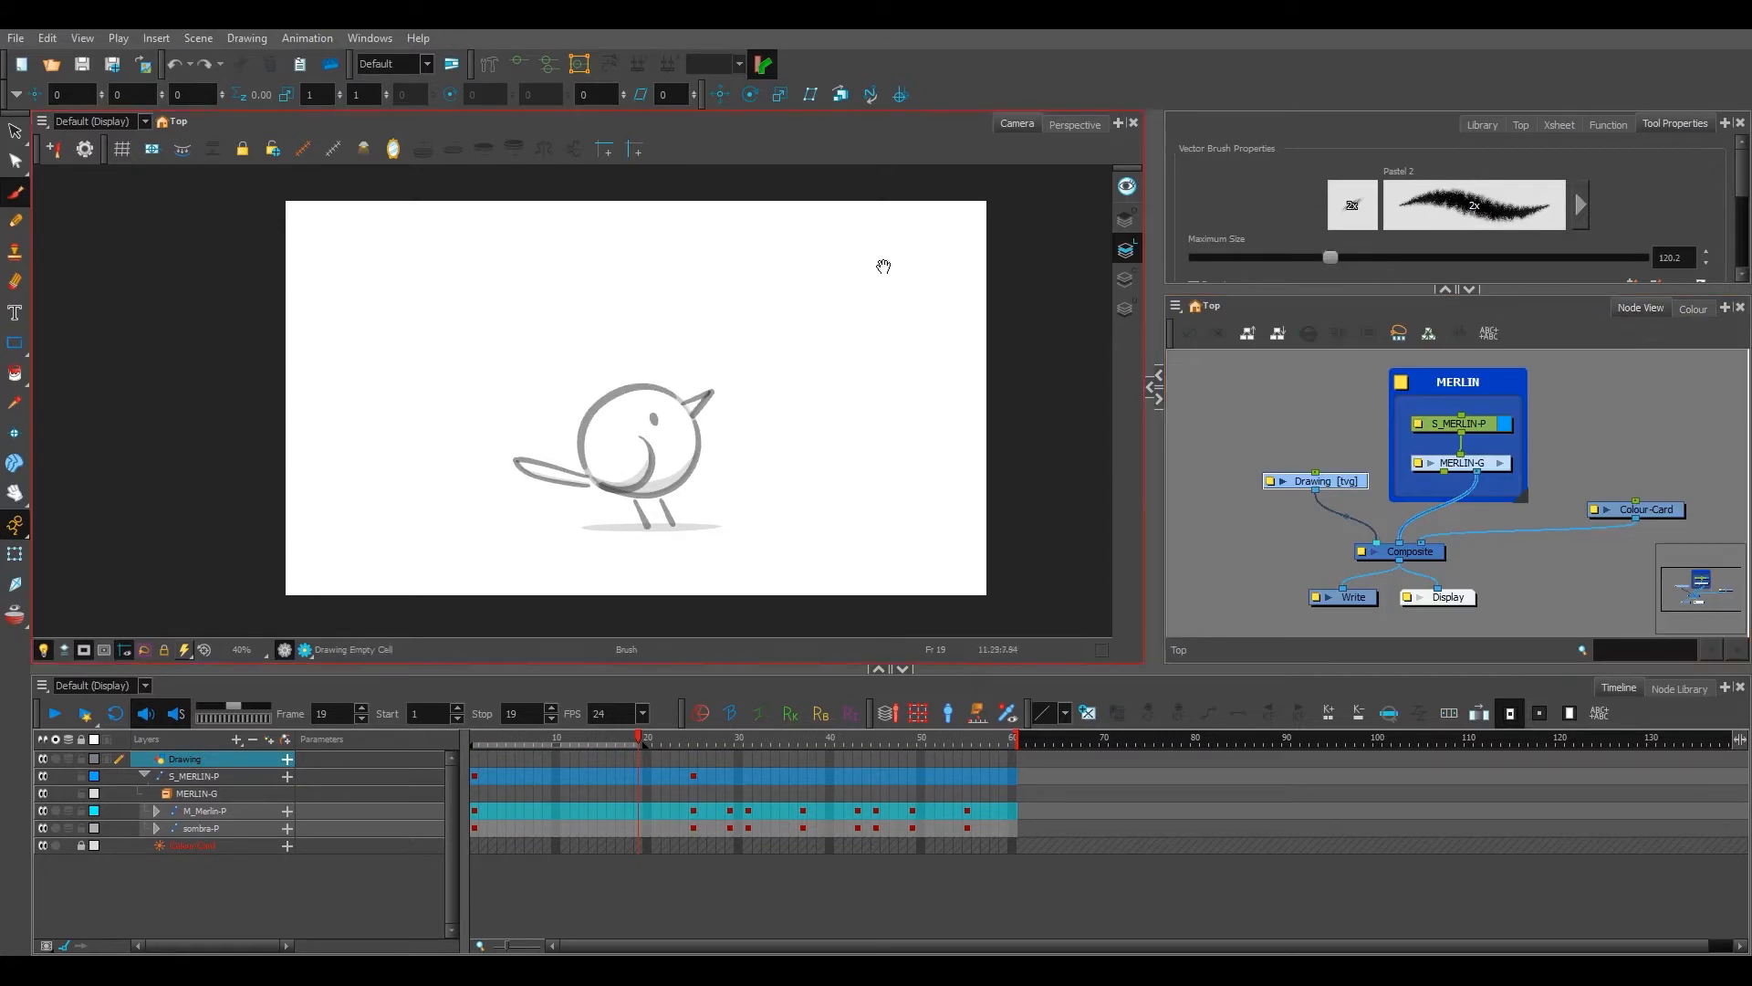
Step: Sketch a vertical timing chart beside the bird, with a circled 1 at its upper end and a circled 9 at its lower end
scroll(898, 230, "up", 1)
mouse_move(900, 202)
left_mouse_down()
mouse_move(946, 204)
mouse_move(926, 392)
mouse_move(952, 393)
left_mouse_up()
key("ctrl+z")
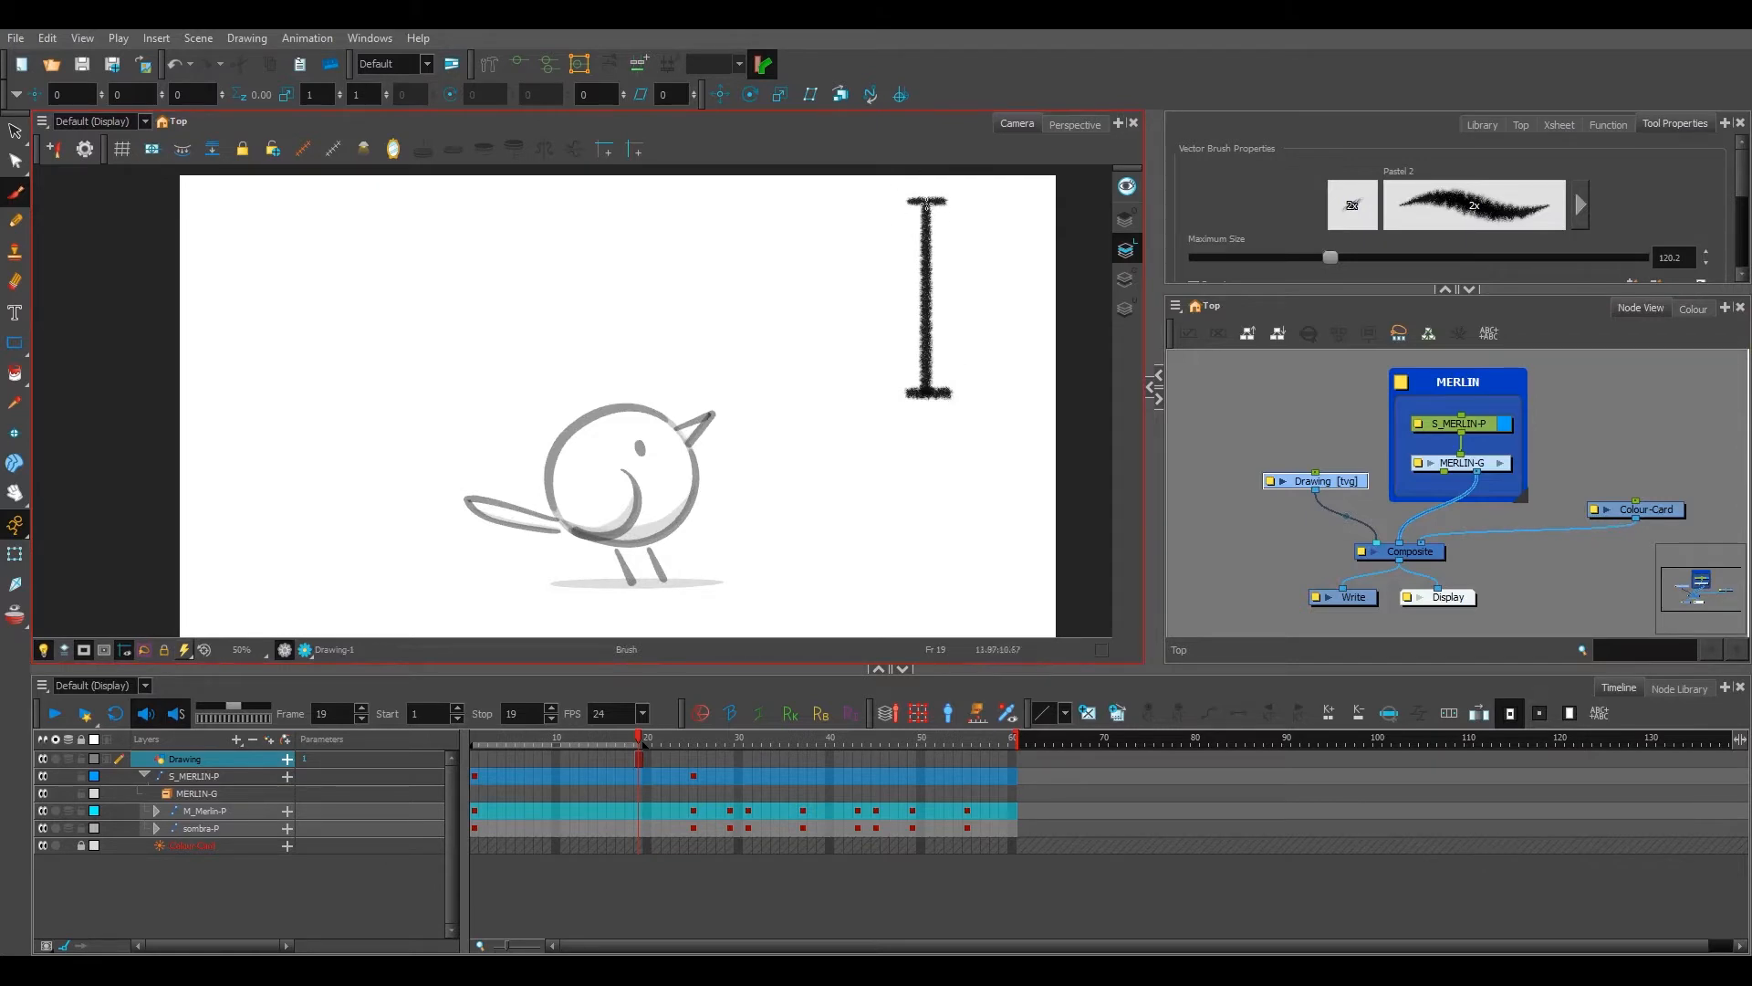
left_click_drag(858, 196, 867, 214)
key("ctrl+z")
mouse_move(886, 187)
left_mouse_down()
mouse_move(873, 184)
mouse_move(885, 204)
left_mouse_up()
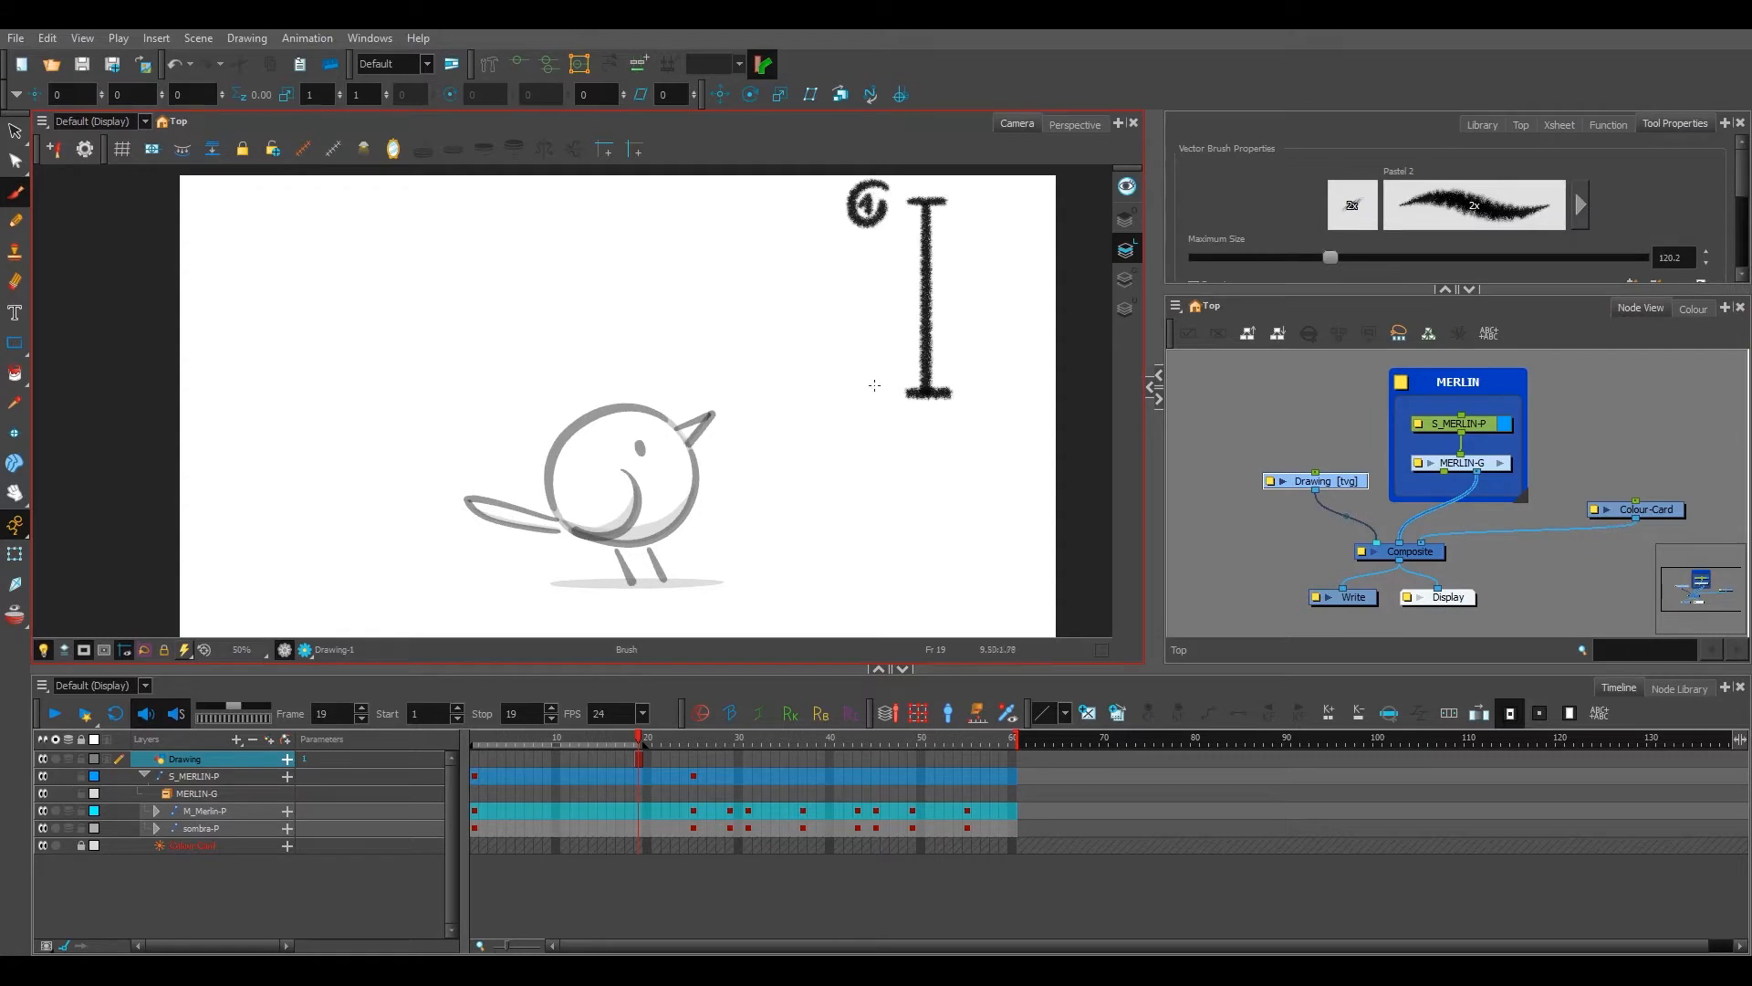
mouse_move(875, 383)
left_mouse_down()
mouse_move(874, 413)
mouse_move(886, 385)
left_mouse_up()
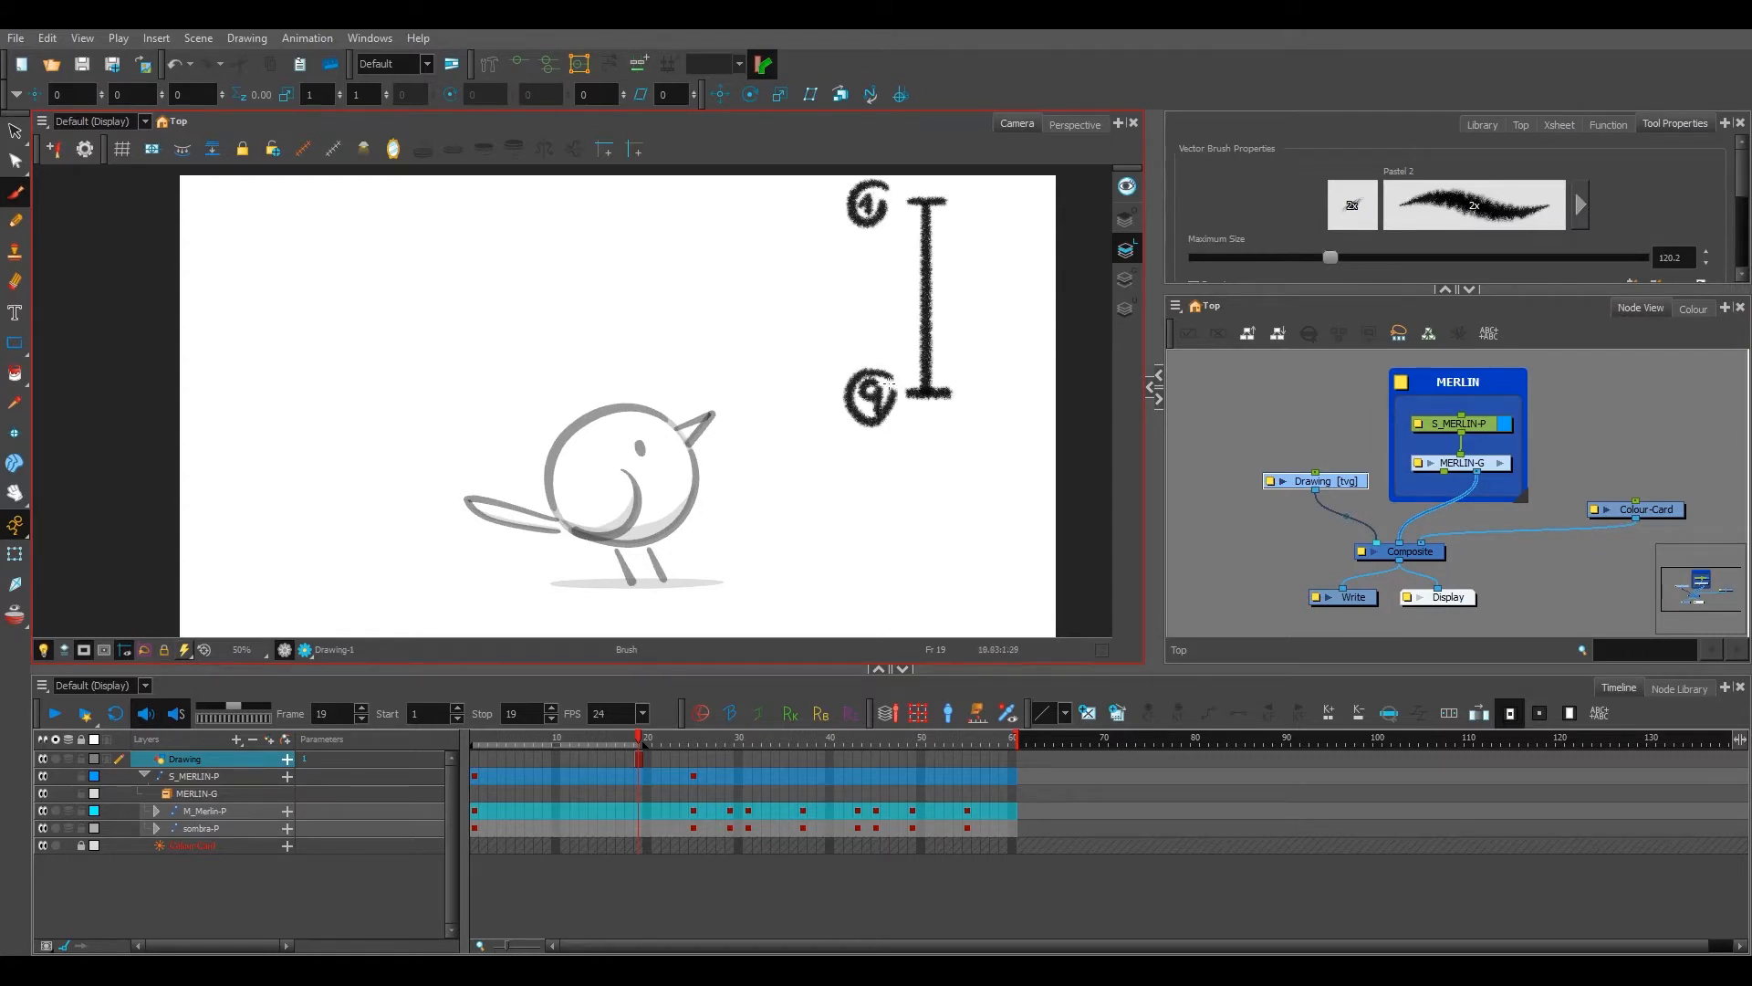
Step: Try out intermediate spacing marks on the vertical timing chart and undo them
mouse_move(910, 292)
left_mouse_down()
mouse_move(948, 292)
mouse_move(939, 361)
left_mouse_up()
key("ctrl+z")
key("ctrl+z")
mouse_move(912, 247)
left_mouse_down()
mouse_move(942, 244)
mouse_move(940, 222)
left_mouse_up()
key("ctrl+z")
Step: Undo all strokes of the vertical timing chart, including its frame labels
key("alt+b")
key("ctrl+z")
key("ctrl+z")
key("ctrl+z")
key("ctrl+z")
key("ctrl+z")
key("ctrl+z")
key("ctrl+z")
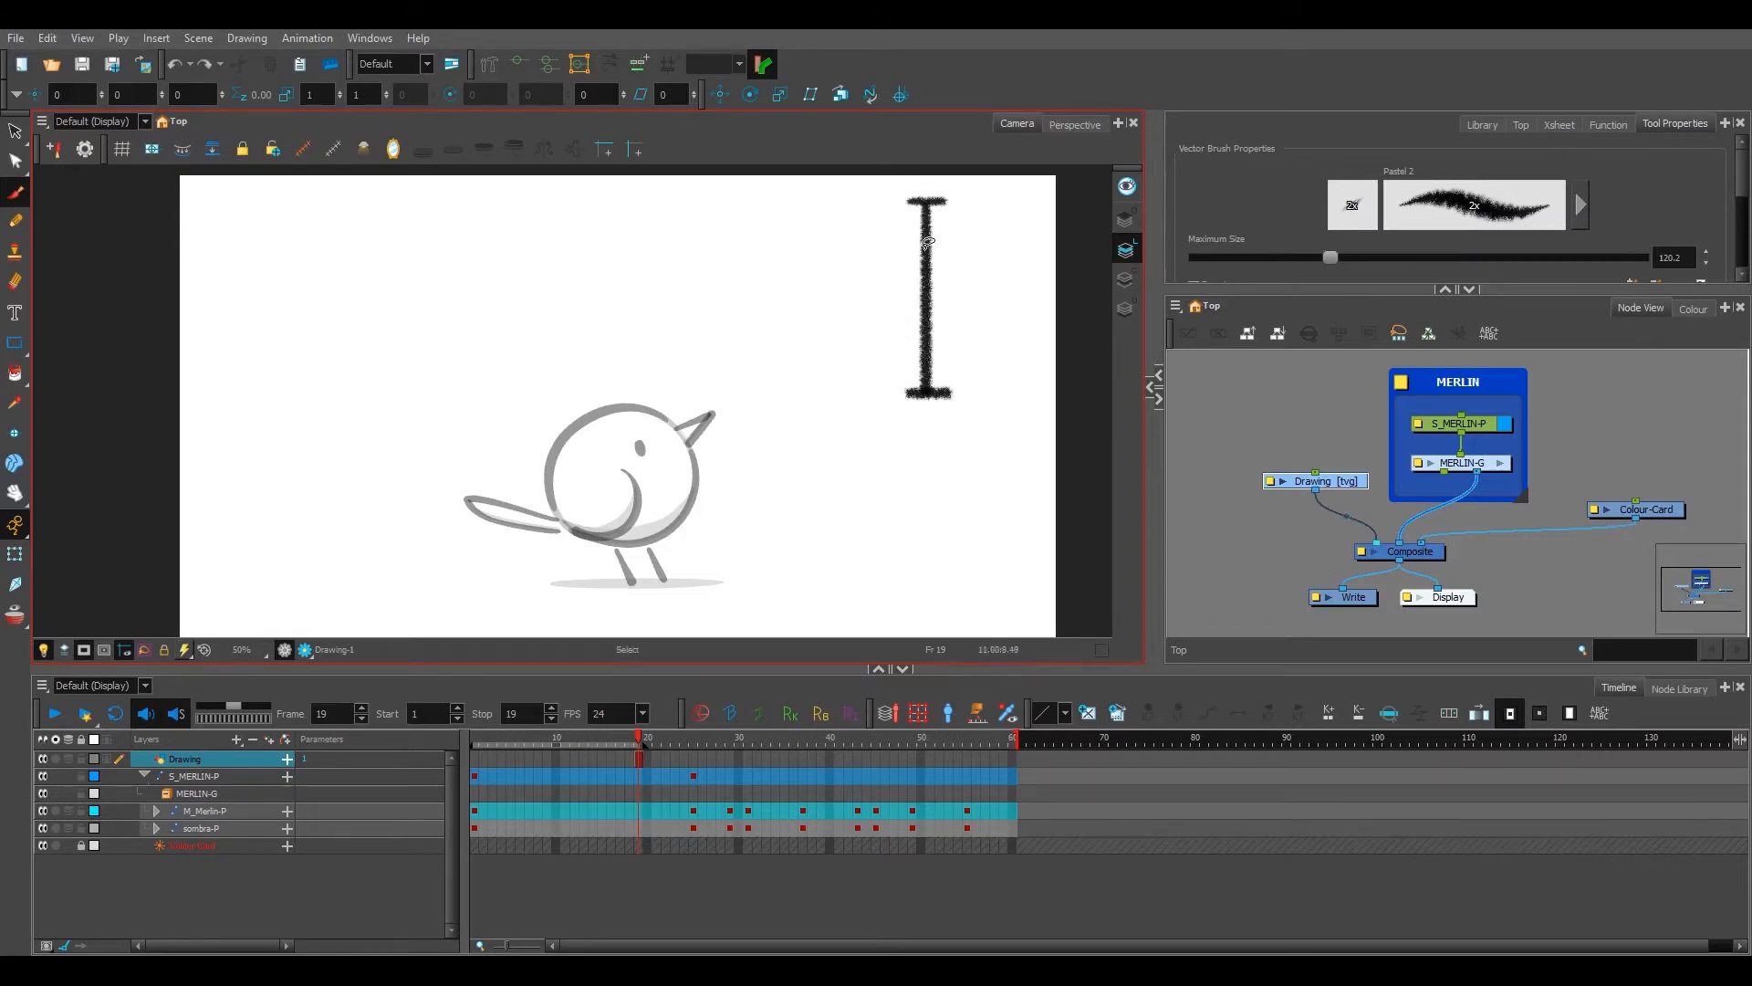
key("ctrl+z")
key("ctrl+z")
scroll(626, 361, "down", 1)
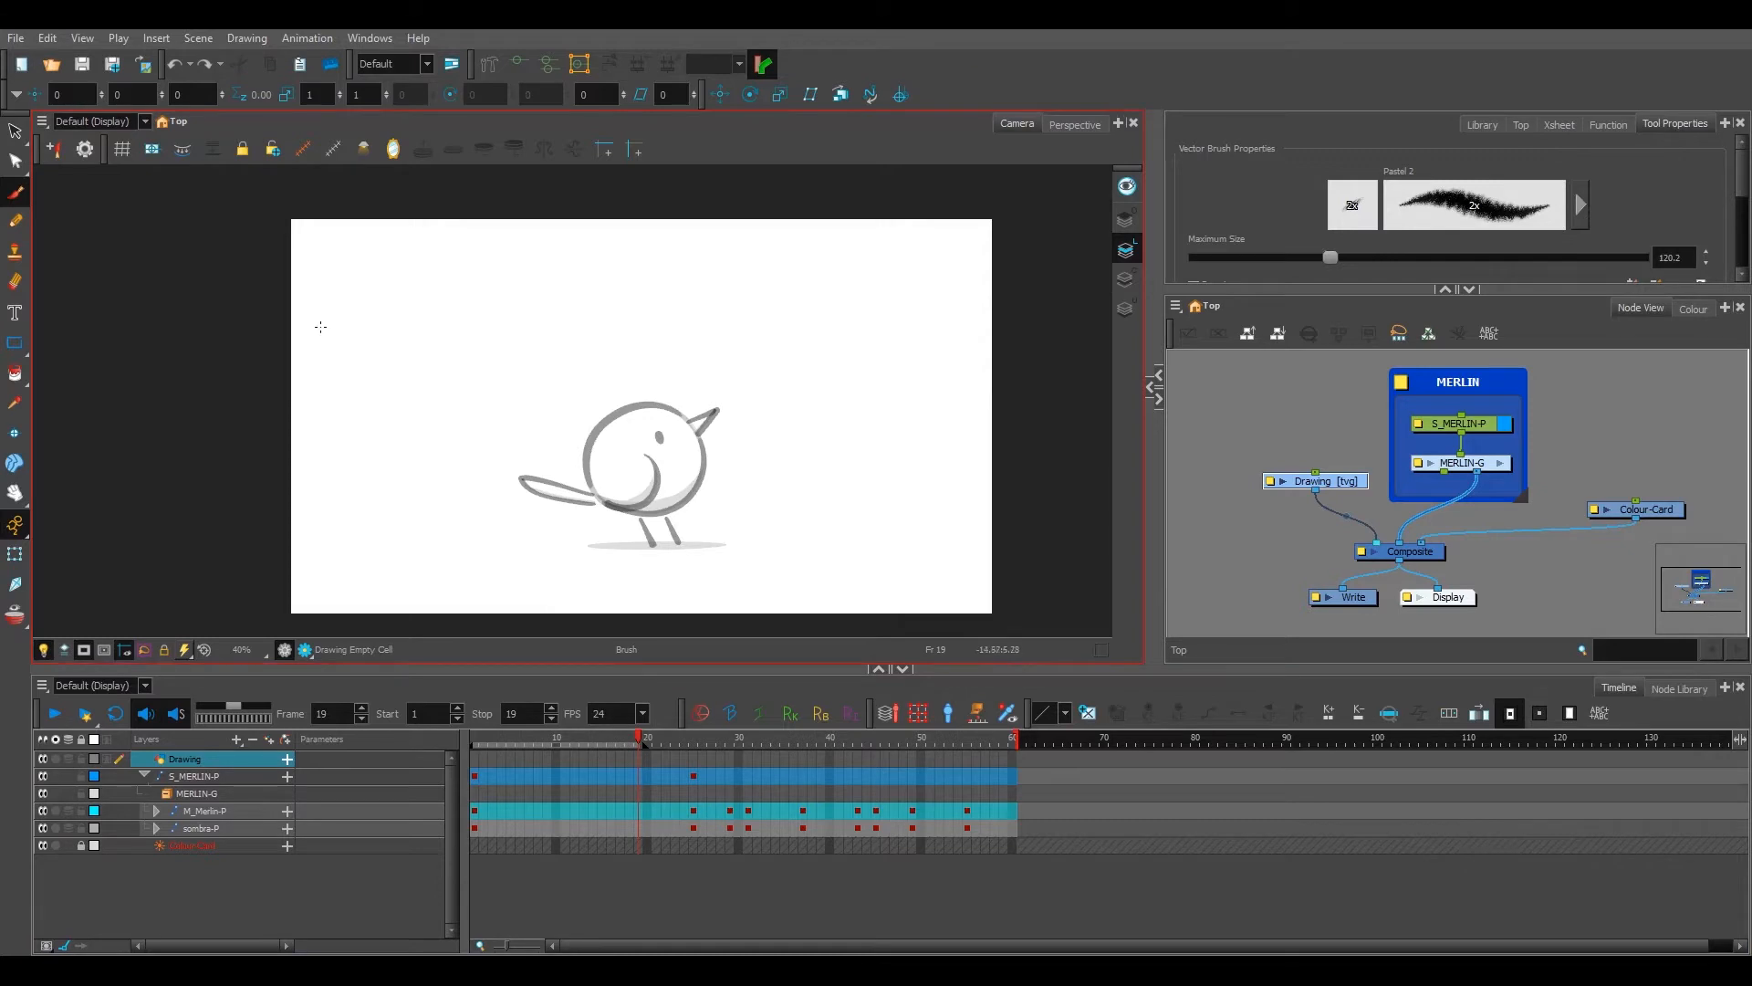
Step: Draw a horizontal timing chart above the bird, with a circled 1 at the start and a circled 13 at the end
mouse_move(323, 299)
left_mouse_down()
mouse_move(322, 353)
mouse_move(340, 325)
mouse_move(942, 363)
left_mouse_up()
mouse_move(315, 265)
left_mouse_down()
mouse_move(343, 272)
mouse_move(339, 251)
left_mouse_up()
key("space")
key("2")
mouse_move(935, 260)
left_mouse_down()
mouse_move(923, 289)
mouse_move(940, 290)
mouse_move(905, 278)
mouse_move(954, 252)
mouse_move(952, 296)
mouse_move(979, 272)
left_mouse_up()
key("1")
key("ctrl+z")
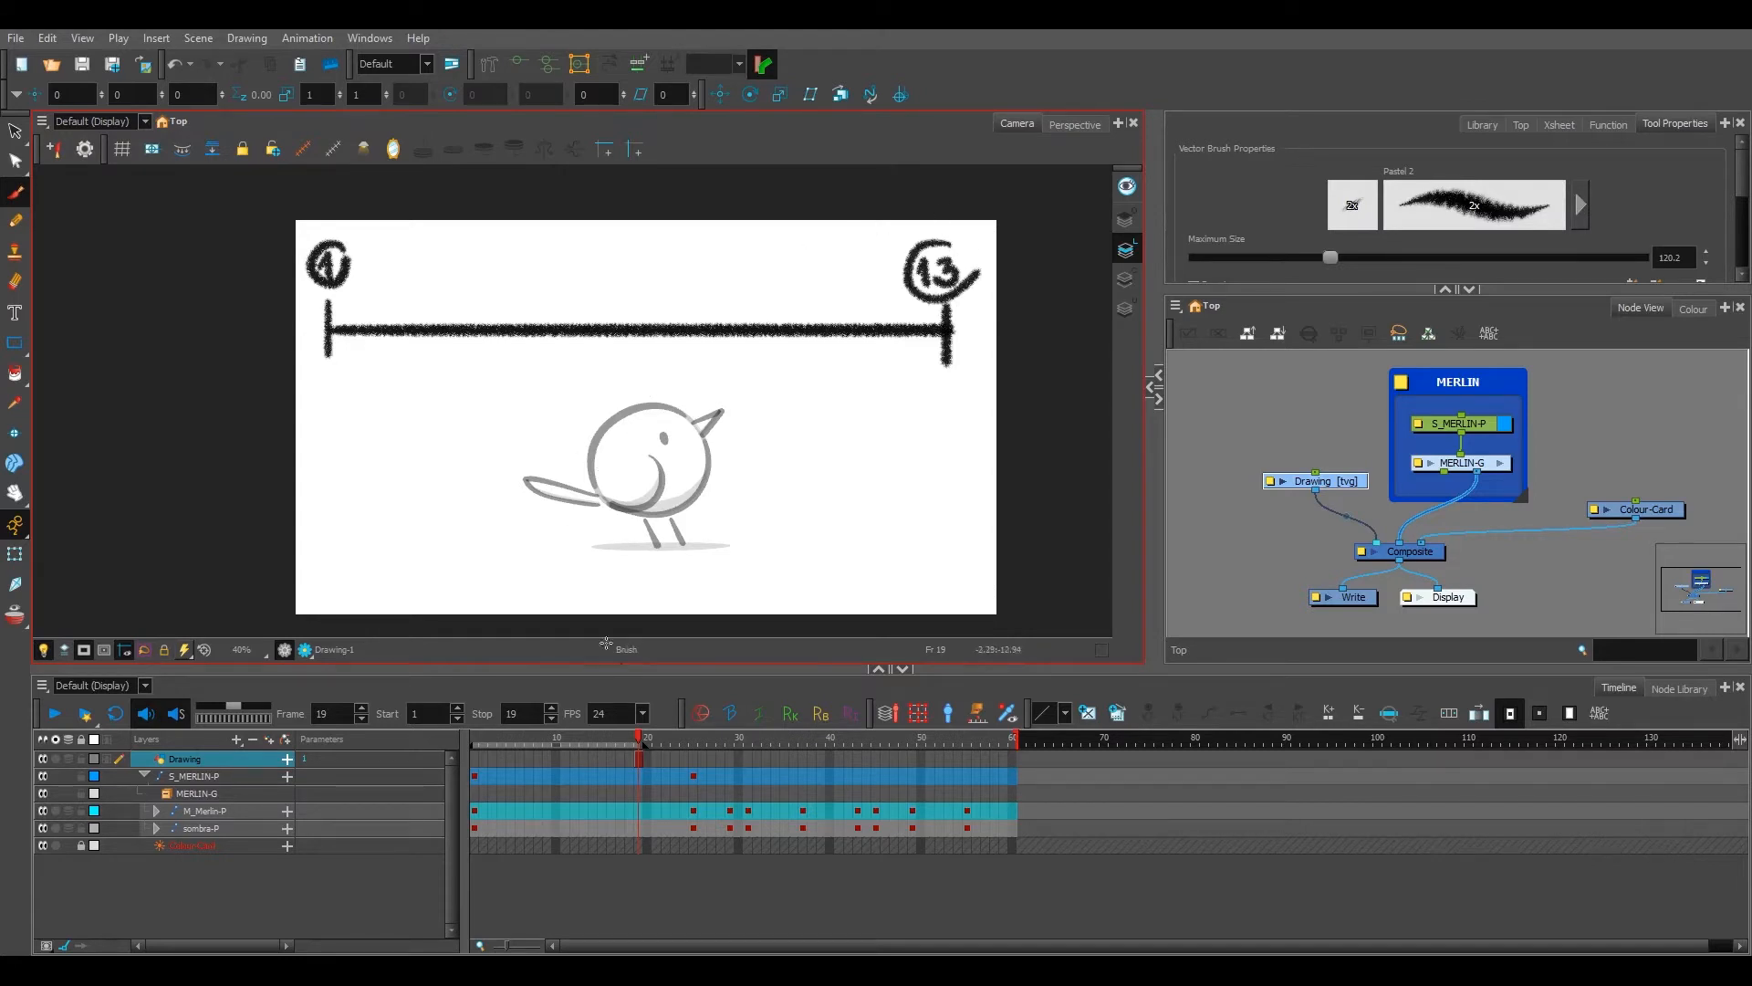
Step: On frame 1, move the whole bird horizontally until it stands under the circled 1 of the chart
key("shift+t")
mouse_move(475, 757)
left_mouse_down()
mouse_move(1009, 754)
mouse_move(812, 726)
mouse_move(473, 730)
left_mouse_up()
left_click(662, 492)
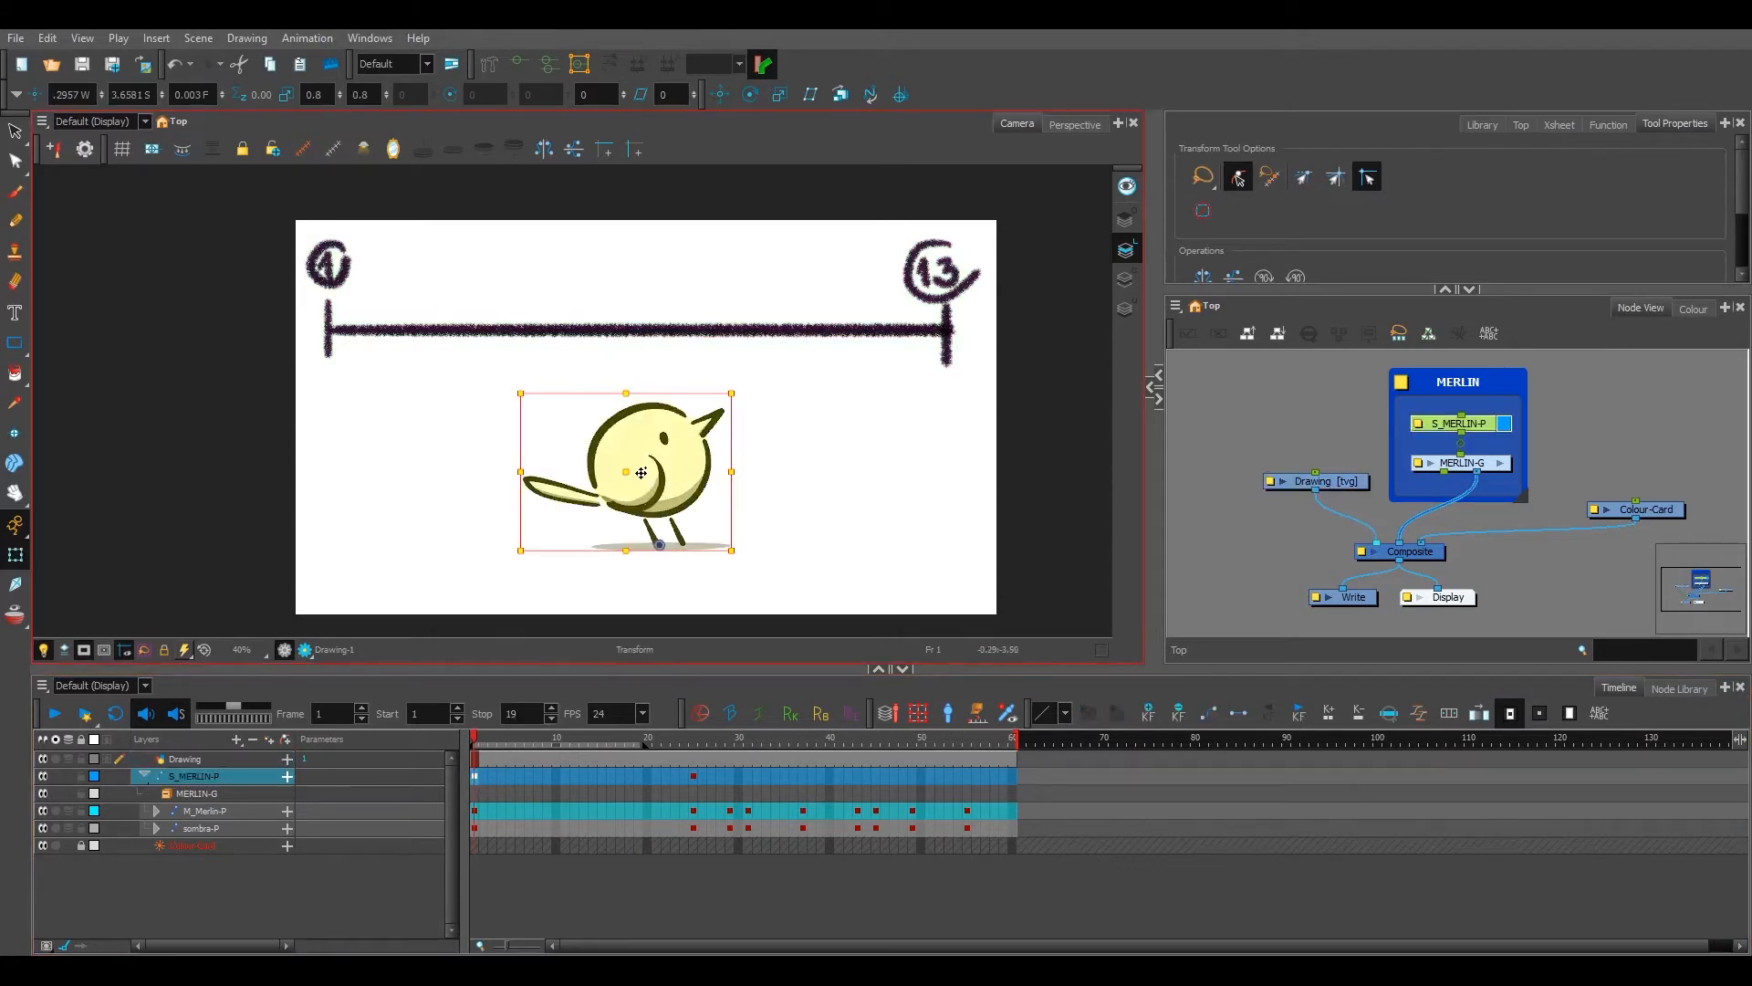
left_click_drag(644, 473, 316, 470)
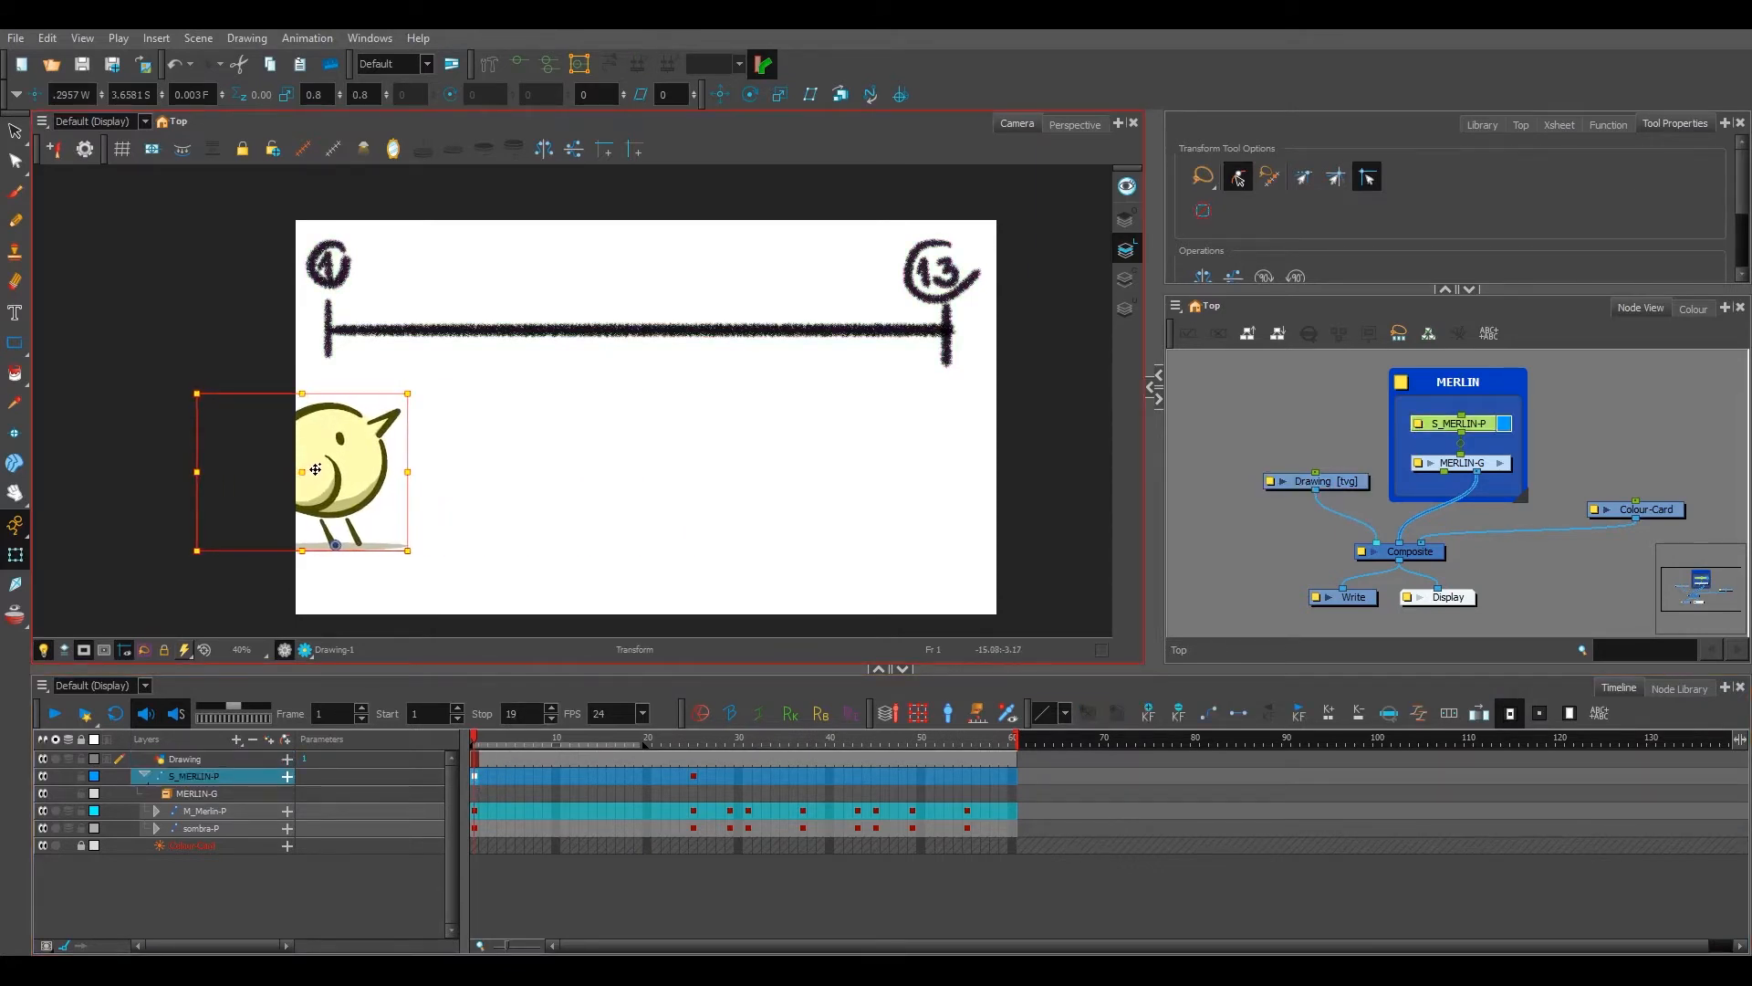
Step: On frame 13, move the bird horizontally under the circled 13, and flip between the two key poses
left_click(568, 776)
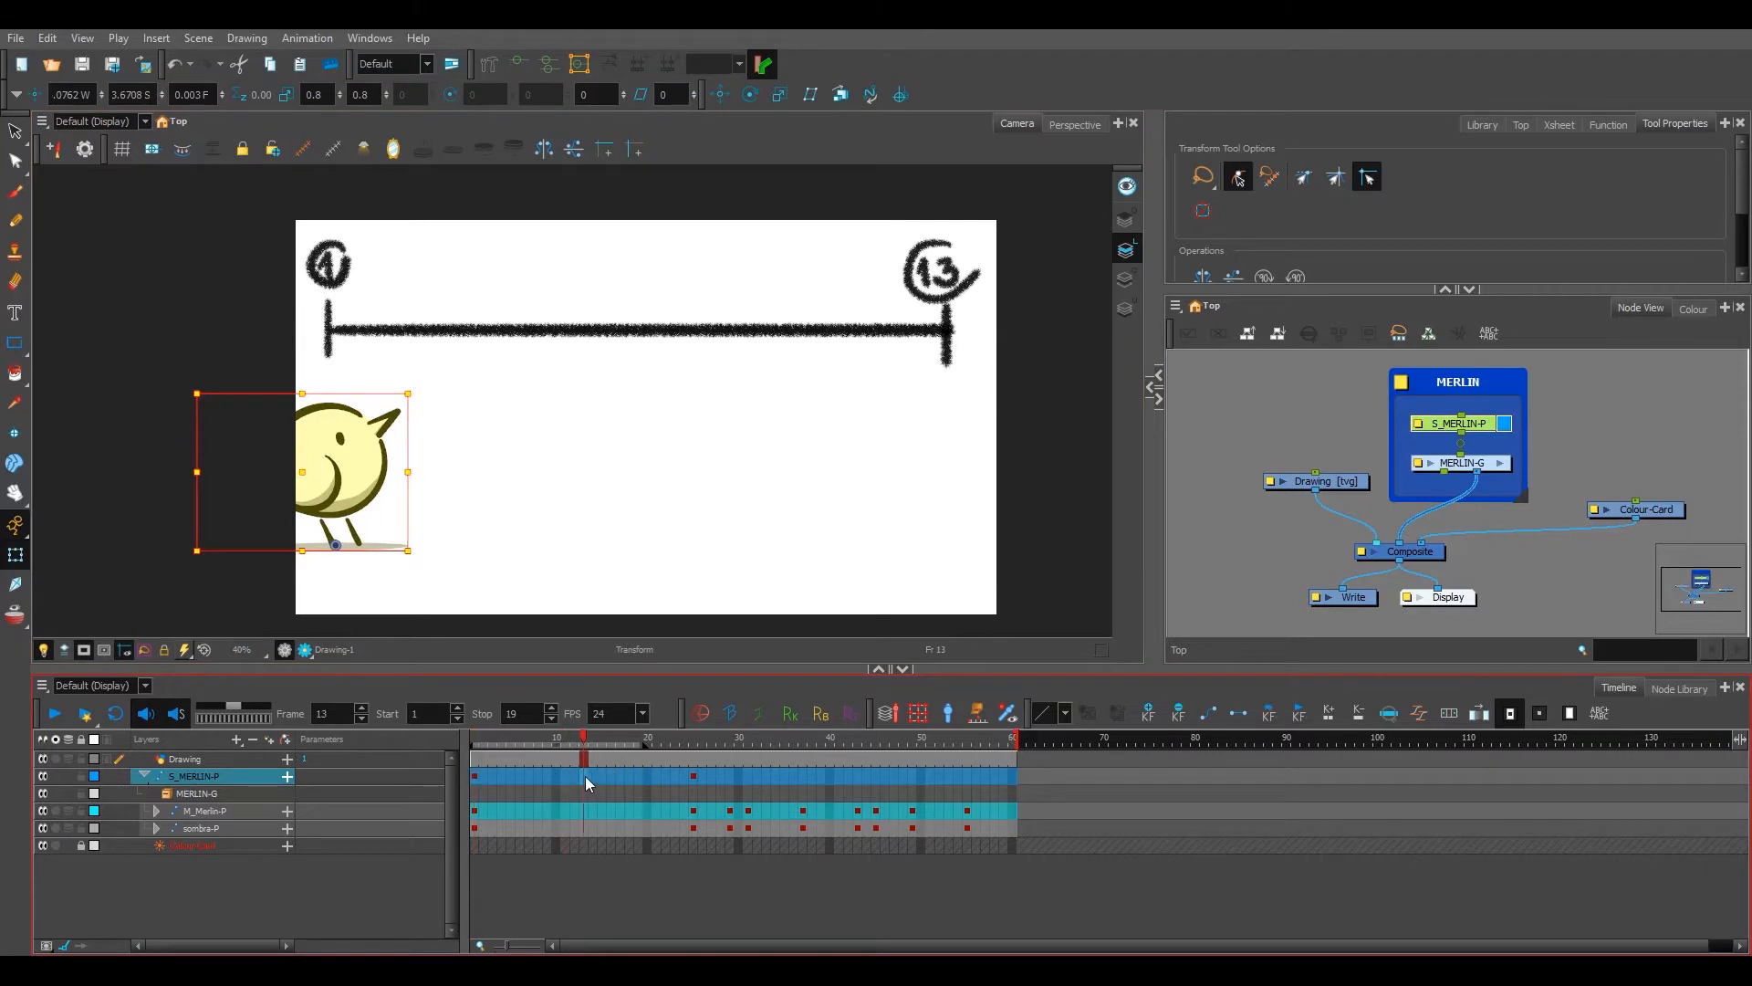
left_click_drag(315, 475, 921, 475)
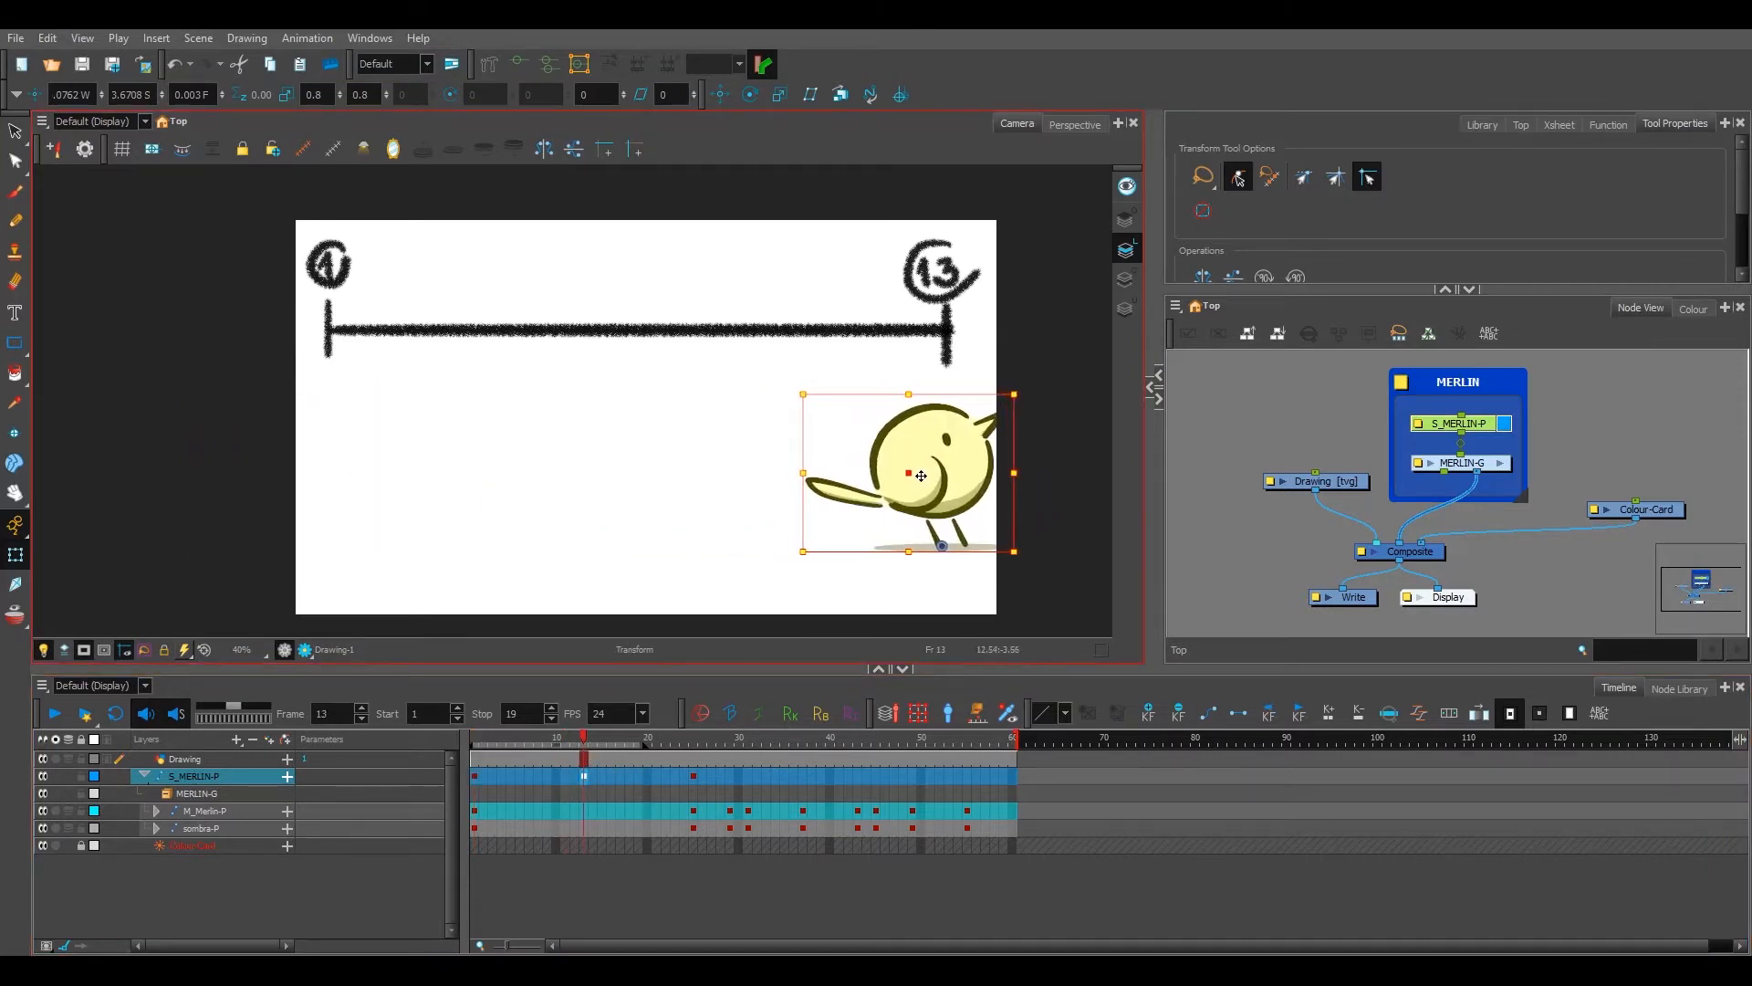
key("semicolon")
key("apostrophe")
key("semicolon")
key("apostrophe")
Step: Interpolate the bird's movement between the keyframes at frames 1 and 13, and play it back
left_click_drag(558, 740, 473, 740)
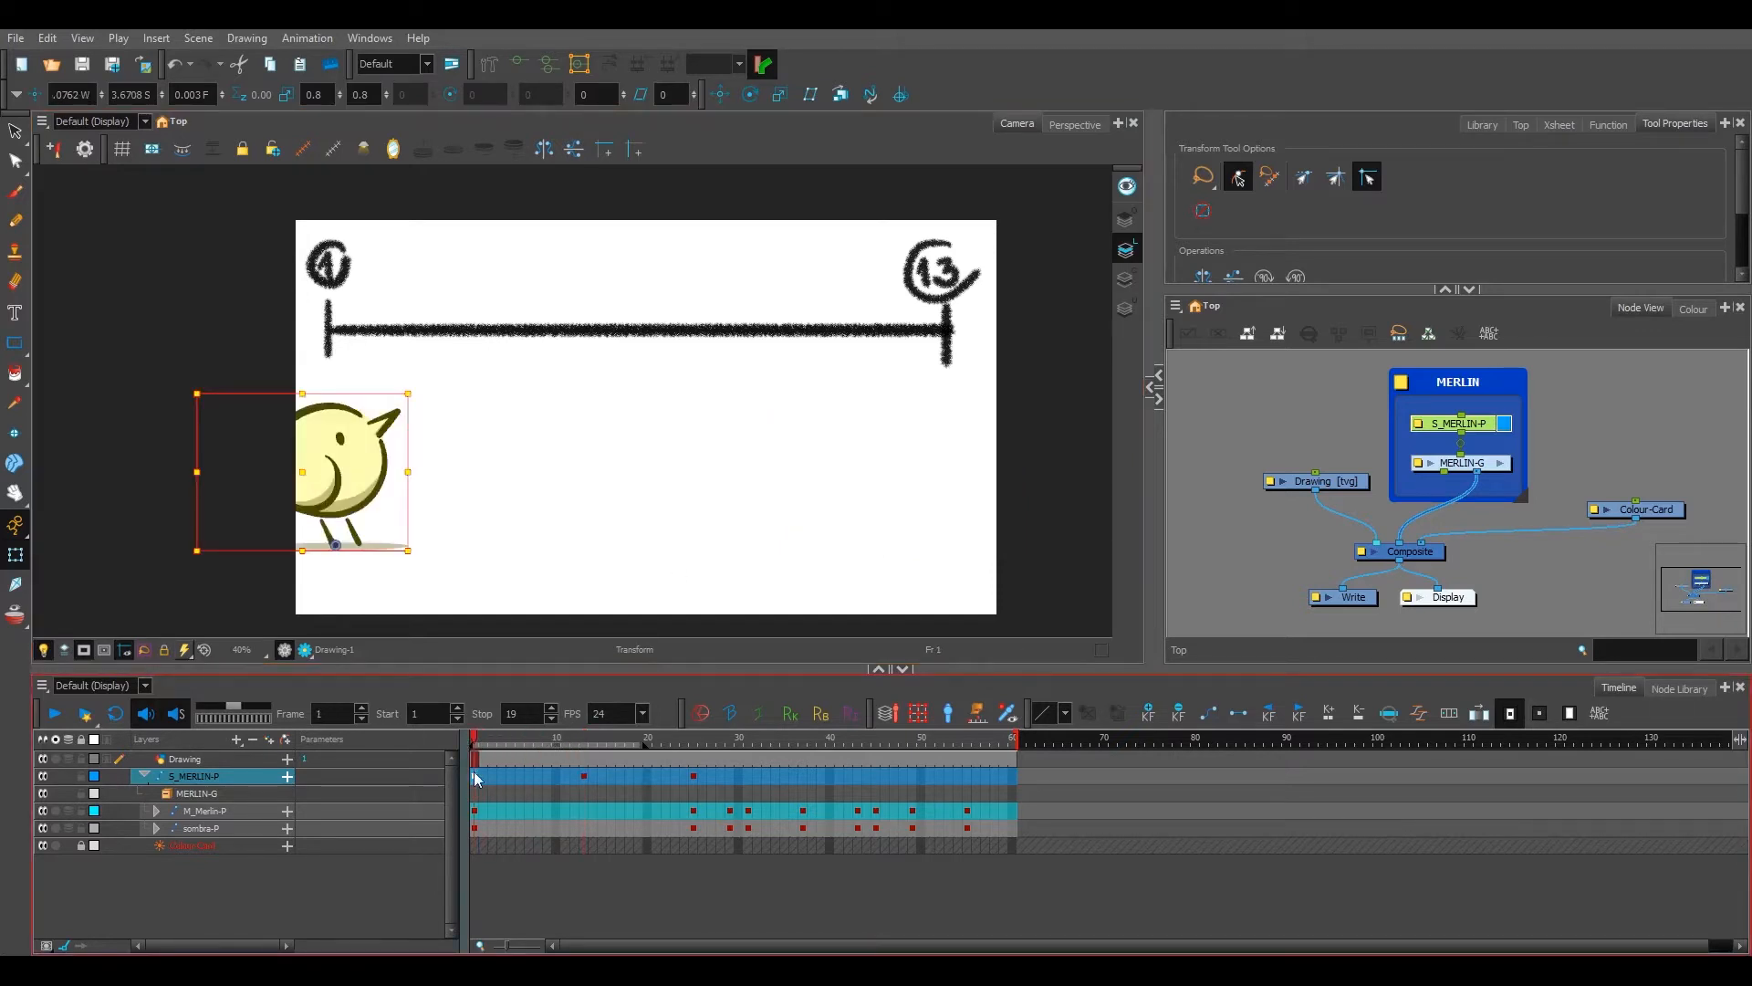
key("Return")
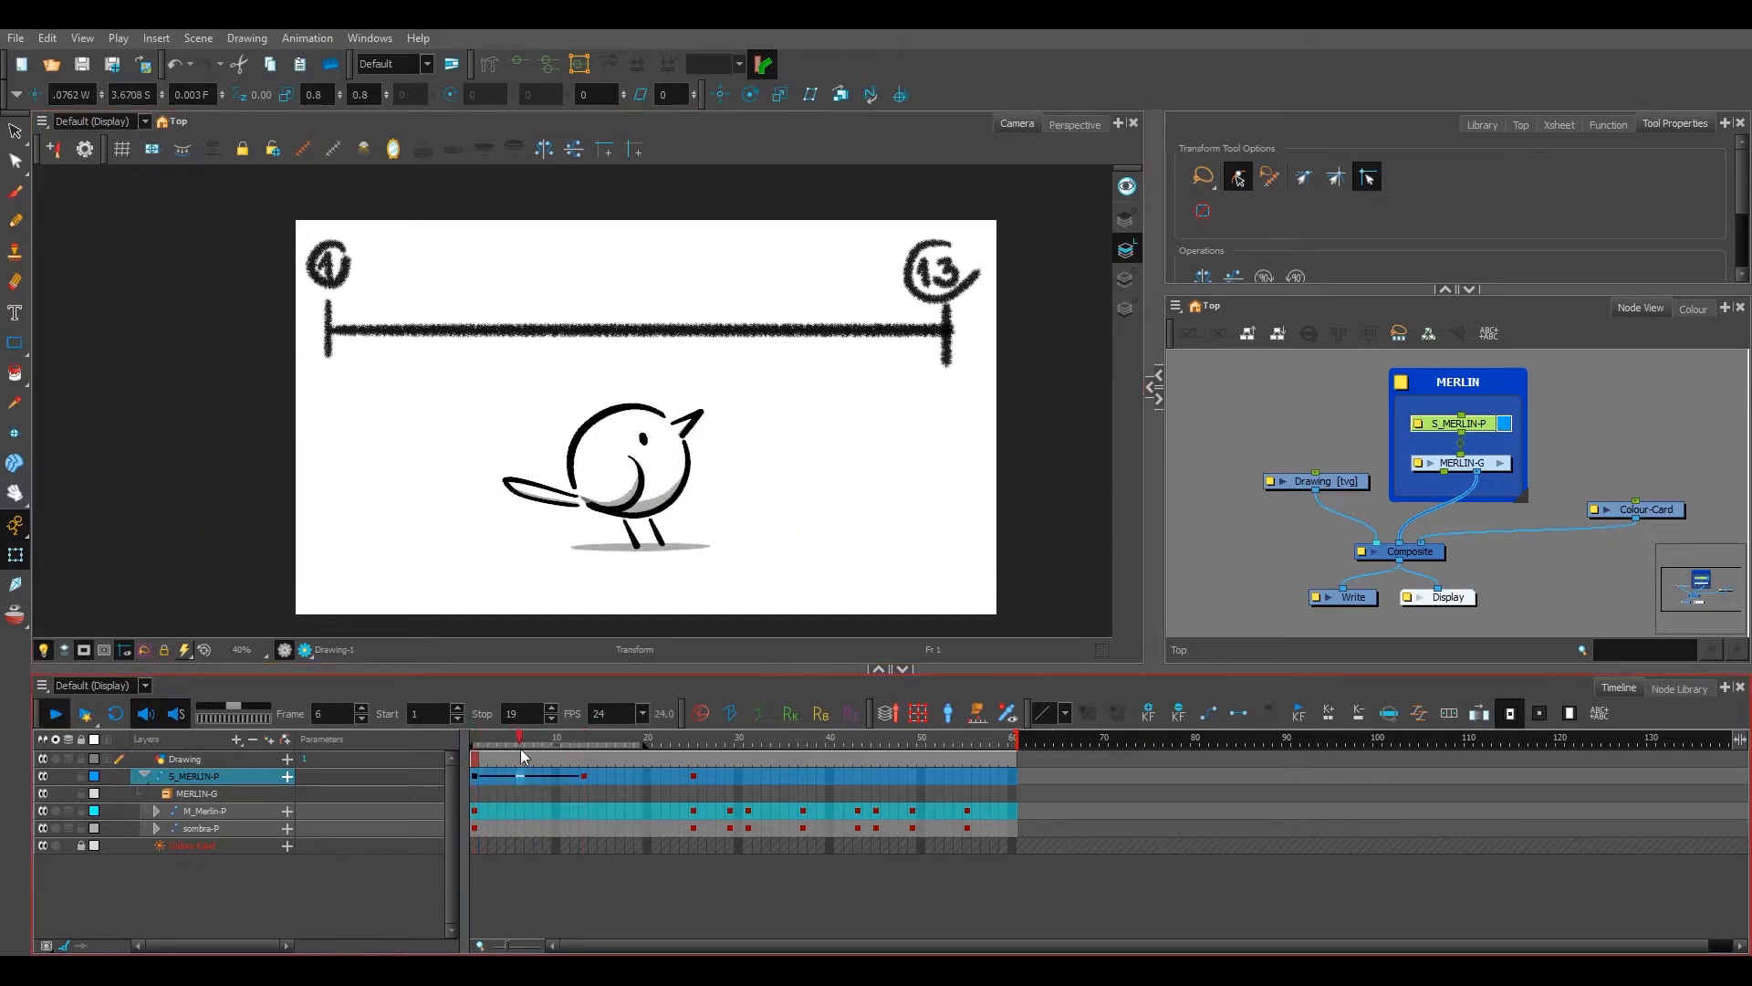
key("Return")
mouse_move(539, 738)
left_mouse_down()
mouse_move(510, 740)
mouse_move(540, 741)
left_mouse_up()
Step: Brush successive halfway marks along the chart towards 13, labelled 3, 5, 7, 9 and 11
left_click(861, 339)
left_click(862, 334)
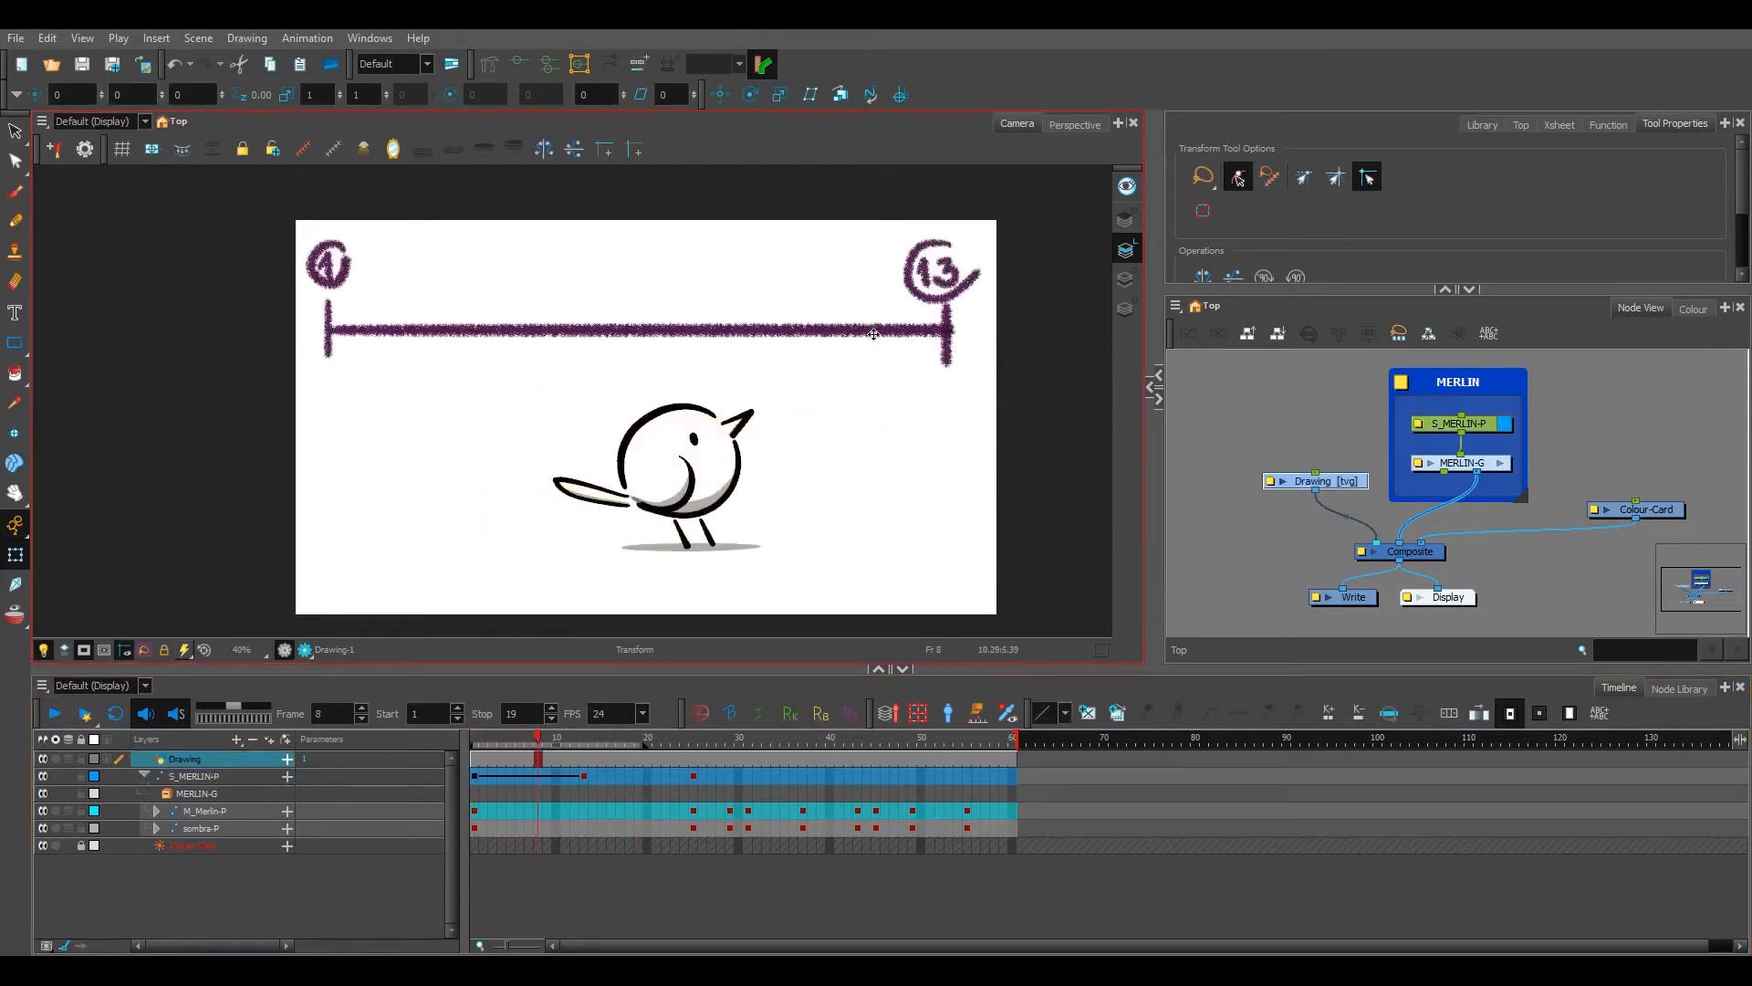
key("alt+b")
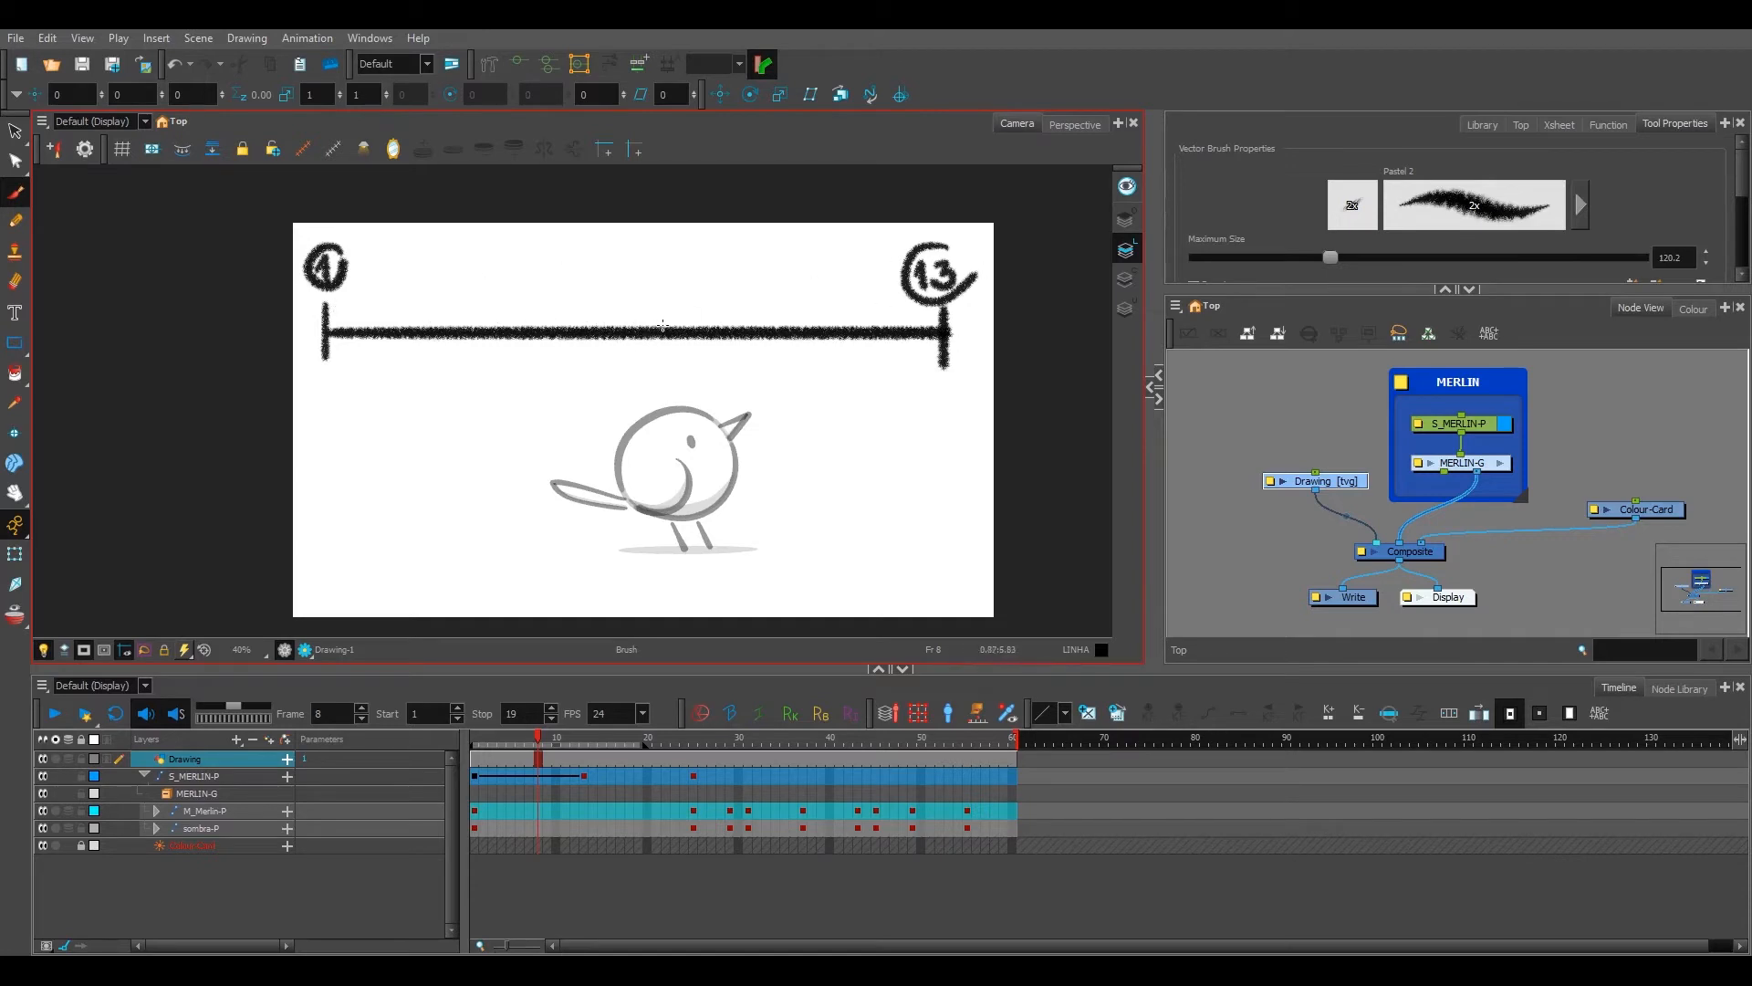
left_click_drag(646, 317, 646, 358)
left_click_drag(628, 267, 626, 285)
left_click_drag(799, 316, 797, 358)
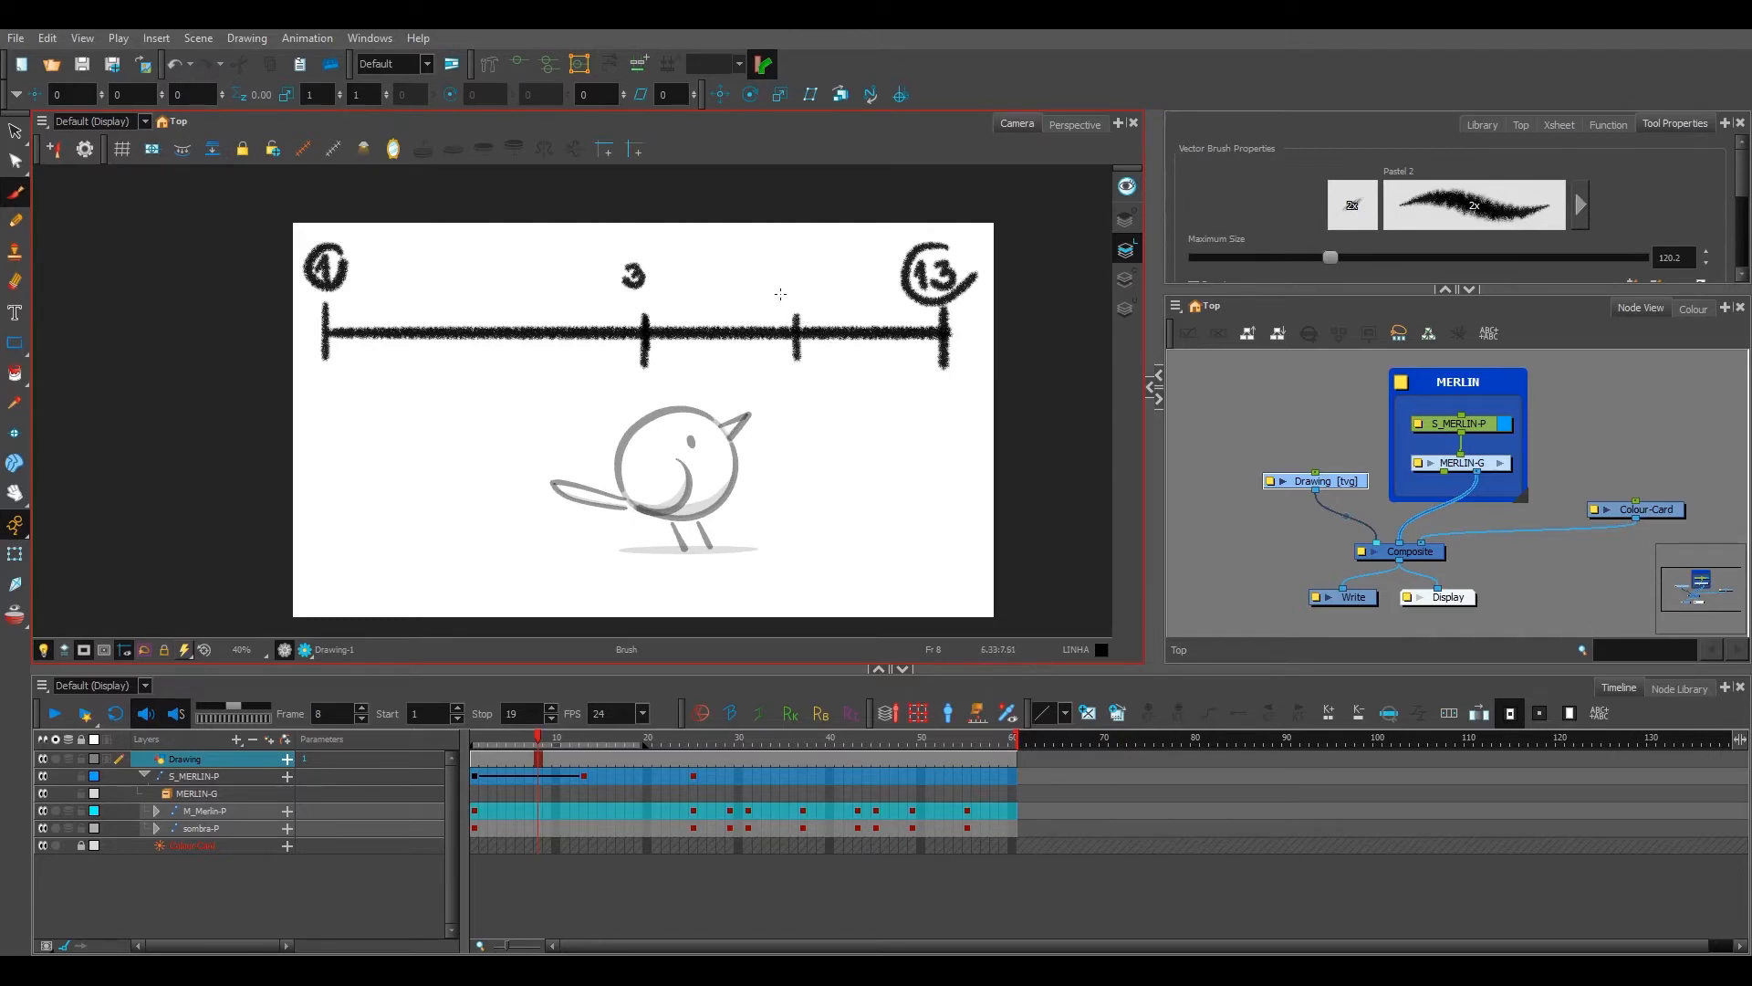
left_click_drag(800, 266, 777, 293)
left_click_drag(874, 316, 874, 345)
mouse_move(858, 274)
left_mouse_down()
mouse_move(892, 288)
mouse_move(904, 385)
left_mouse_up()
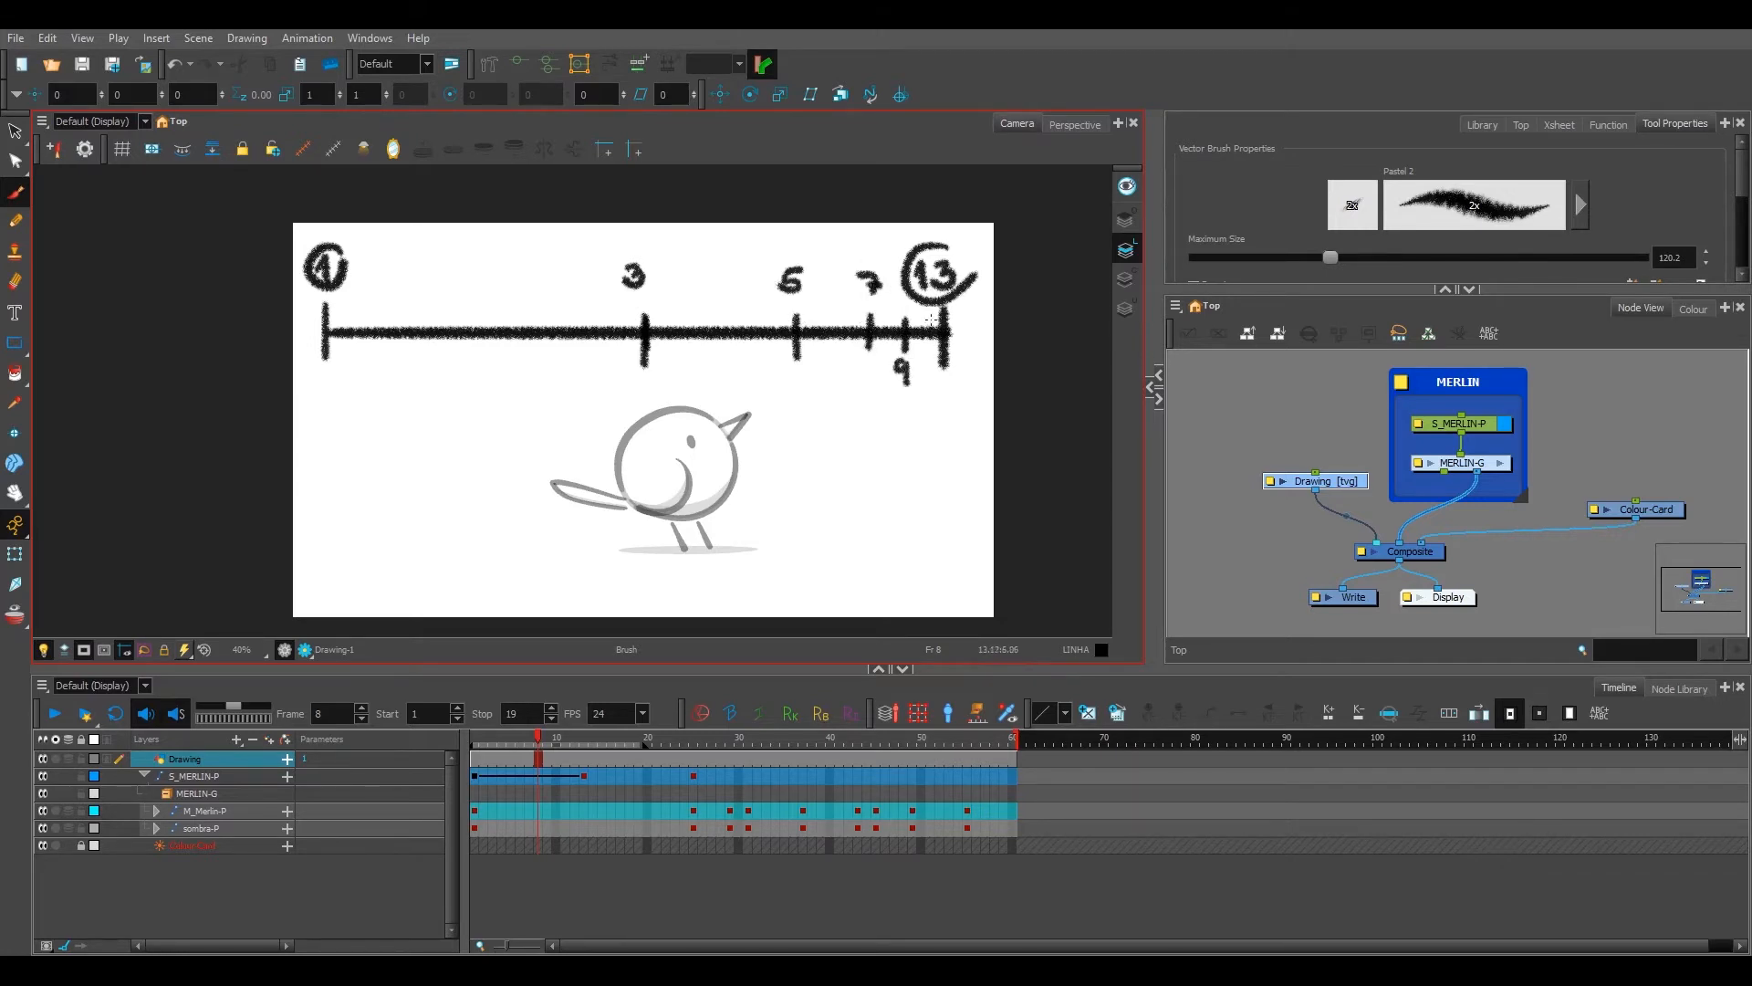
mouse_move(927, 315)
left_mouse_down()
mouse_move(926, 363)
mouse_move(955, 433)
mouse_move(975, 434)
left_mouse_up()
Step: Delete the short leader stroke that links the last chart mark to the label 11
key("alt+s")
left_click(940, 385)
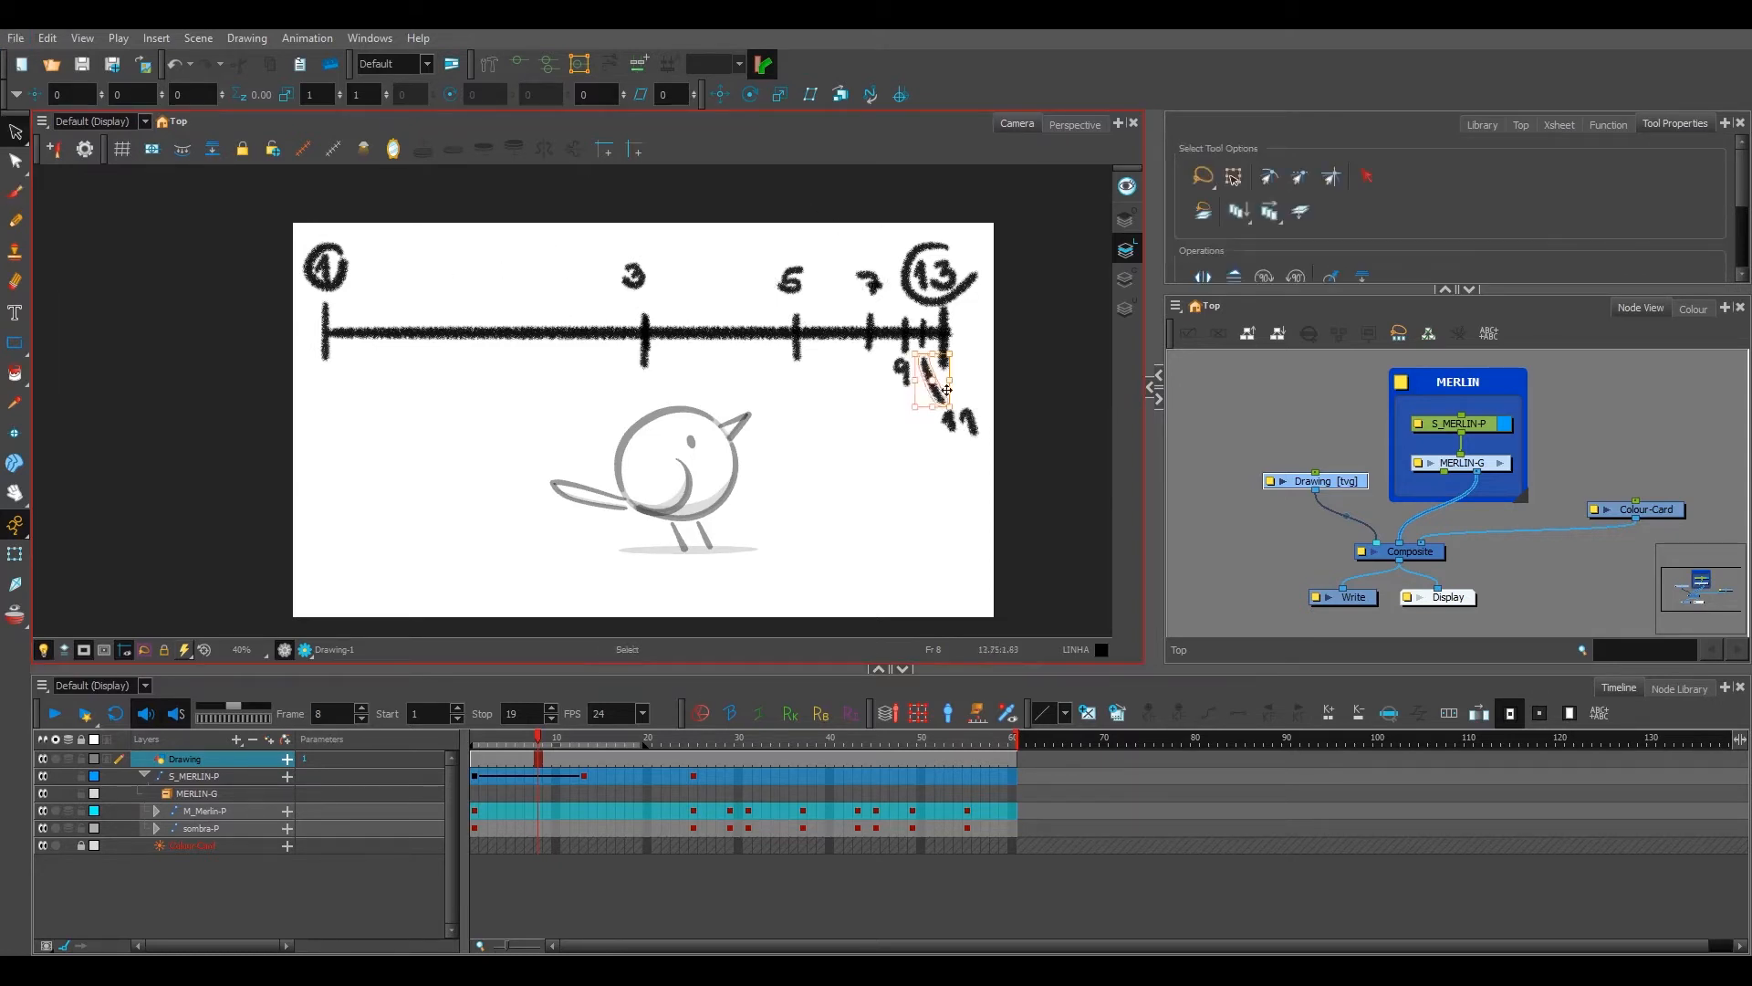
key("Delete")
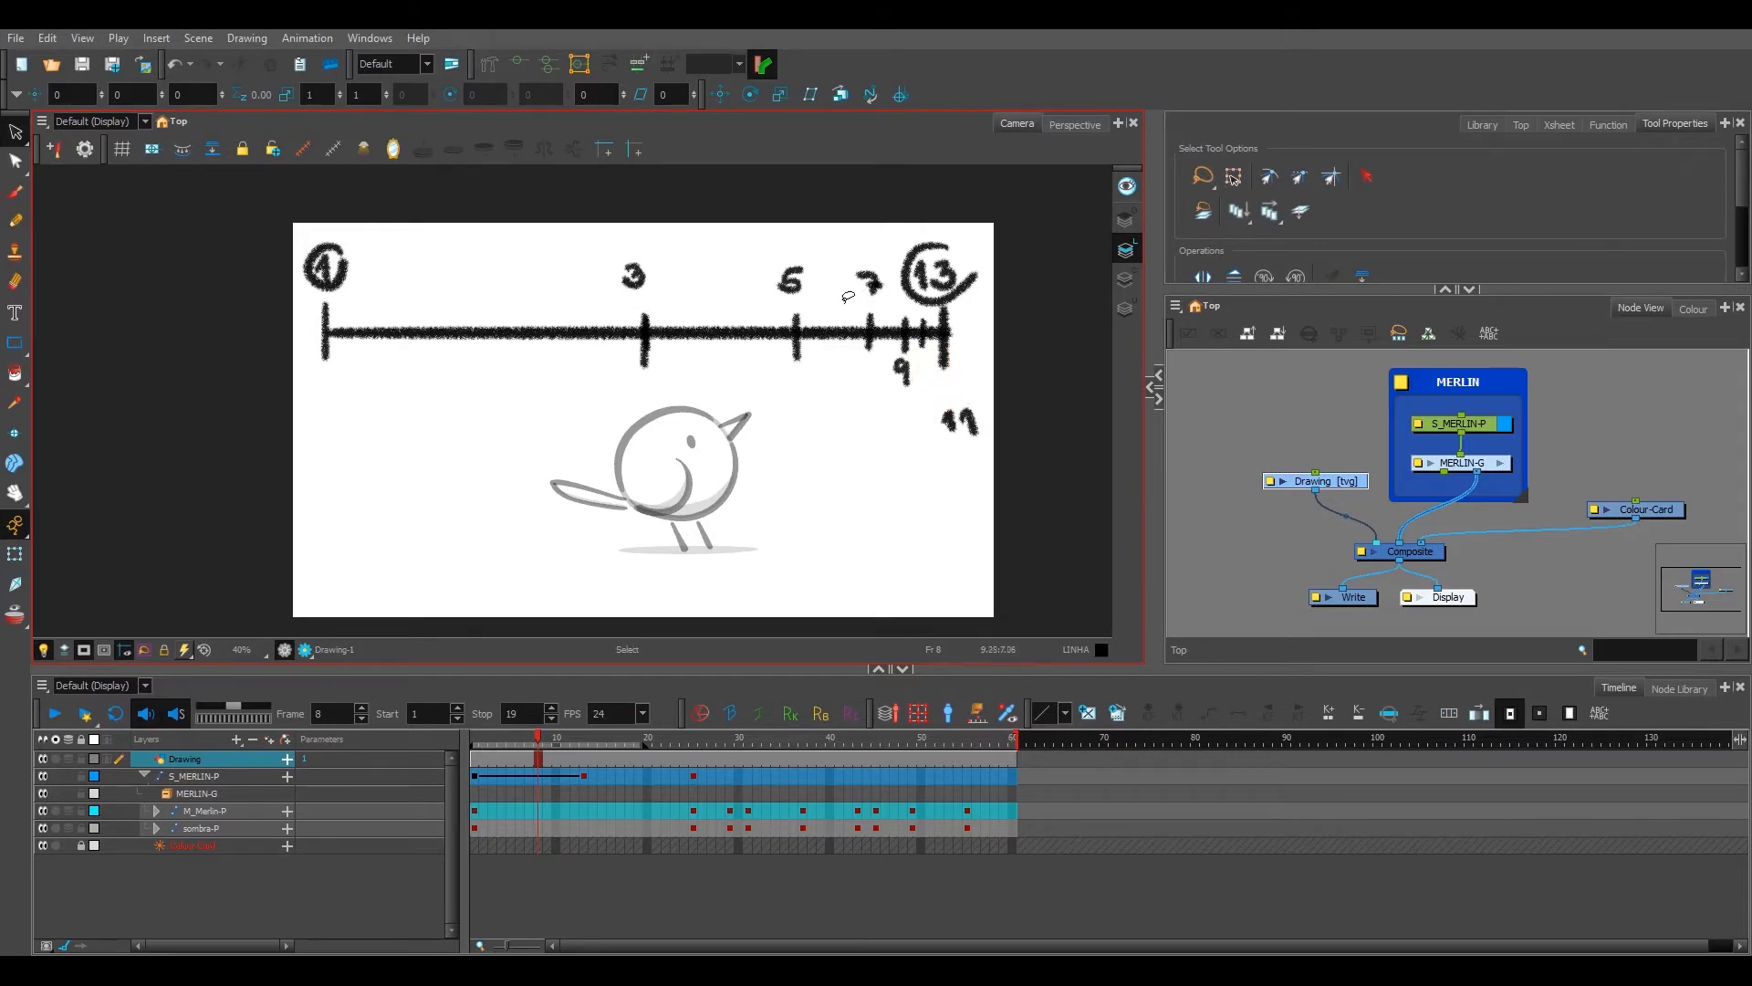
Step: Add a keyframe for the bird's midway pose at frame 7 and move that keyframe to frame 3
key("shift+t")
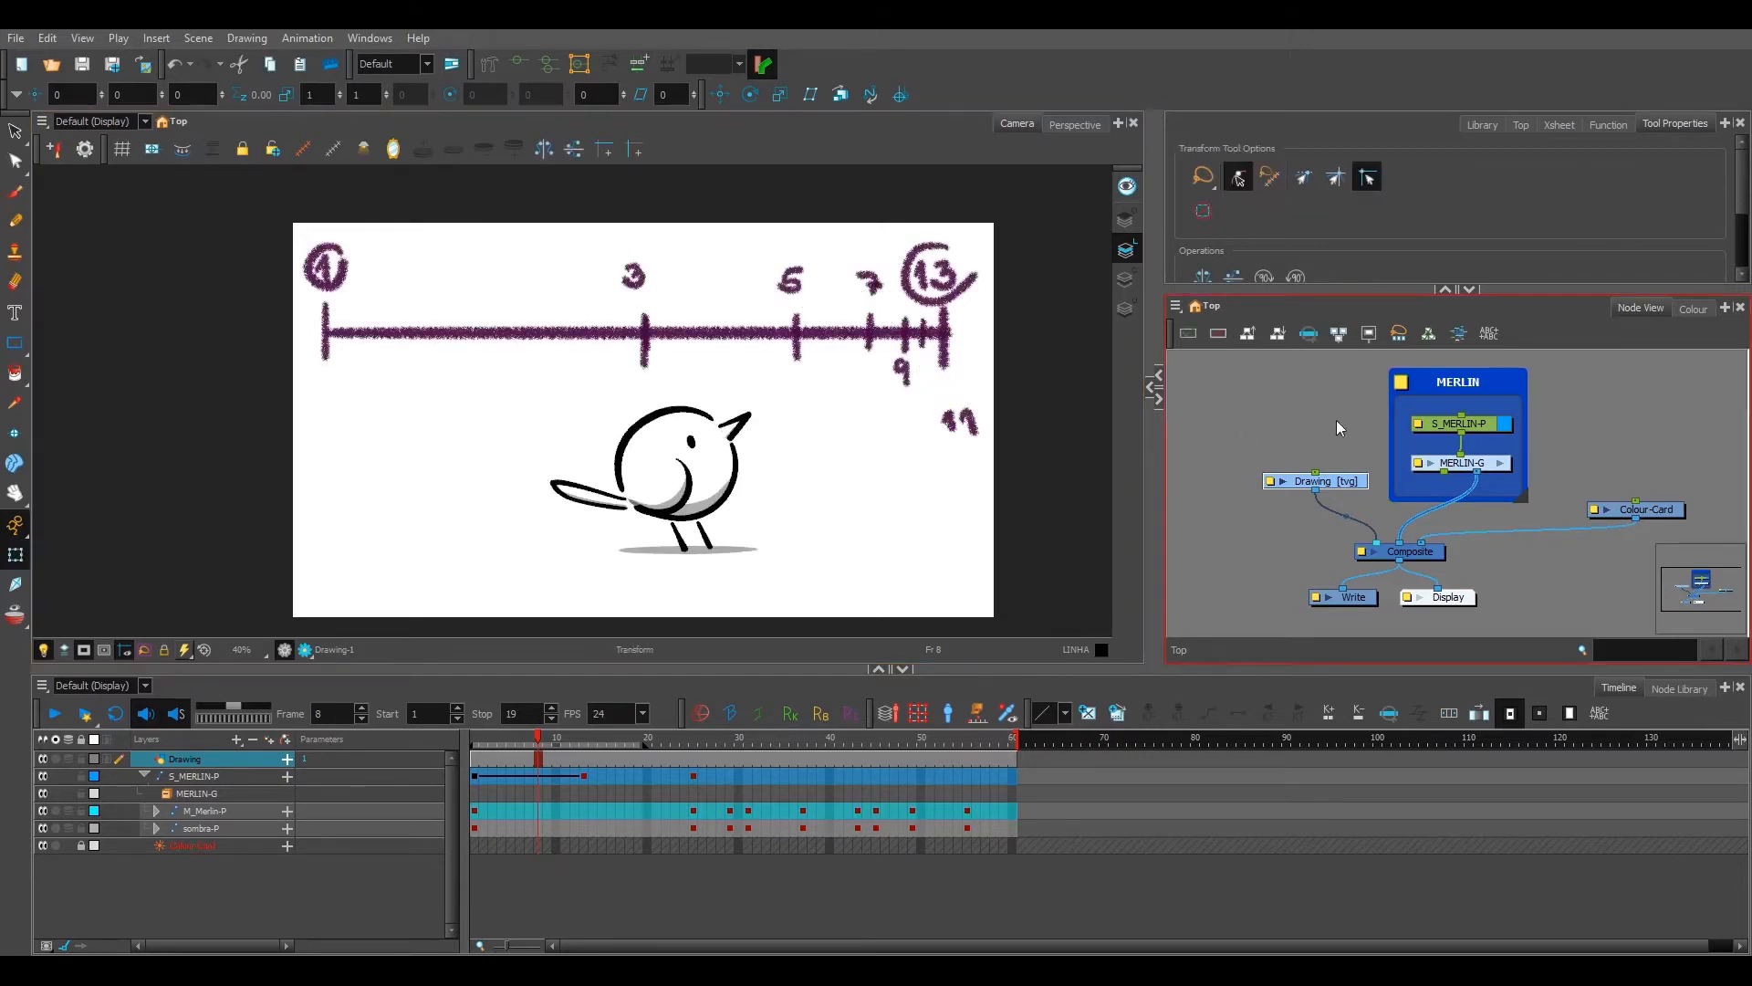
left_click(675, 479)
left_click_drag(532, 747, 584, 747)
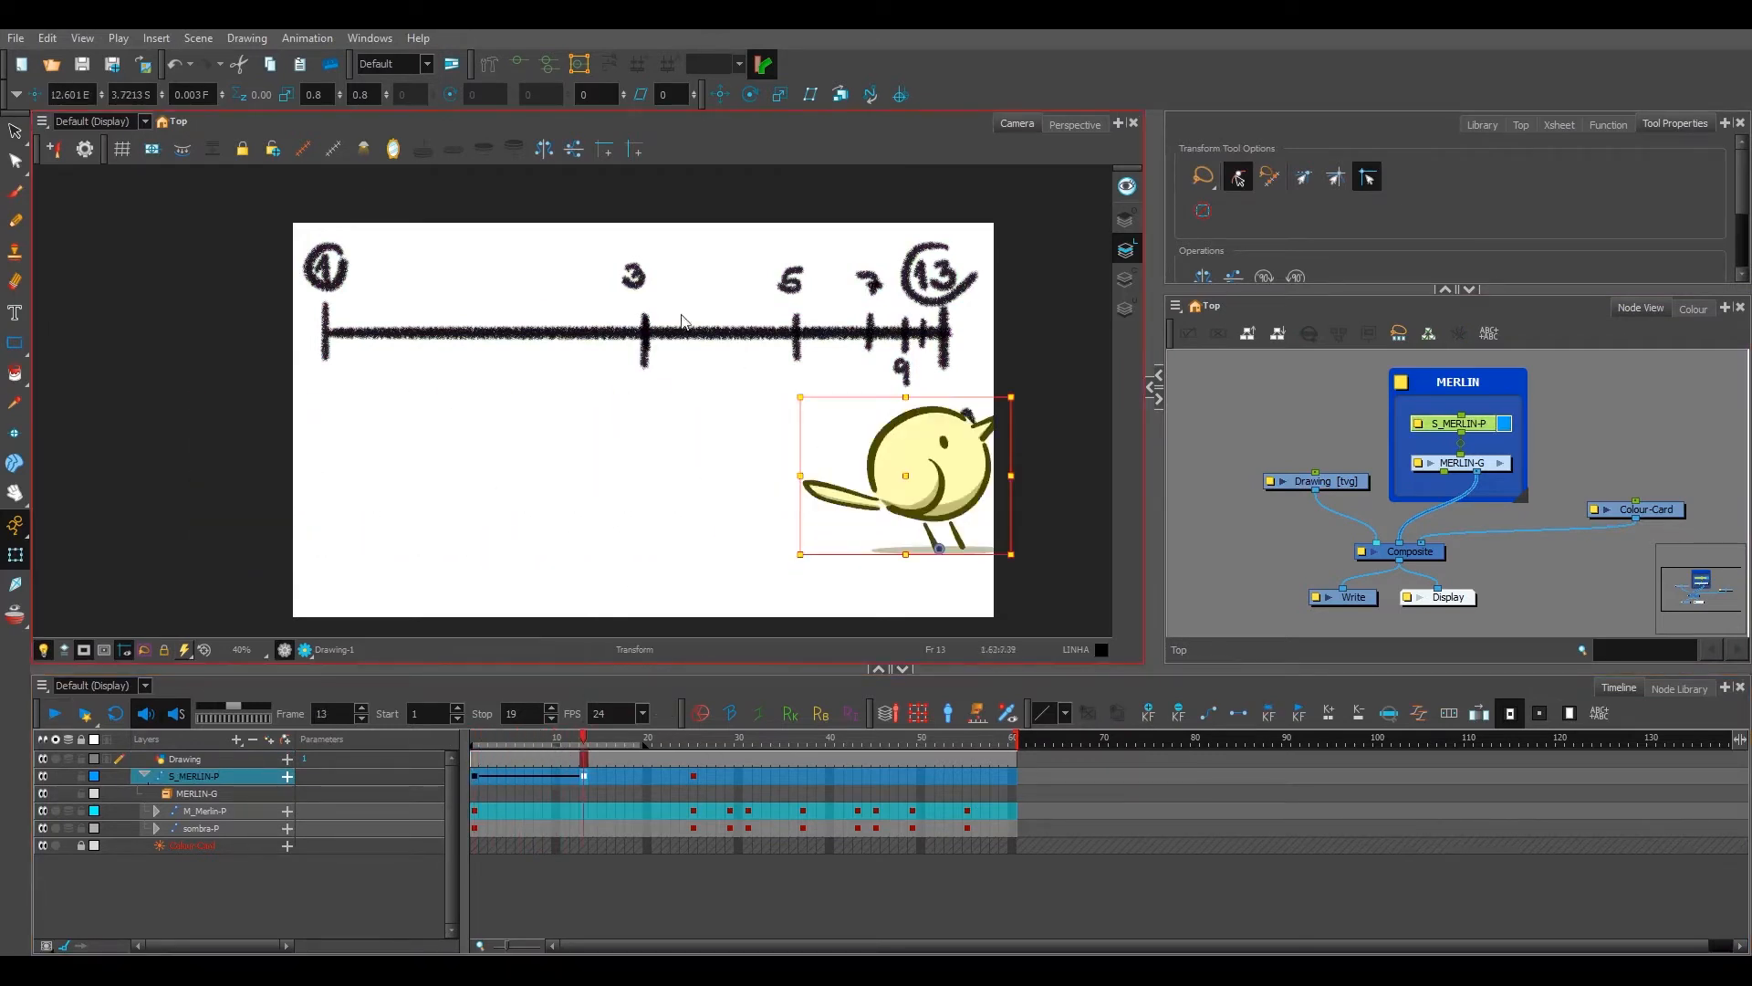
mouse_move(477, 740)
left_mouse_down()
mouse_move(559, 740)
mouse_move(484, 741)
left_mouse_up()
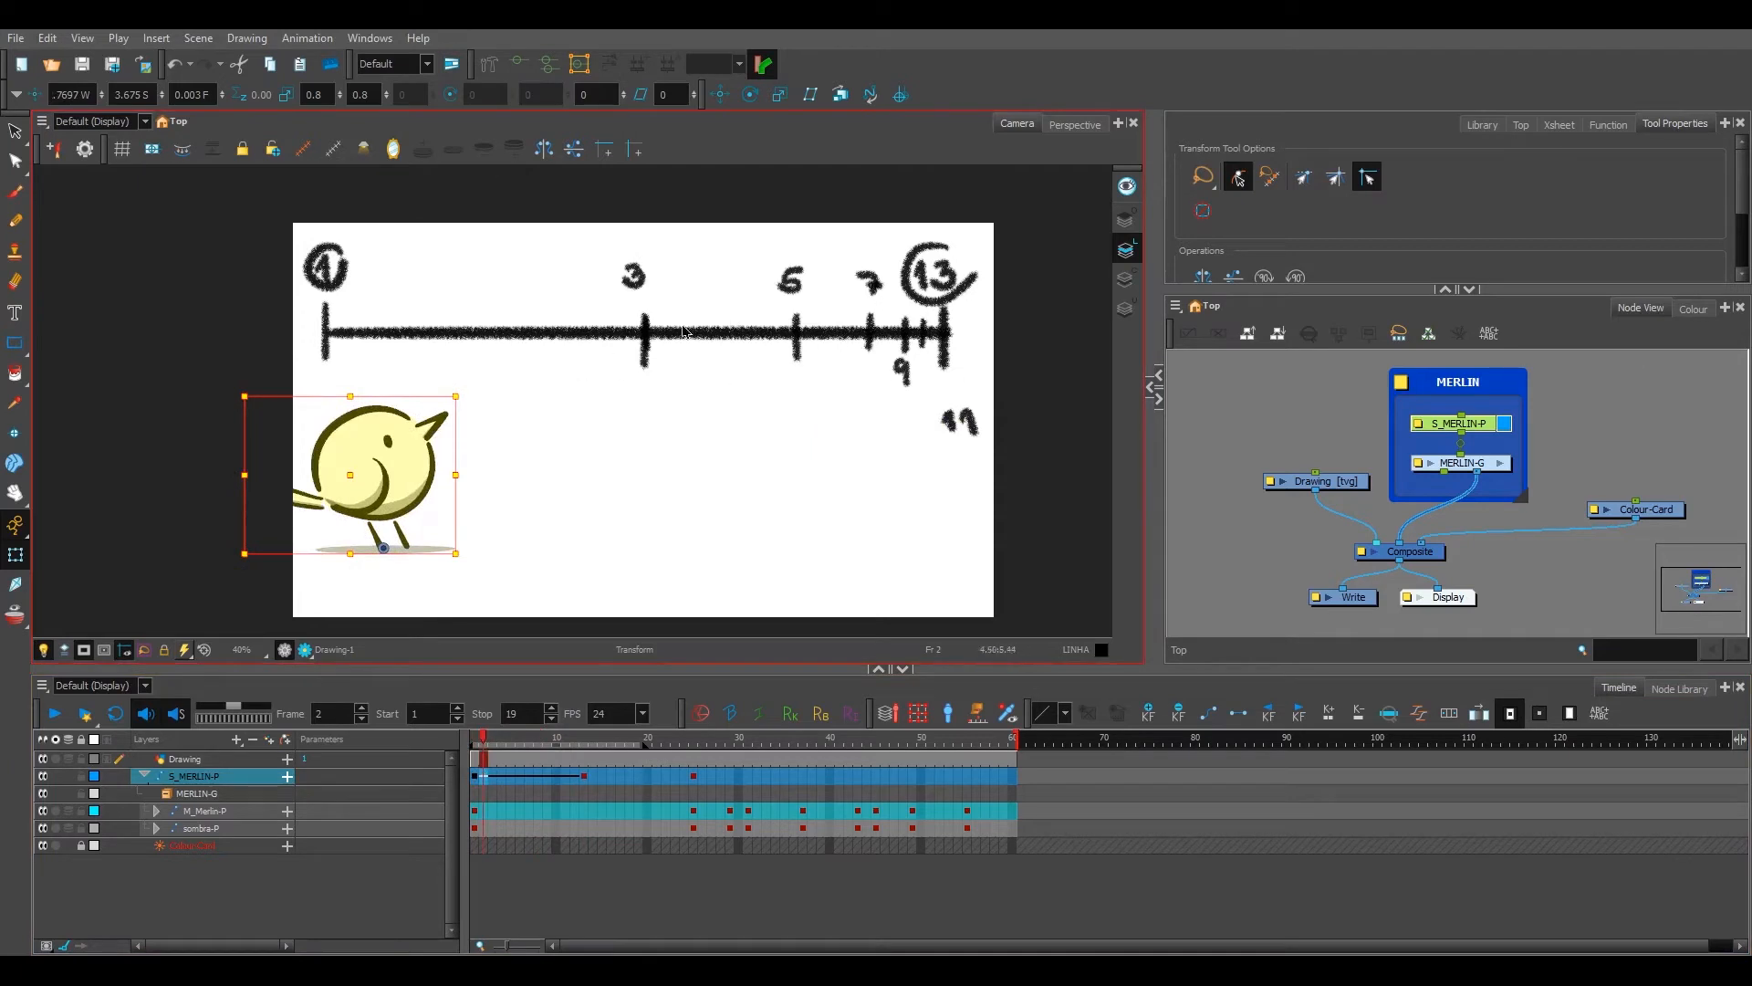
left_click(529, 741)
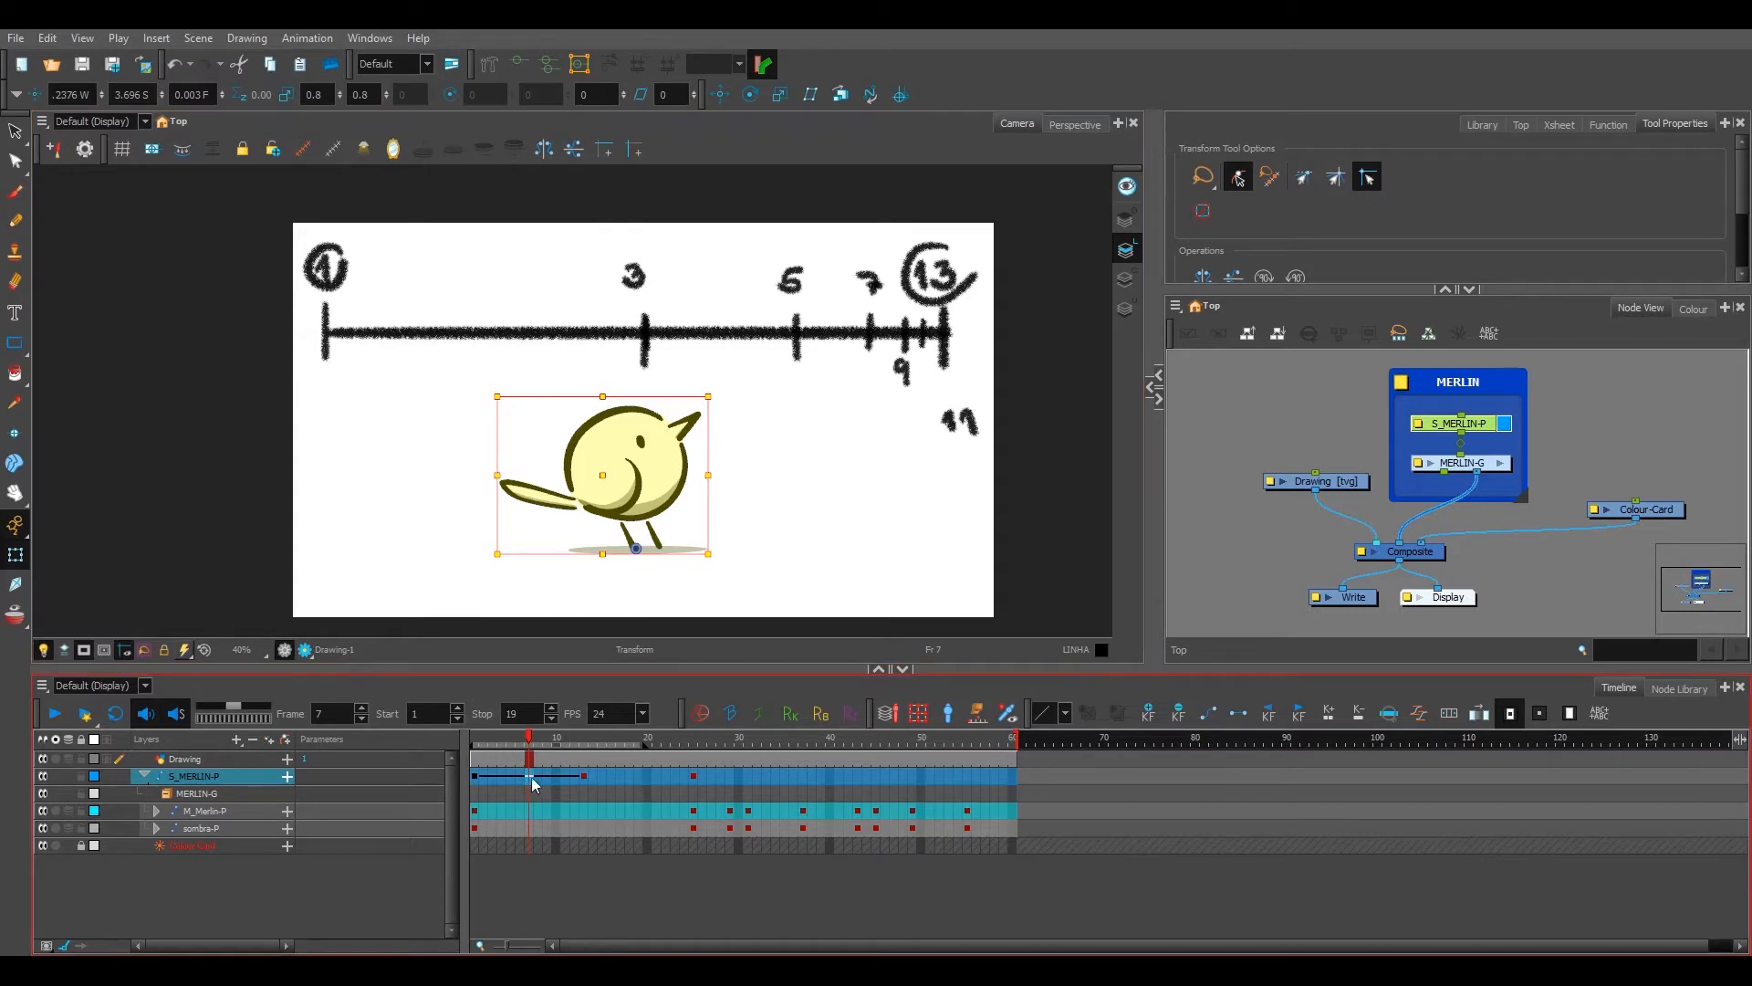
left_click(475, 776)
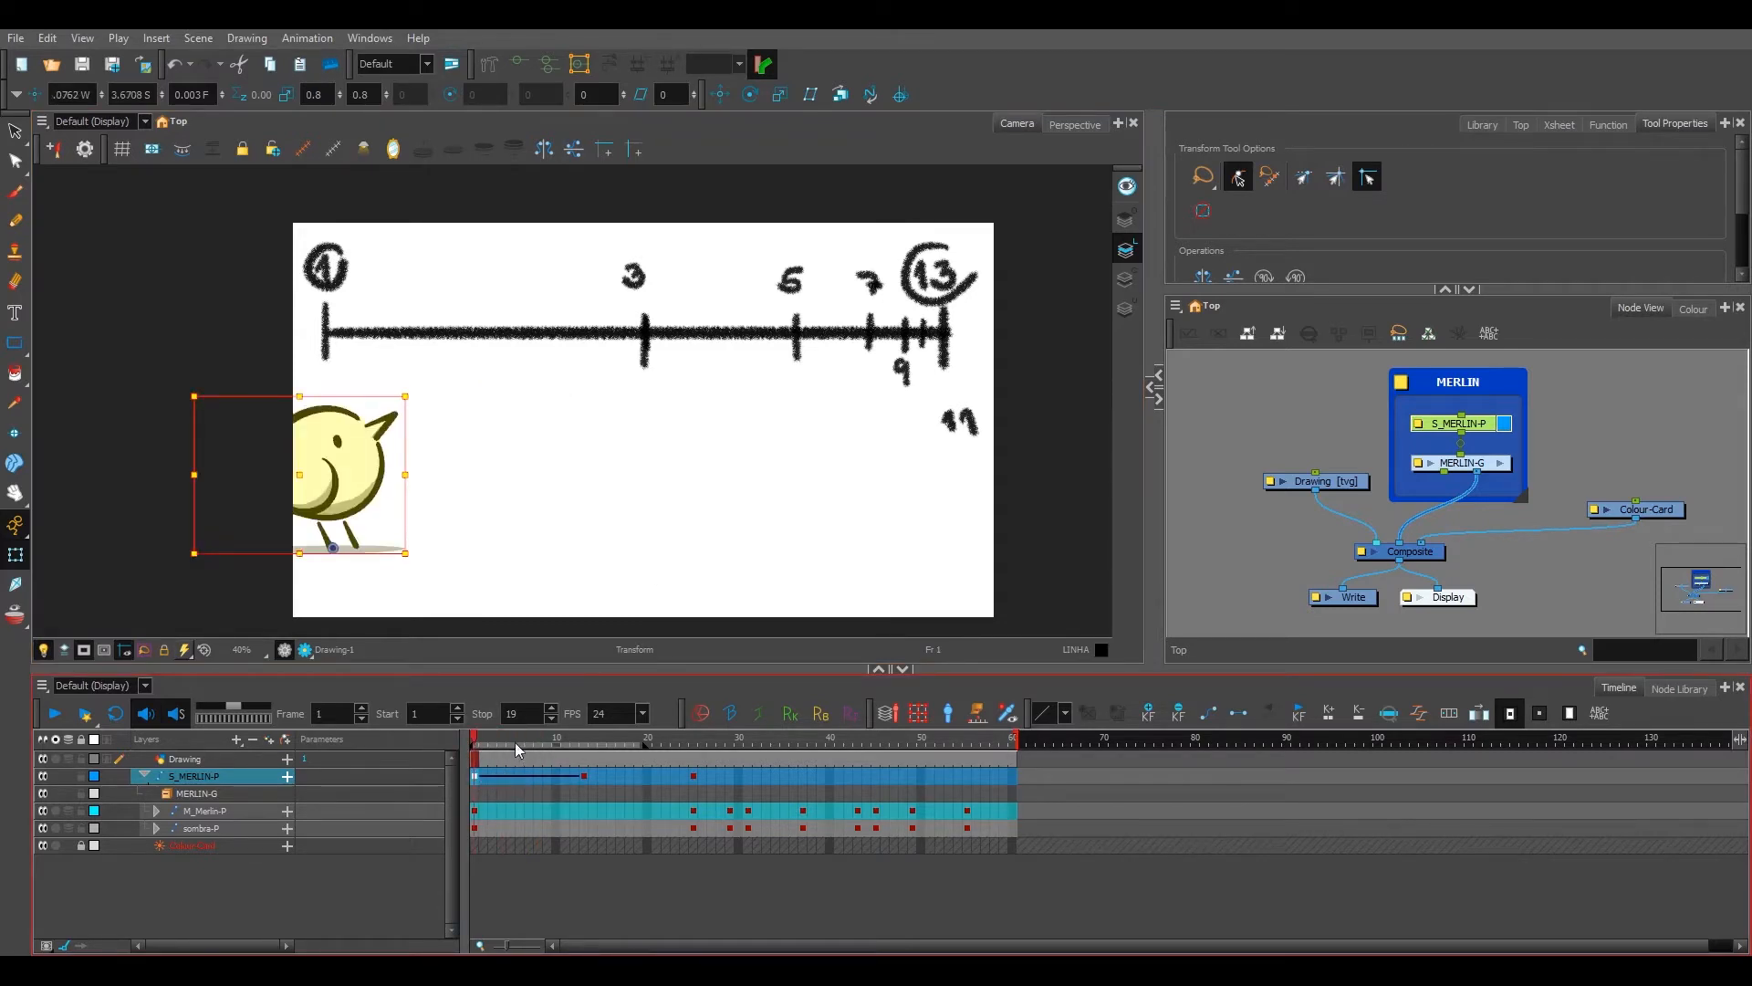
left_click_drag(514, 742, 535, 782)
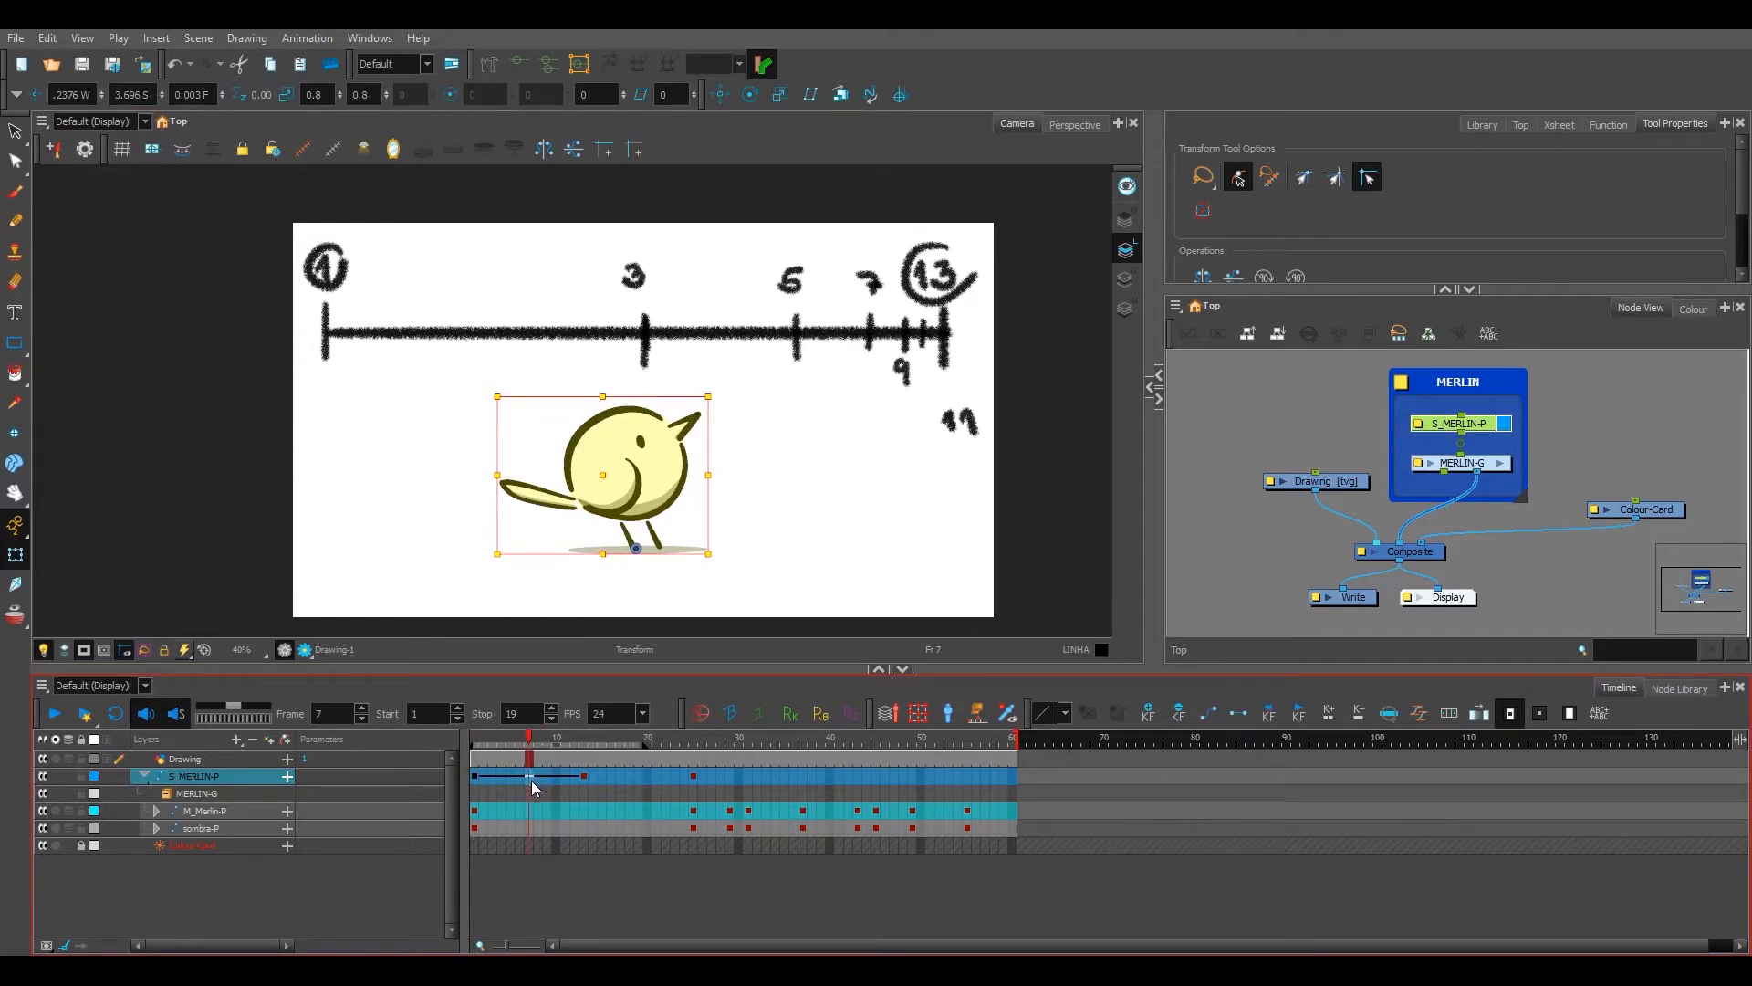
key("F6")
left_click_drag(531, 778, 483, 741)
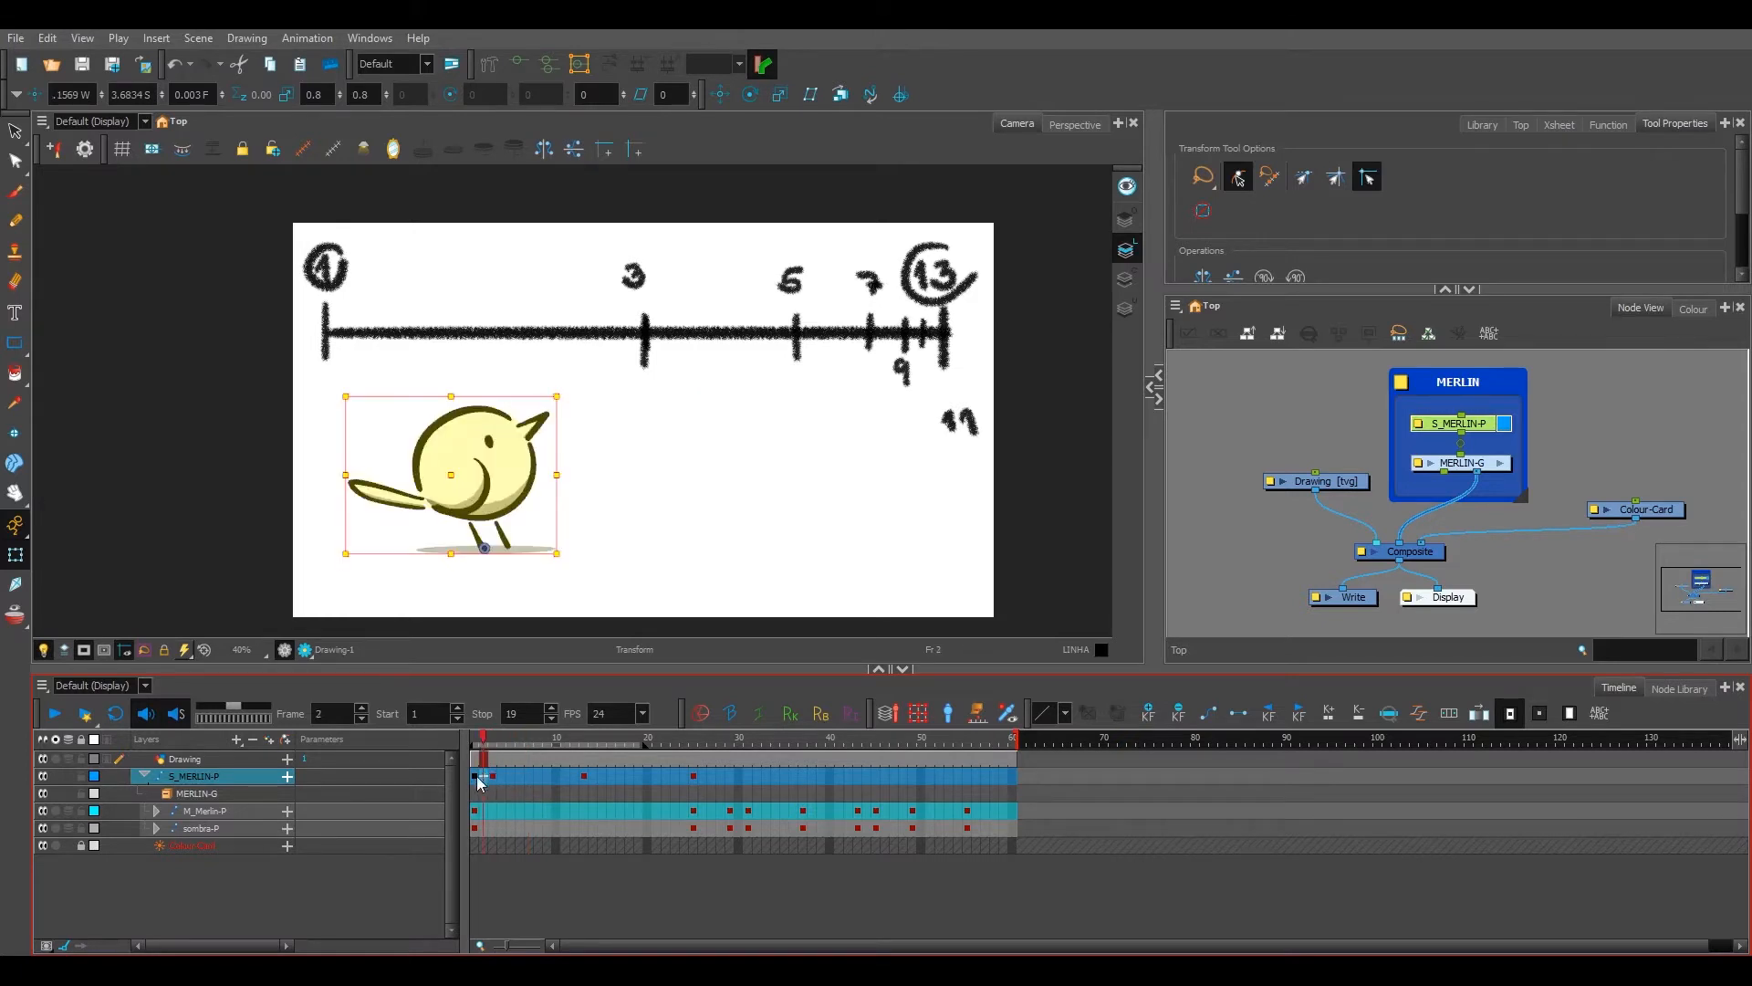
Step: Change the bird's frame 1 keyframe to stop-motion and flip through the poses up to frame 13
left_click(475, 776)
key("ctrl+l")
left_click(494, 779)
key("comma")
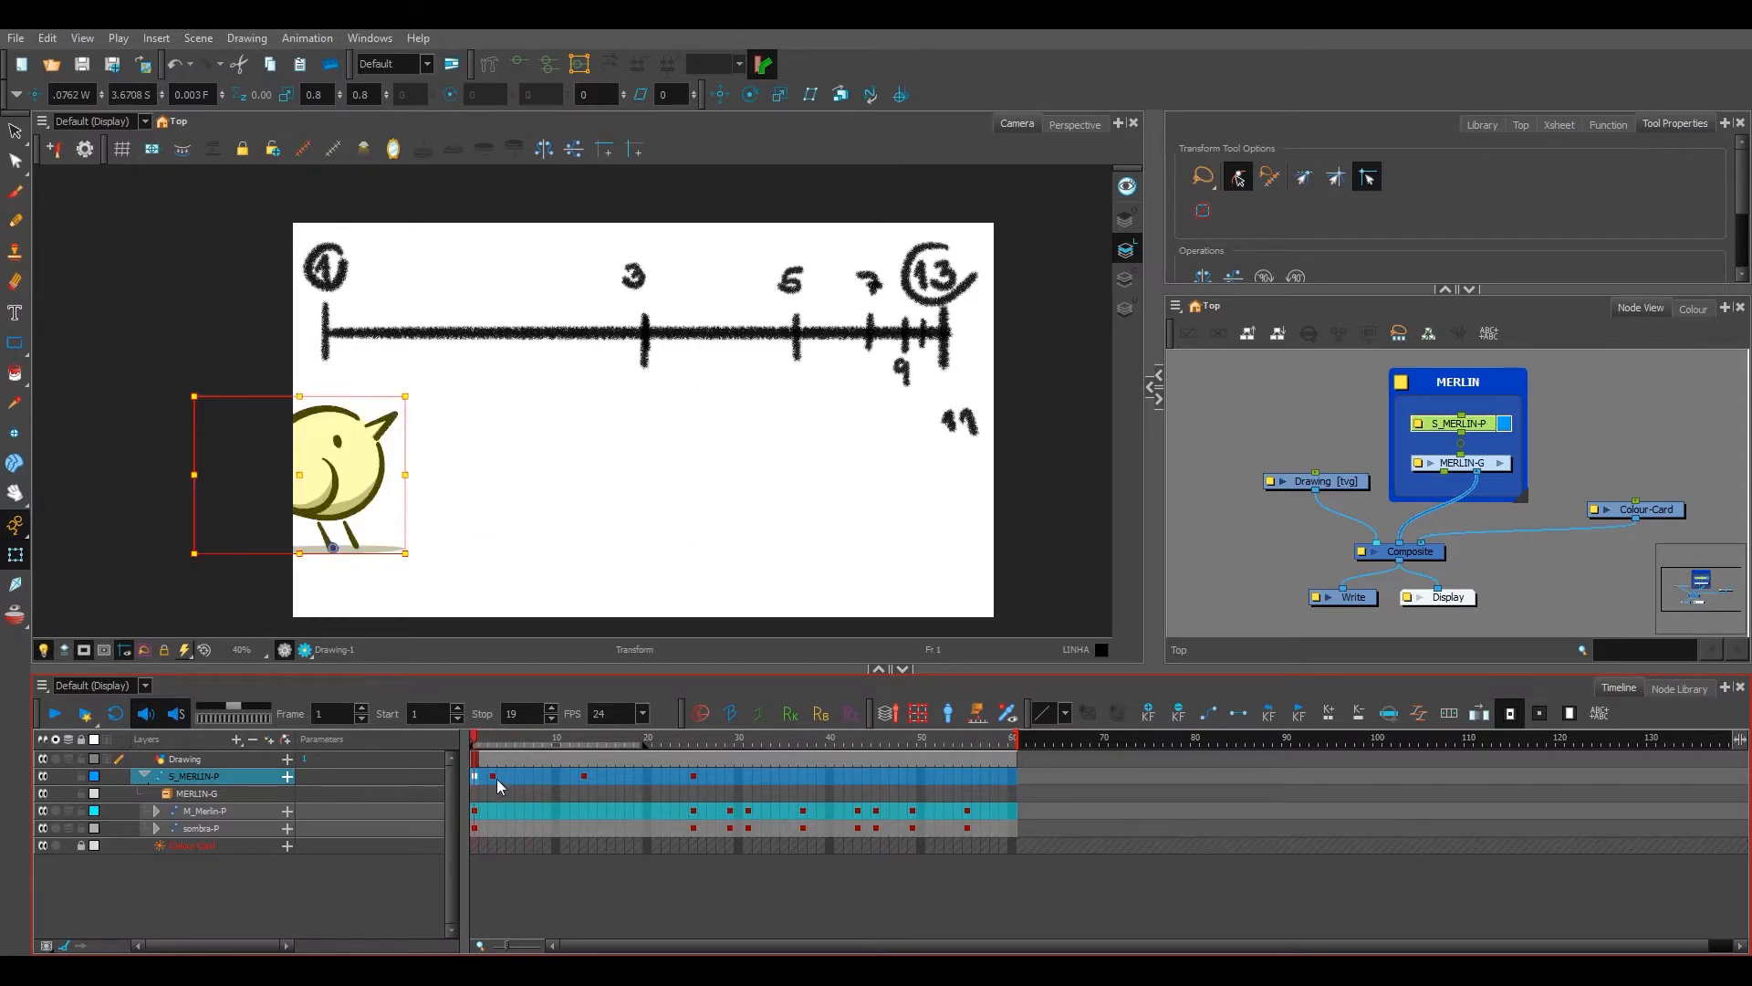
key("period")
key("apostrophe")
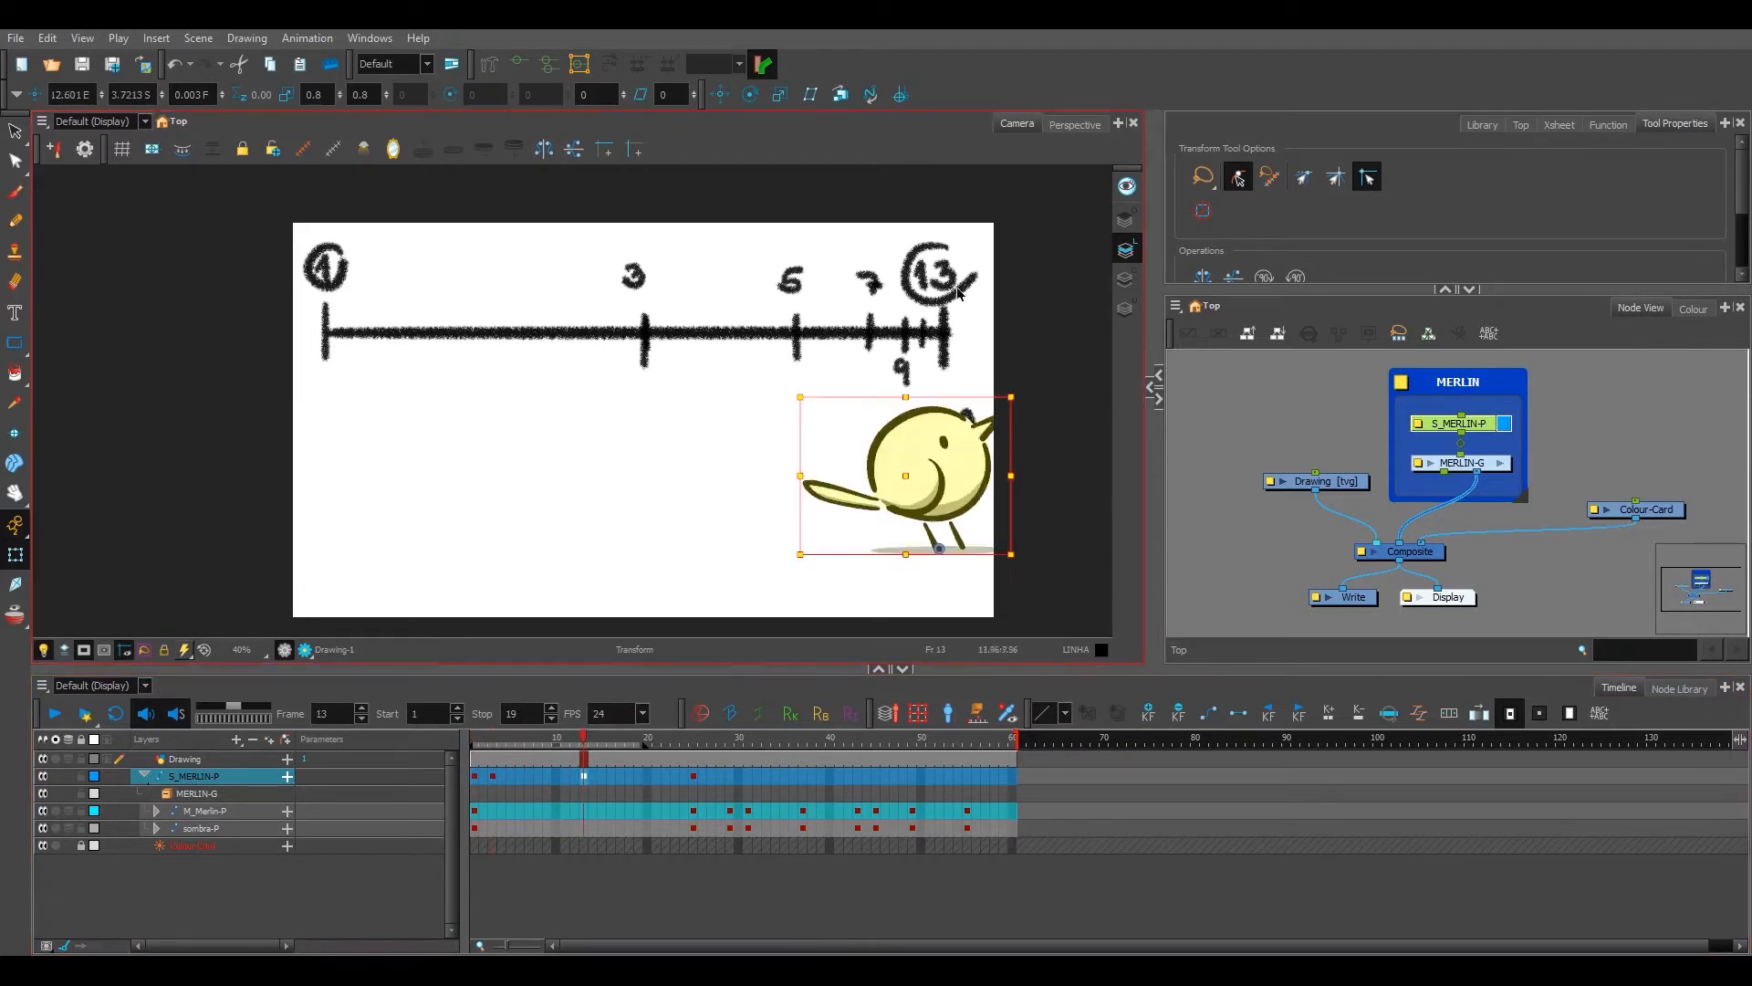
Step: Flip back and forth through the bird's poses between frames 1 and 13 to examine their spacing
key("semicolon")
key("semicolon")
key("apostrophe")
key("apostrophe")
key("semicolon")
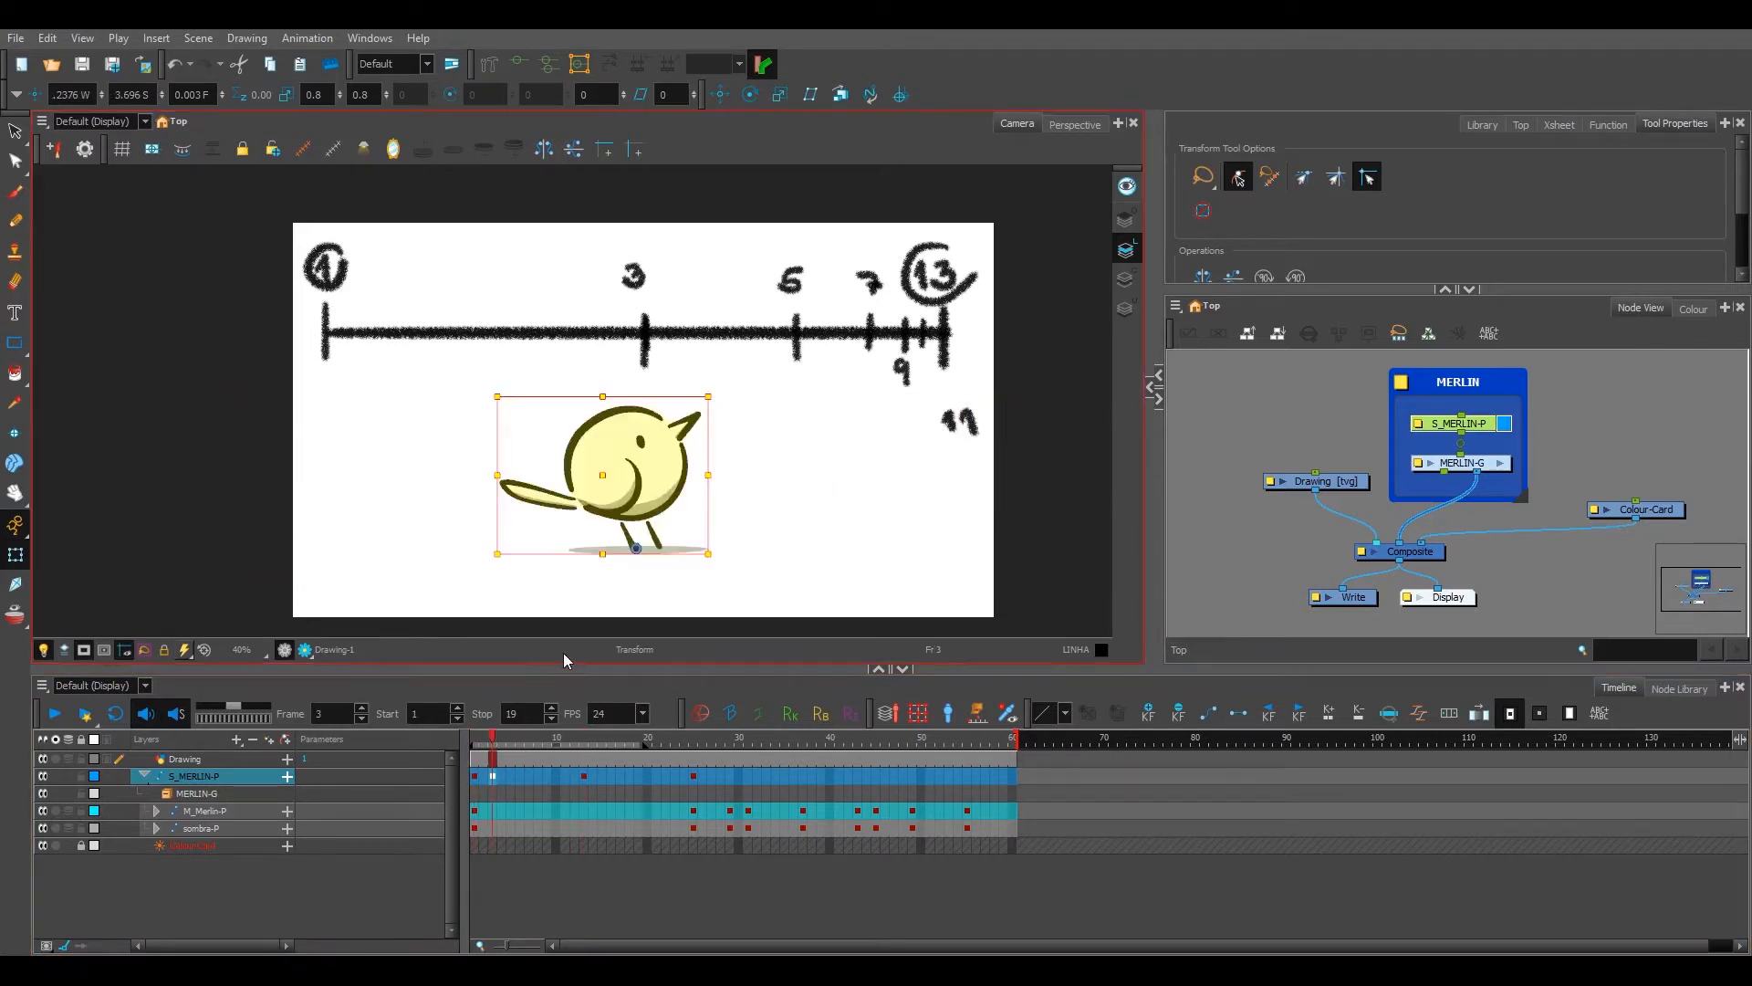
key("semicolon")
key("apostrophe")
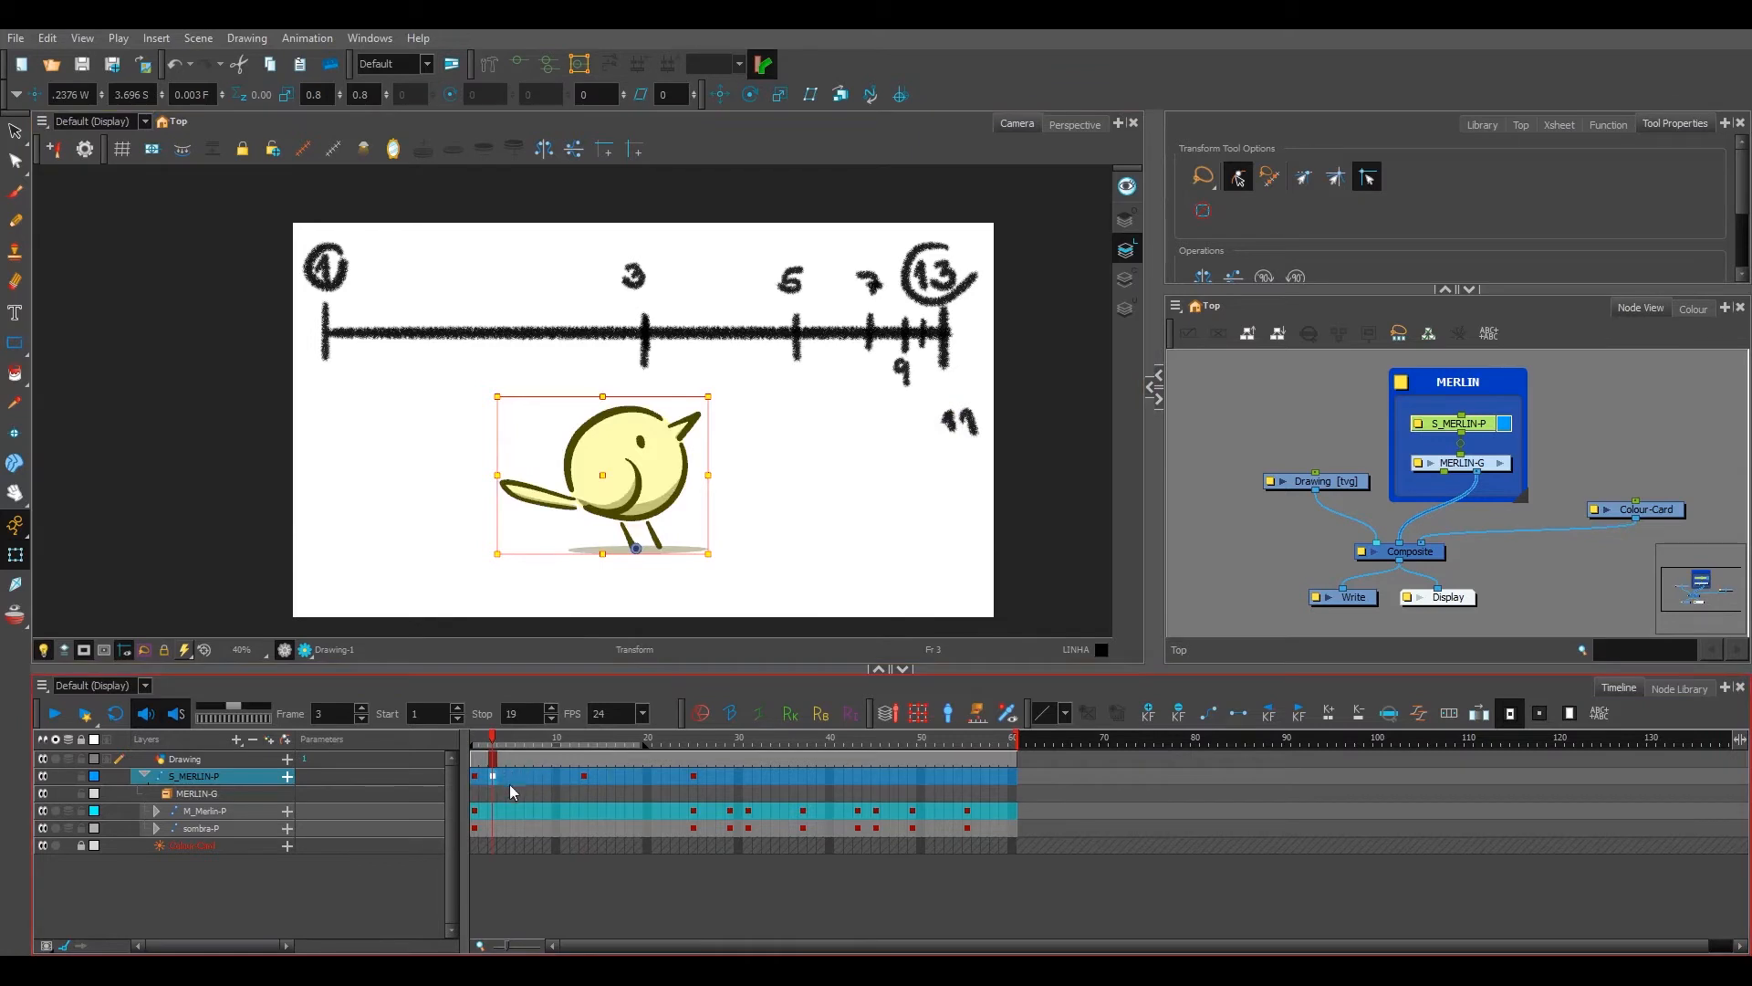
Step: Add a keyframe at frame 8 for the bird's pose midway between frames 3 and 13, and move it to frame 5
left_click_drag(506, 781, 541, 780)
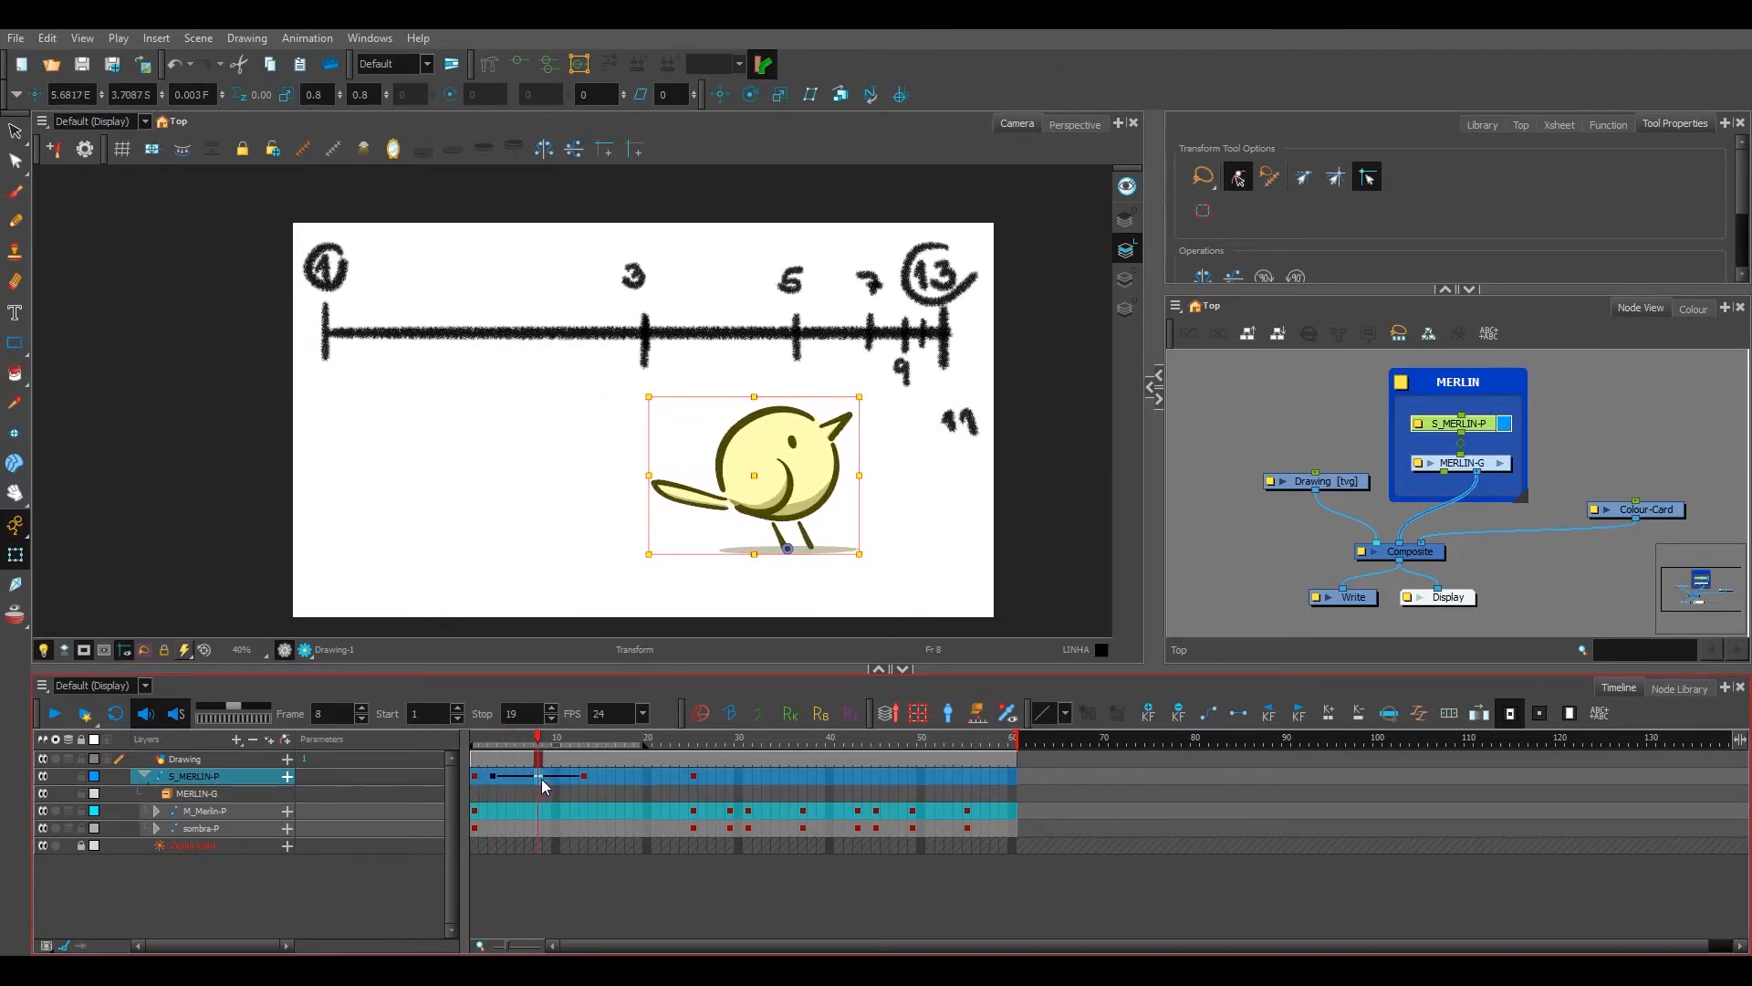
left_click(542, 786)
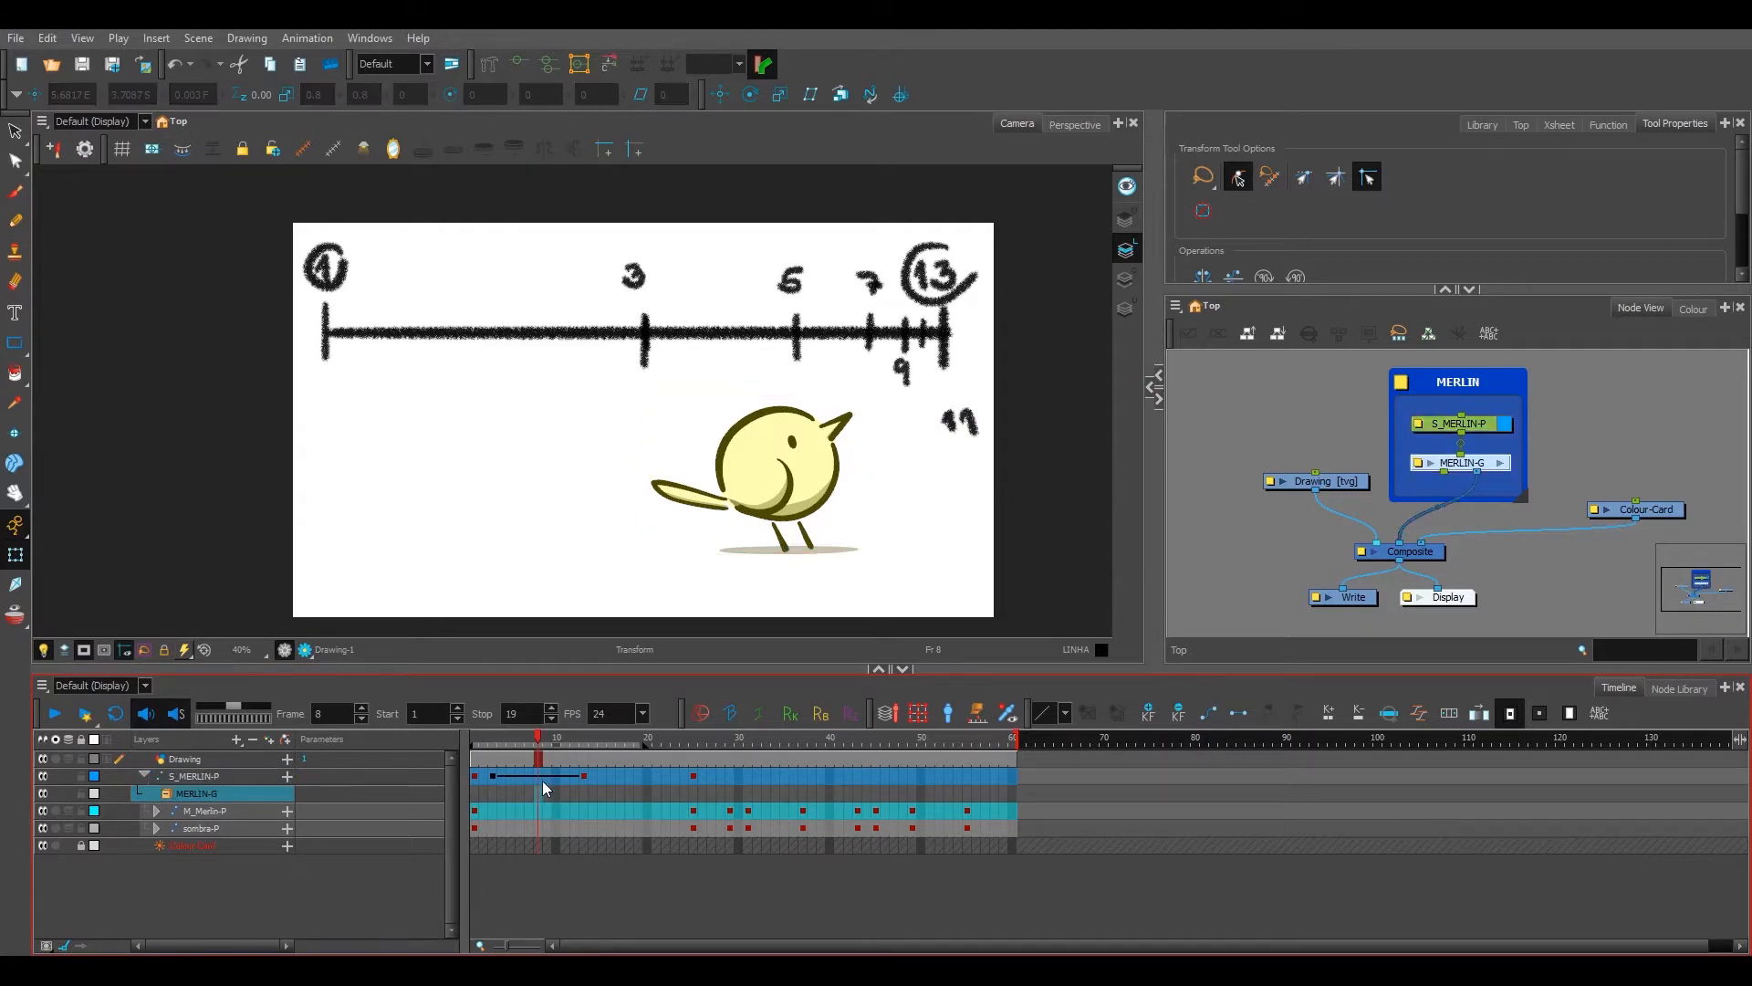
left_click(539, 777)
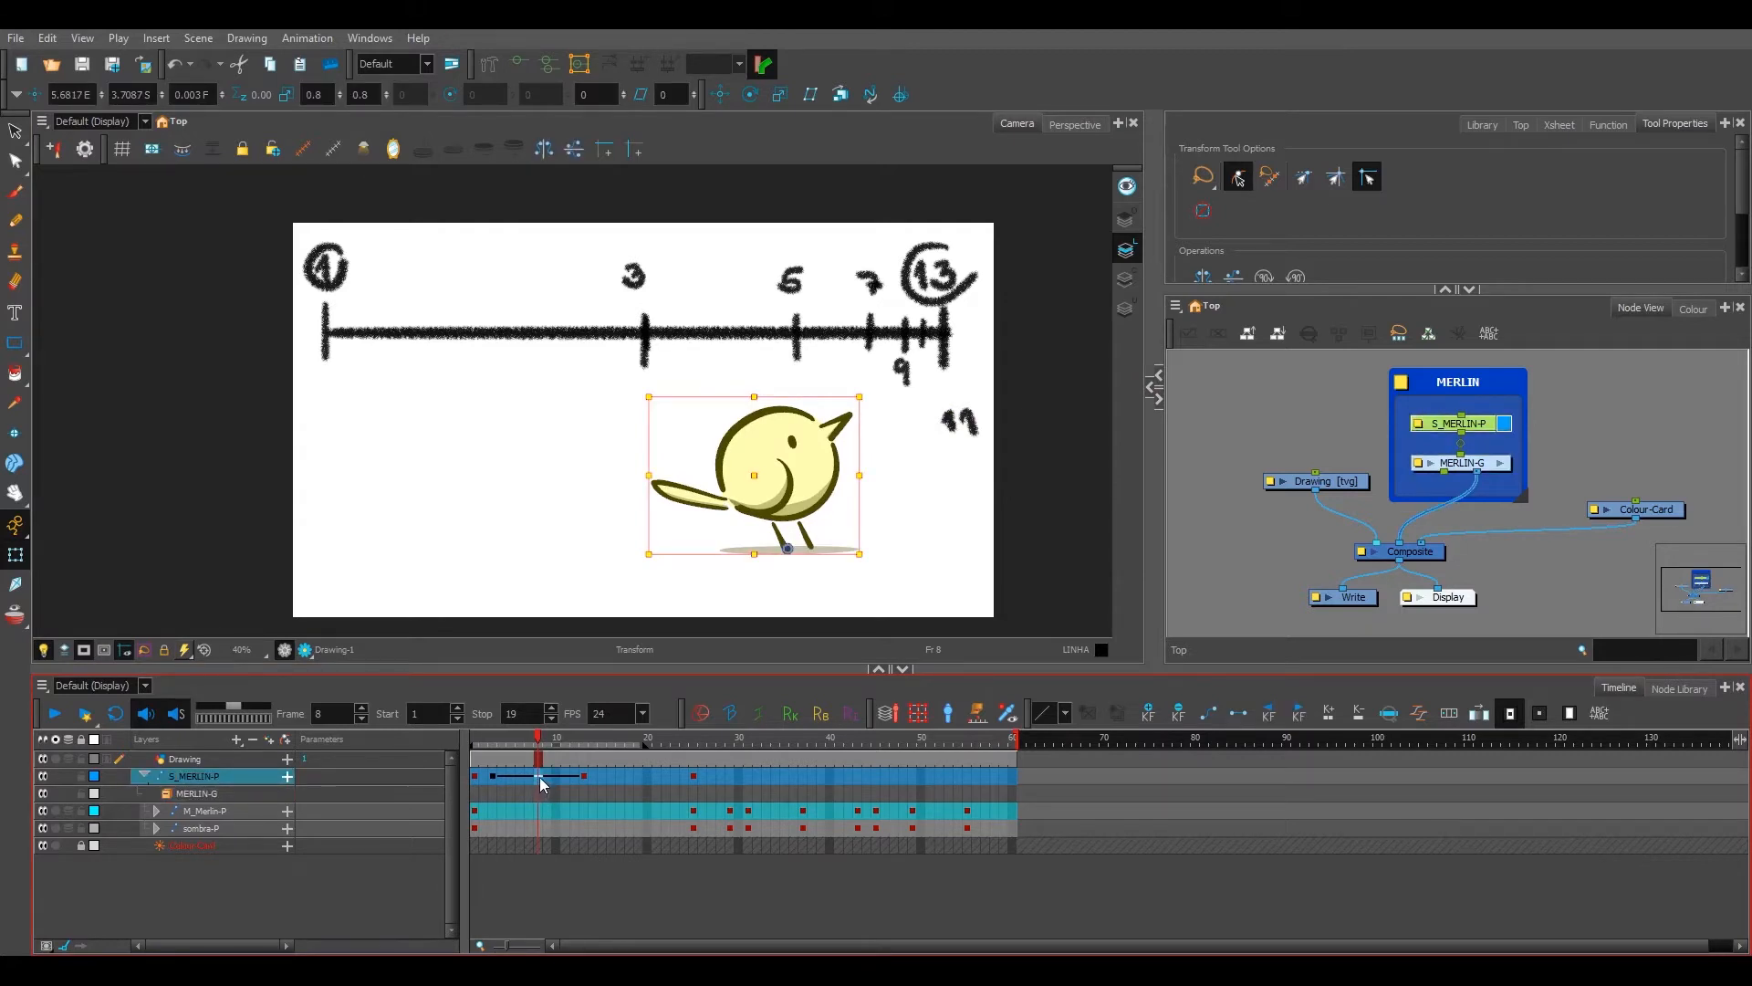
left_click(513, 776)
left_click(513, 777)
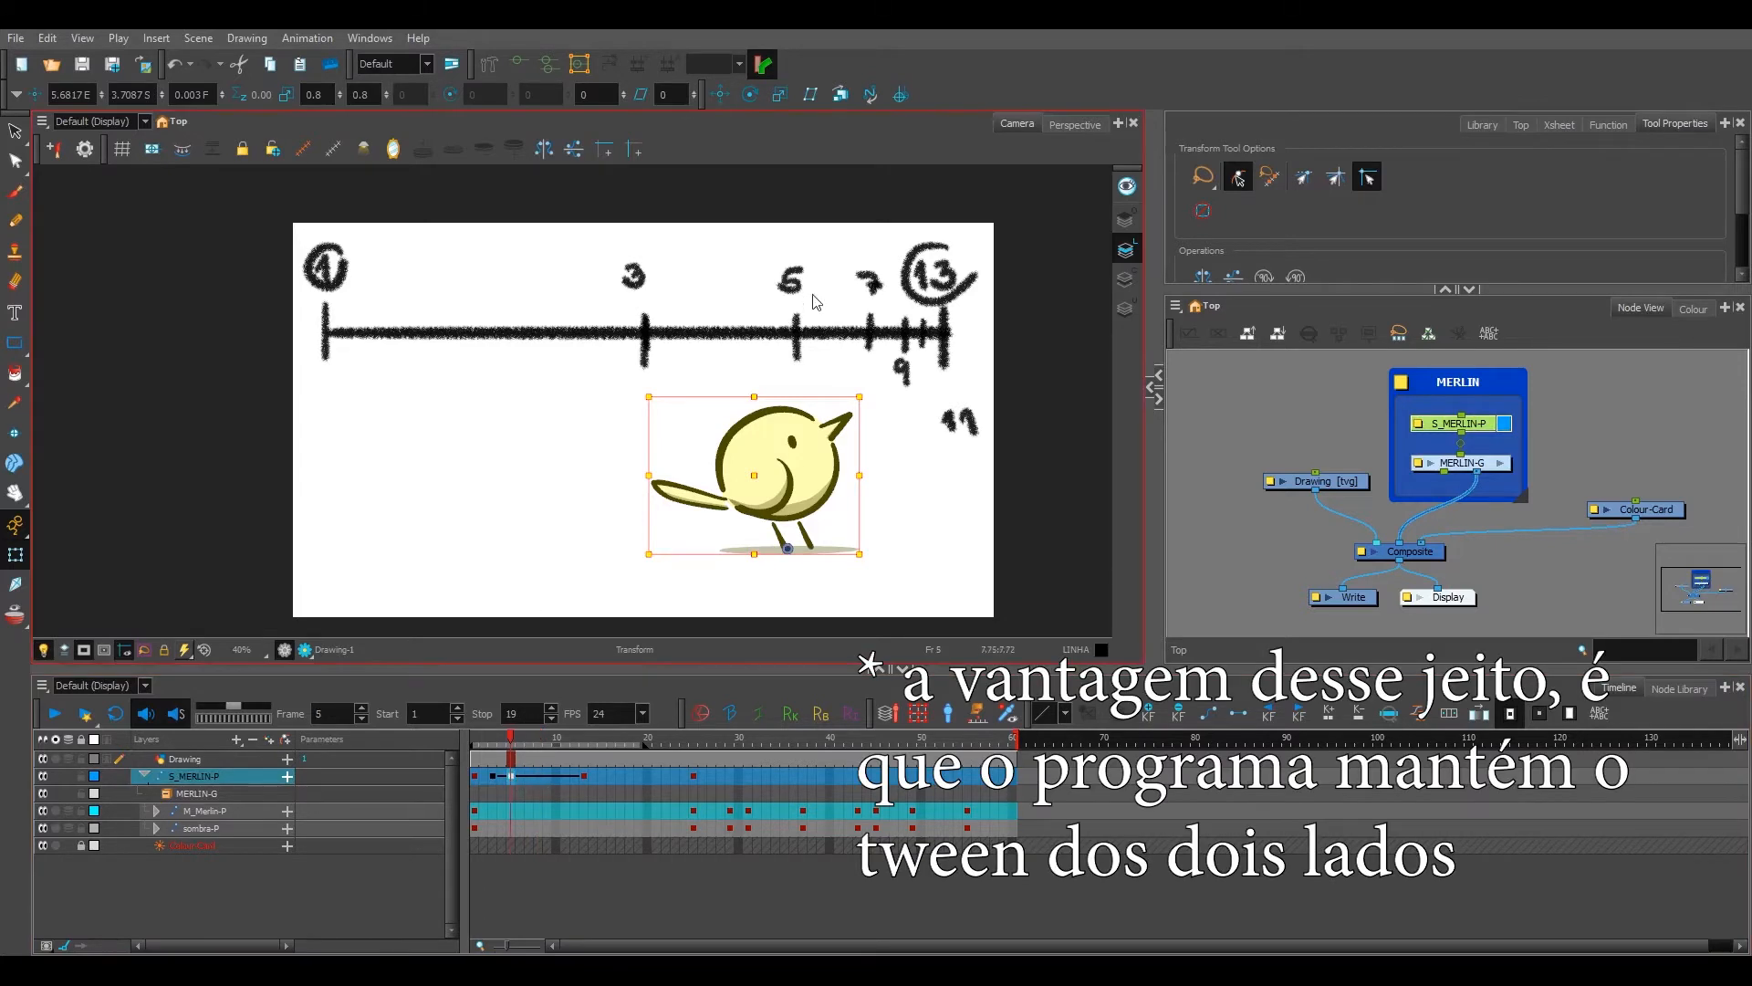
Step: Keep halving the bird's remaining distance to the frame 13 pose, placing keyframes for the midway poses at frames 7, 9 and 11
left_click(550, 776)
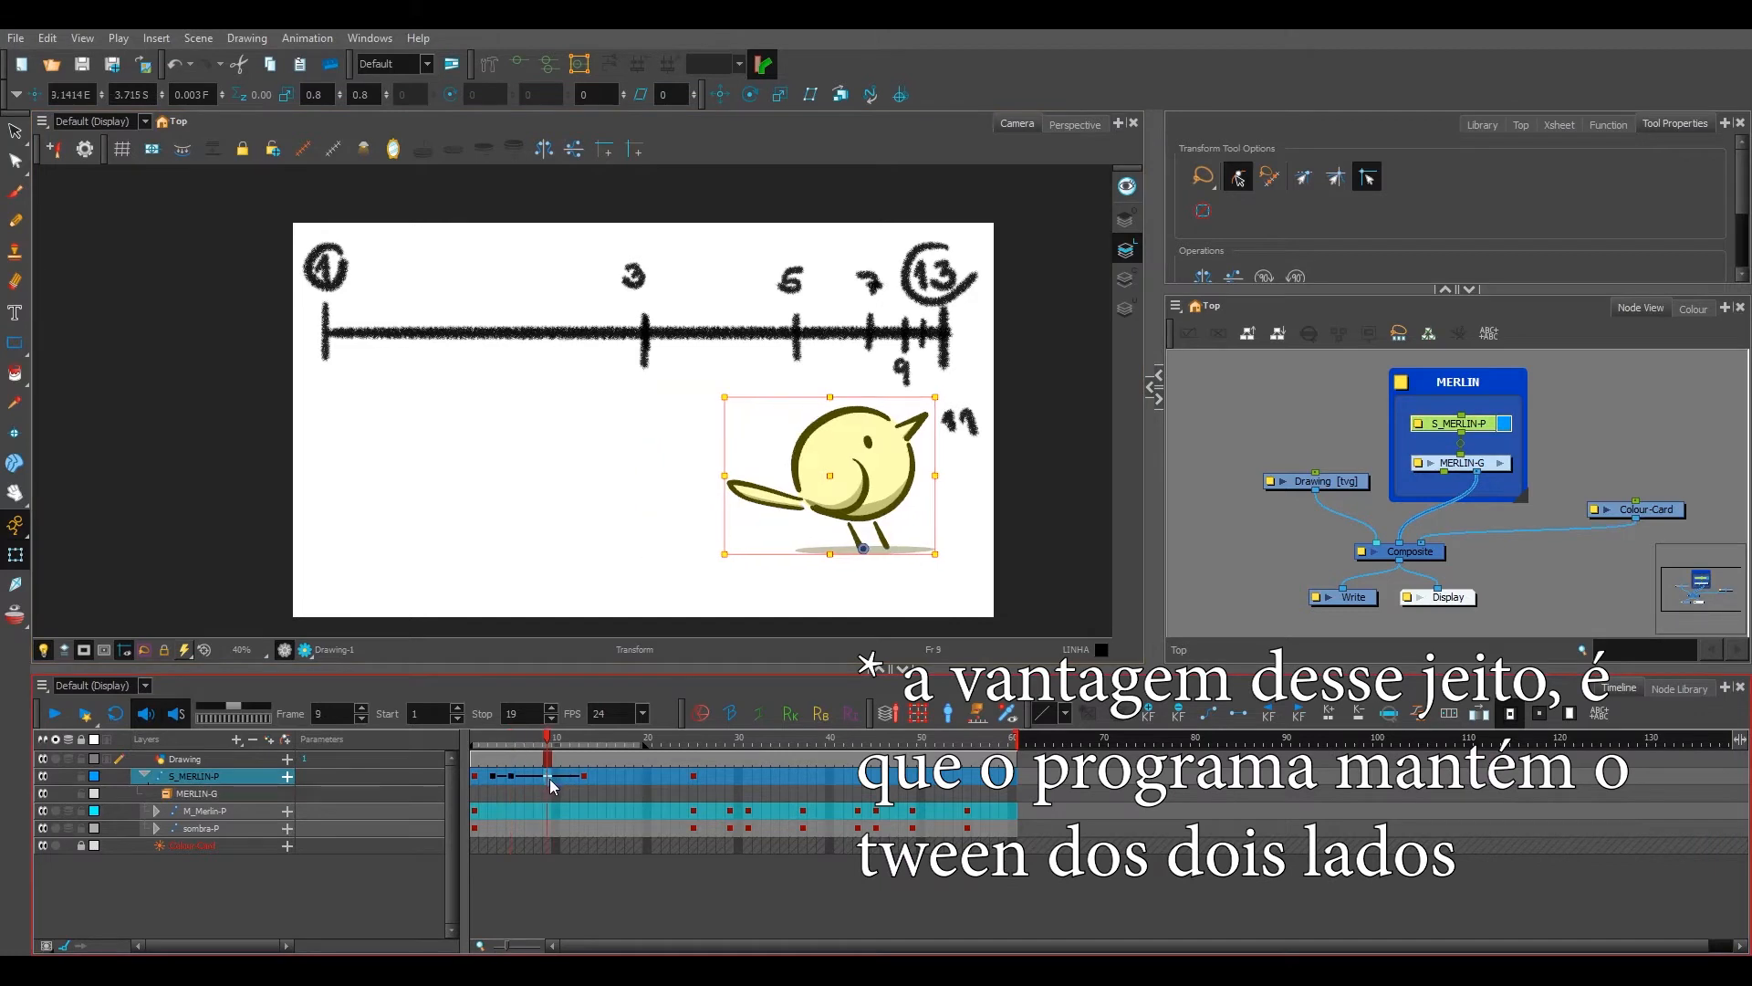
left_click(532, 777)
left_click(556, 775)
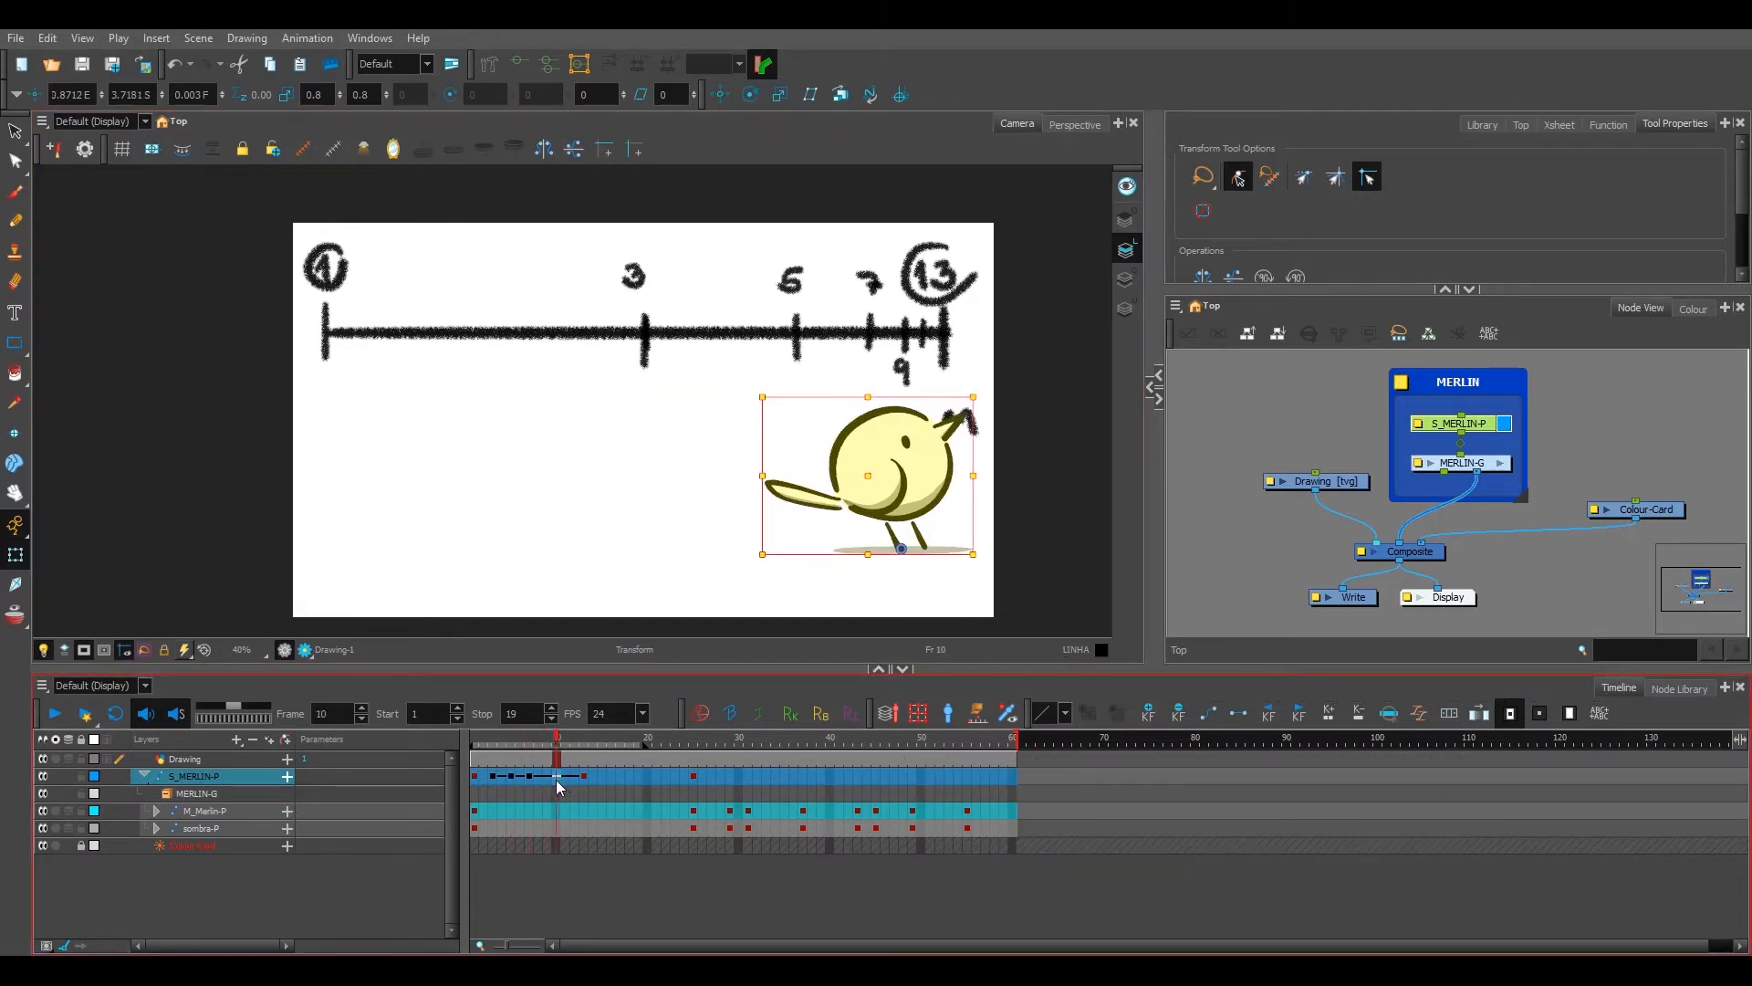
left_click(548, 775)
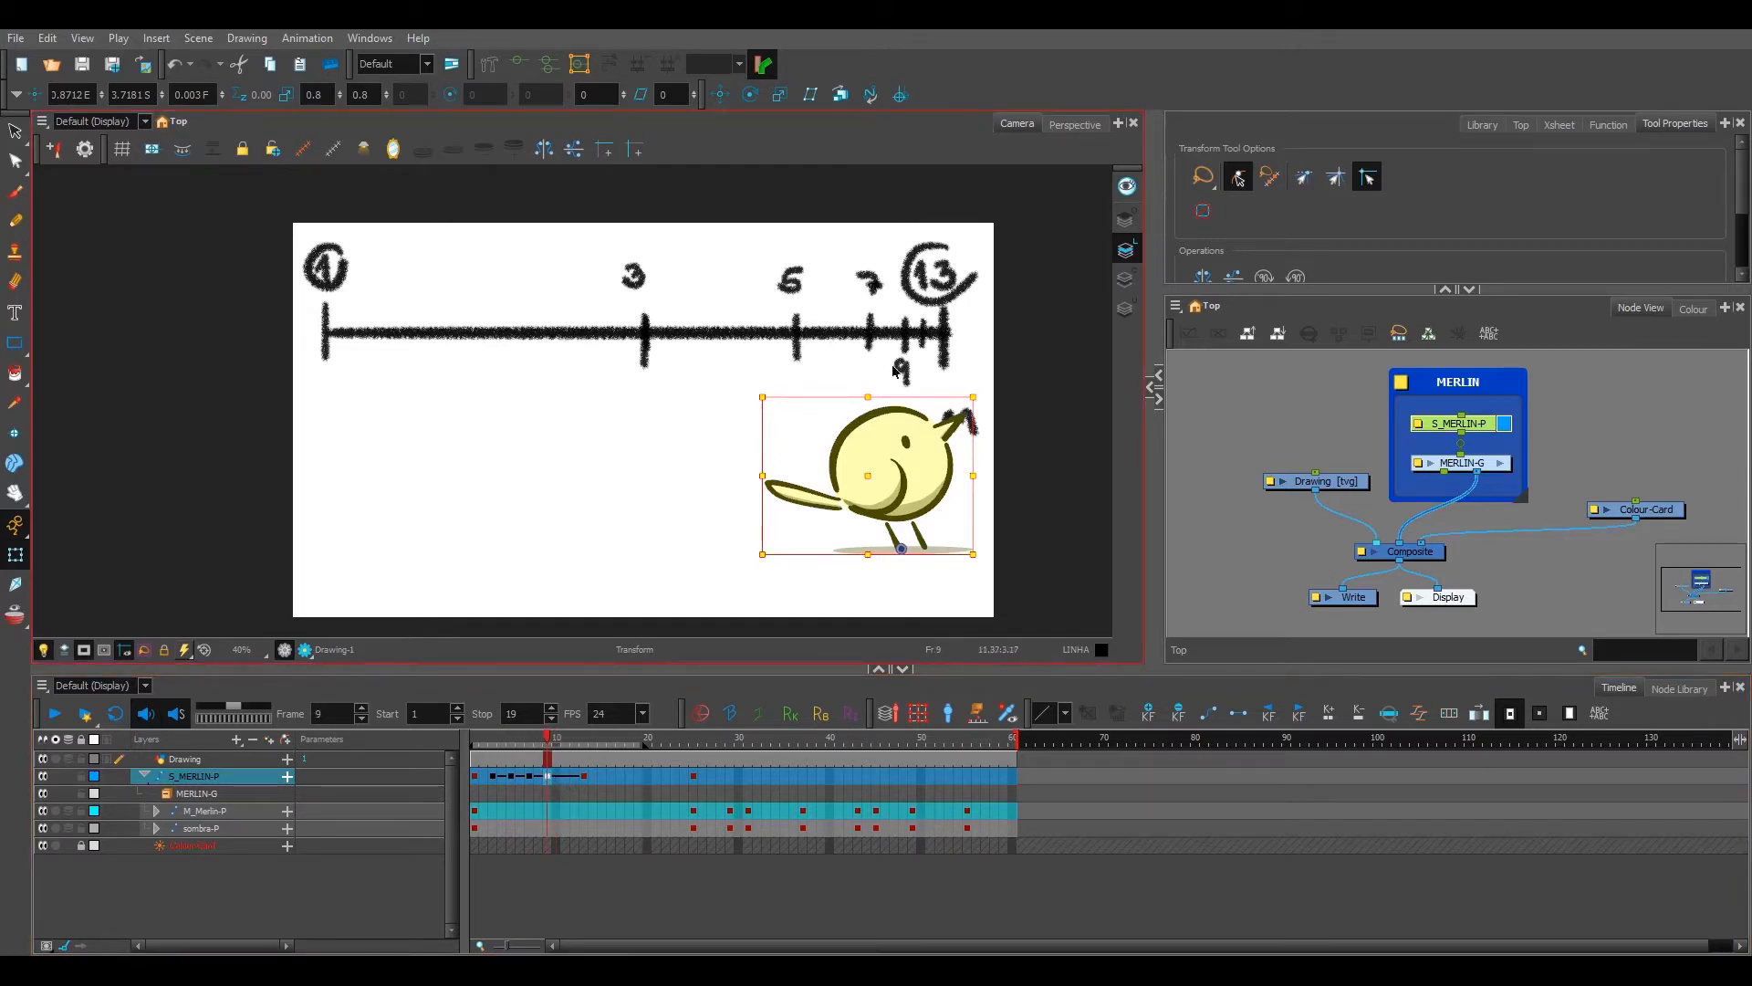
left_click(566, 783)
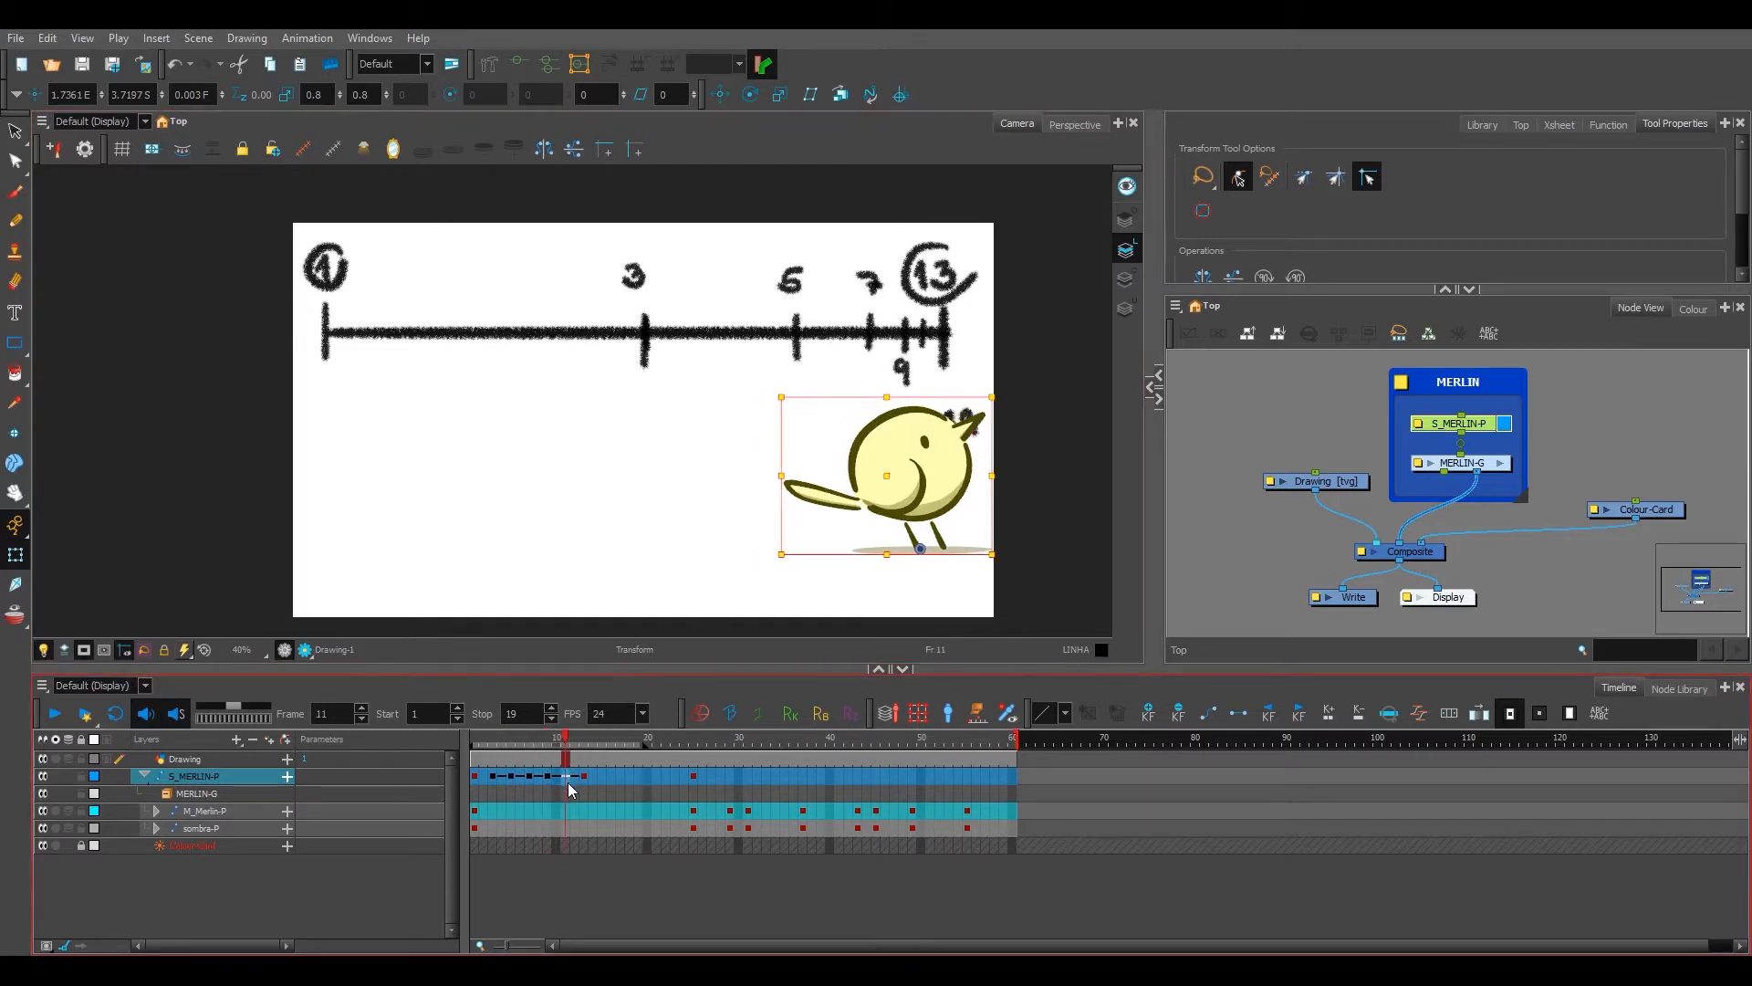
key("F6")
Step: Change the bird's keyframes from frame 3 to 11 to stop-motion and play the animation from frame 1
left_click_drag(493, 777, 575, 781)
key("ctrl+k")
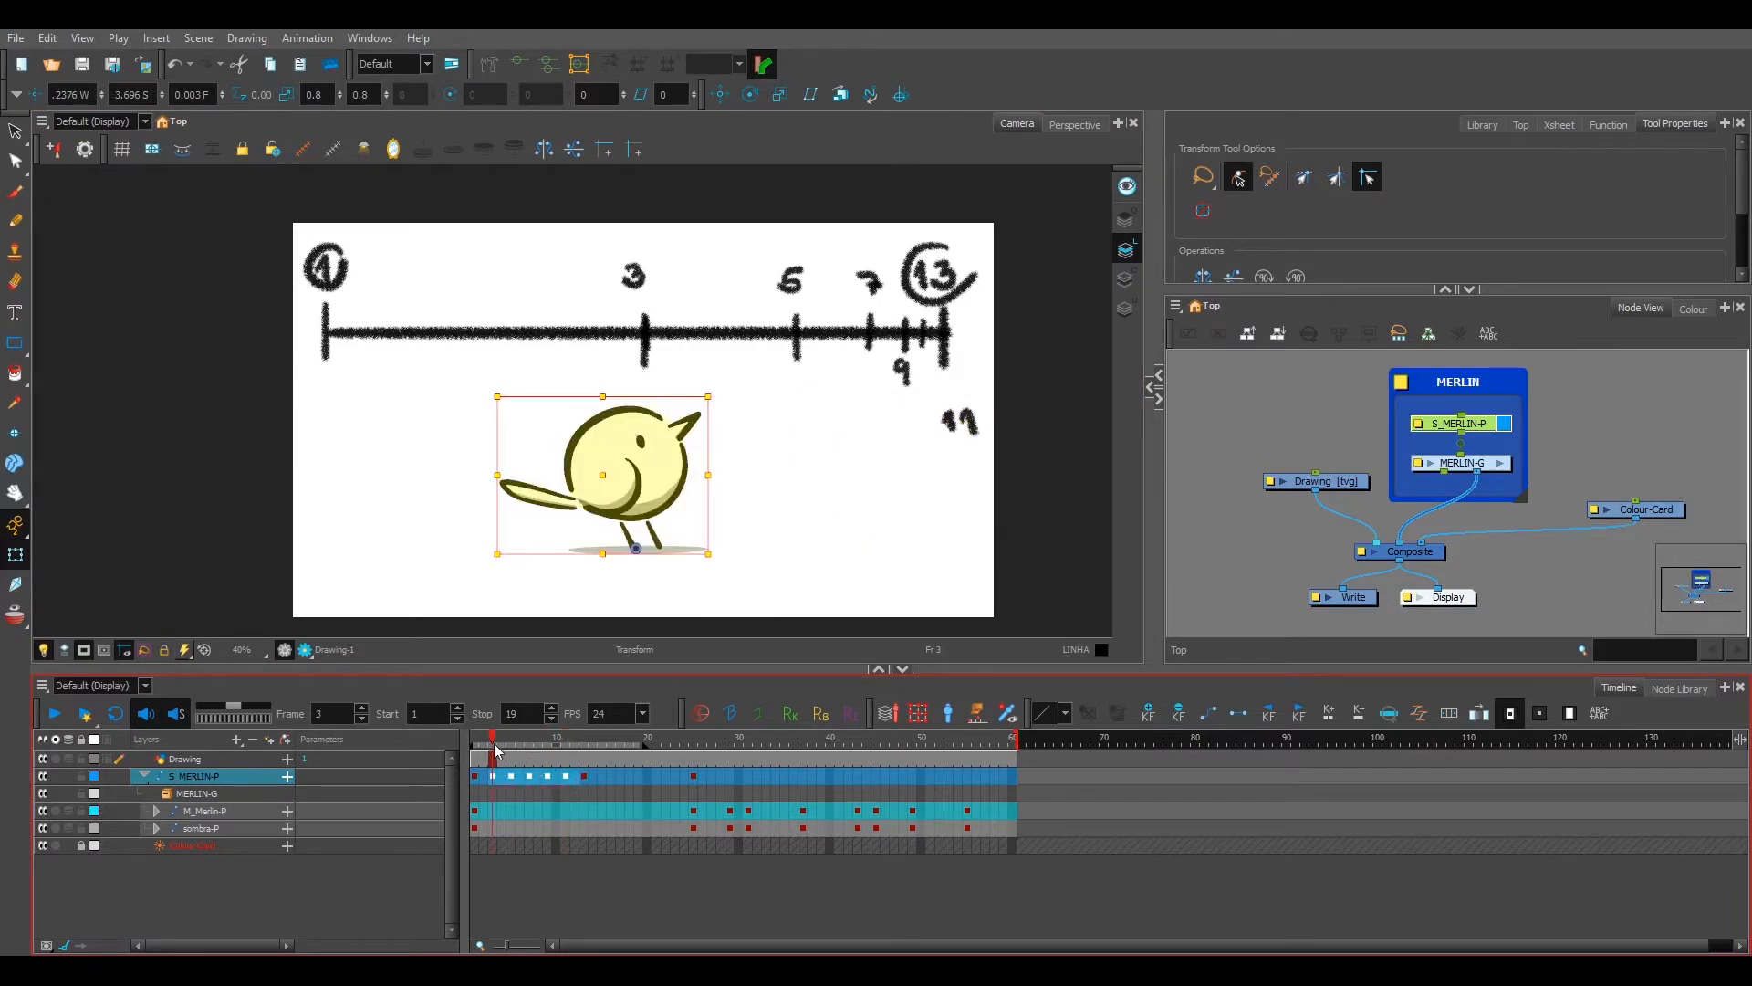
left_click(475, 744)
key("shift+Return")
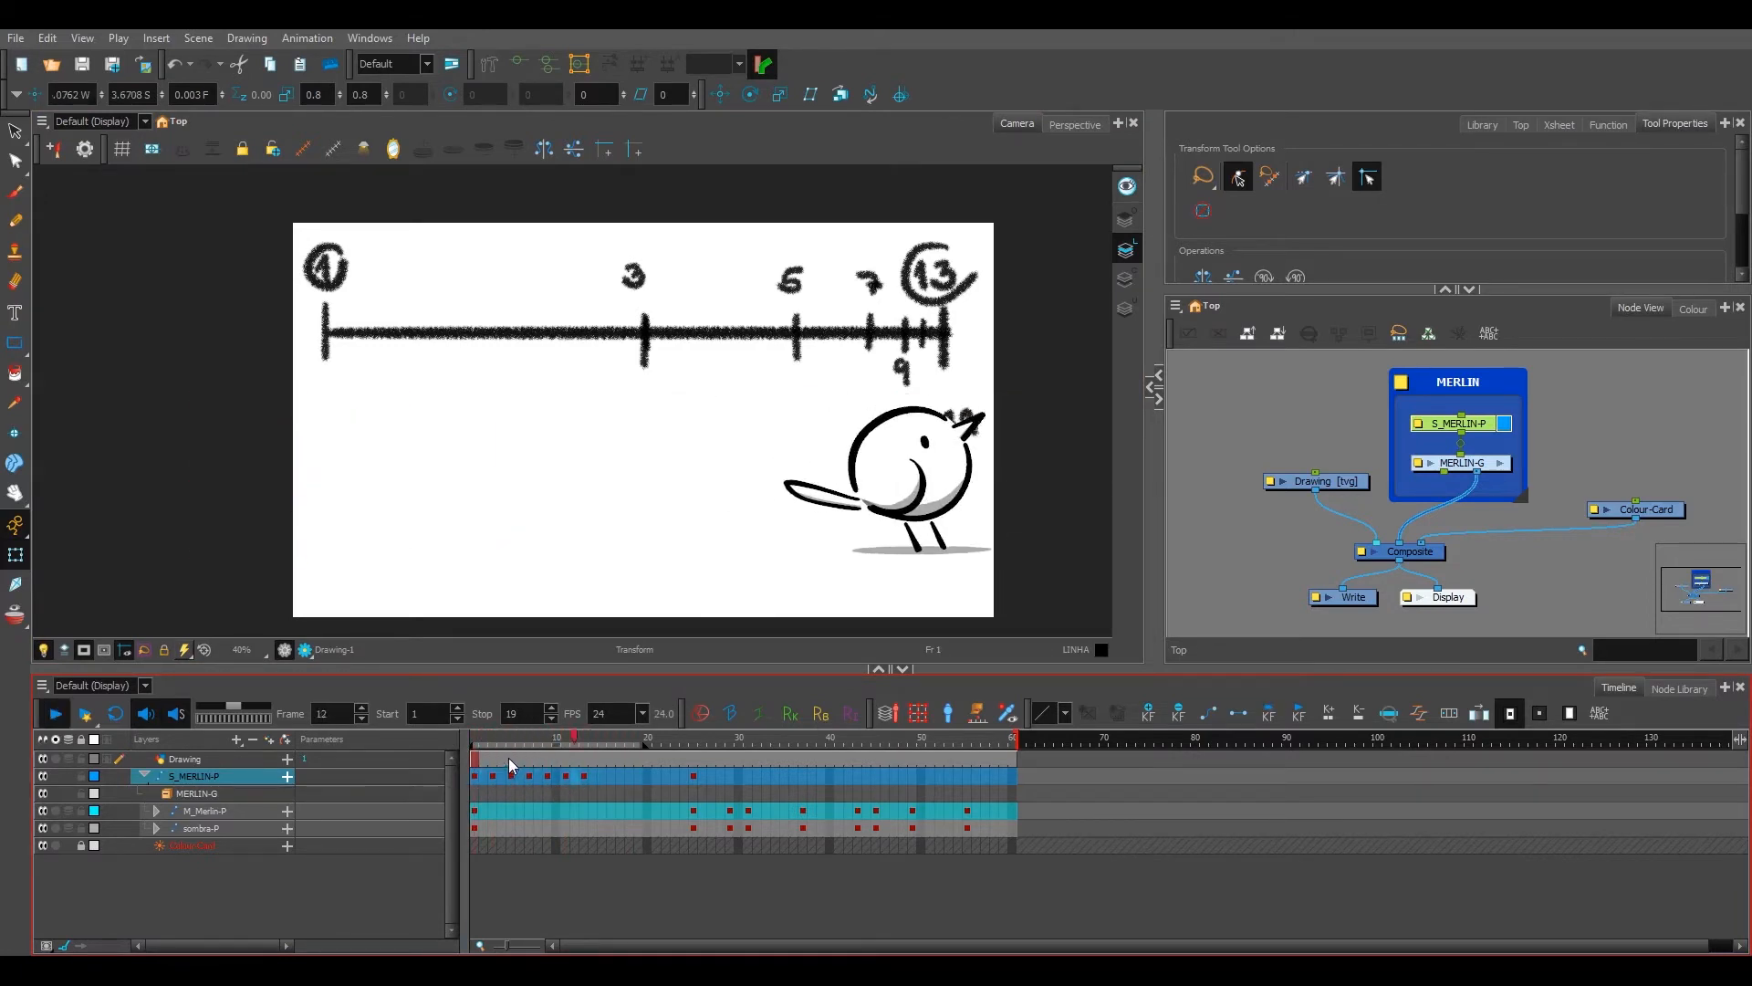
left_click(477, 745)
key("shift+Return")
left_click(512, 745)
left_click(476, 744)
key("shift+Return")
key("shift+Return")
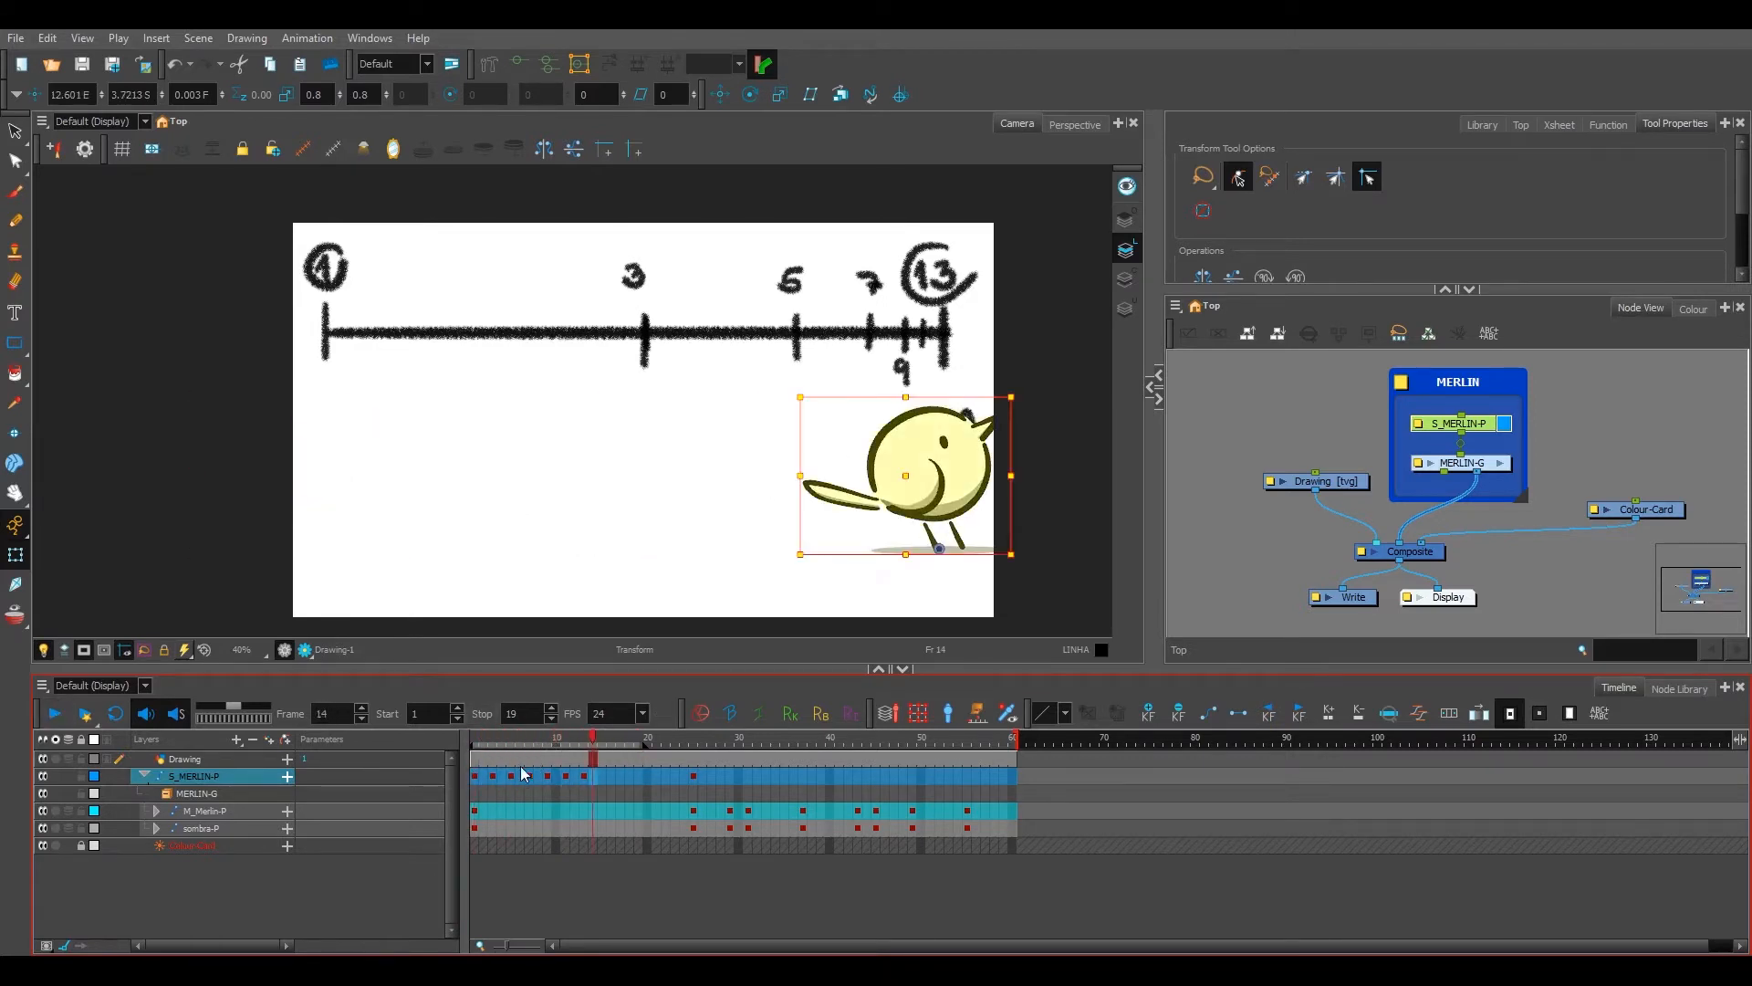
Step: Delete the bird's keyframes from frame 3 to 11 and the label 3 on the timing chart
left_click_drag(493, 775, 572, 776)
key("Delete")
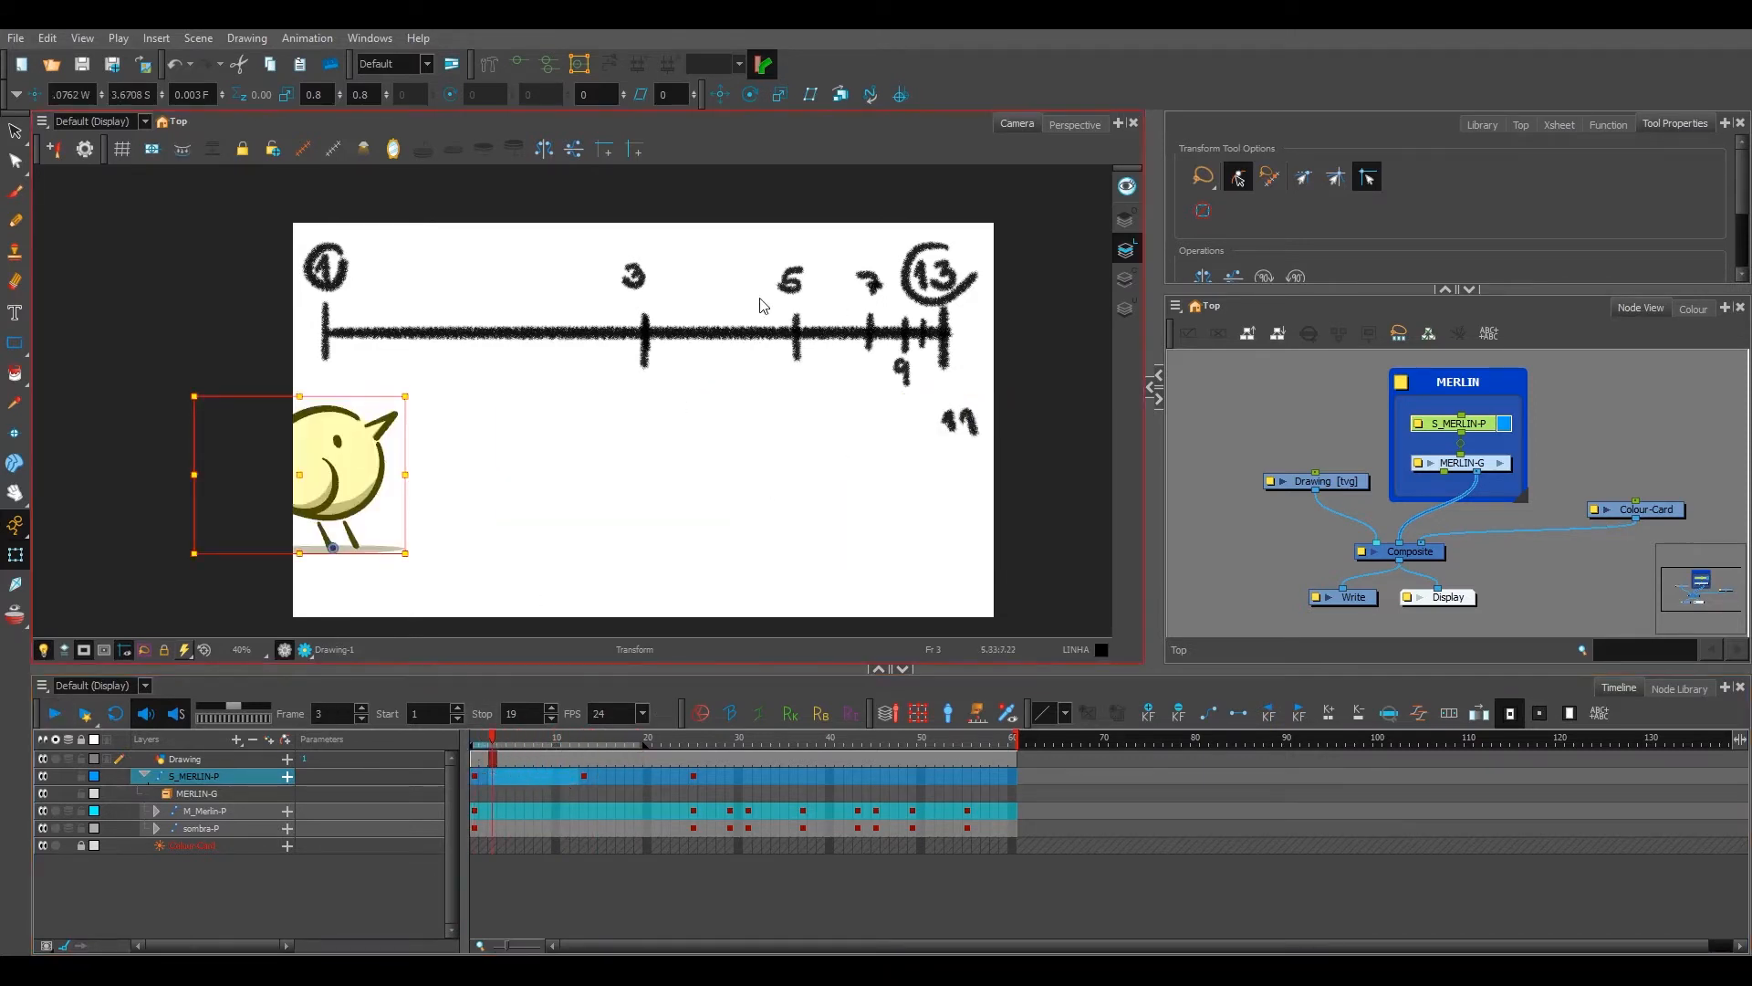
key("alt+s")
left_click(635, 273)
key("Delete")
Step: Delete the chart's remaining labels and marks between the middle mark and 13, keeping the end mark at 13
mouse_move(819, 273)
left_mouse_down()
mouse_move(831, 308)
mouse_move(944, 326)
mouse_move(898, 391)
mouse_move(1009, 418)
left_mouse_up()
key("Delete")
key("Delete")
key("Delete")
key("Delete")
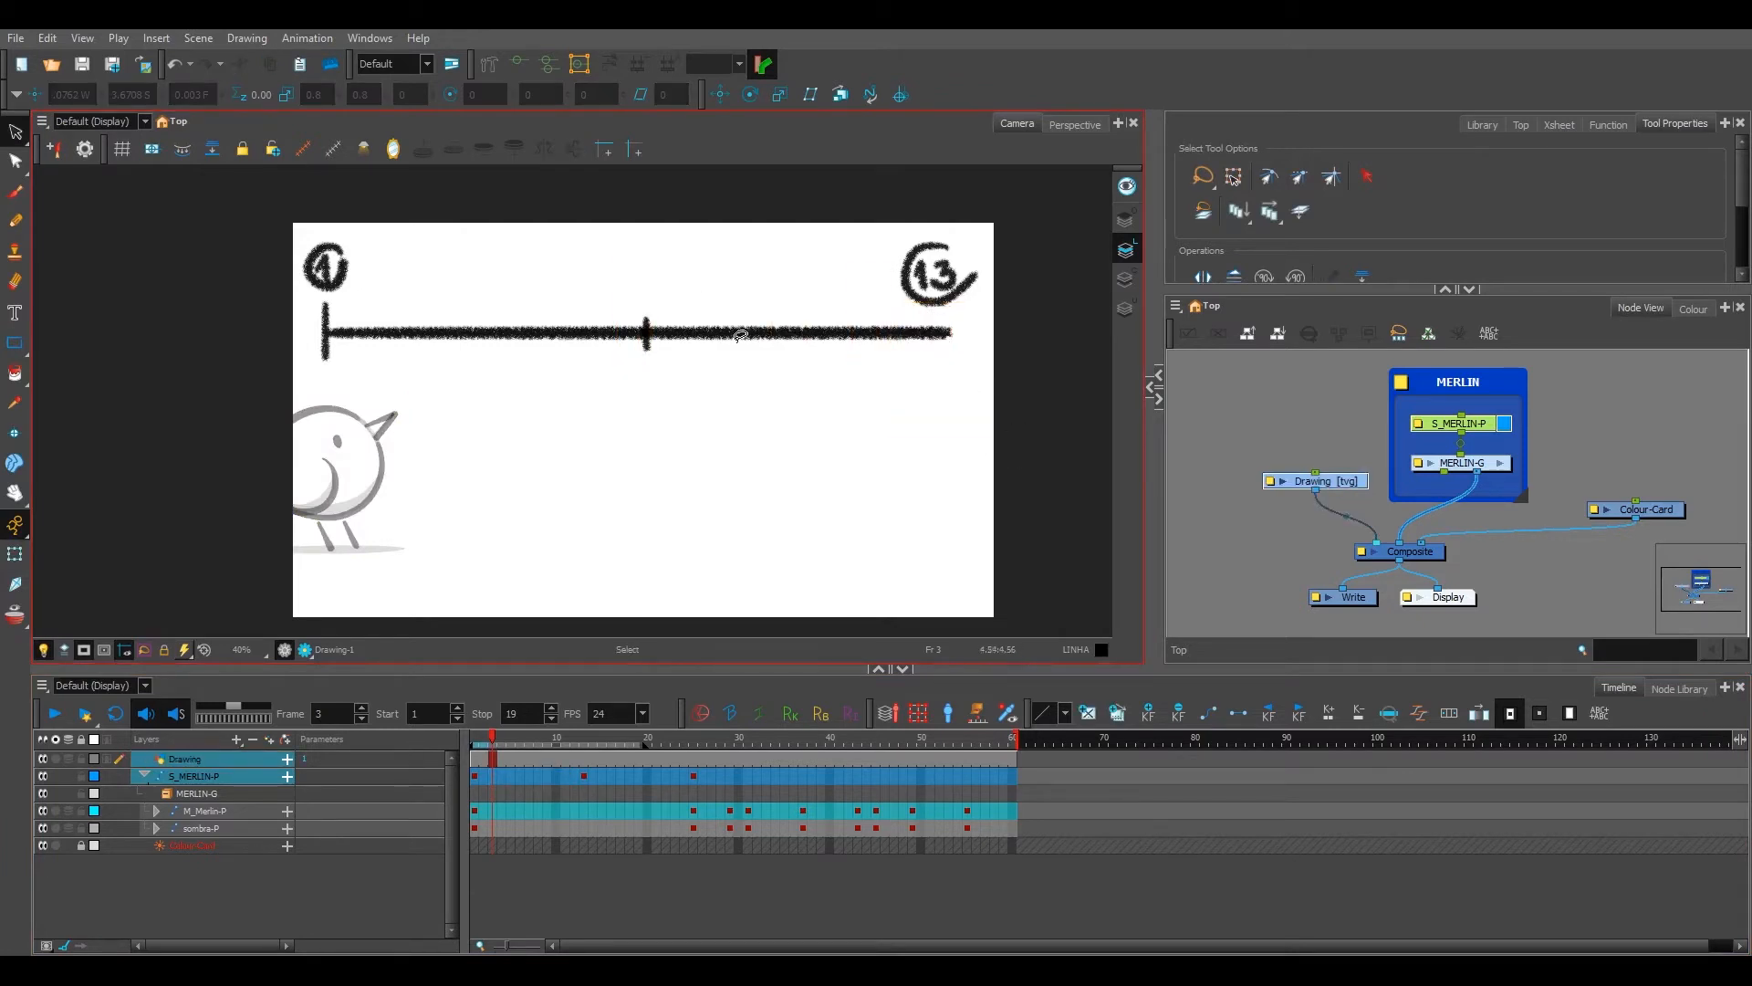
key("ctrl+z")
left_click(958, 494)
mouse_move(959, 494)
left_mouse_down()
mouse_move(892, 363)
mouse_move(863, 397)
left_mouse_up()
key("Delete")
Step: Brush successive halfway marks along the chart from the middle mark towards 1
key("alt+b")
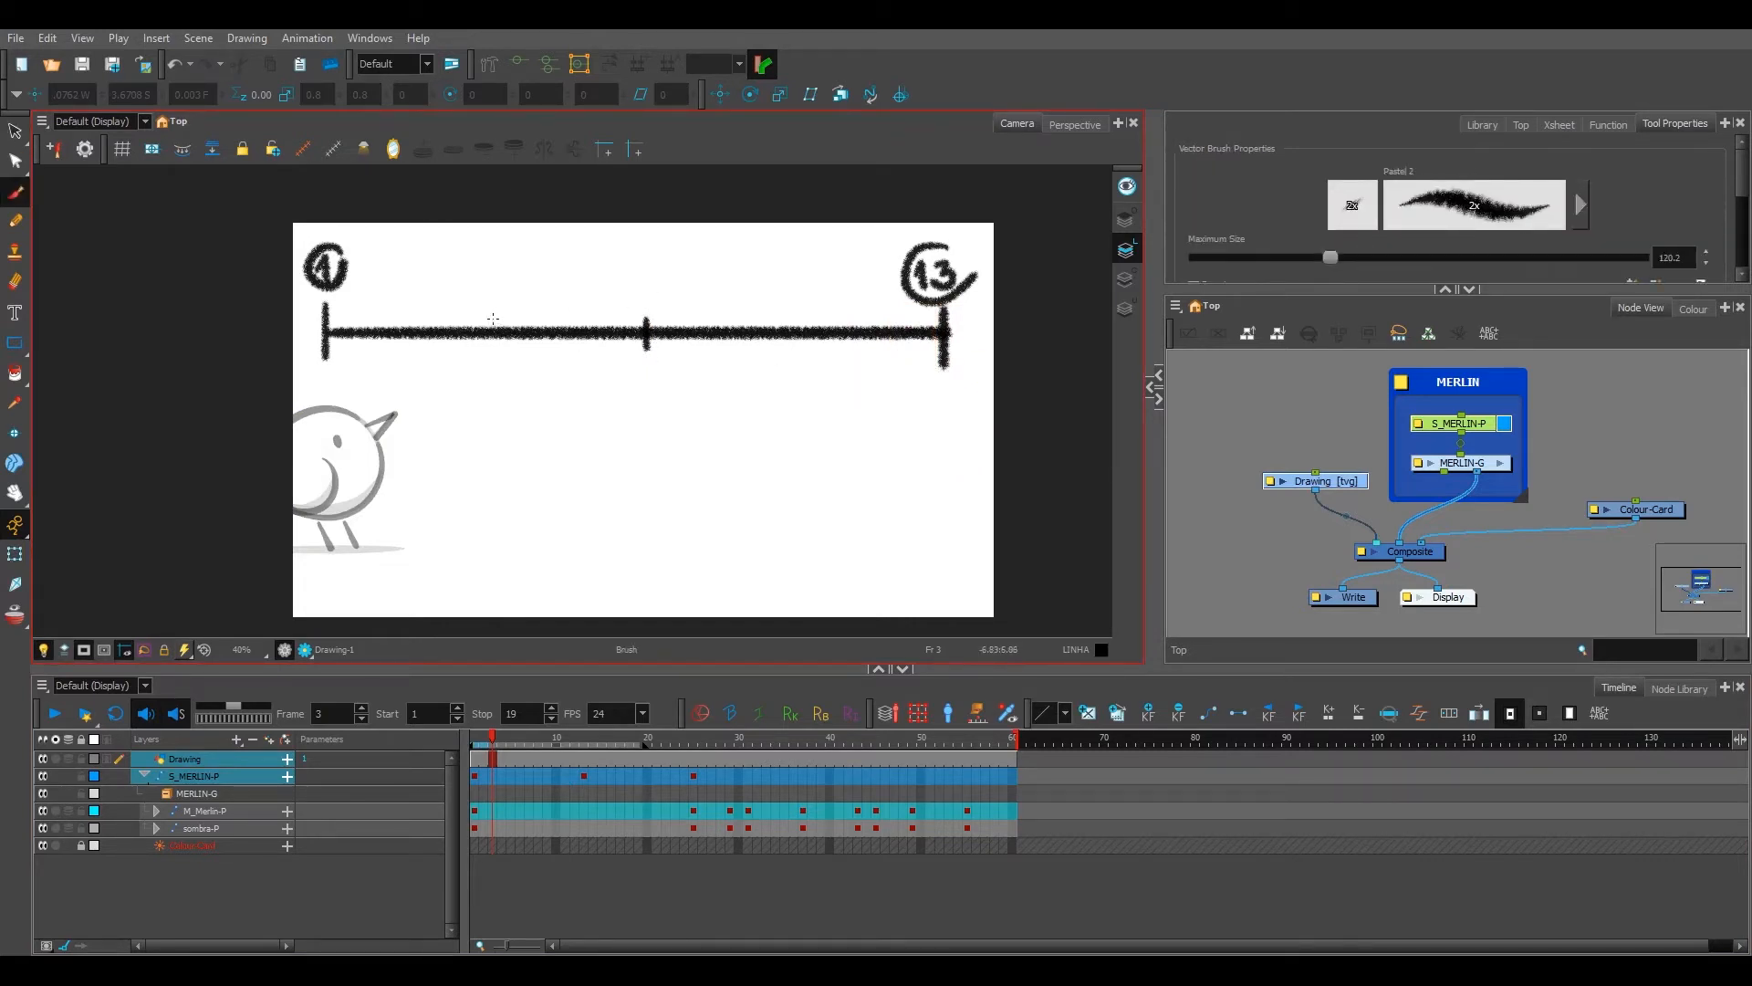
left_click_drag(493, 318, 489, 353)
key("ctrl+z")
mouse_move(407, 315)
left_mouse_down()
mouse_move(404, 356)
mouse_move(363, 361)
left_mouse_up()
left_click_drag(343, 311, 342, 348)
Step: Turn on tweening from the bird's frame 1 keyframe and add a keyframe for its midway pose at frame 7
left_click(479, 778)
key("shift+t")
left_click(478, 777)
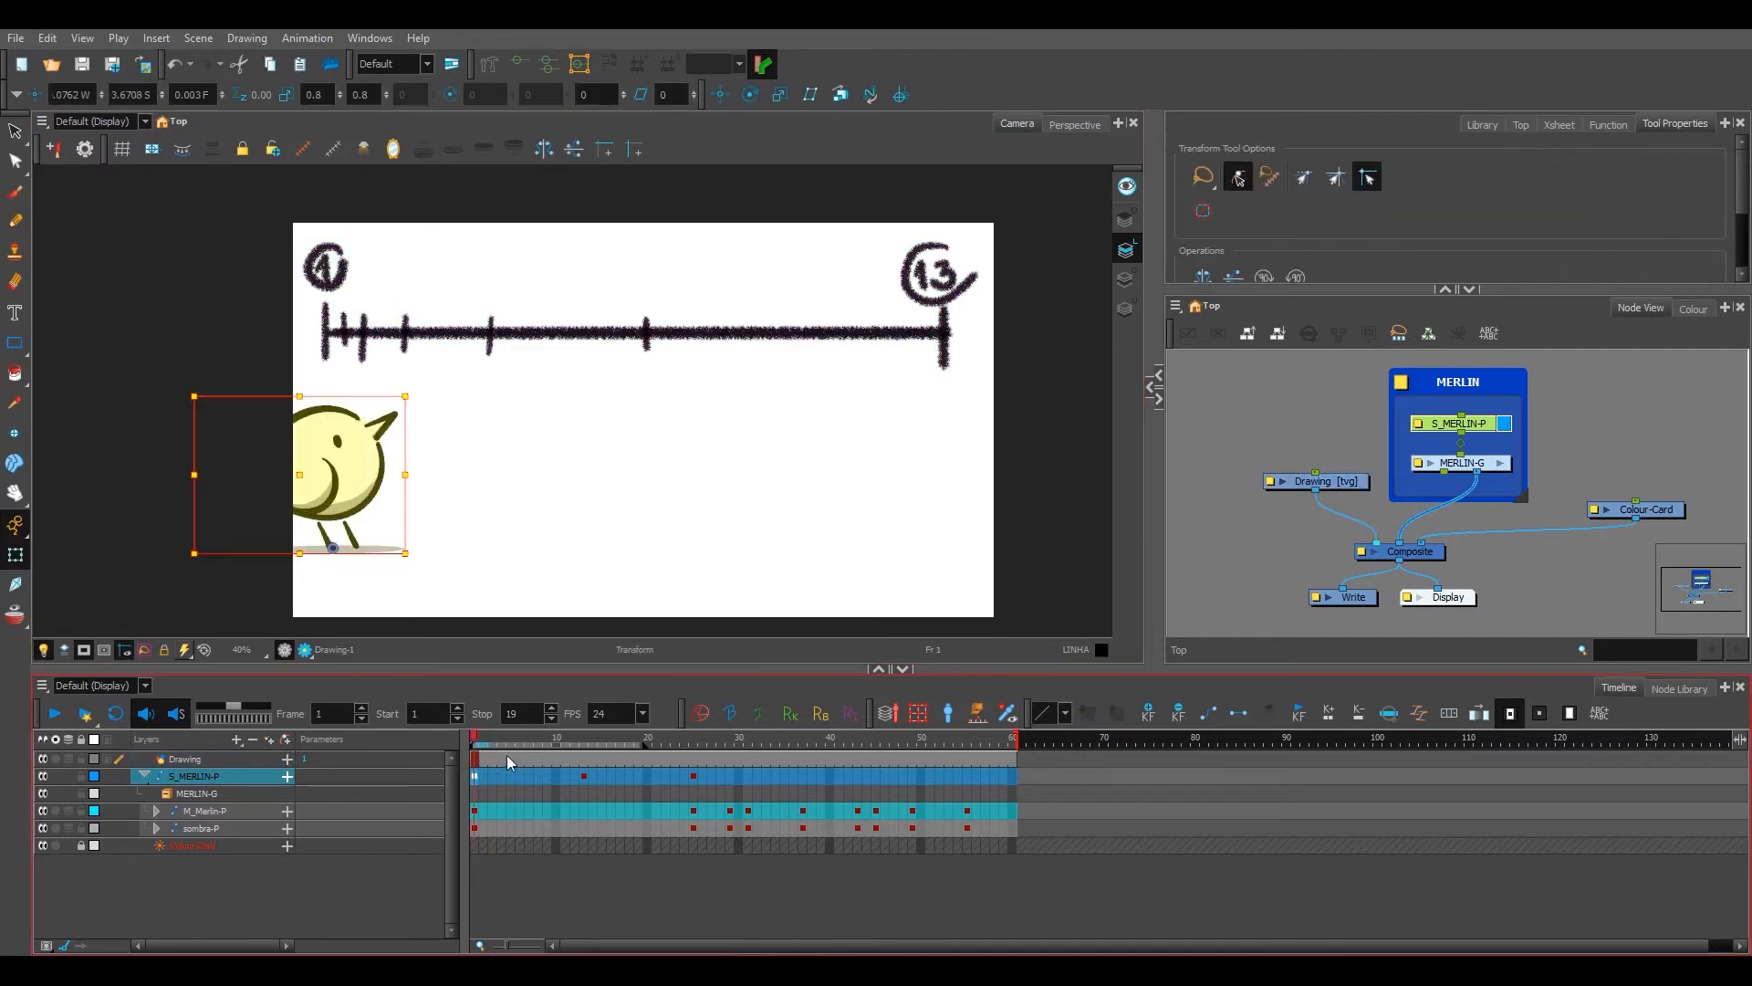
left_click(536, 778)
left_click(532, 780)
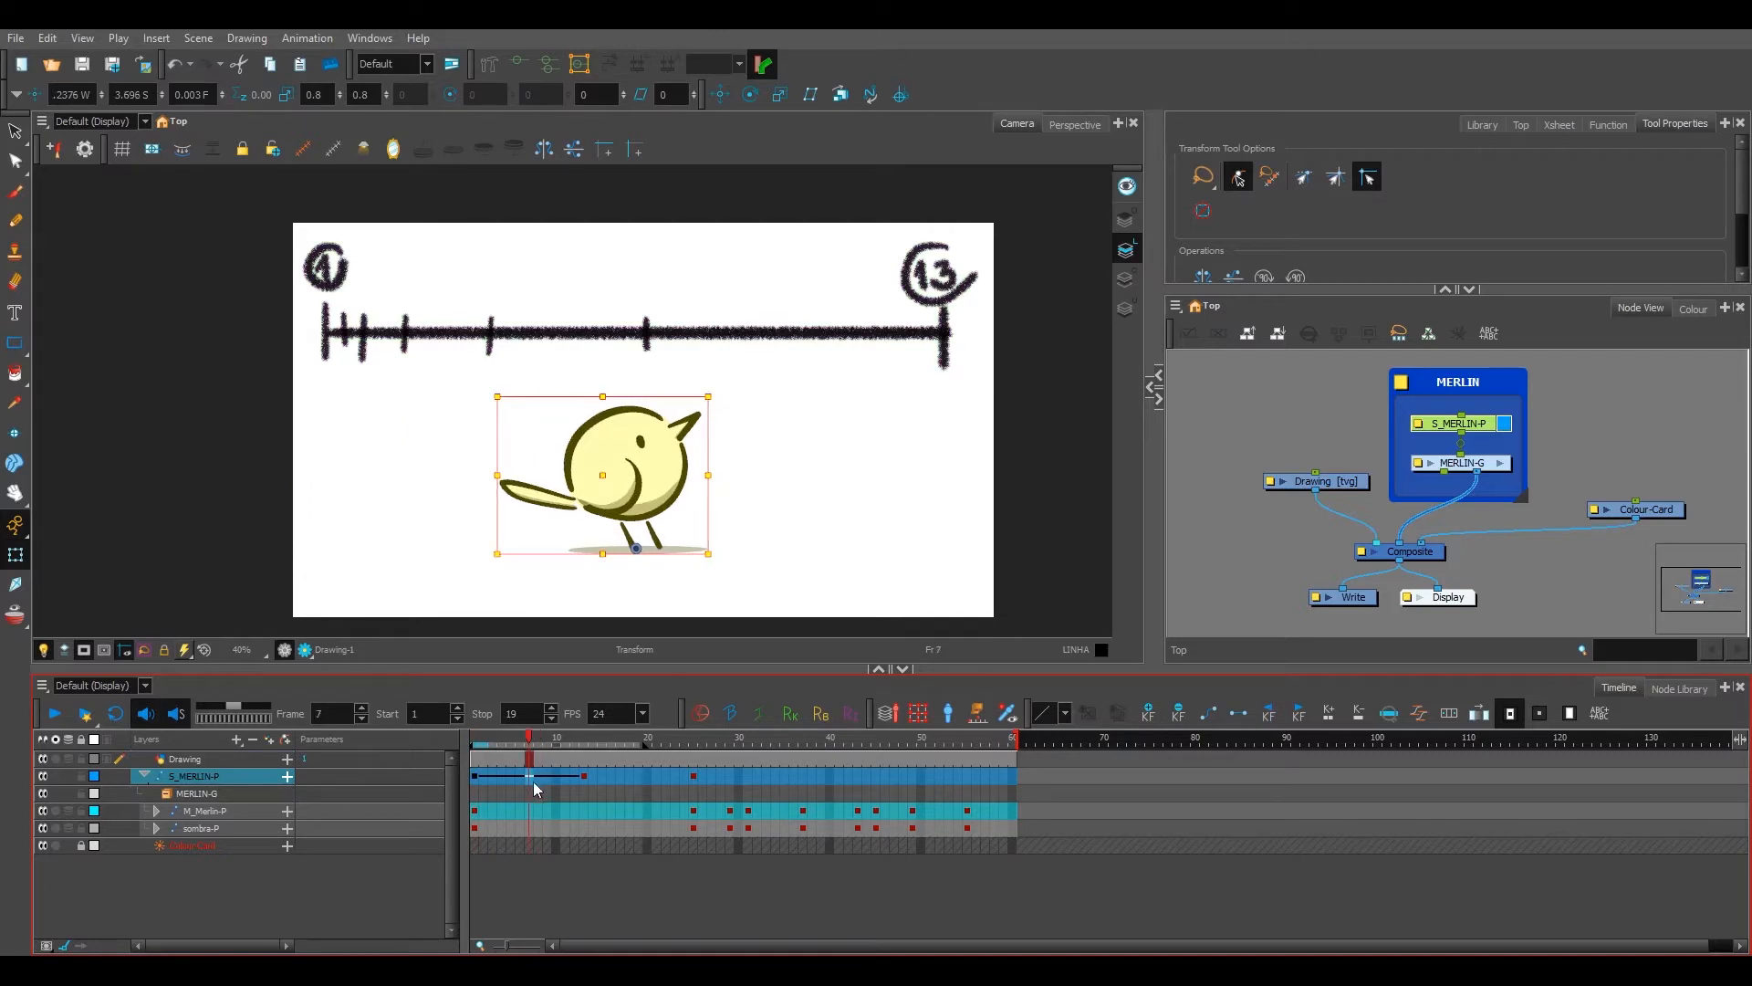
Step: Move the midway pose to frame 11 and keep halving towards the frame 1 pose, placing keyframes at frames 9, 7, 5 and 3
left_click(494, 778)
left_click_drag(495, 782, 549, 781)
left_click(520, 780)
left_click(511, 781)
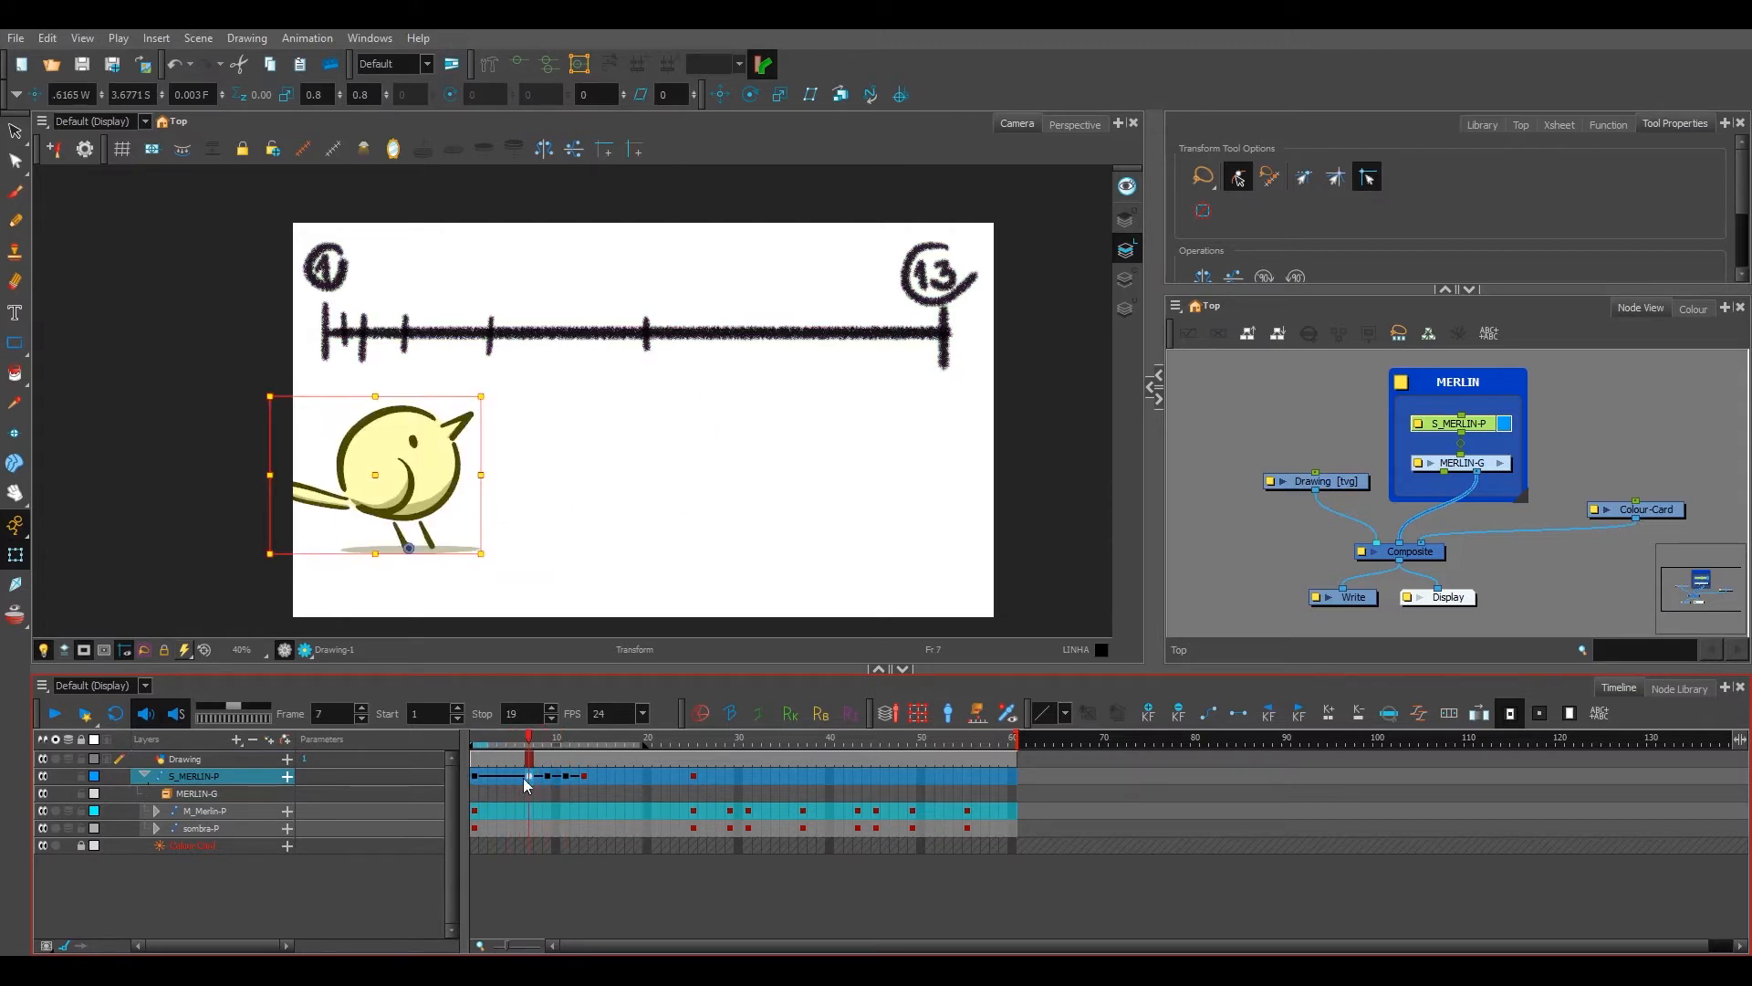
left_click(501, 780)
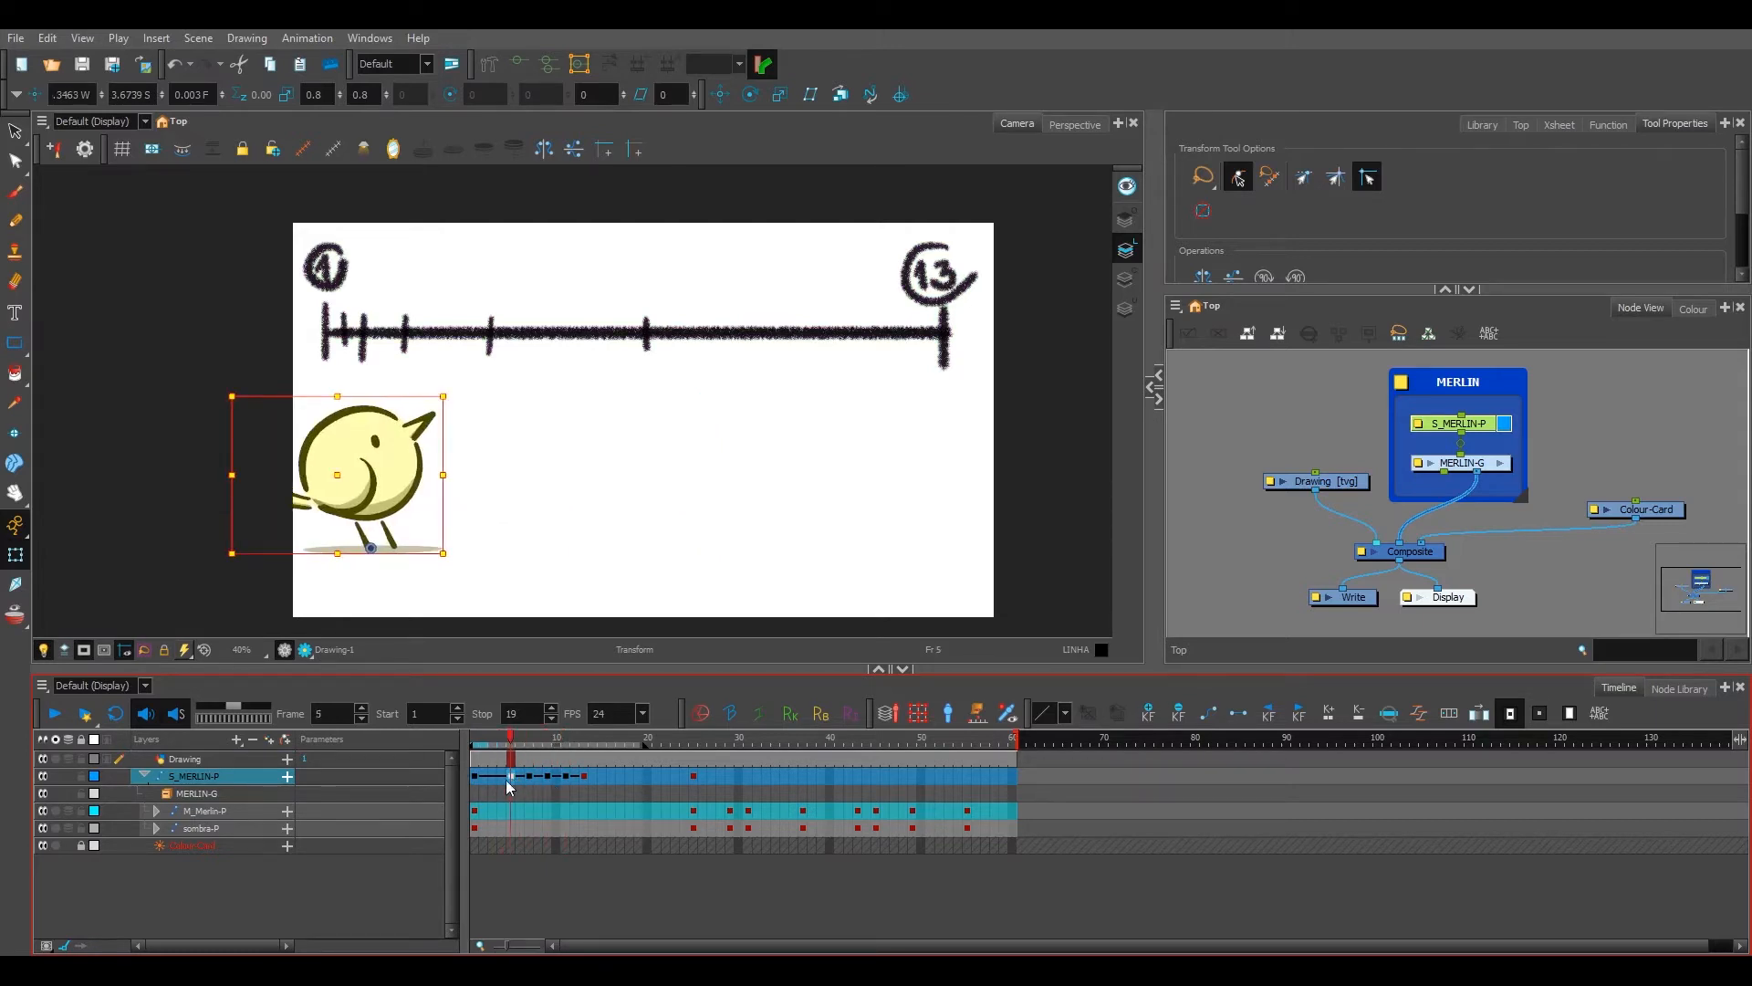
left_click(493, 782)
Step: Change the bird's keyframes from frame 1 to 11 to stop-motion and play the animation from the start
left_click_drag(475, 777, 573, 775)
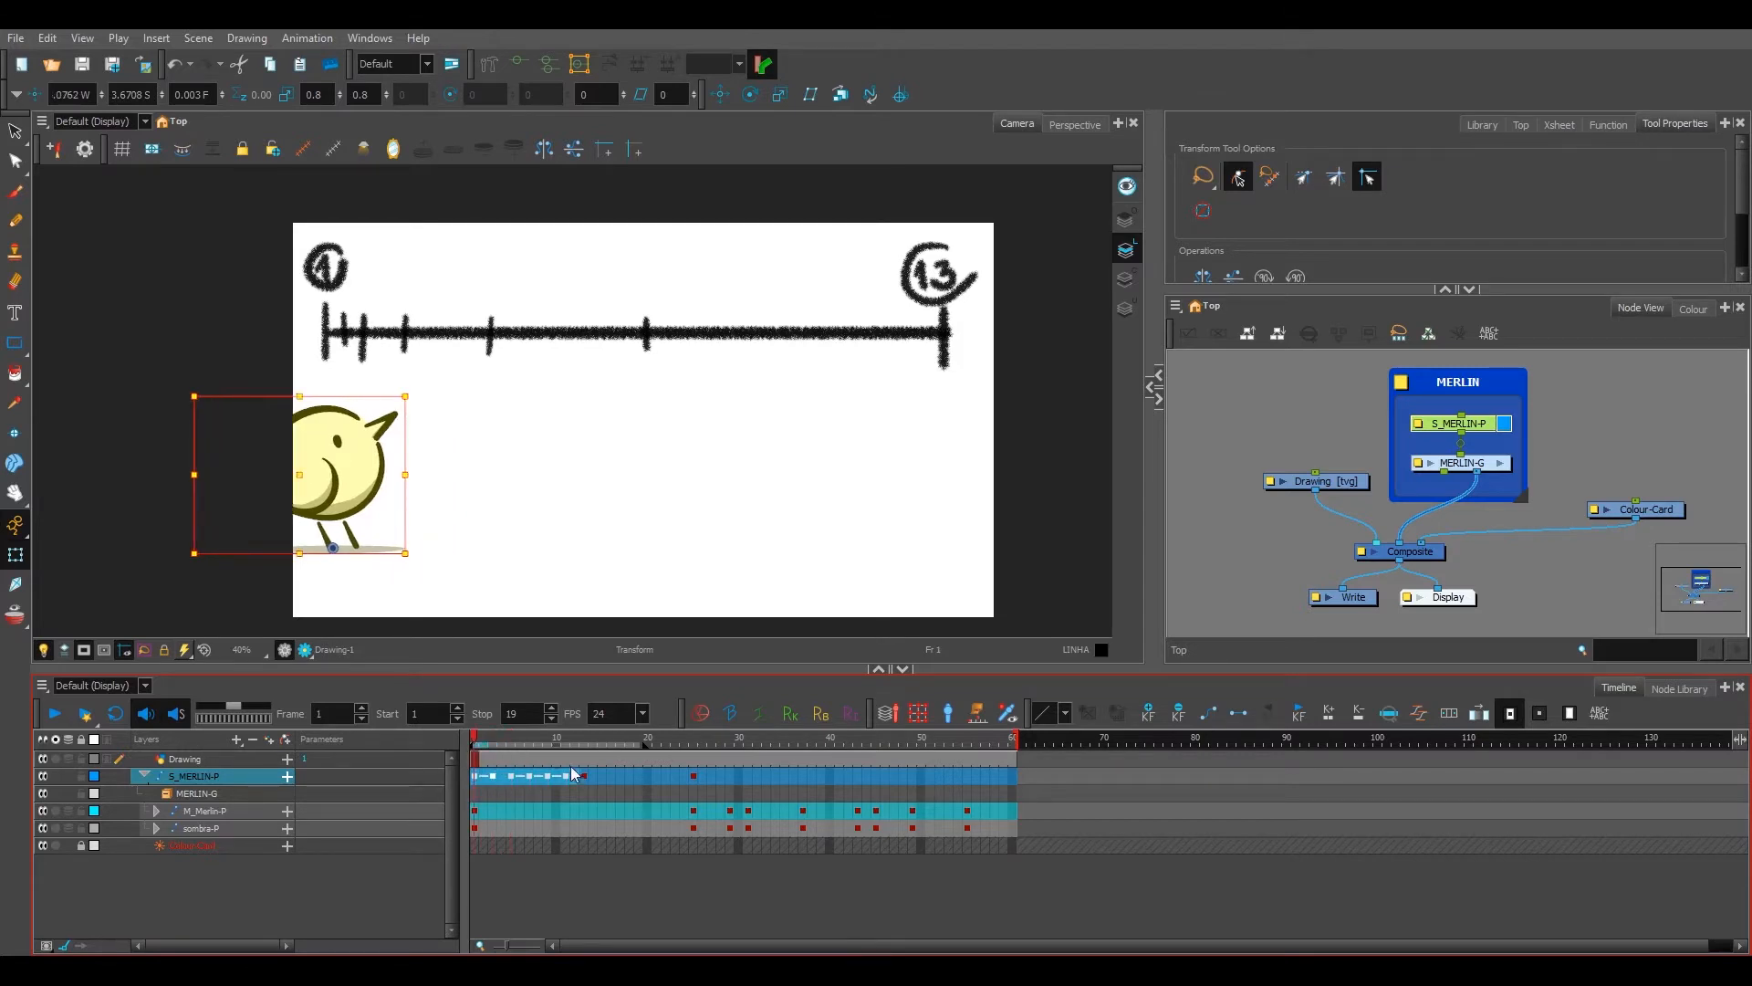
key("Return")
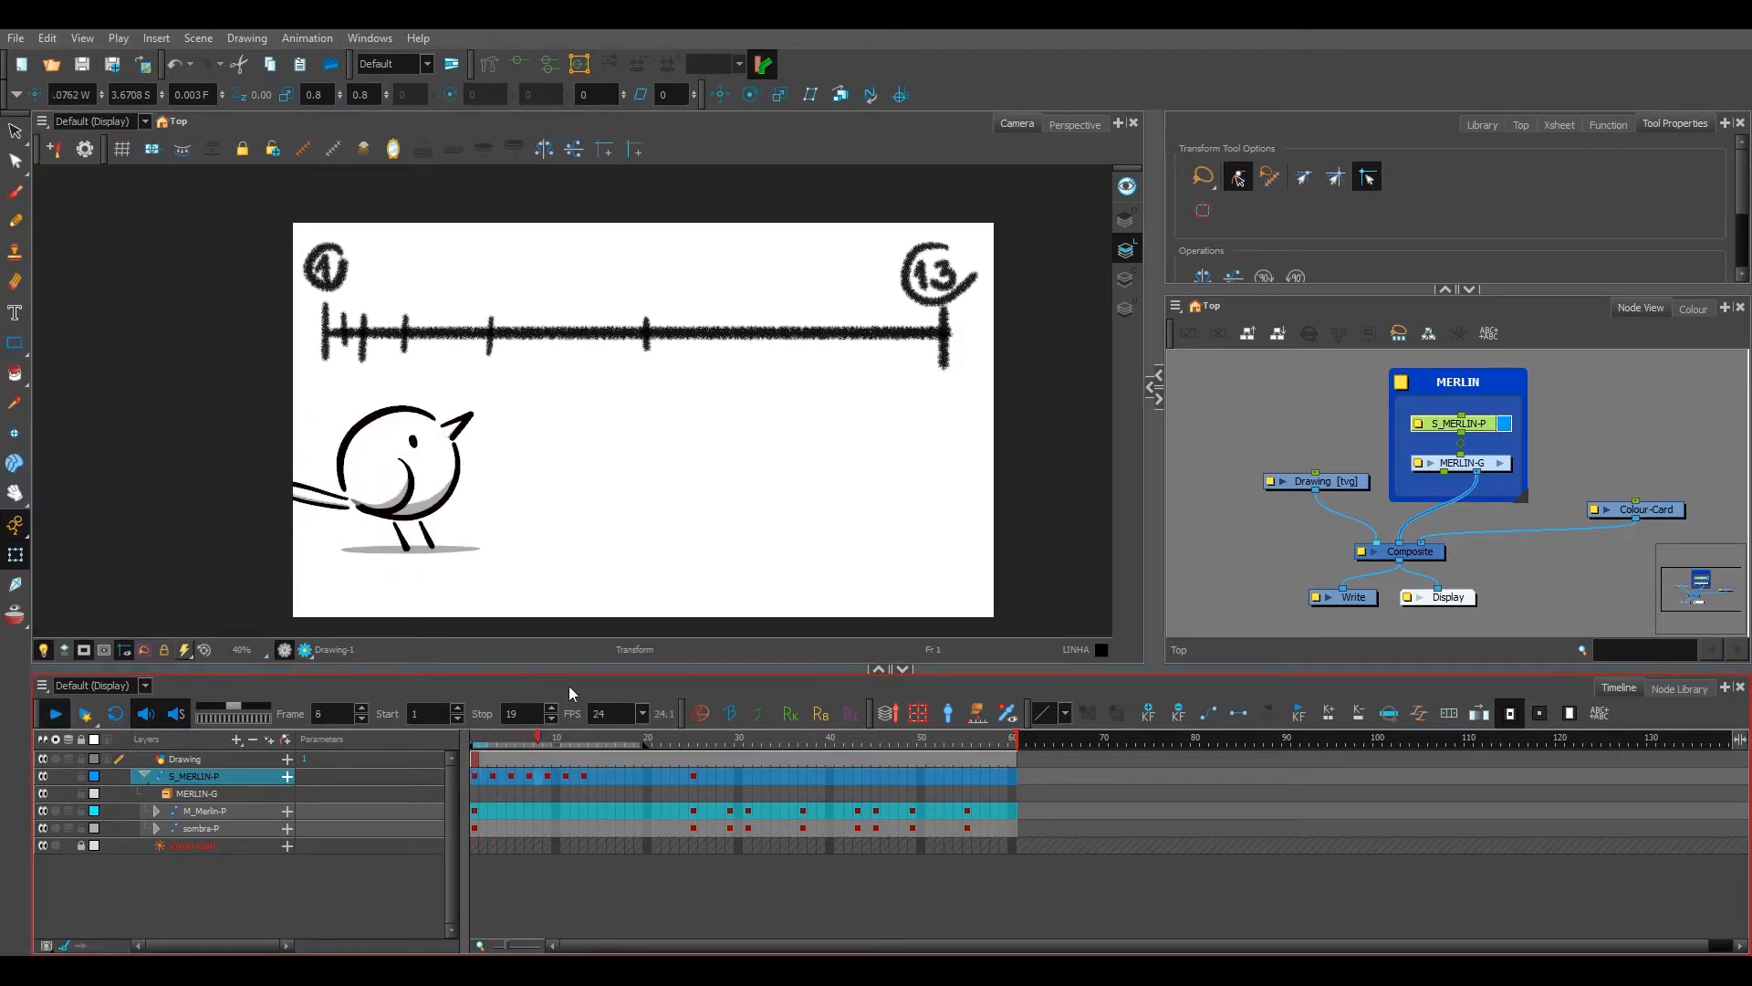
left_click(498, 736)
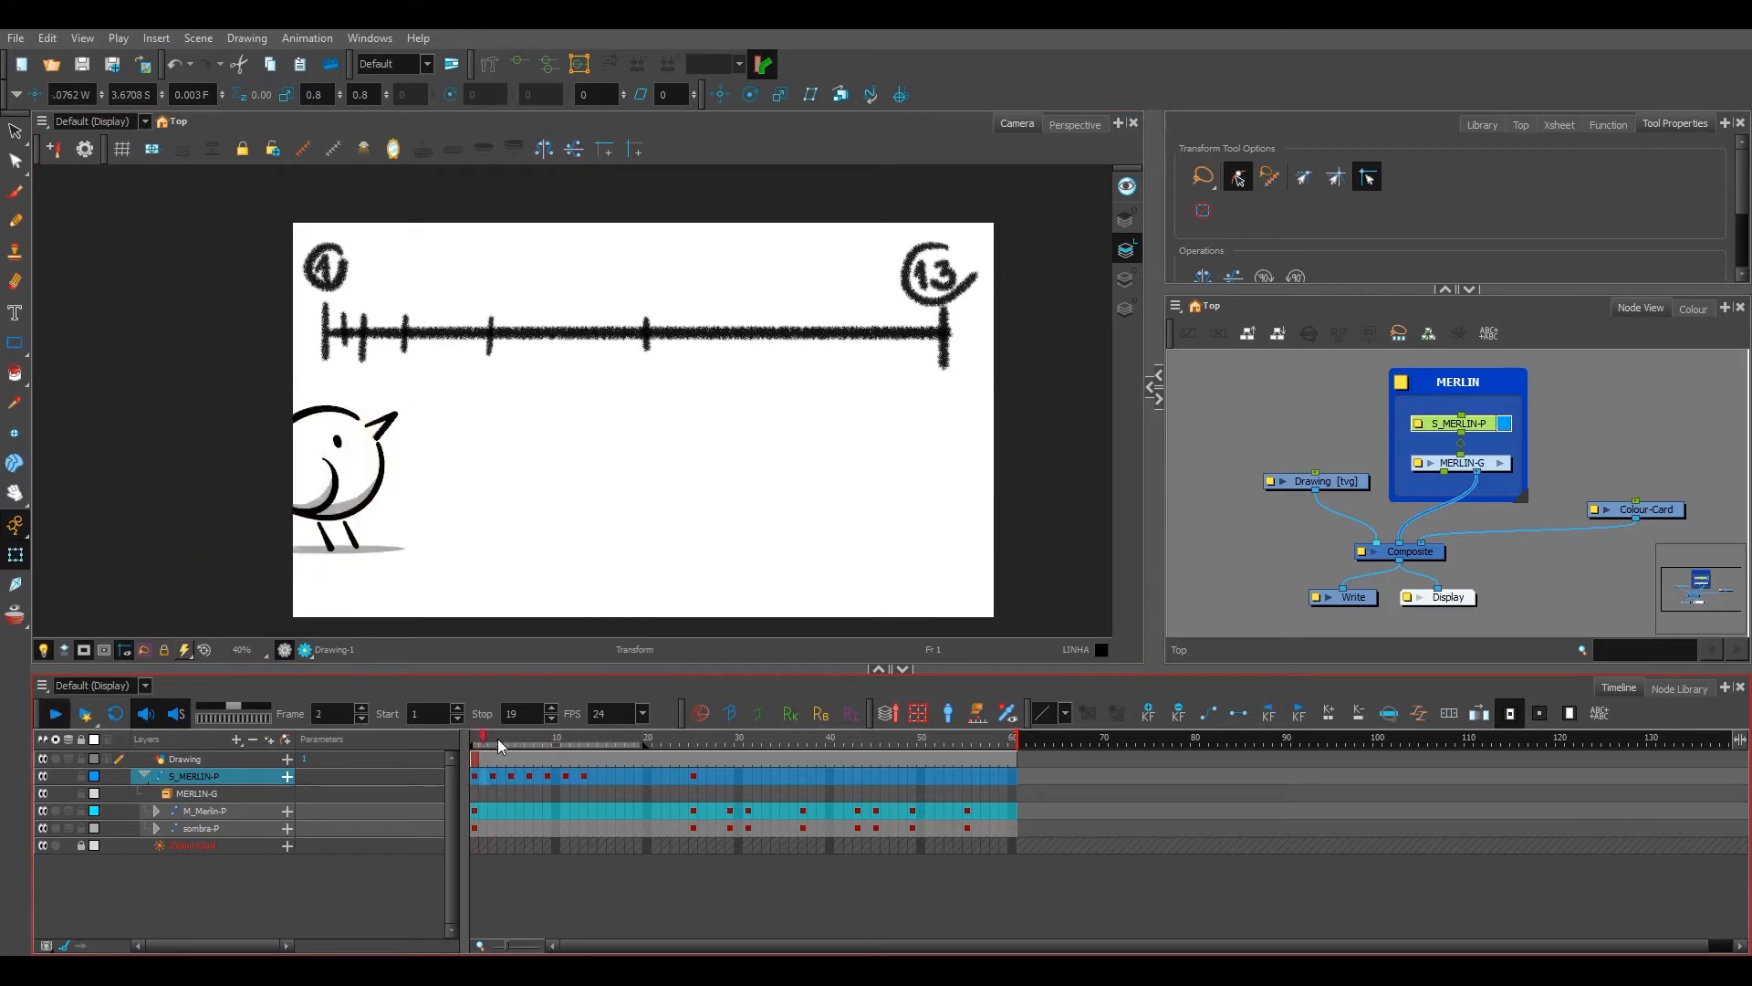
mouse_move(498, 739)
left_mouse_down()
mouse_move(474, 740)
mouse_move(561, 739)
mouse_move(460, 742)
mouse_move(562, 741)
mouse_move(474, 741)
left_mouse_up()
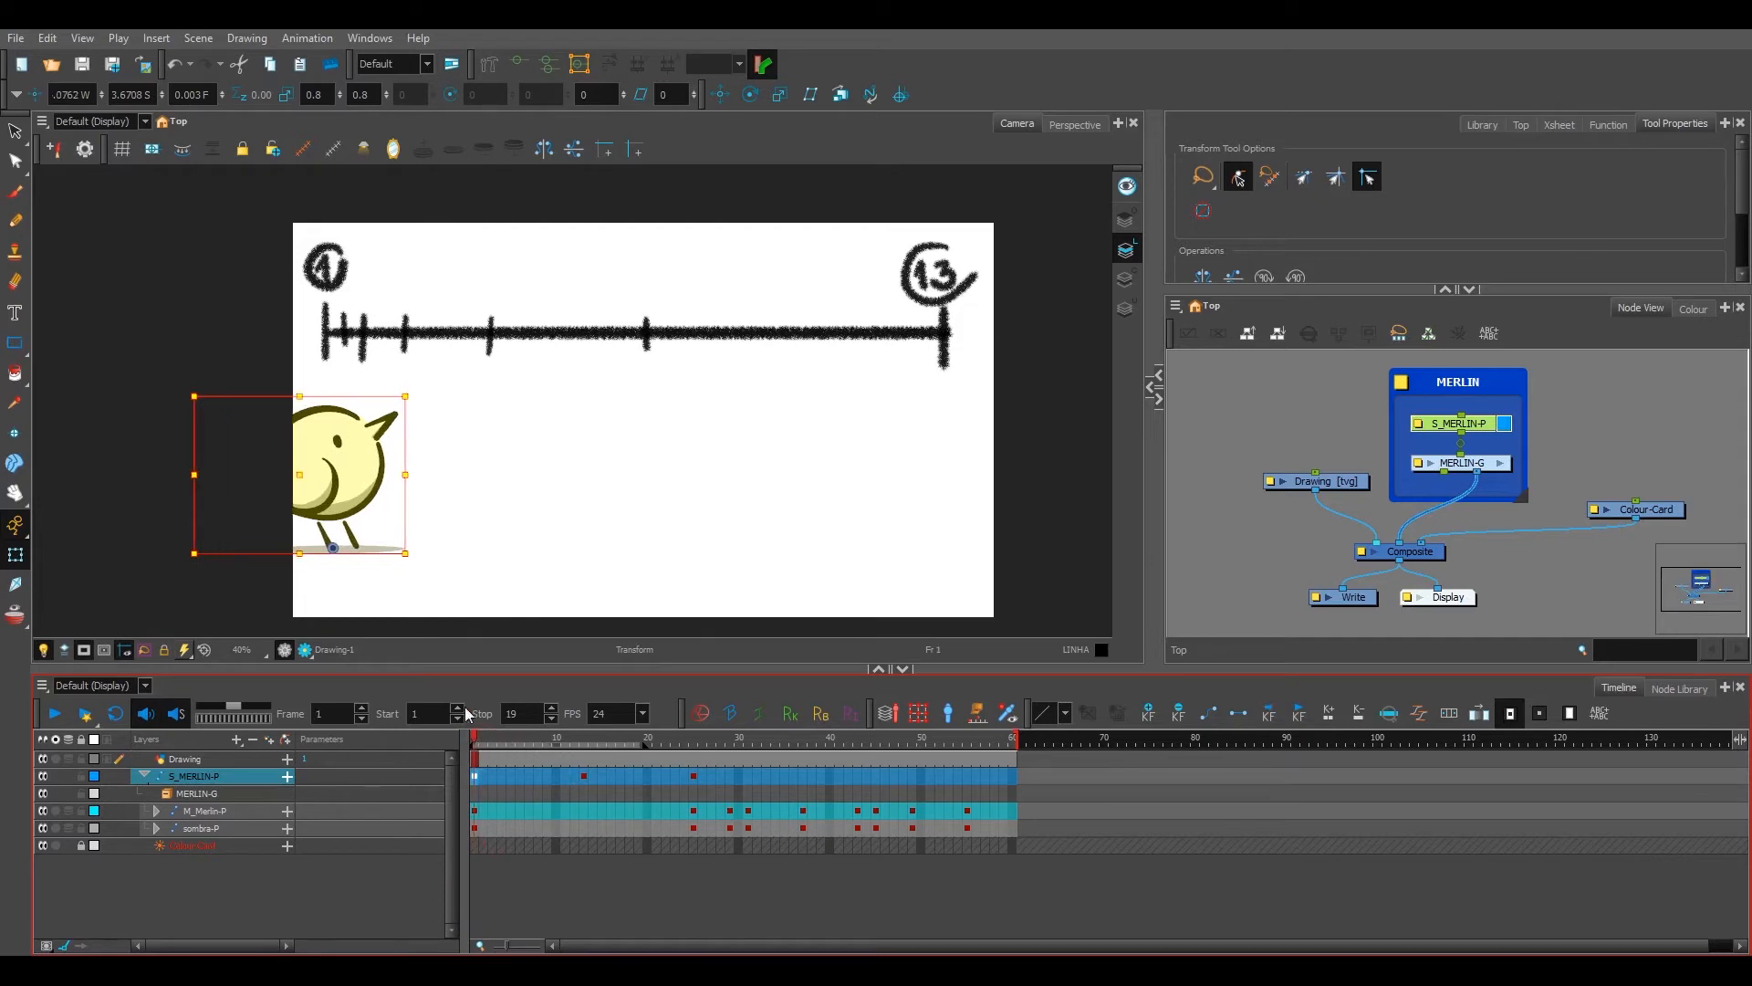
Step: Delete the timing chart's marks between 1 and the middle mark
key("alt+s")
mouse_move(509, 351)
left_mouse_down()
mouse_move(351, 354)
mouse_move(475, 357)
left_mouse_up()
key("Delete")
Step: Brush two halving marks on each side of the chart's middle mark, spaced closer towards 1 and towards 13
key("alt+b")
key("ctrl+z")
left_click_drag(395, 312, 394, 356)
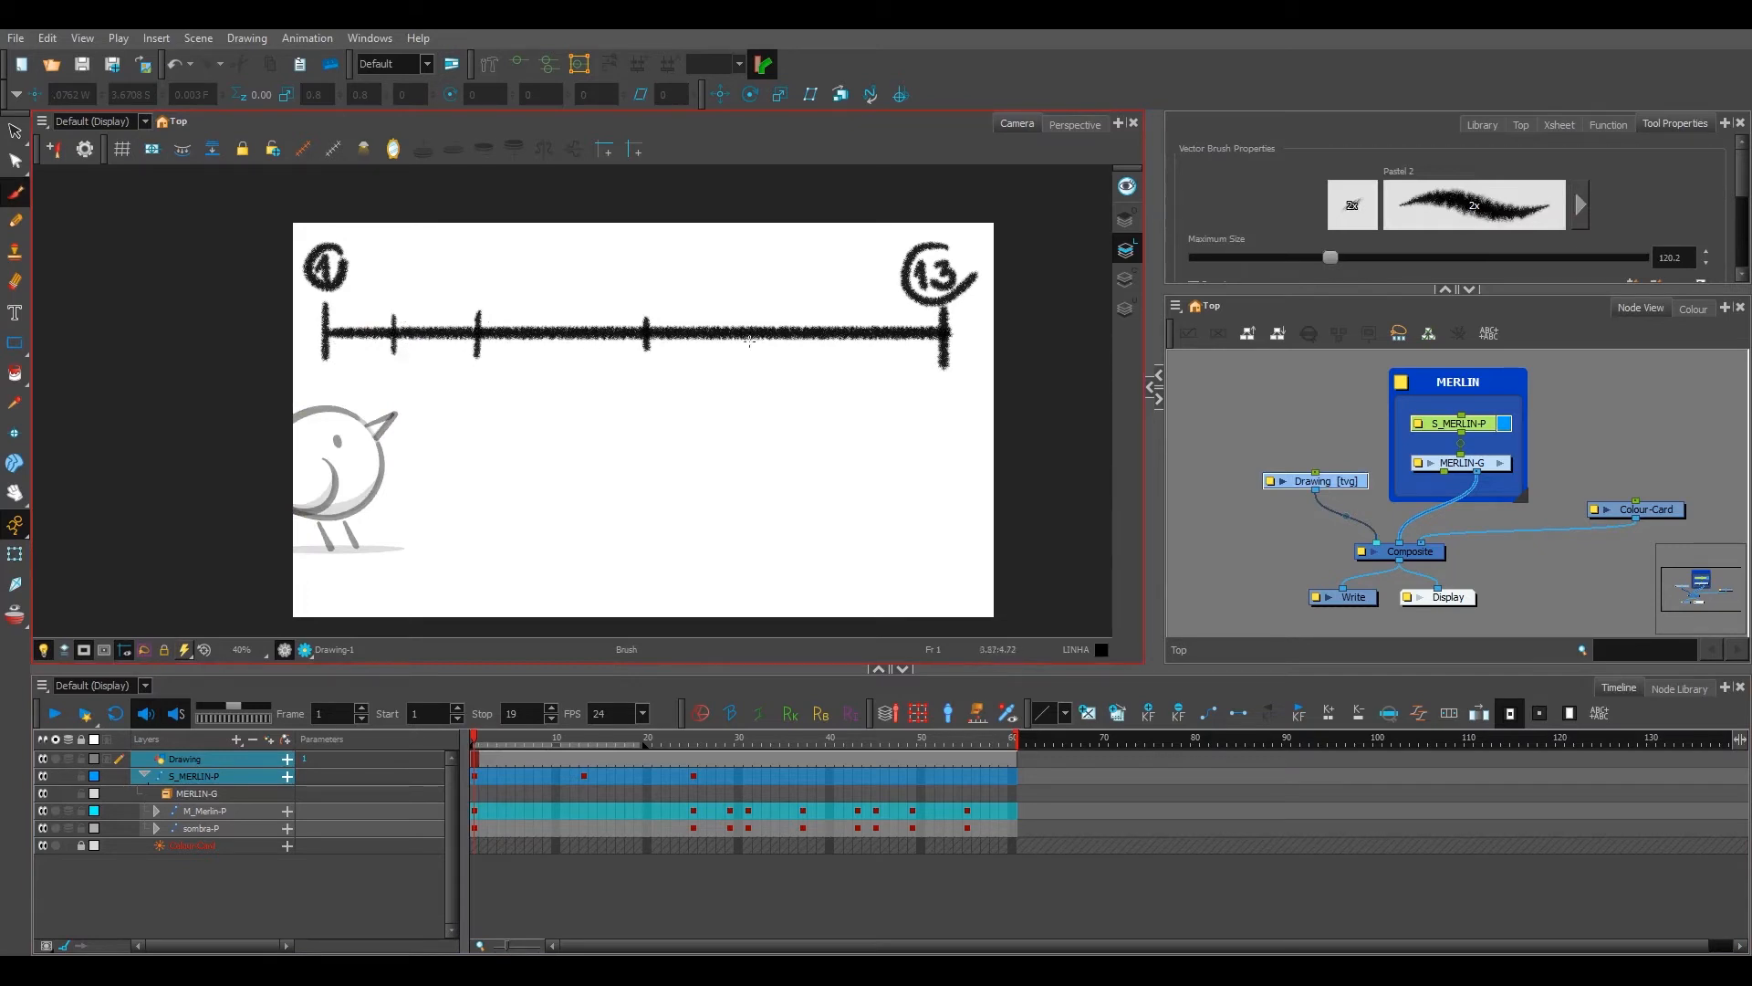
left_click_drag(808, 314, 808, 353)
mouse_move(895, 311)
left_mouse_down()
mouse_move(893, 350)
mouse_move(875, 353)
left_mouse_up()
key("ctrl+z")
Step: Add a keyframe for the bird's midway pose at frame 7 and label the chart's marks 3, 5, 7, 9 and 11
left_click(530, 777)
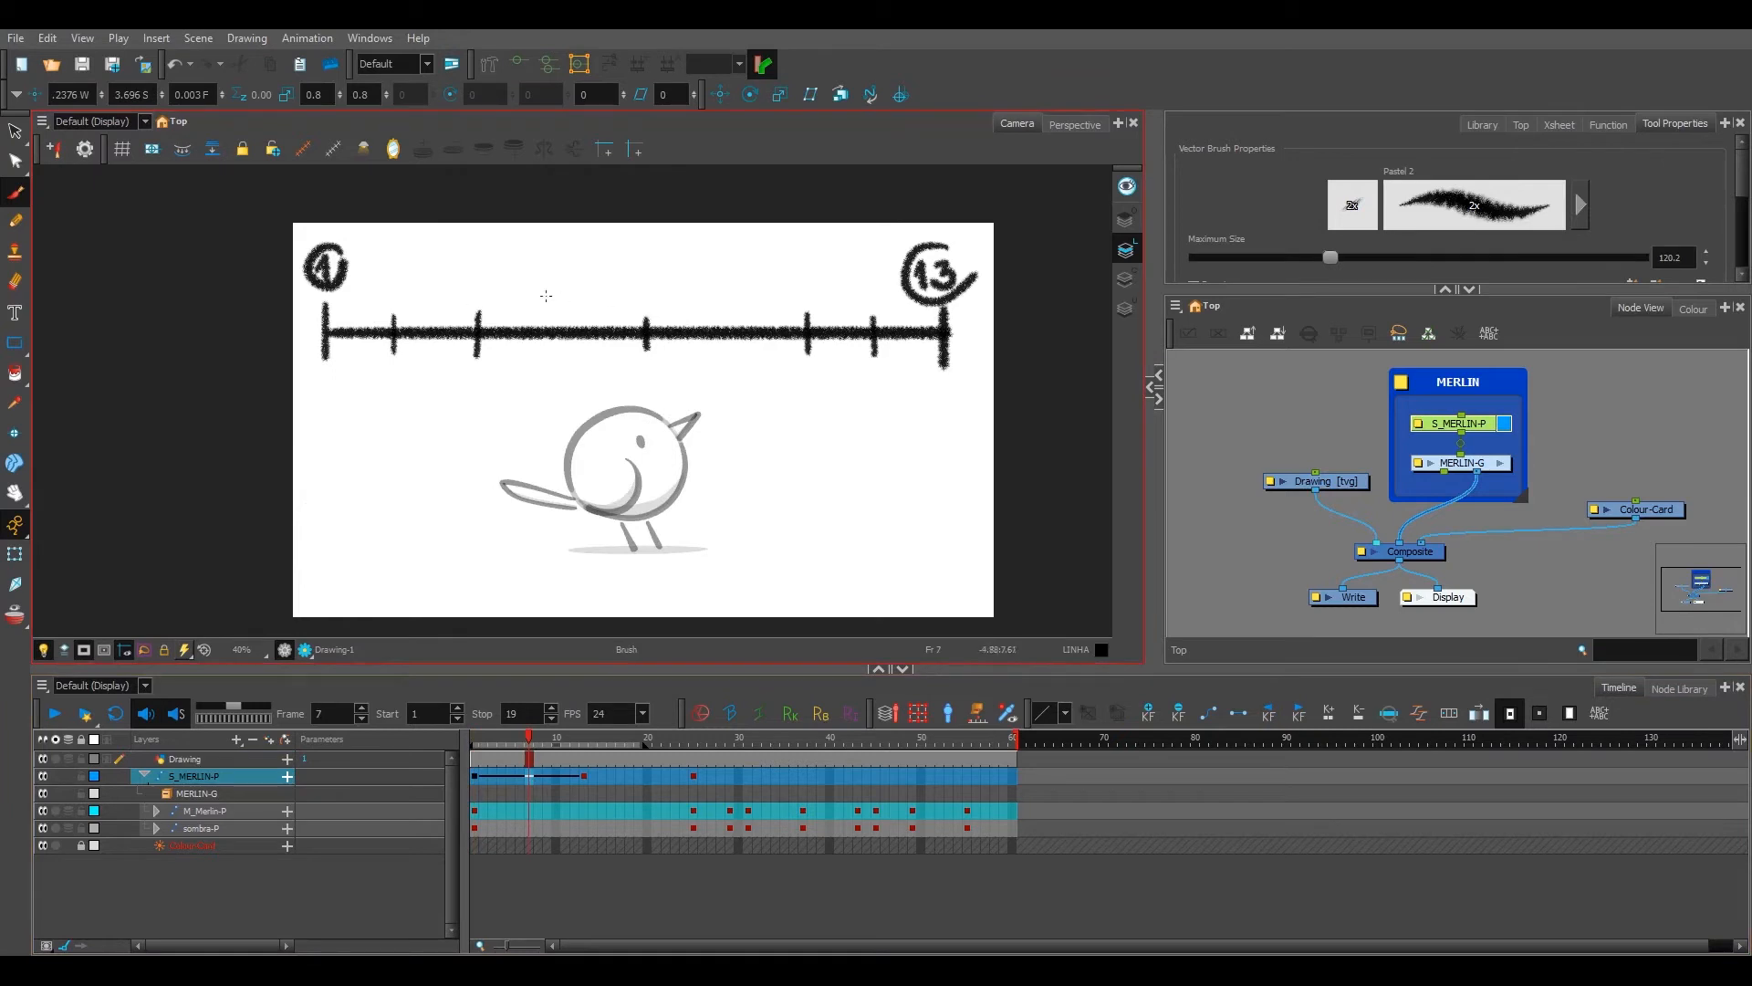
mouse_move(374, 278)
left_mouse_down()
mouse_move(391, 289)
mouse_move(376, 300)
mouse_move(463, 299)
left_mouse_up()
left_click_drag(470, 272, 488, 273)
left_click_drag(638, 269, 642, 302)
mouse_move(802, 276)
left_mouse_down()
mouse_move(802, 309)
mouse_move(884, 310)
left_mouse_up()
Step: Place keyframes for the bird's halfway poses at frames 5 and 3, and on the other side at frames 9 and 11
left_click(535, 785)
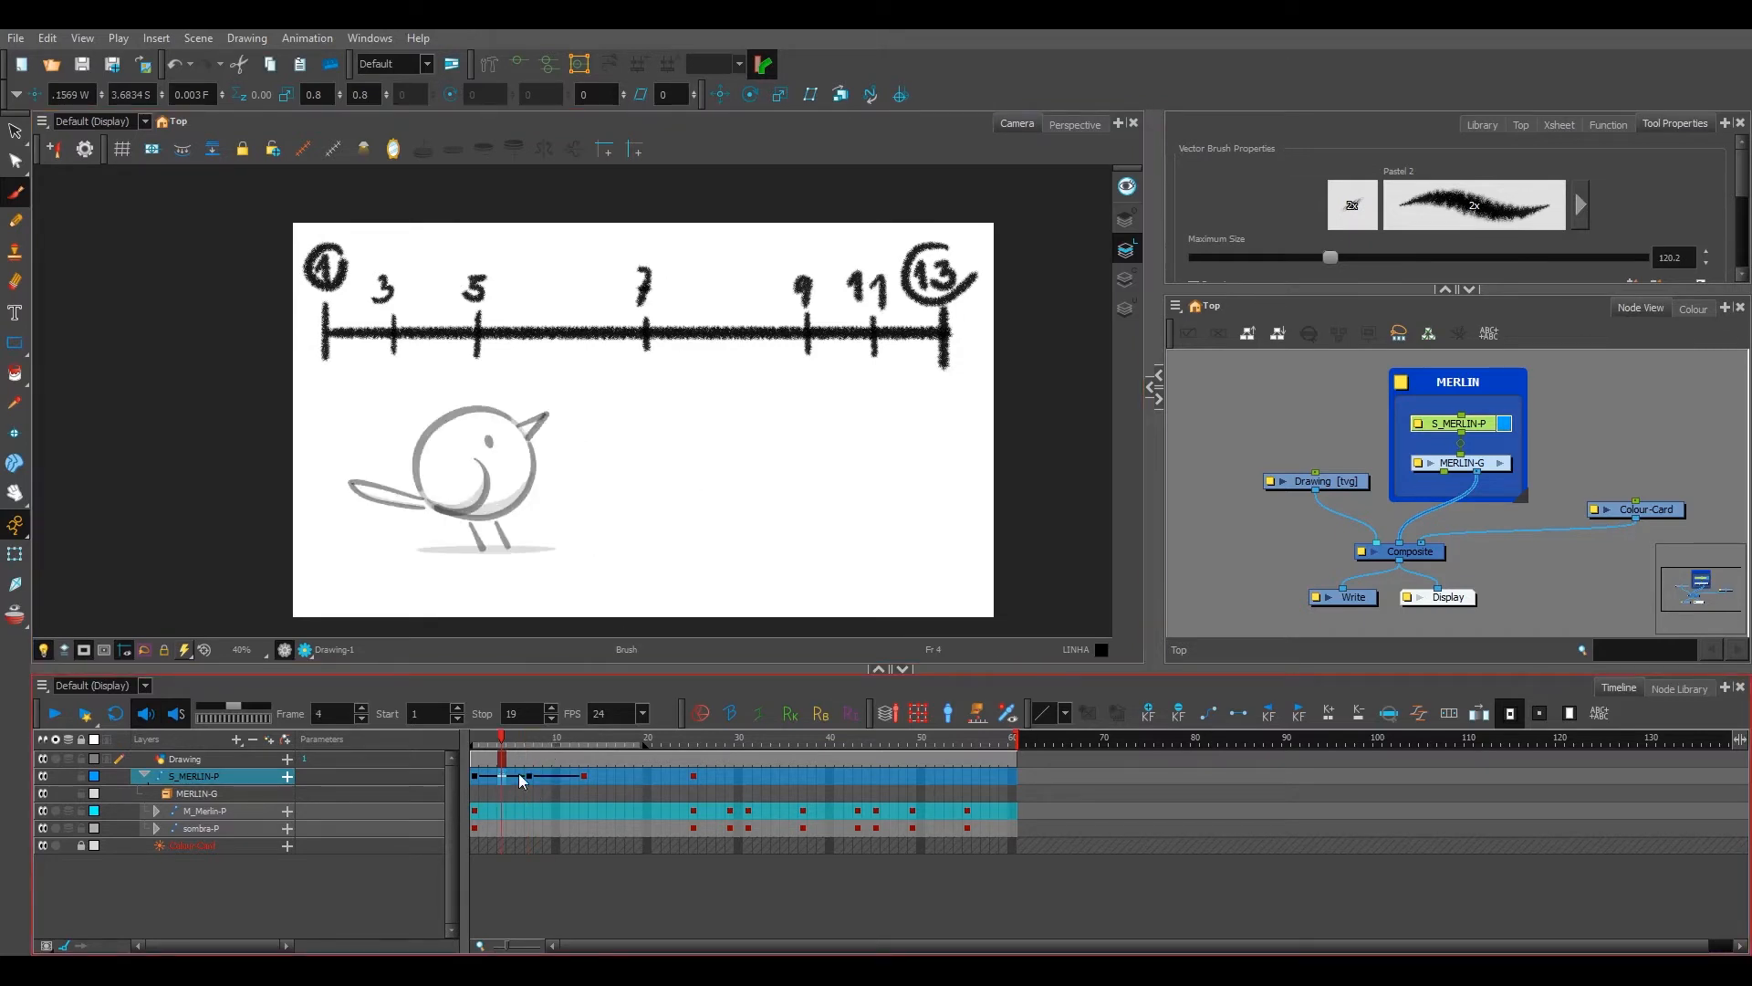
left_click(501, 775)
left_click(481, 781)
left_click(494, 779)
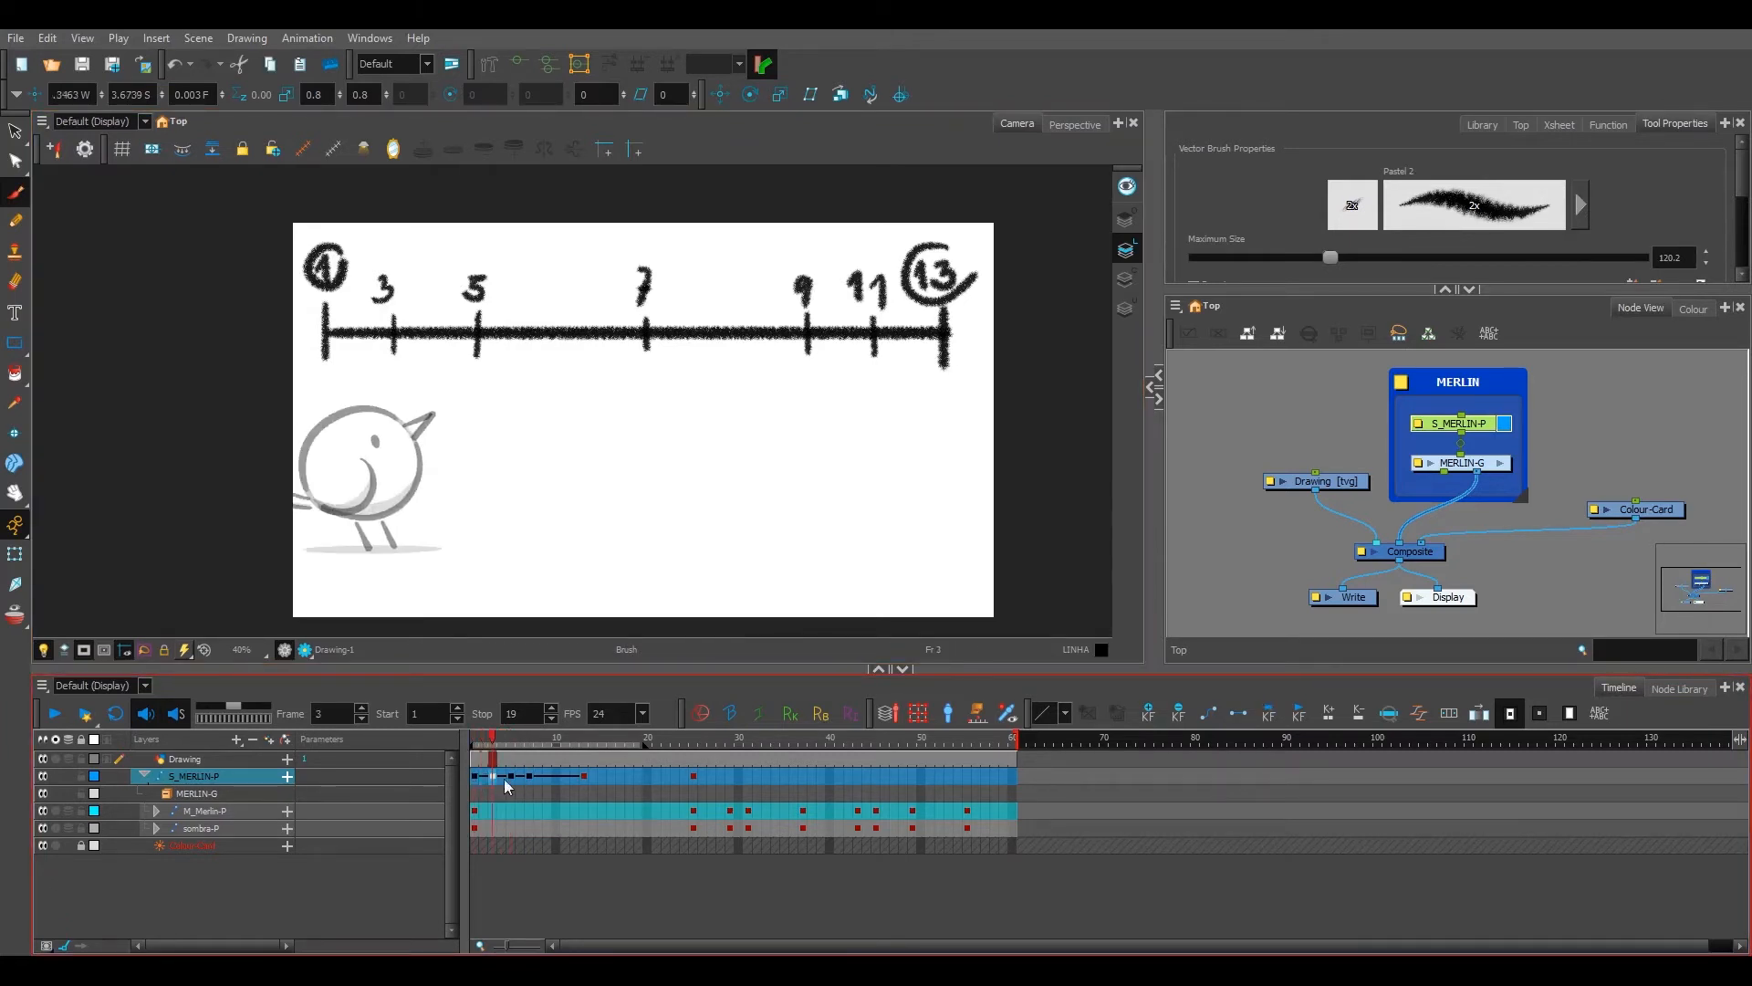
left_click(560, 781)
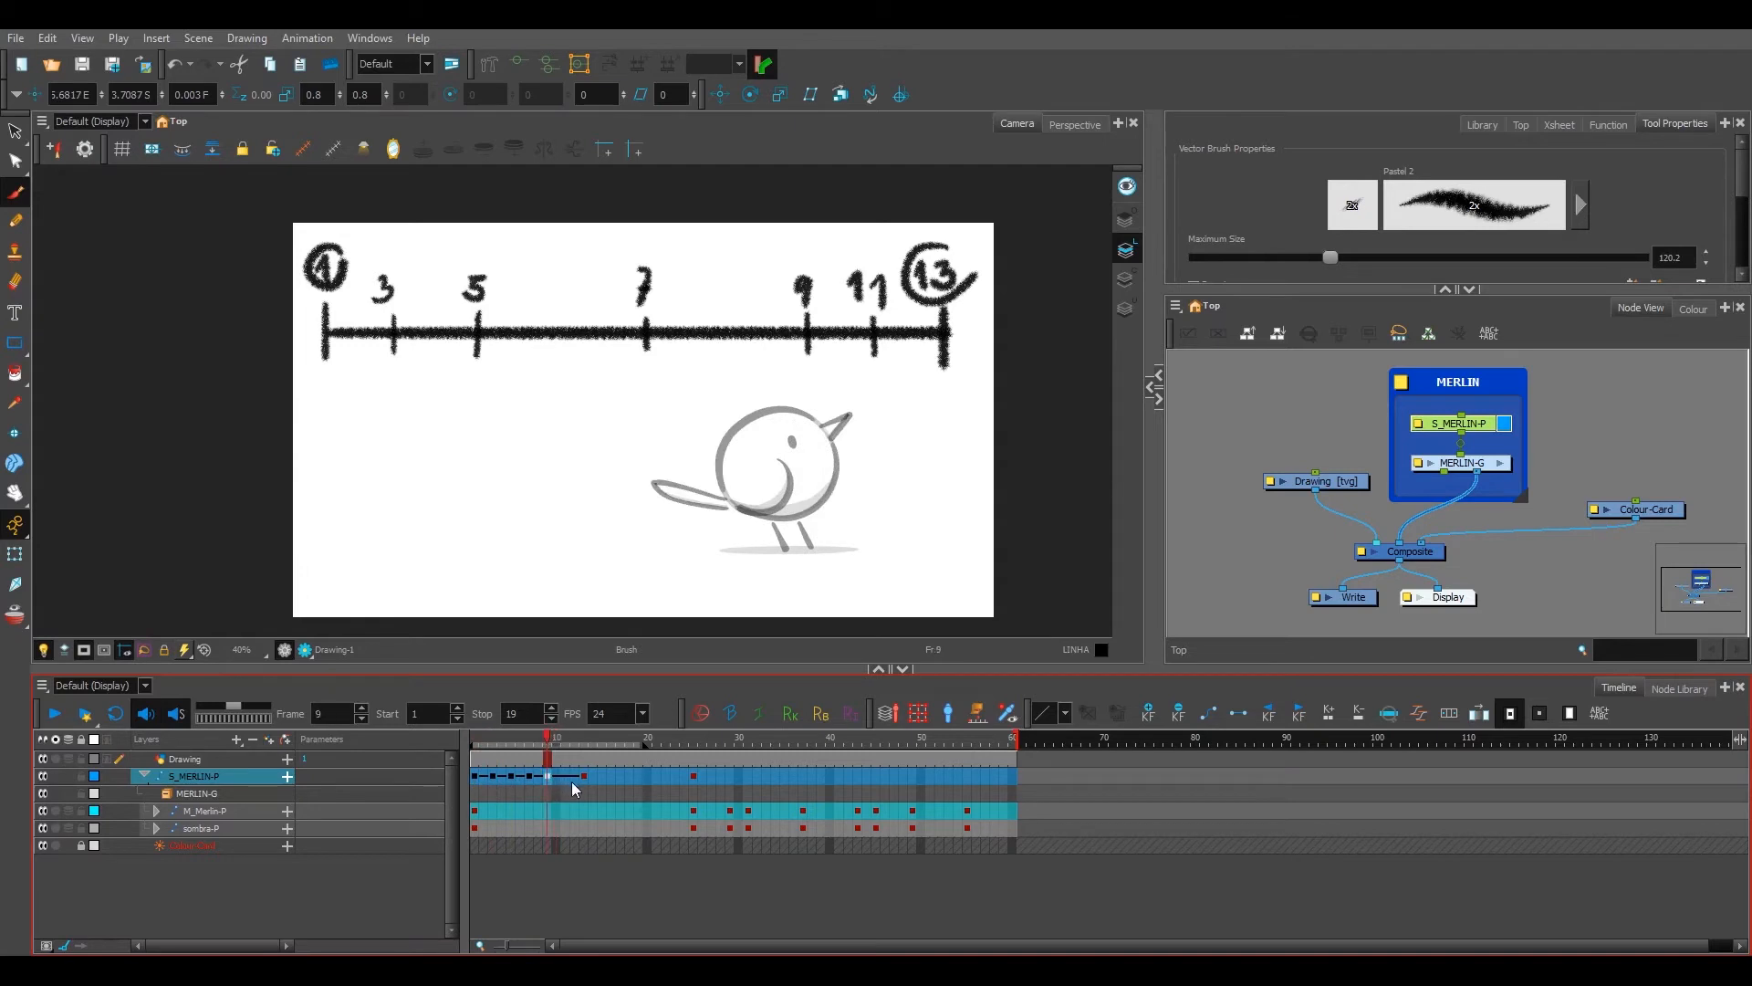
left_click(567, 777)
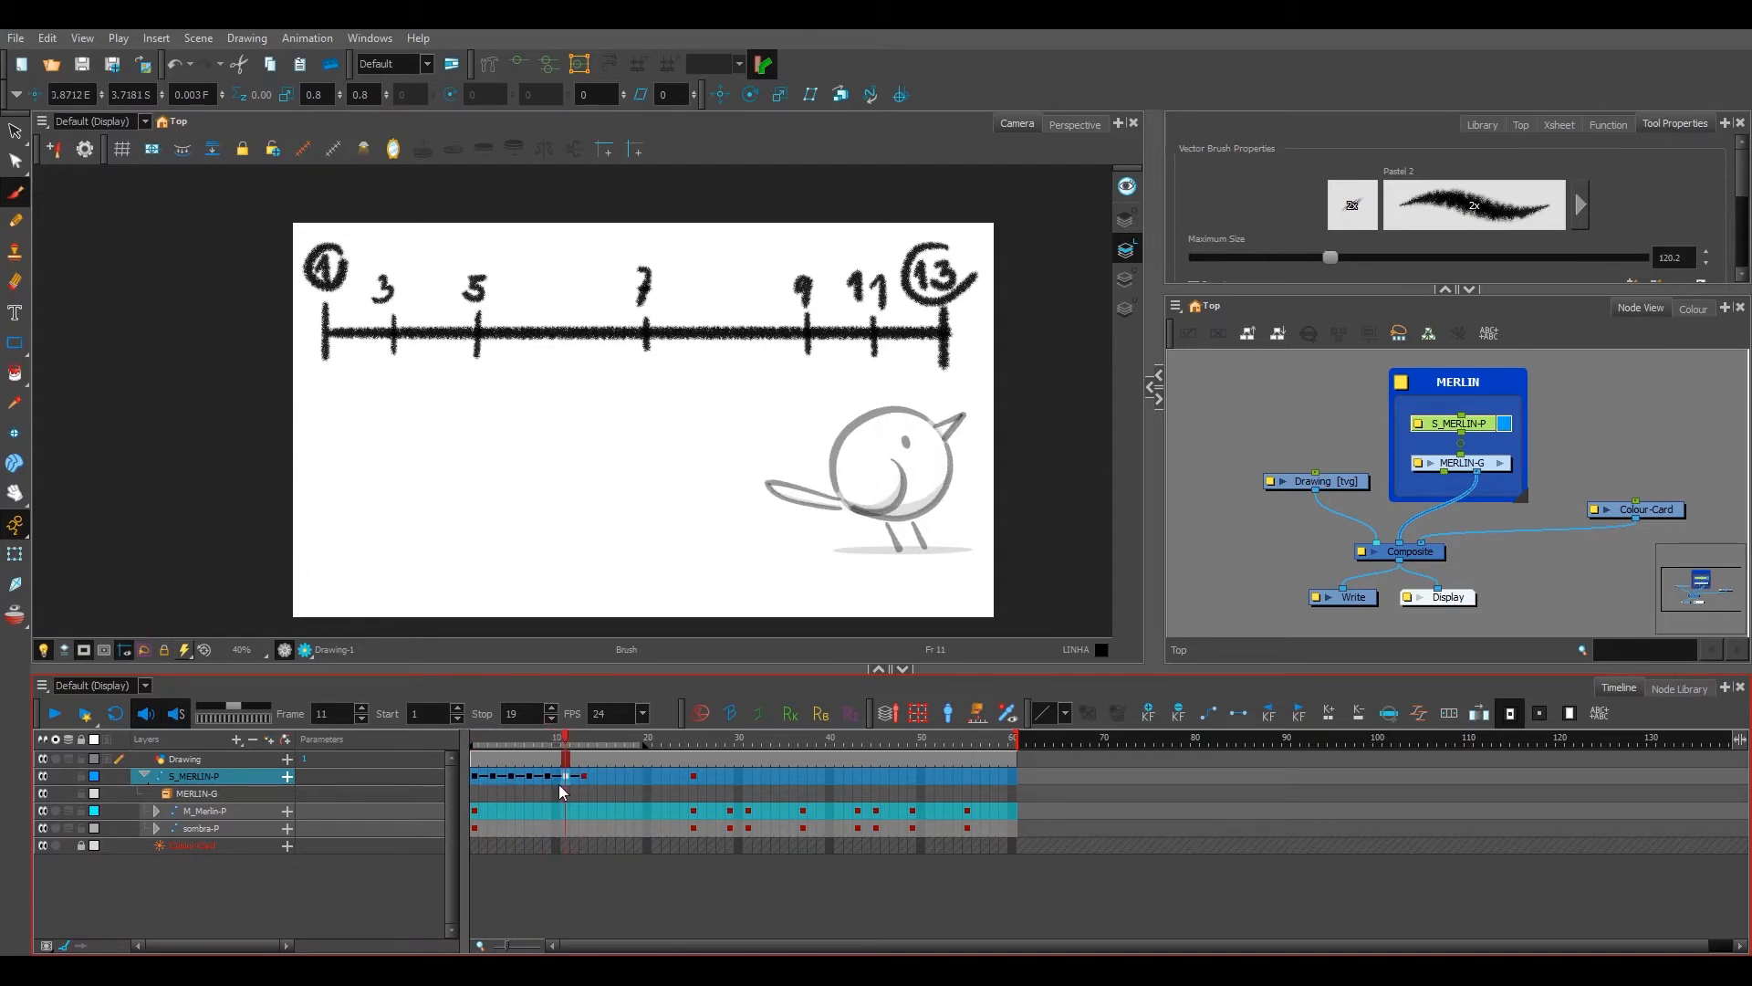
Step: Undo the halfway-pose keyframes added on both sides of the bird's frame 7 keyframe
left_click_drag(558, 781, 505, 777)
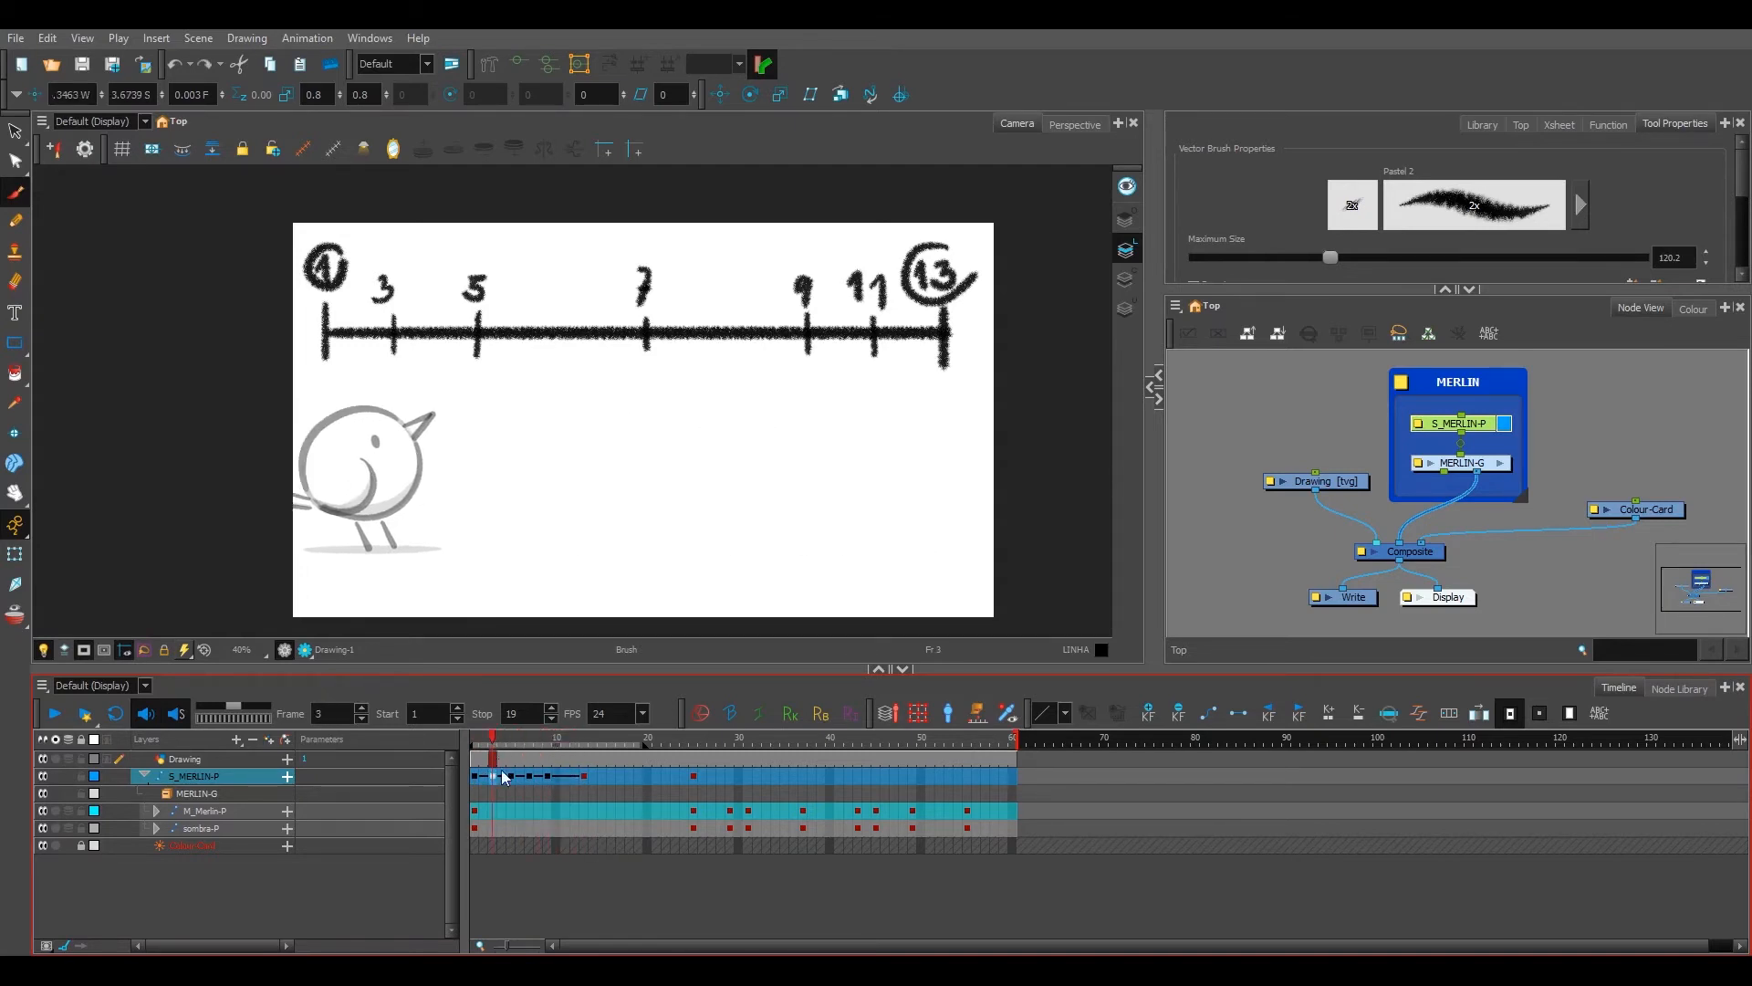
key("ctrl+z")
key("ctrl+z")
key("ctrl+z")
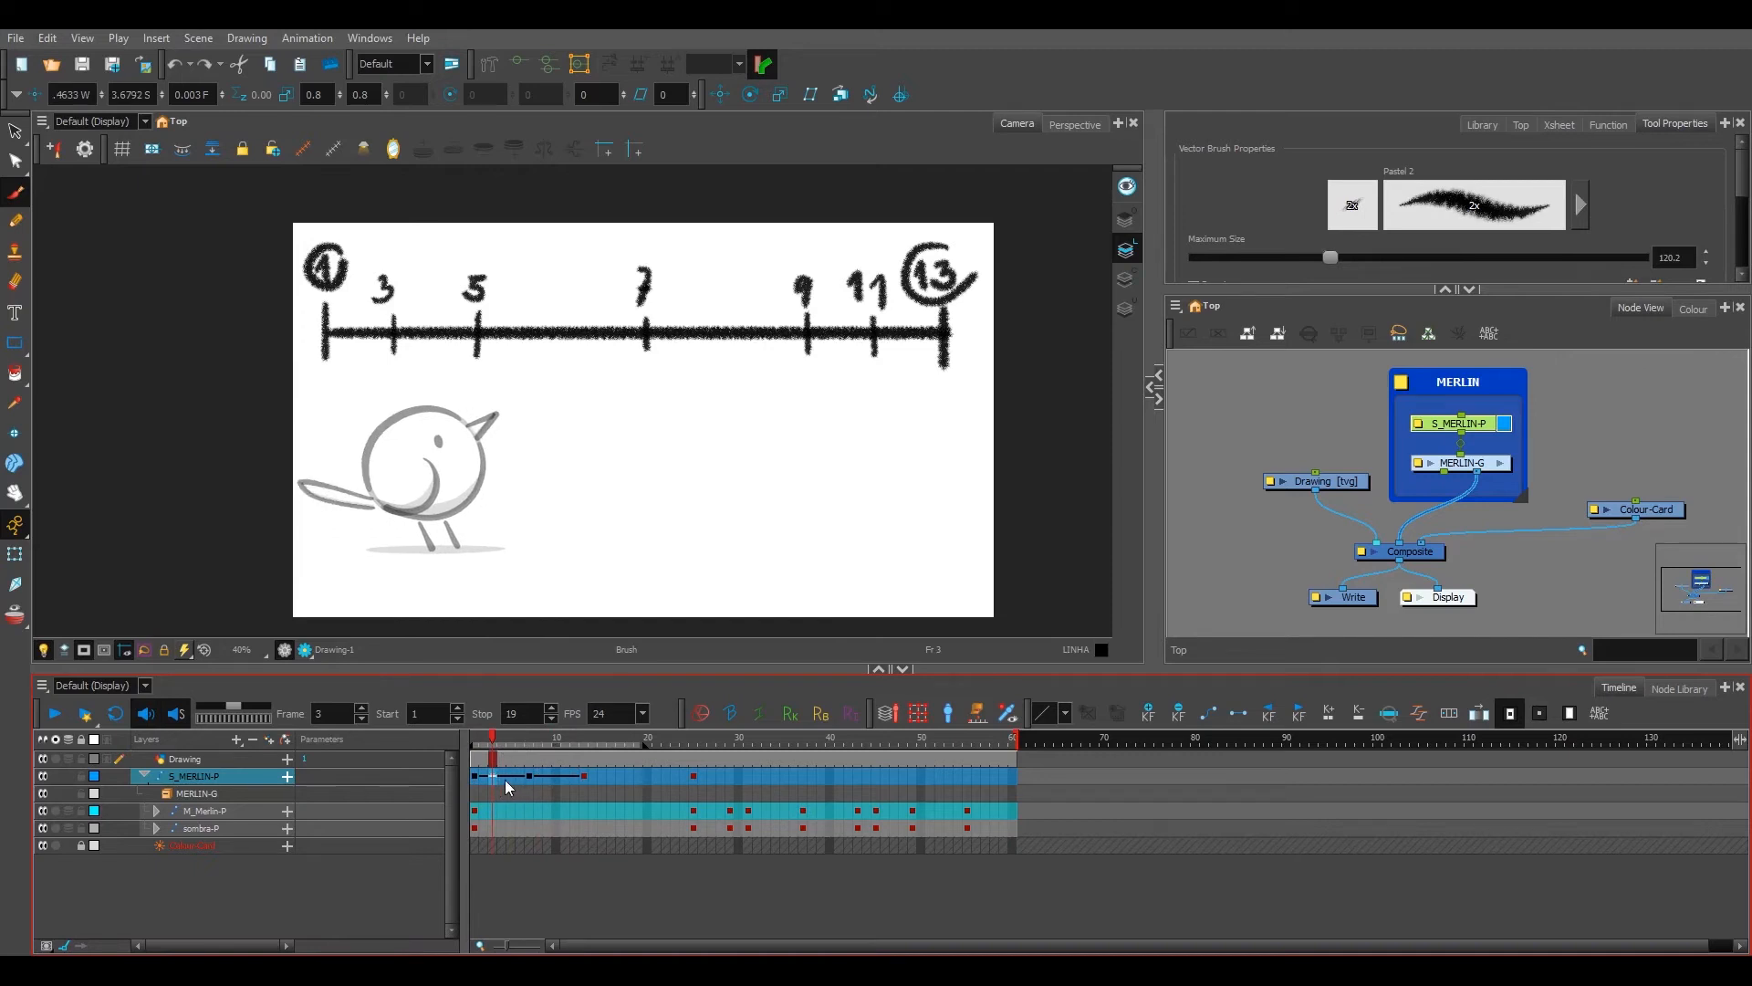
Step: Add keyframes for the bird's halving poses at frames 5 and 3, spaced closer towards frame 1
left_click(506, 780)
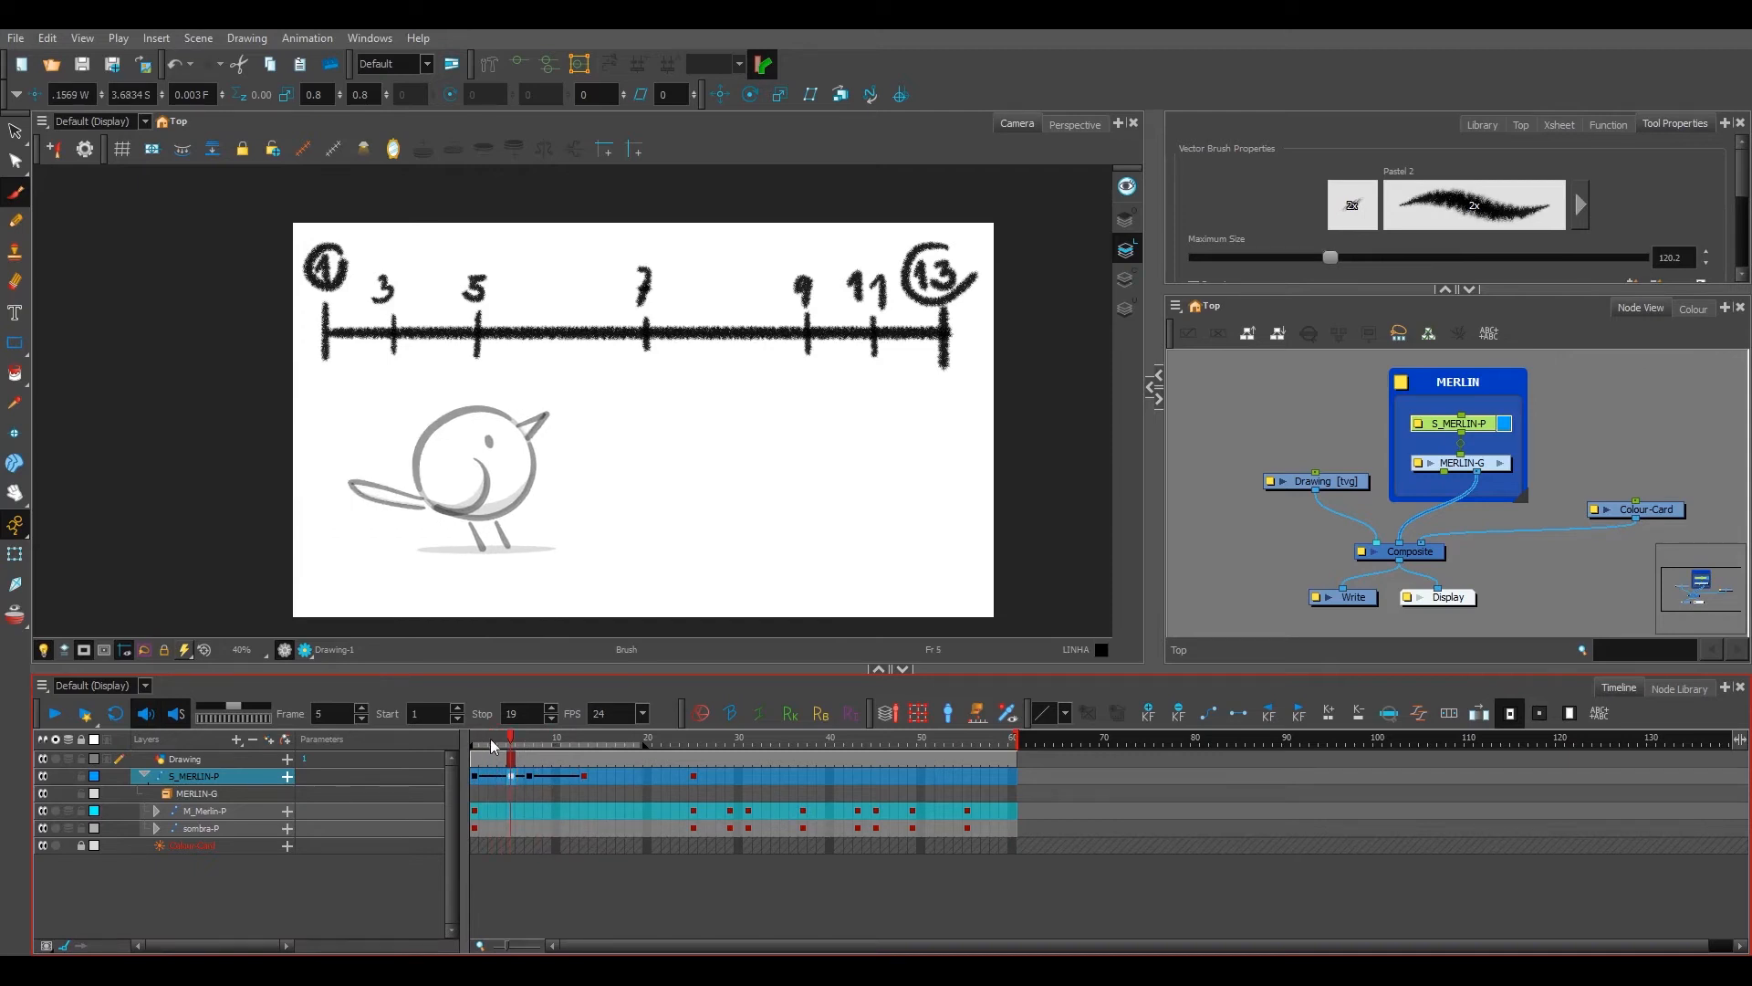
left_click(490, 770)
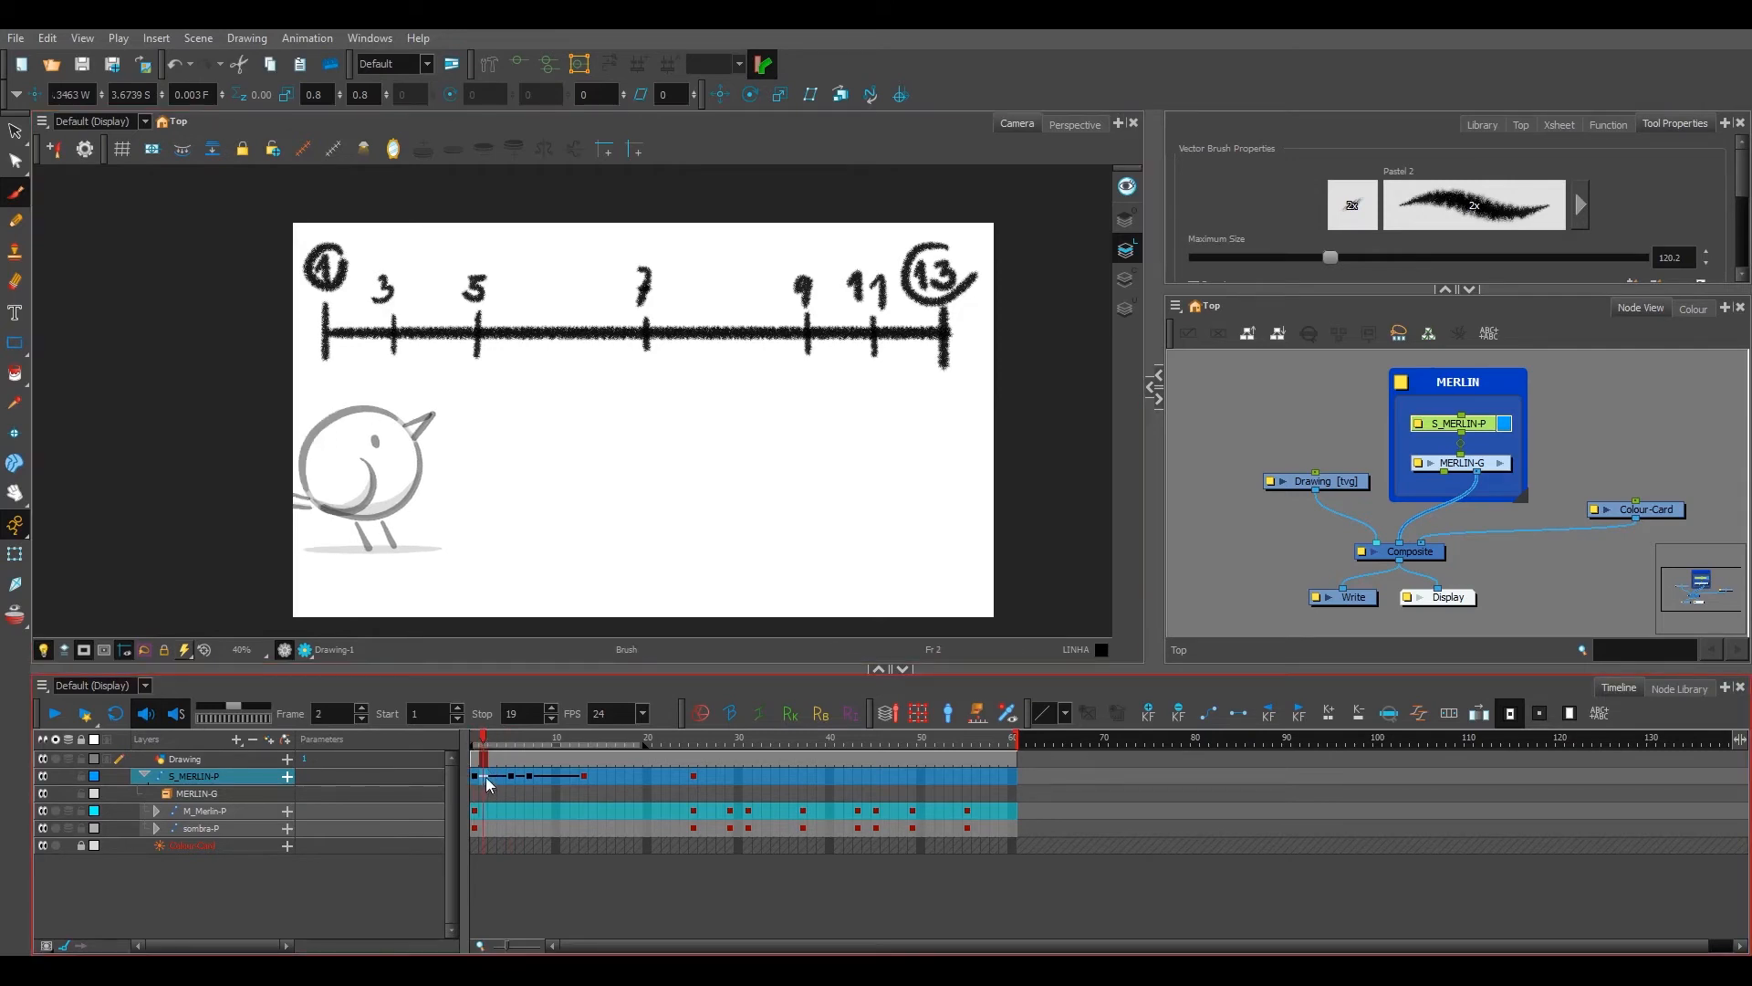
left_click(473, 734)
left_click(485, 775)
Step: Add keyframes for the bird's halving poses at frames 9 and 11, spaced closer towards frame 13
left_click_drag(494, 735, 560, 780)
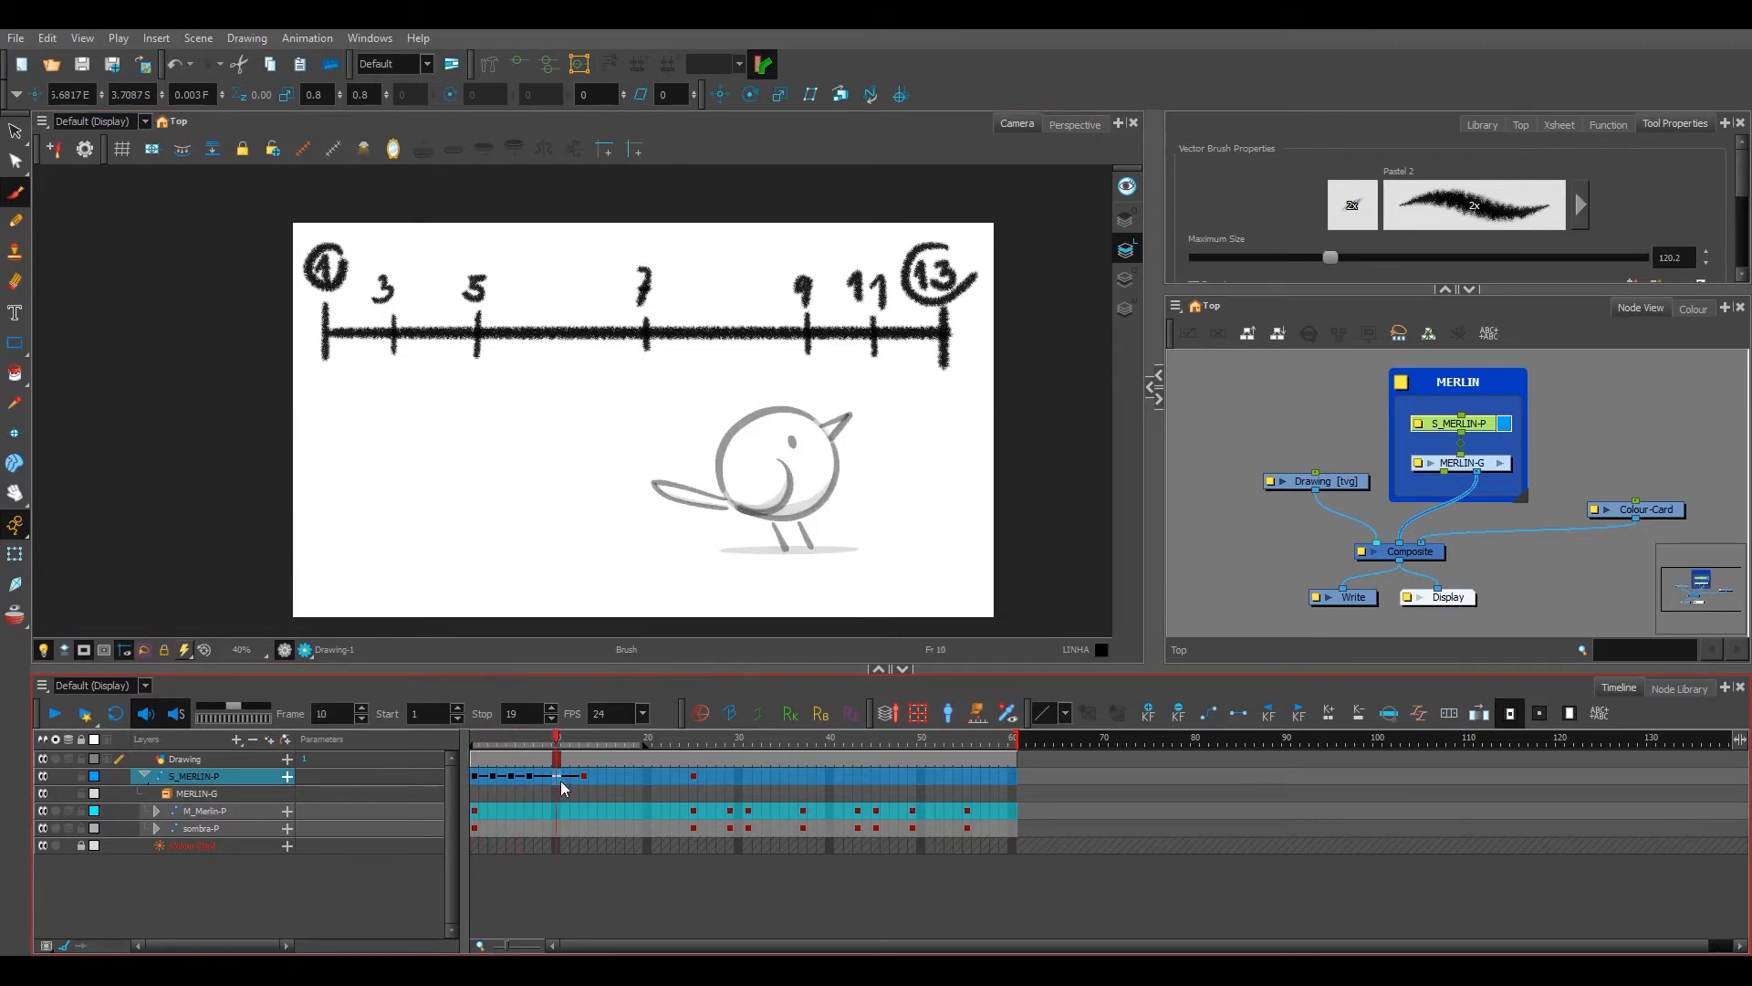
left_click(549, 777)
left_click(568, 780)
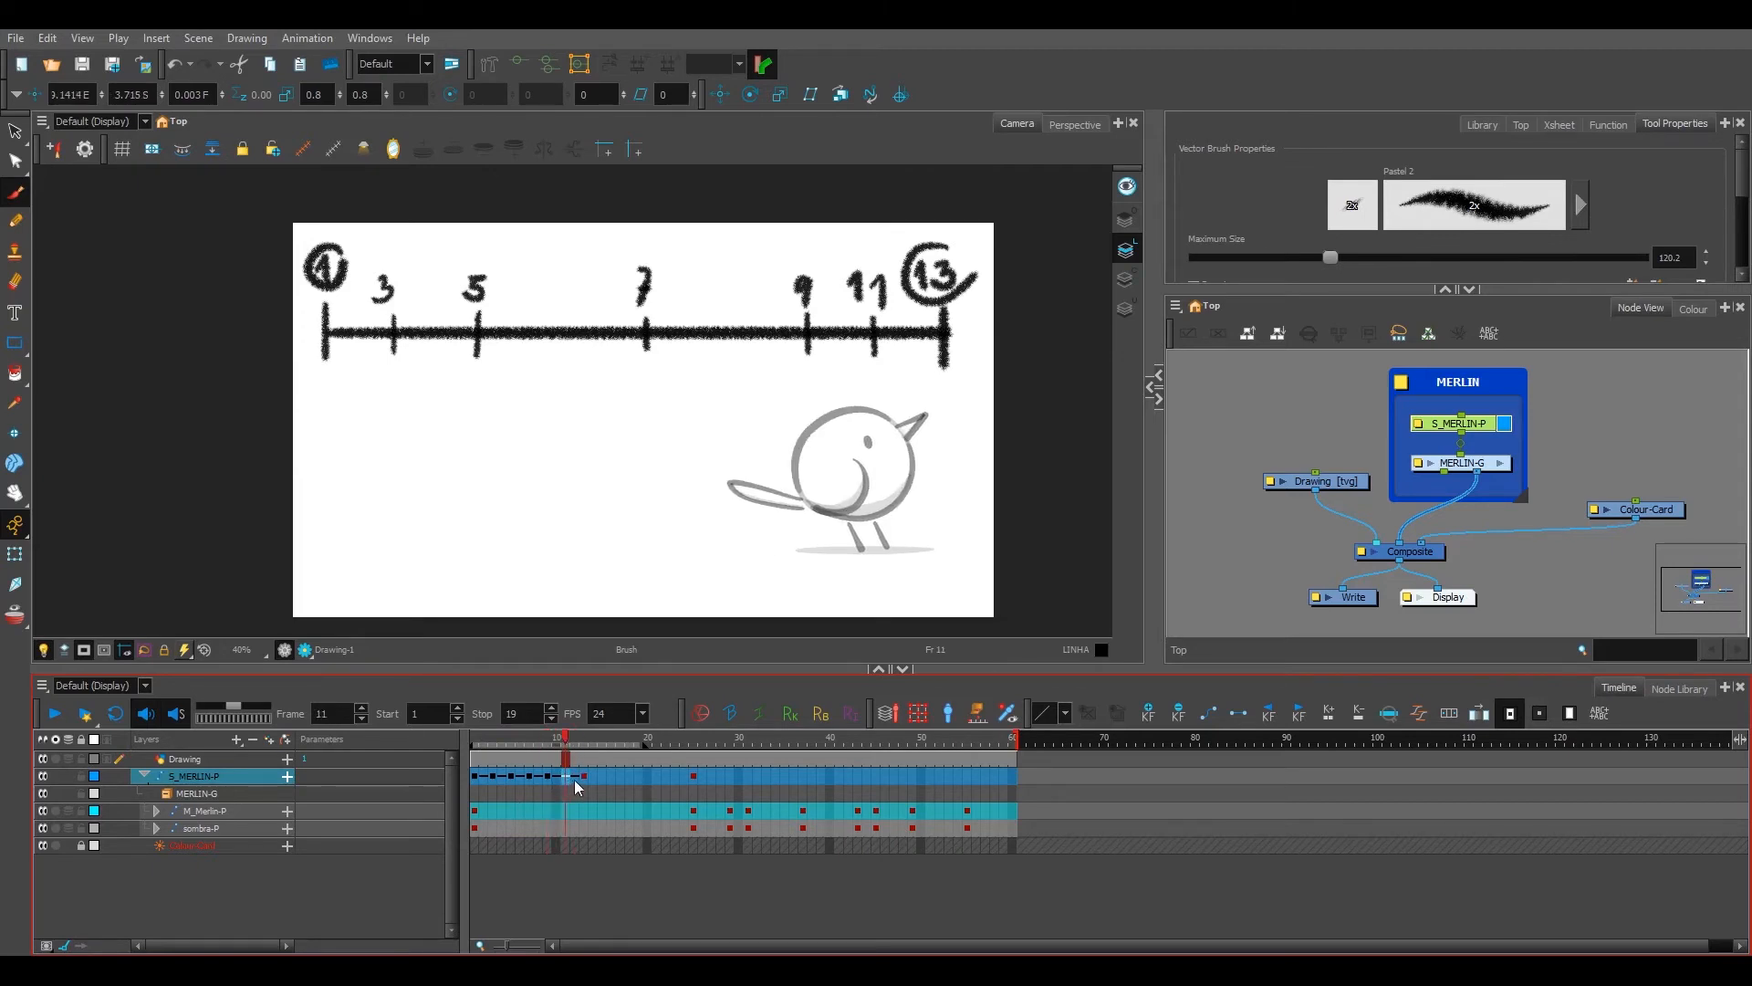
left_click(578, 778)
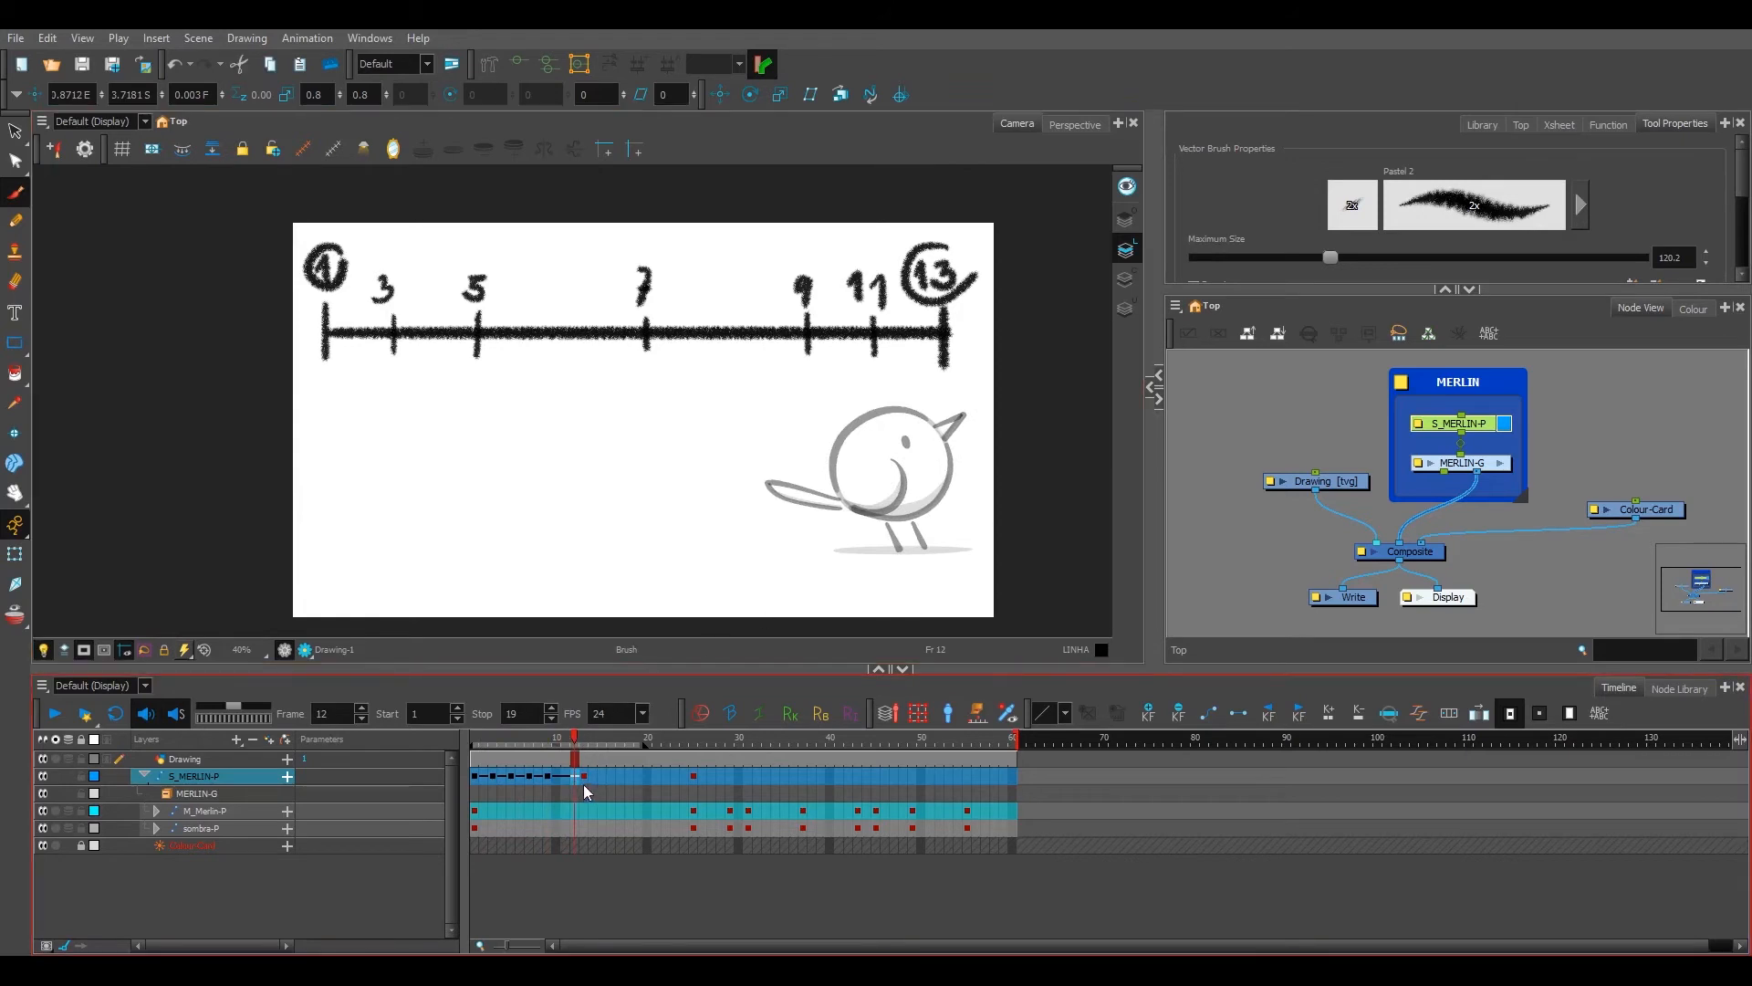
left_click(566, 781)
Step: Remove the interpolation from the bird's keyframes between frames 1 and 11 and play the slide back
left_click_drag(476, 776, 567, 776)
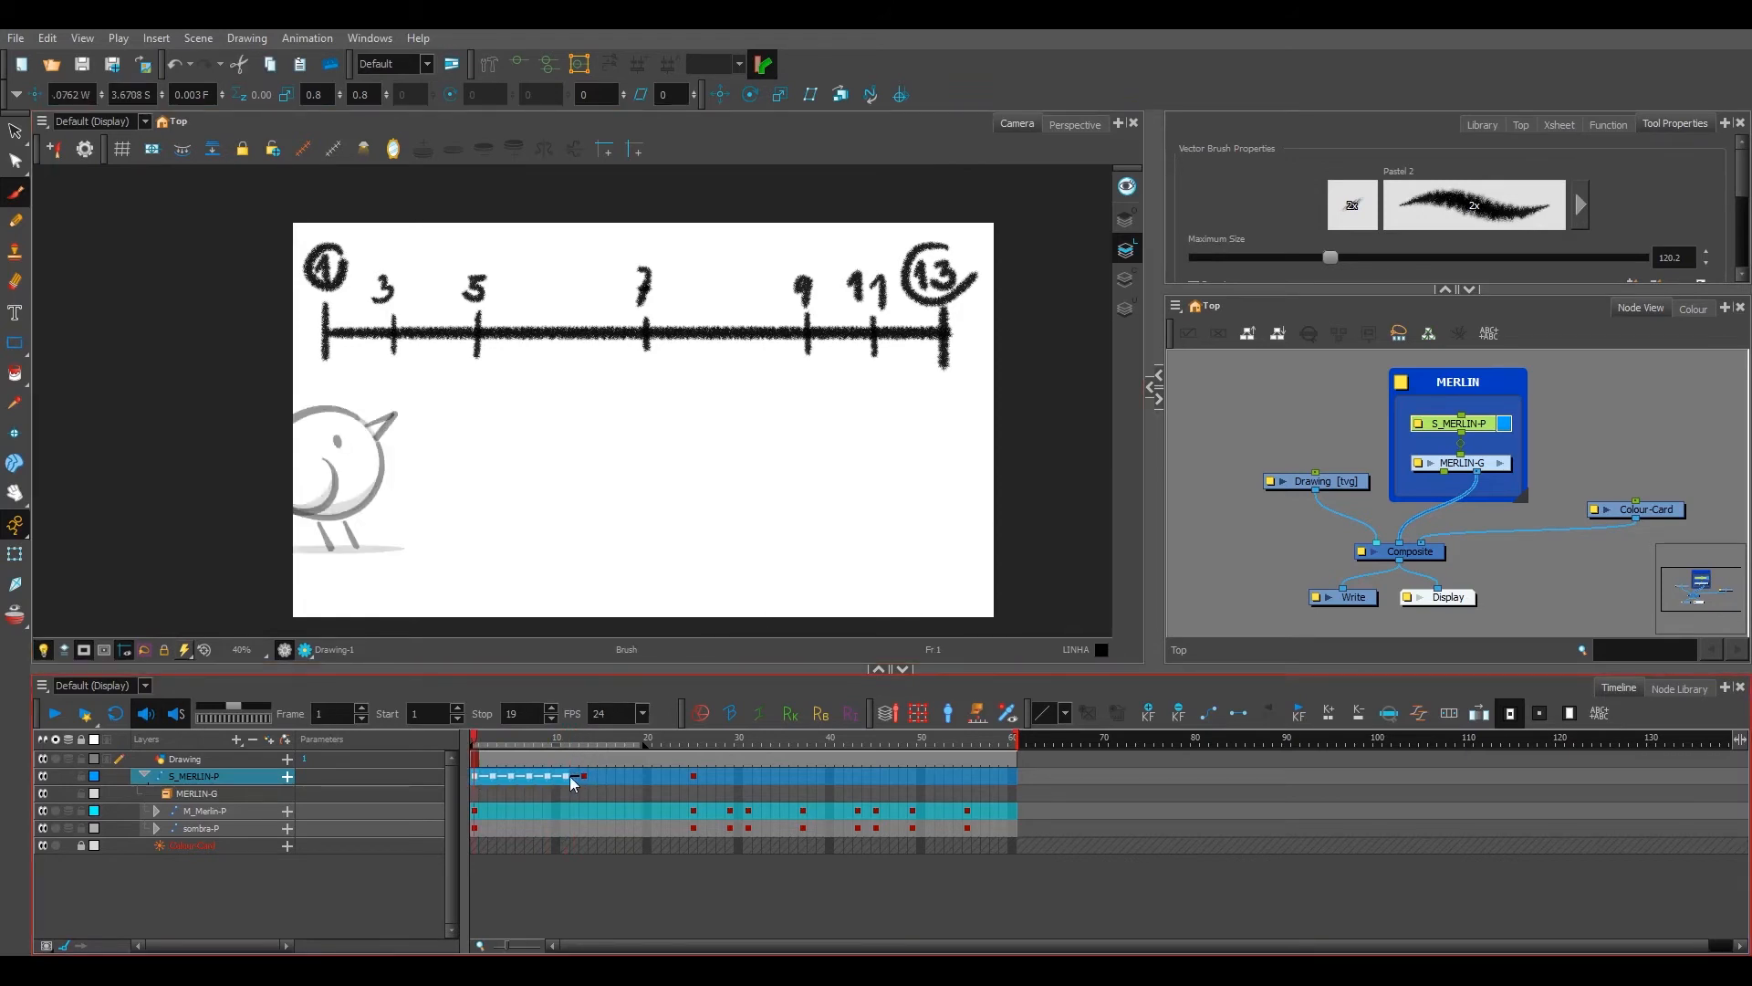
key("Return")
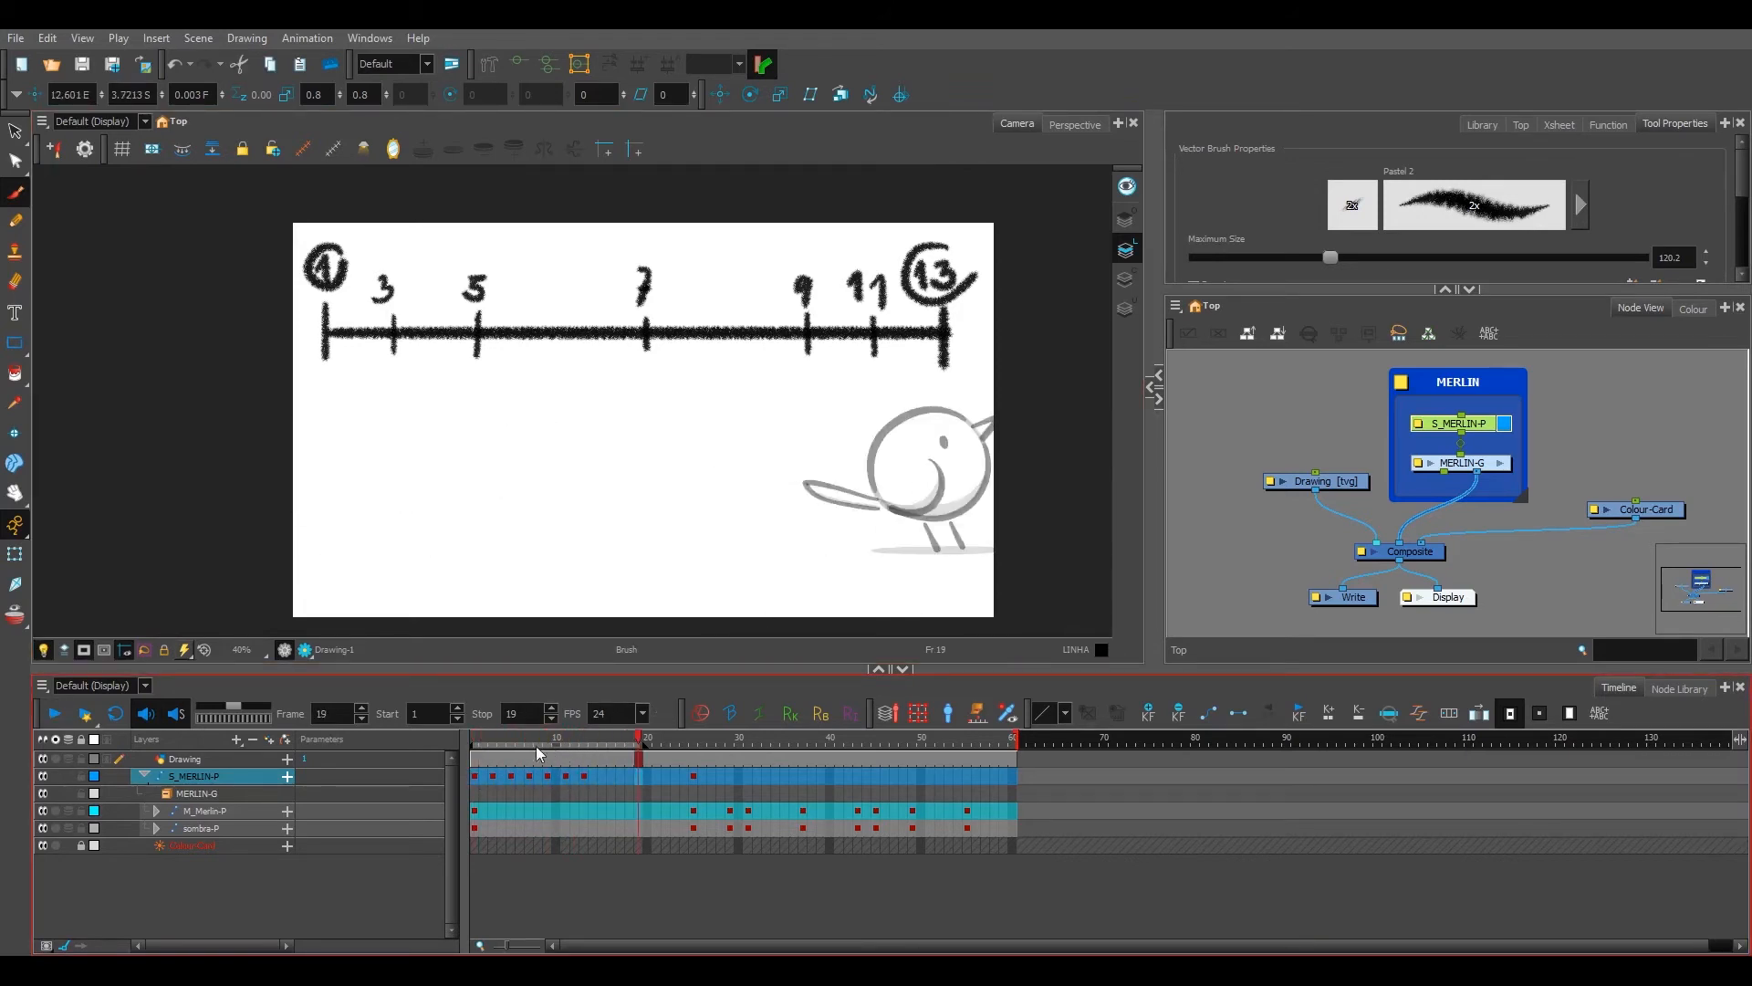
left_click(478, 740)
key("Return")
key("Return")
Step: Delete the bird's keyframes from frame 3 to 11 and erase the chart's marks and numbers between 1 and 13
left_click_drag(493, 775, 568, 776)
key("alt+s")
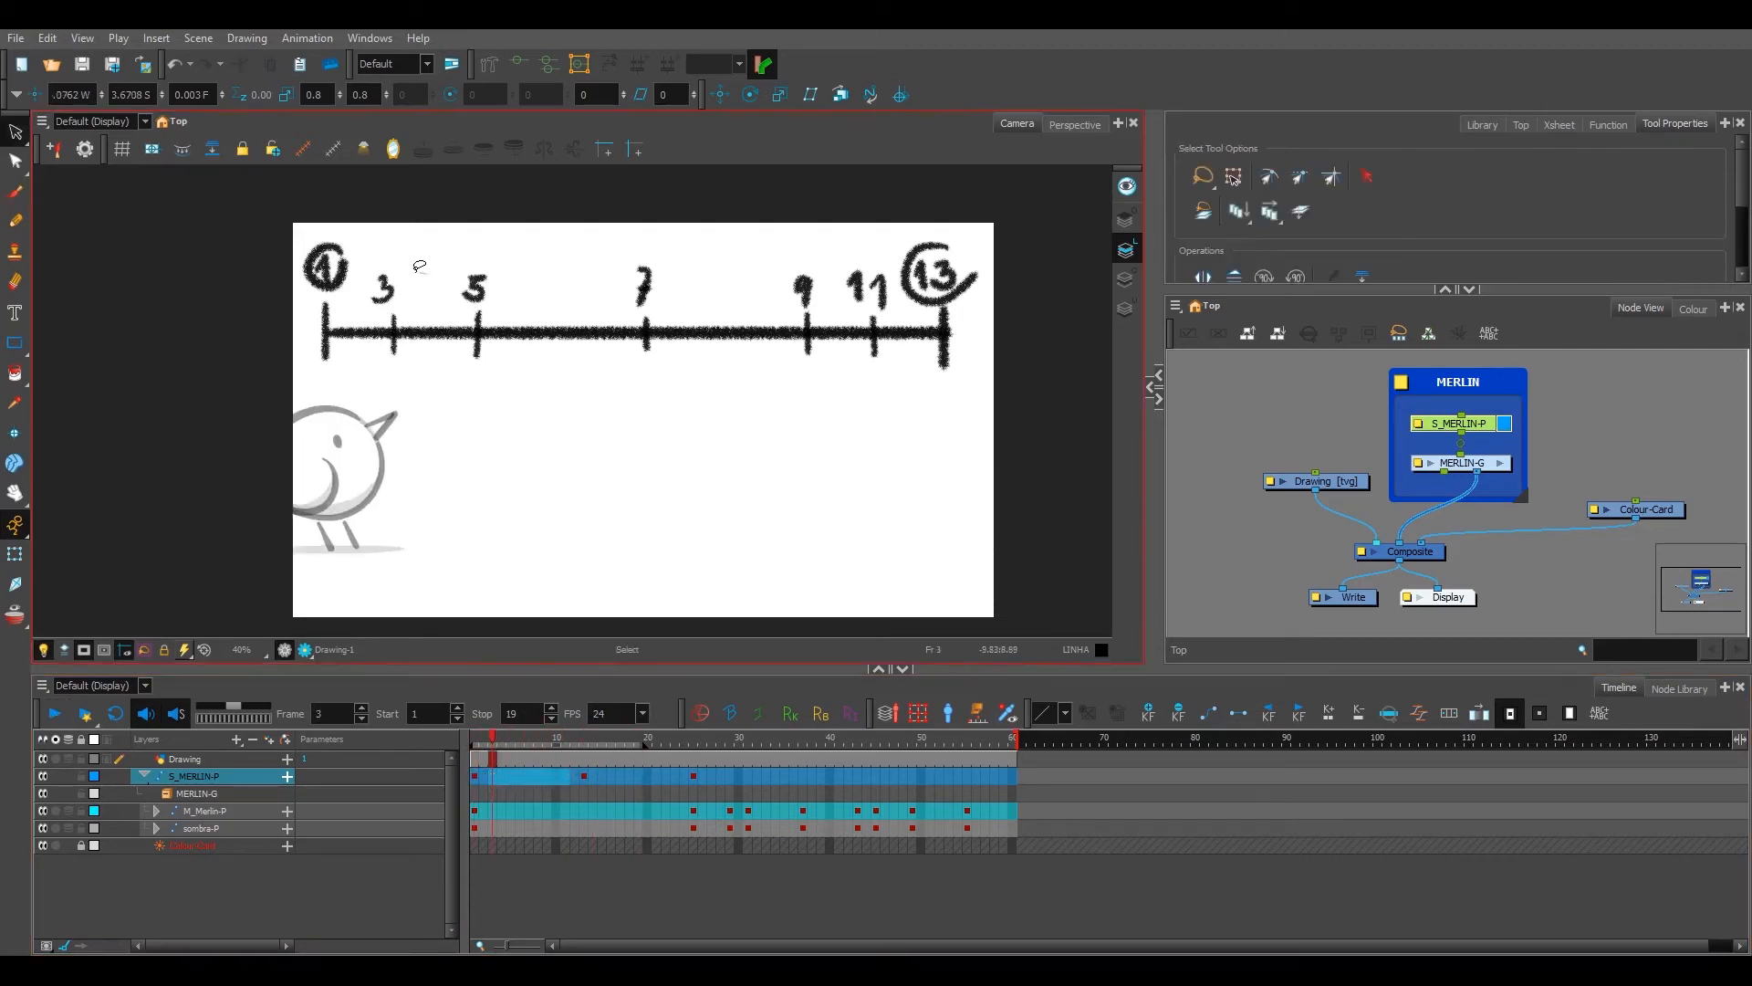
left_click_drag(422, 263, 366, 370)
key("Delete")
left_click_drag(481, 276, 484, 274)
key("Delete")
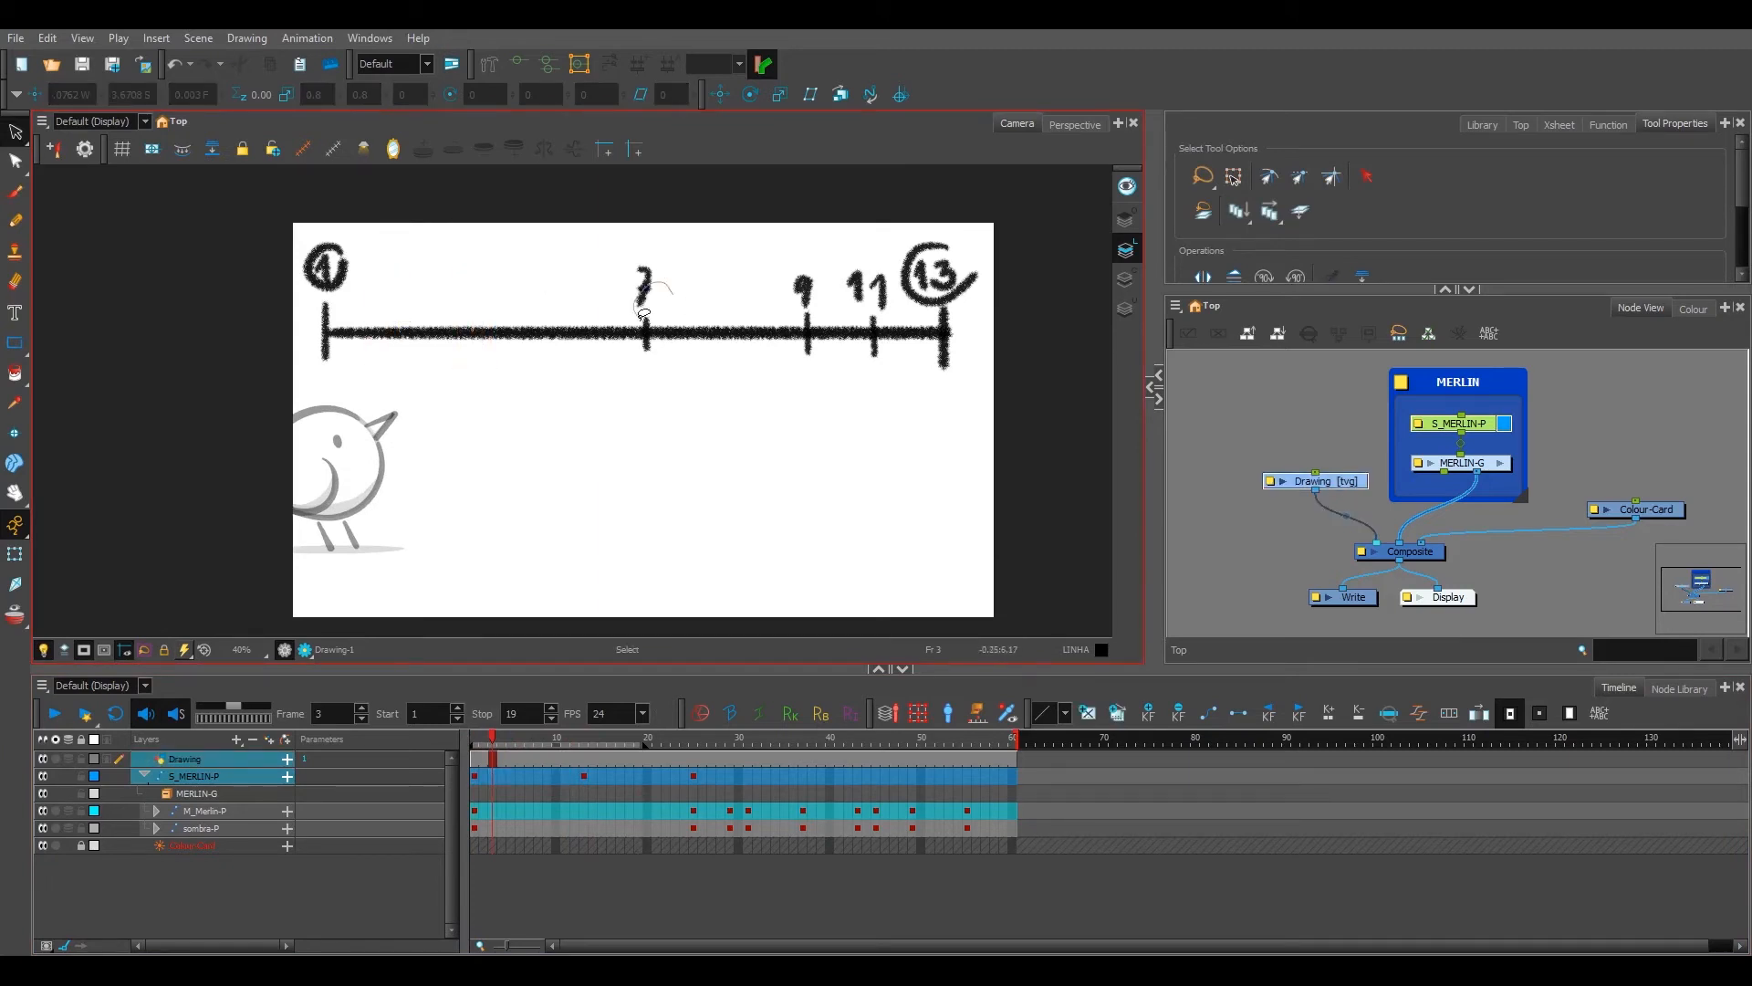
mouse_move(691, 245)
left_mouse_down()
mouse_move(653, 311)
mouse_move(689, 251)
left_mouse_up()
key("Delete")
mouse_move(815, 266)
left_mouse_down()
mouse_move(803, 313)
mouse_move(884, 303)
mouse_move(826, 264)
mouse_move(884, 303)
left_mouse_up()
key("Delete")
key("Delete")
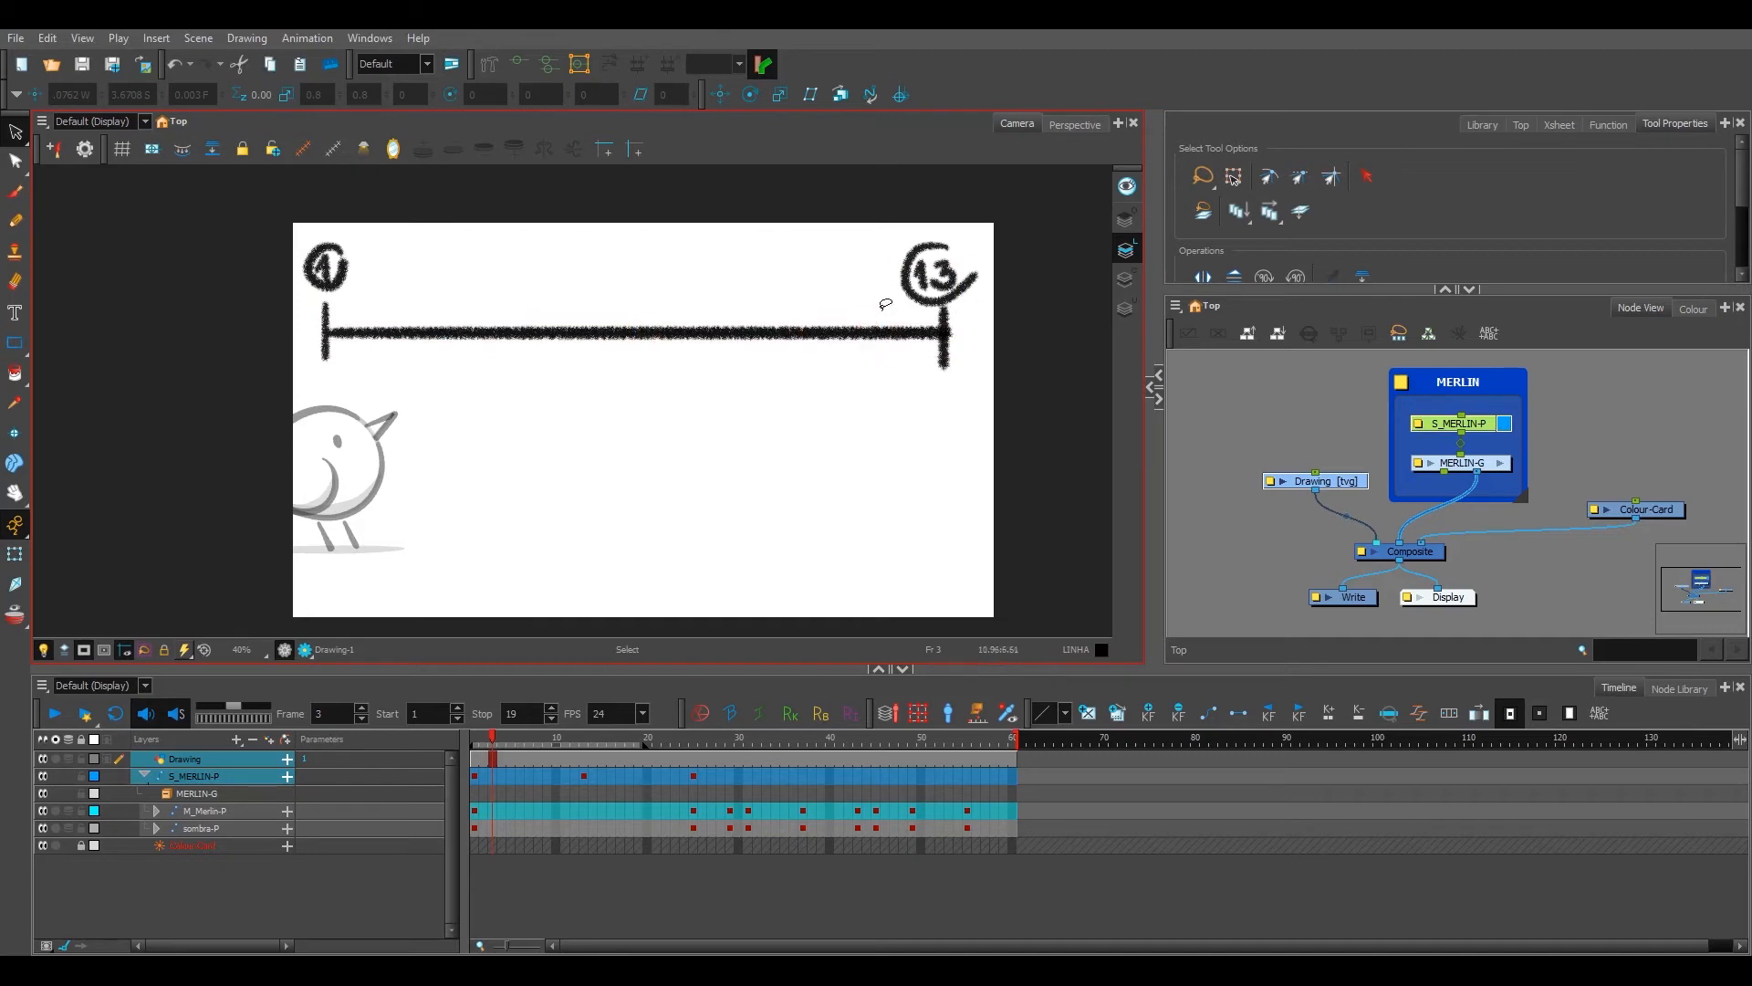
Step: Brush a mark at the middle of the chart on frame 1 and three successive halving marks towards 13
left_click(498, 758)
left_click(475, 742)
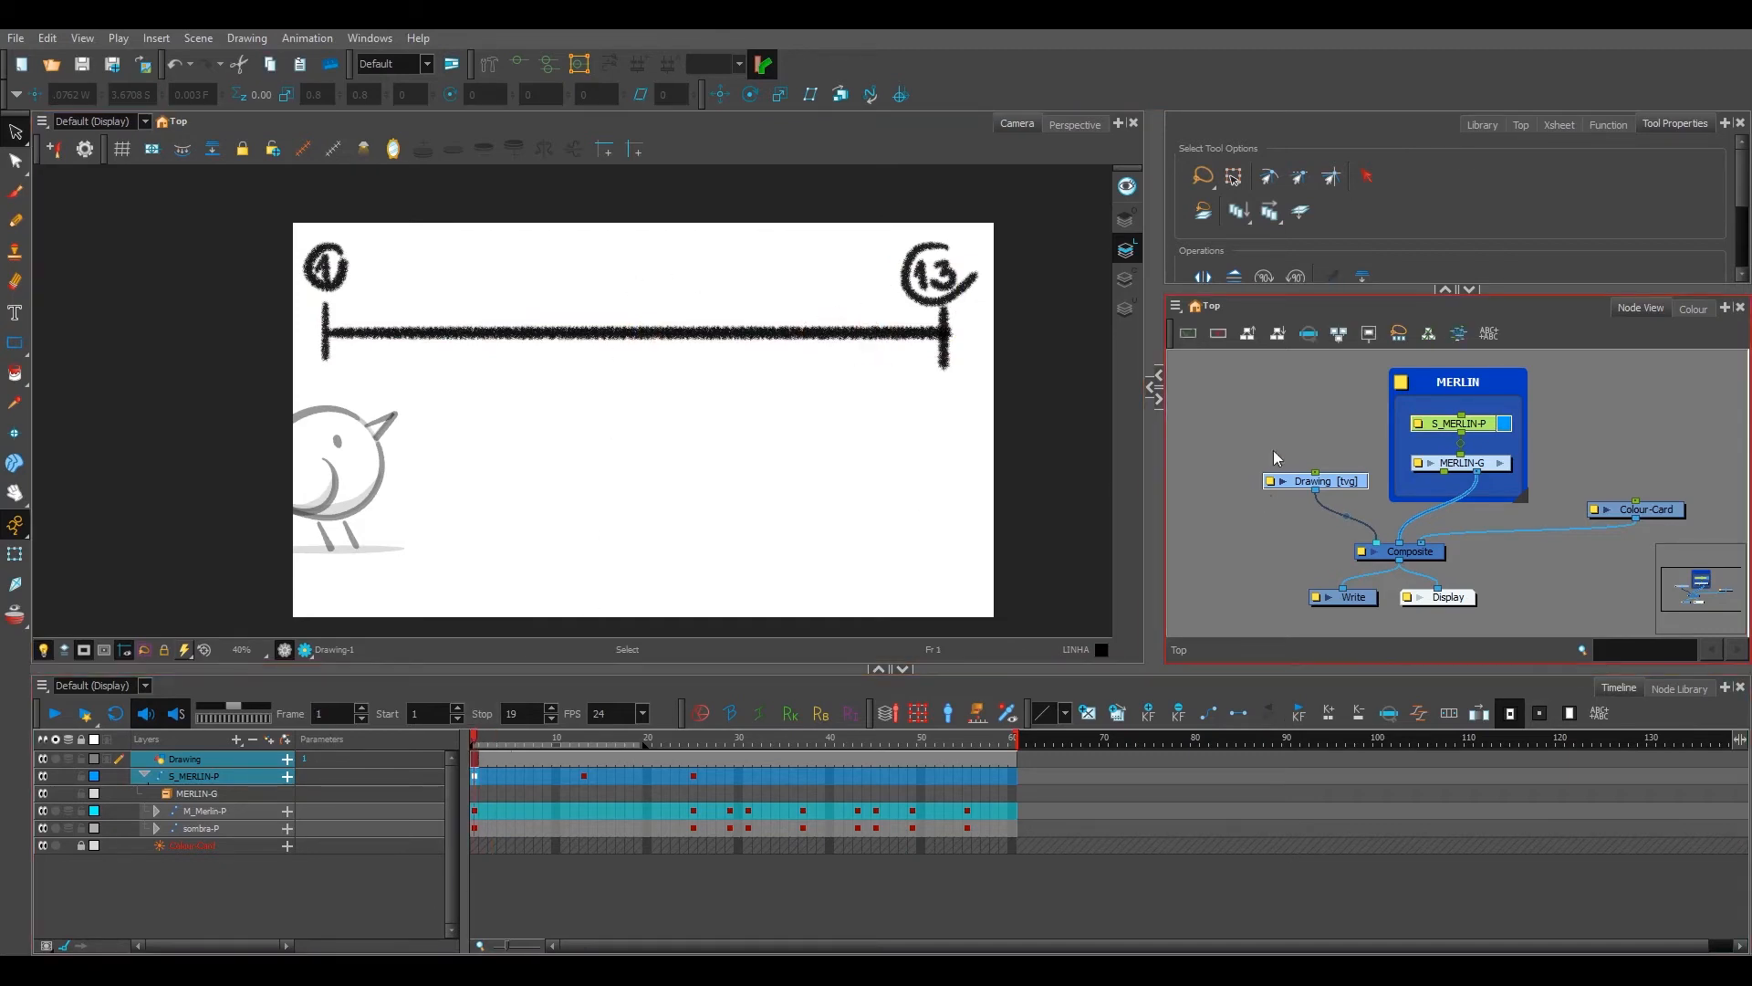
key("alt+b")
left_click_drag(635, 314, 633, 367)
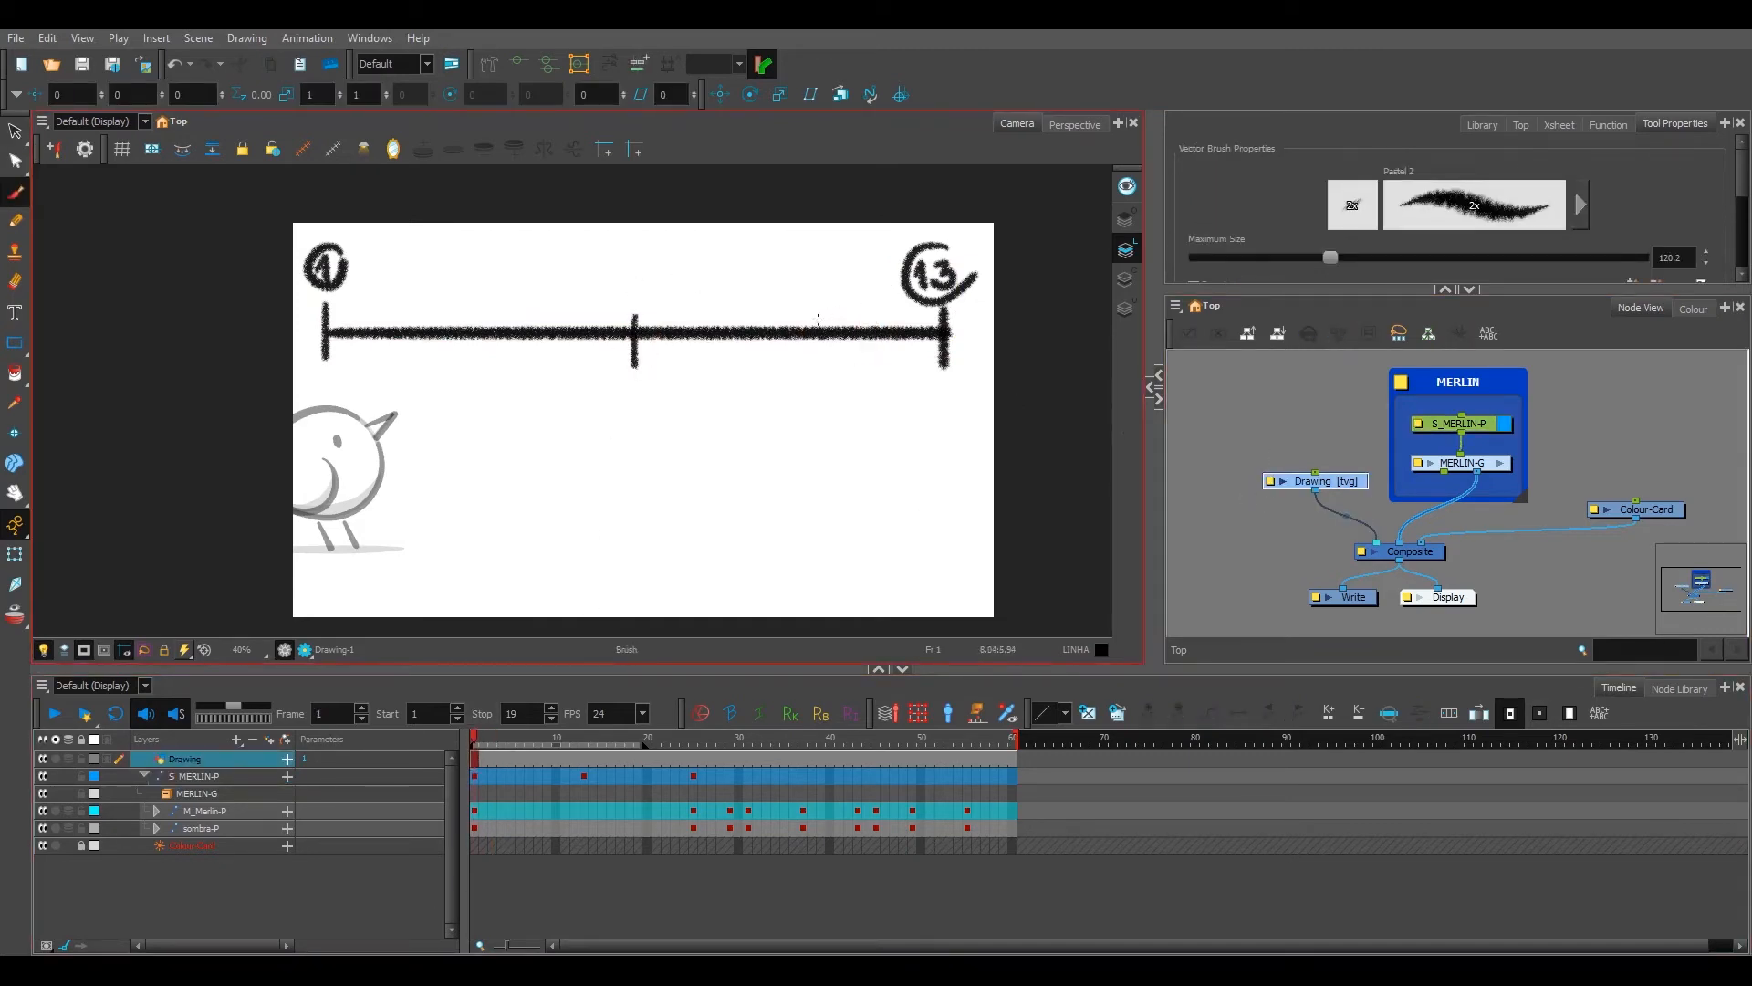
left_click_drag(796, 303, 796, 357)
mouse_move(873, 311)
left_mouse_down()
mouse_move(872, 359)
mouse_move(909, 348)
left_mouse_up()
key("ctrl+z")
Step: Delete the middle mark and the three halving marks from the chart
key("alt+s")
left_click(644, 346)
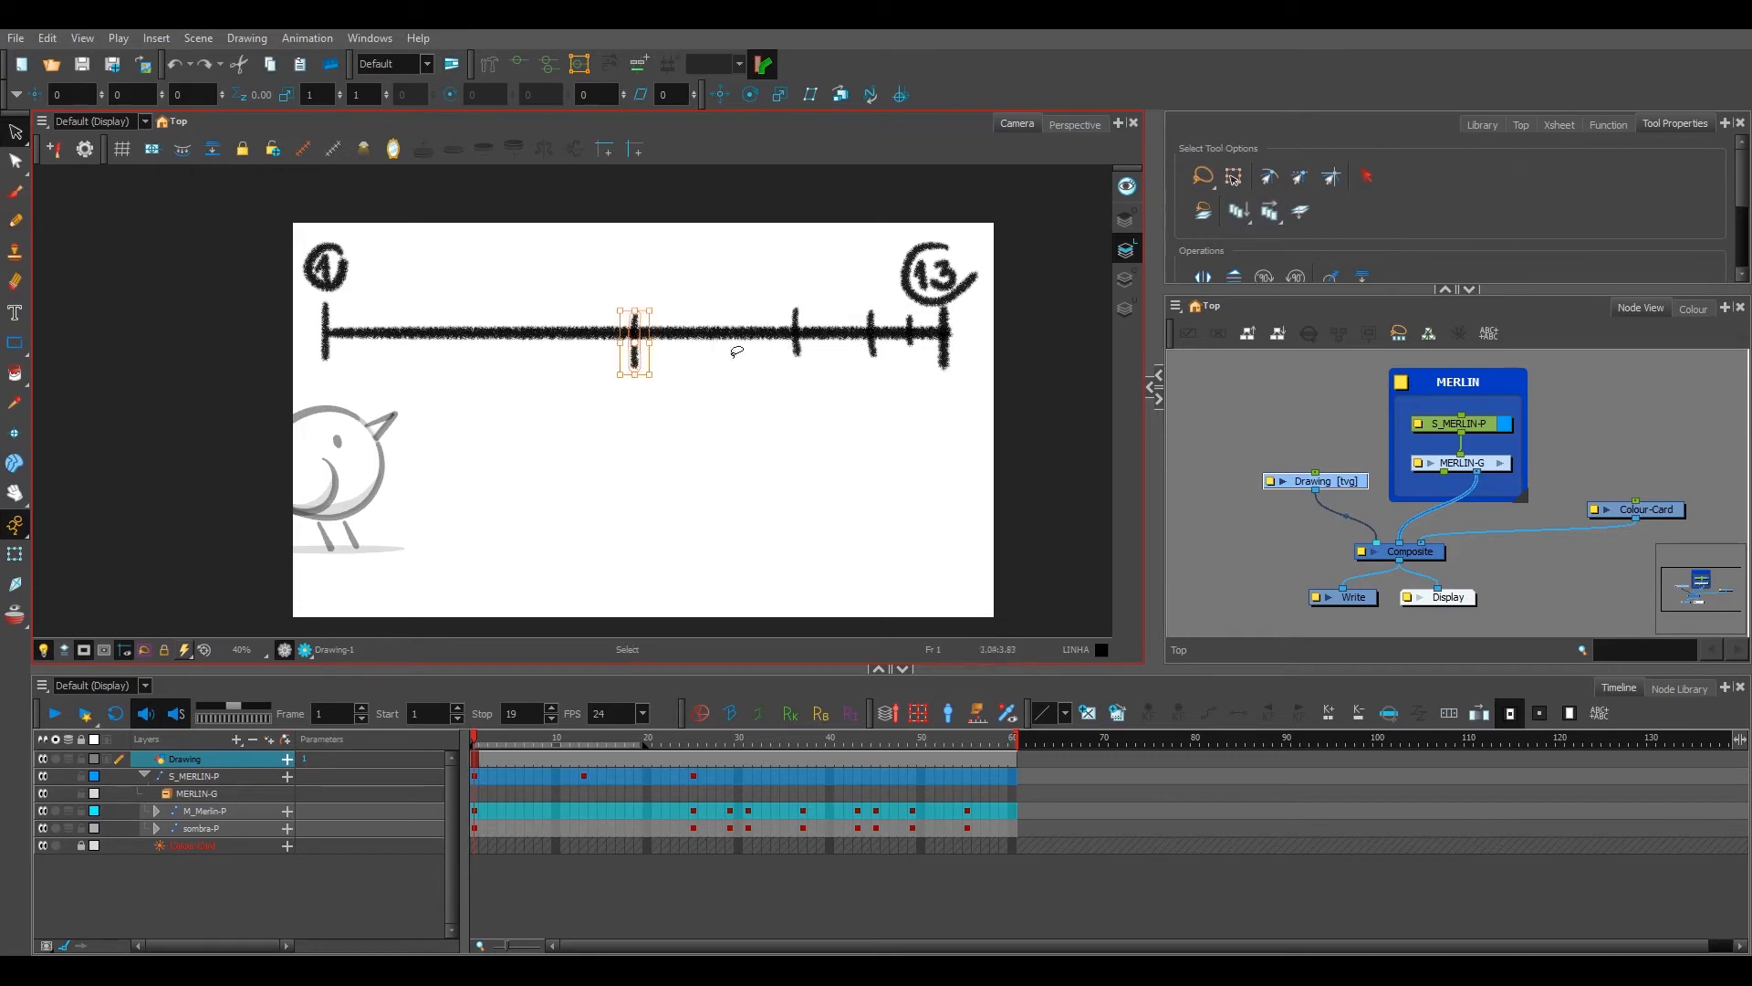
key("Delete")
left_click(796, 346)
key("Delete")
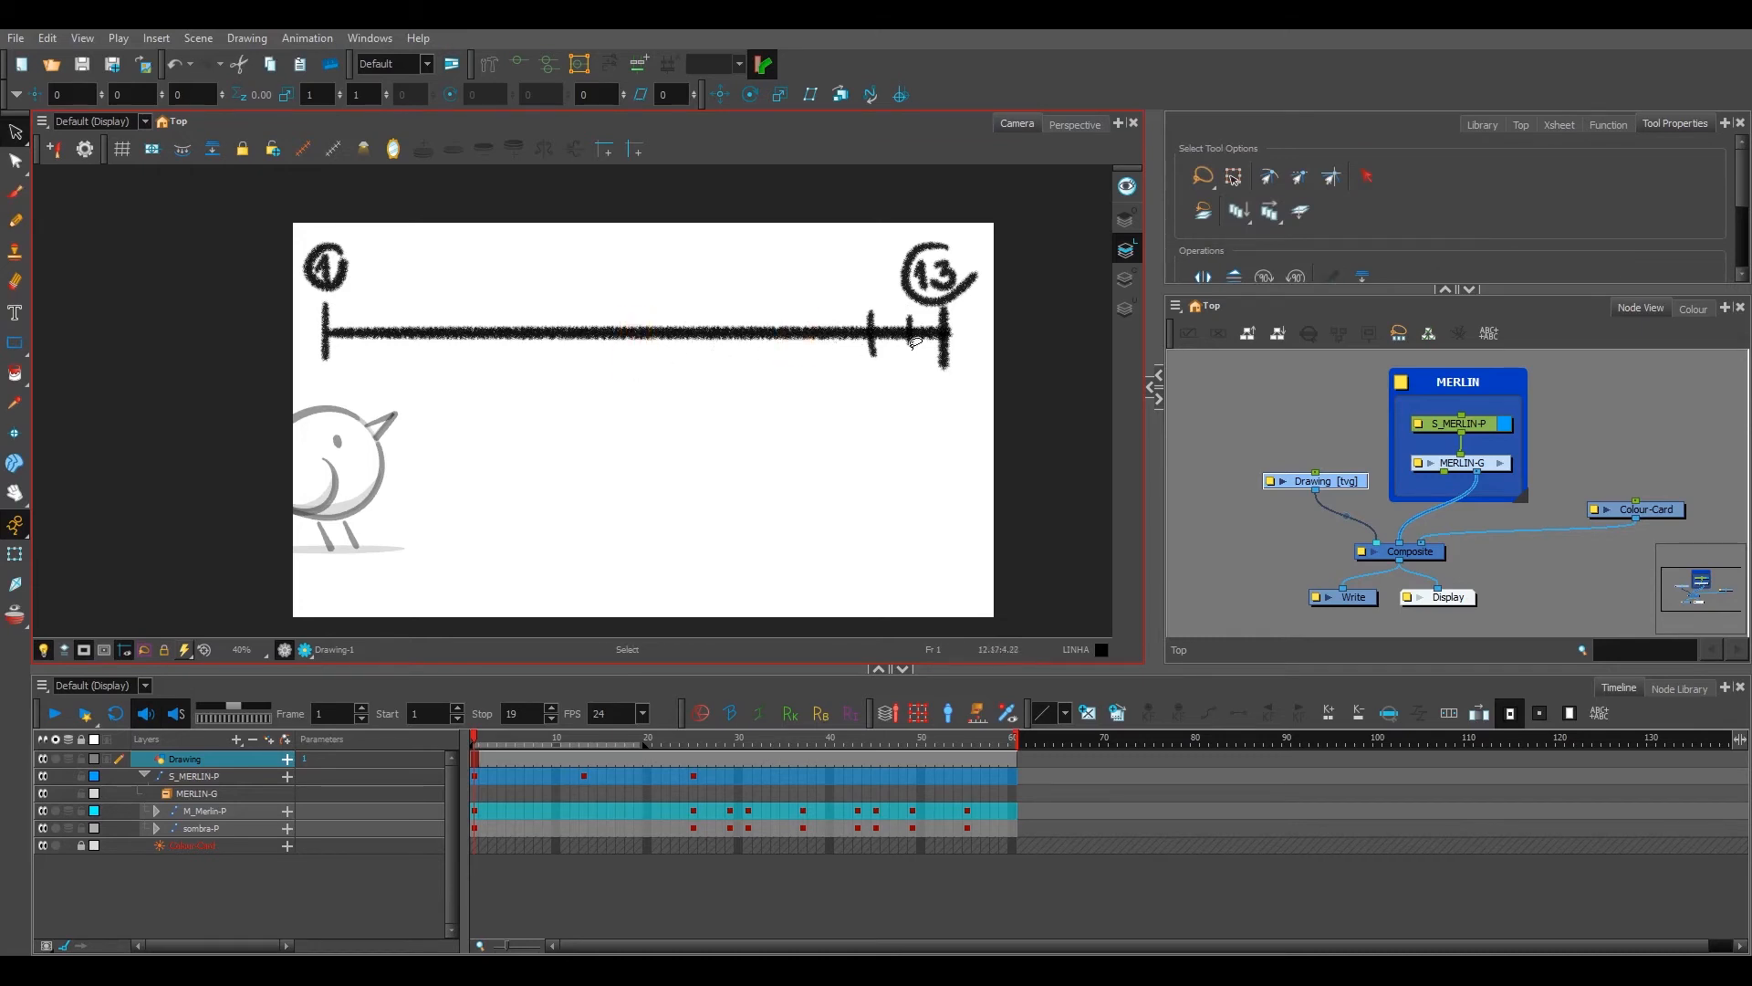
left_click_drag(916, 342, 858, 350)
key("Delete")
Step: Brush a first mark about two thirds along the chart and four successive halving marks towards 13
key("alt+b")
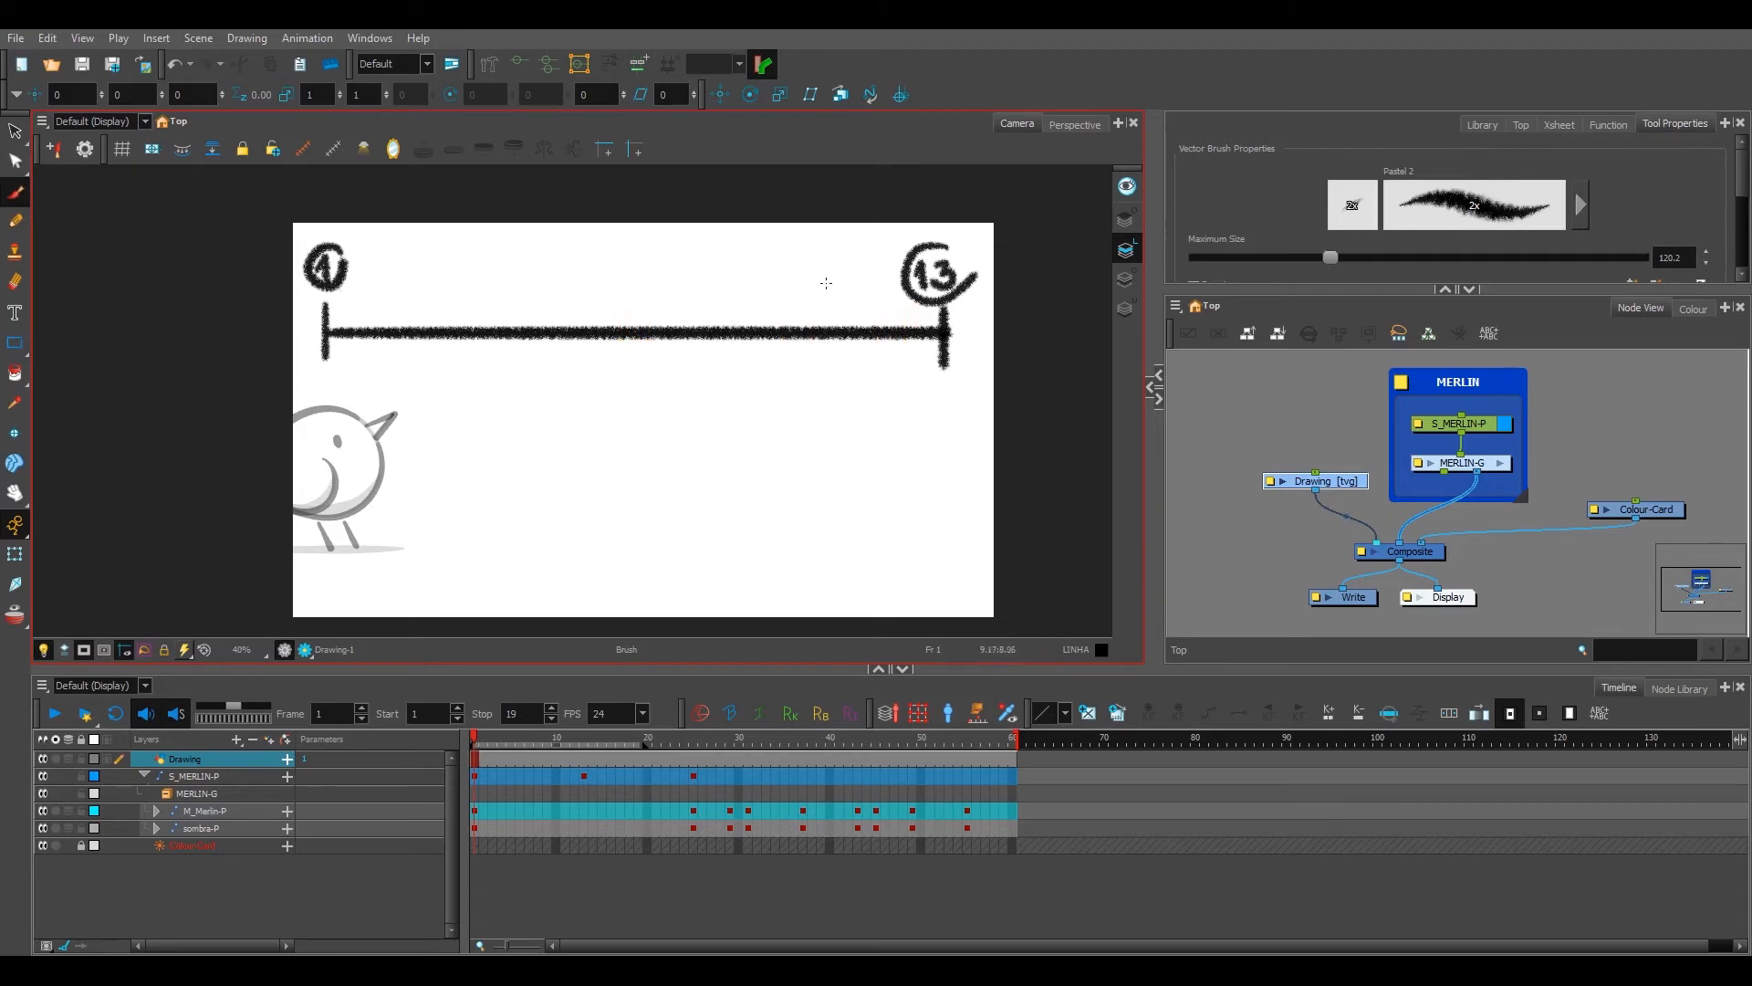
left_click_drag(632, 309, 632, 357)
key("ctrl+z")
left_click_drag(721, 309, 722, 360)
mouse_move(835, 308)
left_mouse_down()
mouse_move(835, 350)
mouse_move(932, 355)
left_mouse_up()
key("ctrl+z")
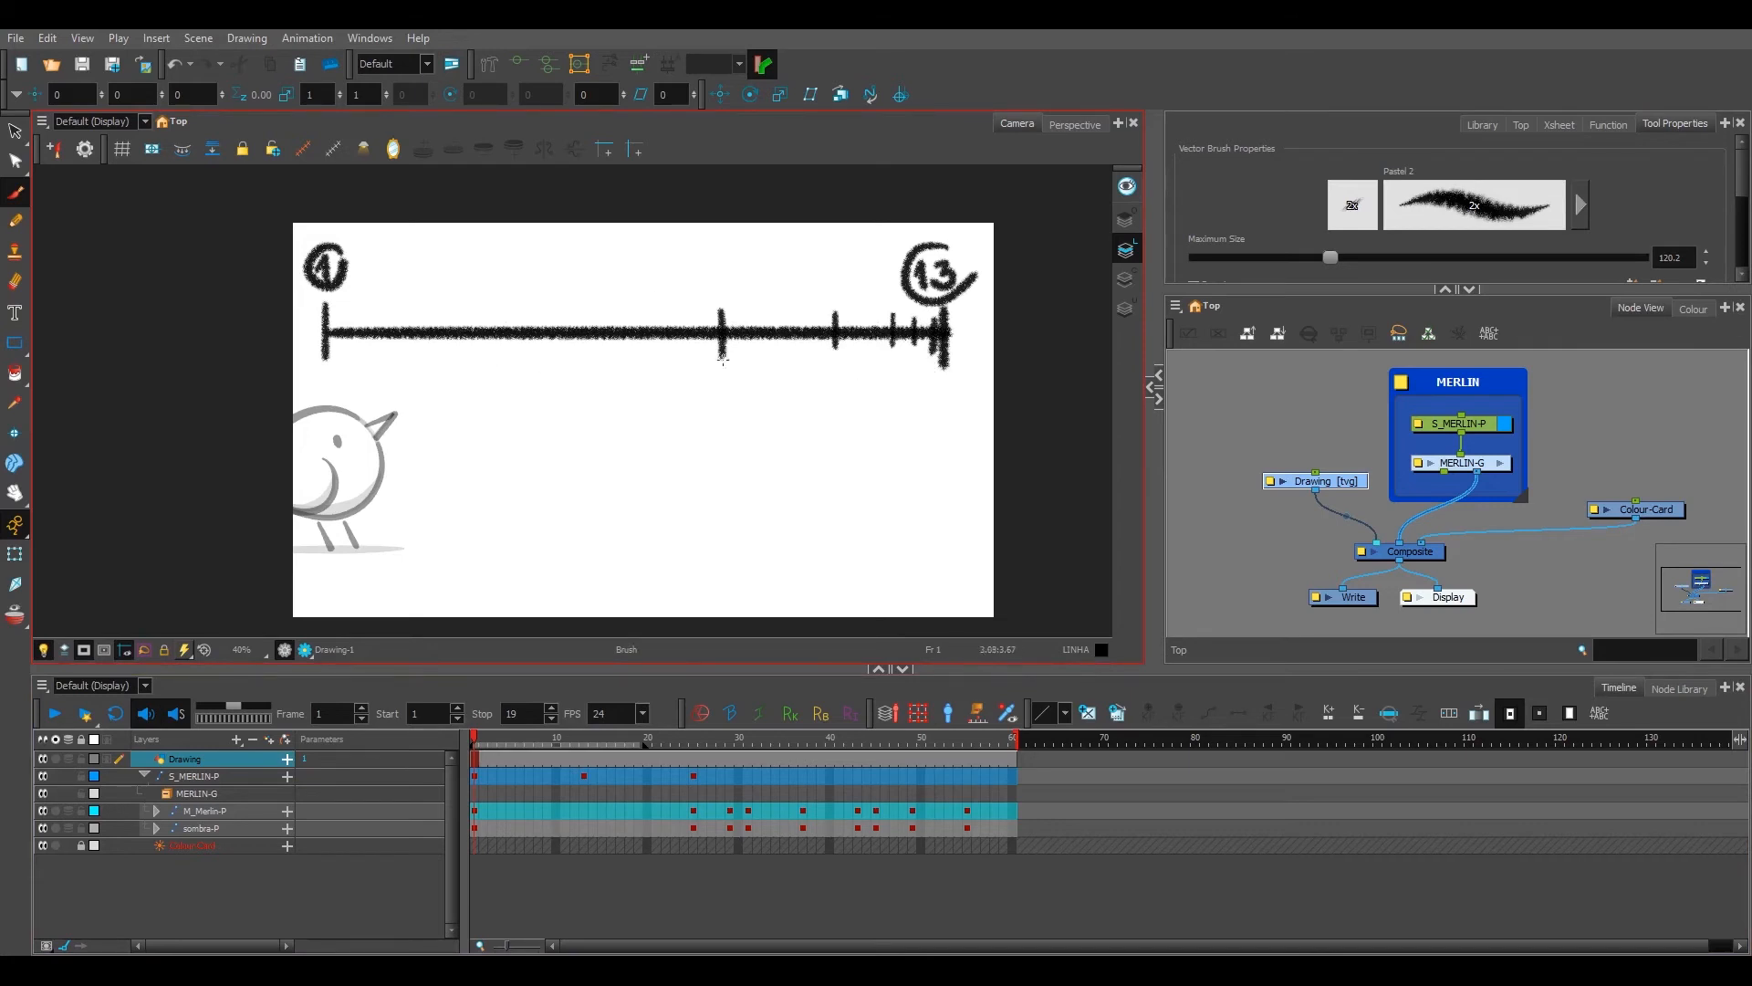
Step: Key the bird's interpolated pose from frame 9 and move that keyframe to frame 3
left_click(482, 776)
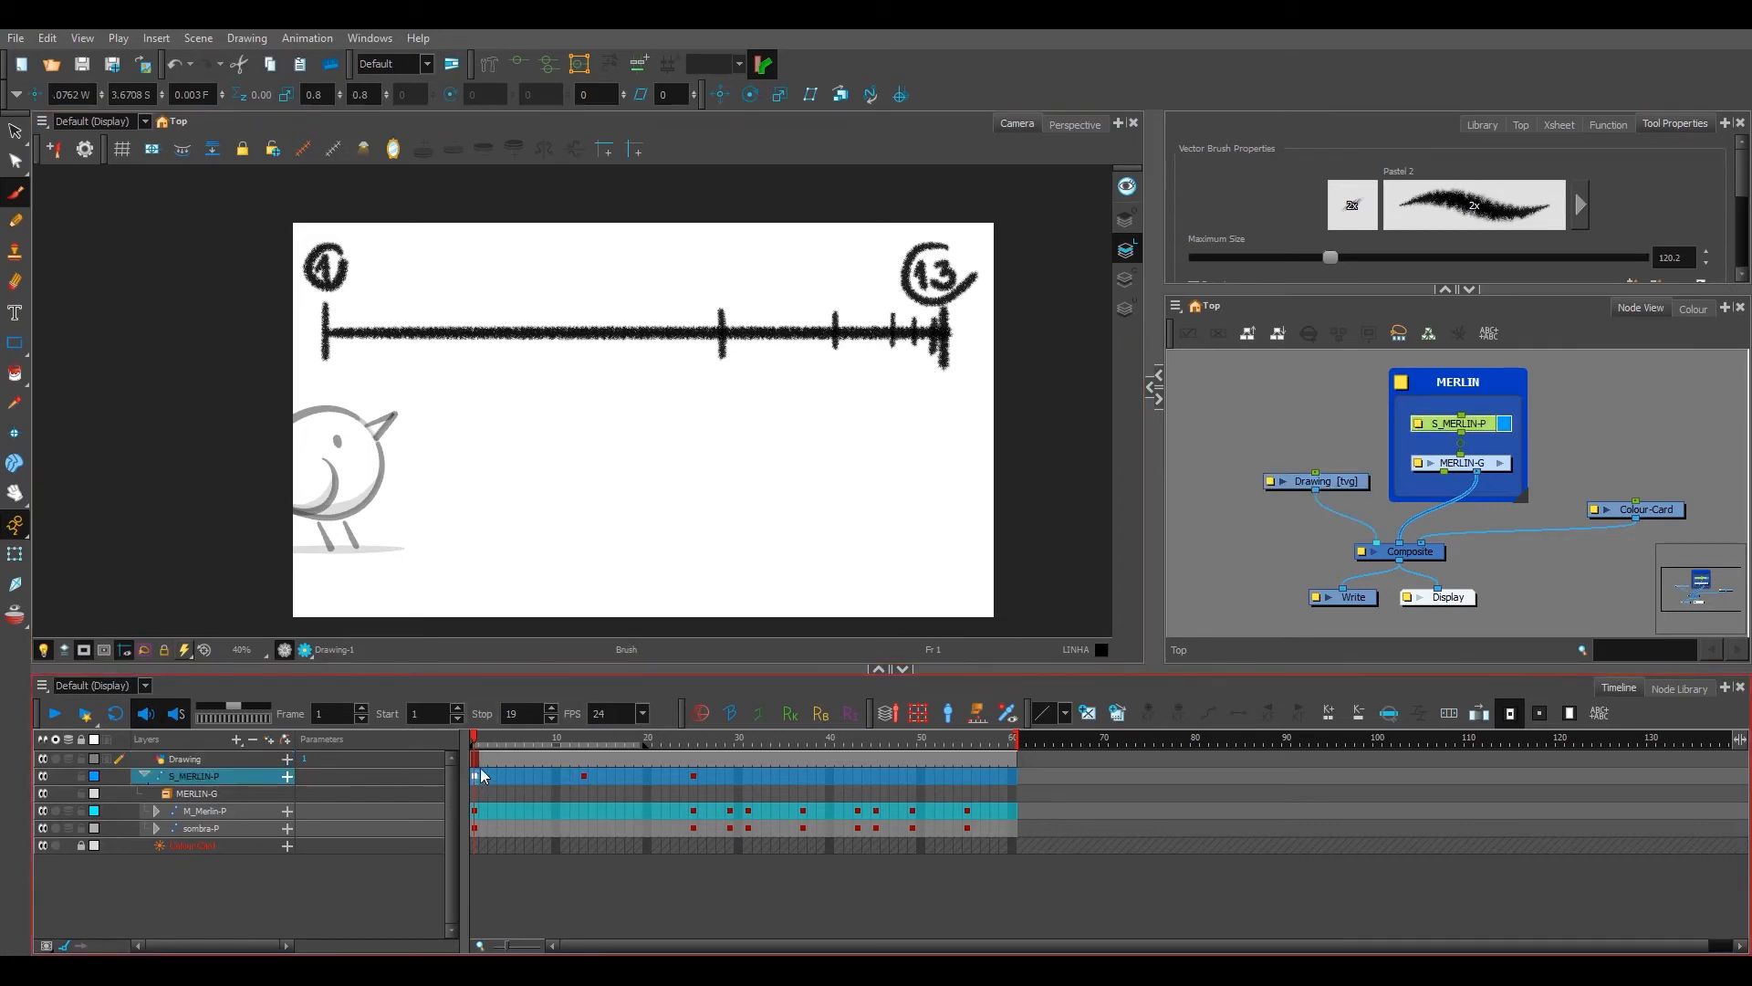
left_click_drag(486, 739, 529, 772)
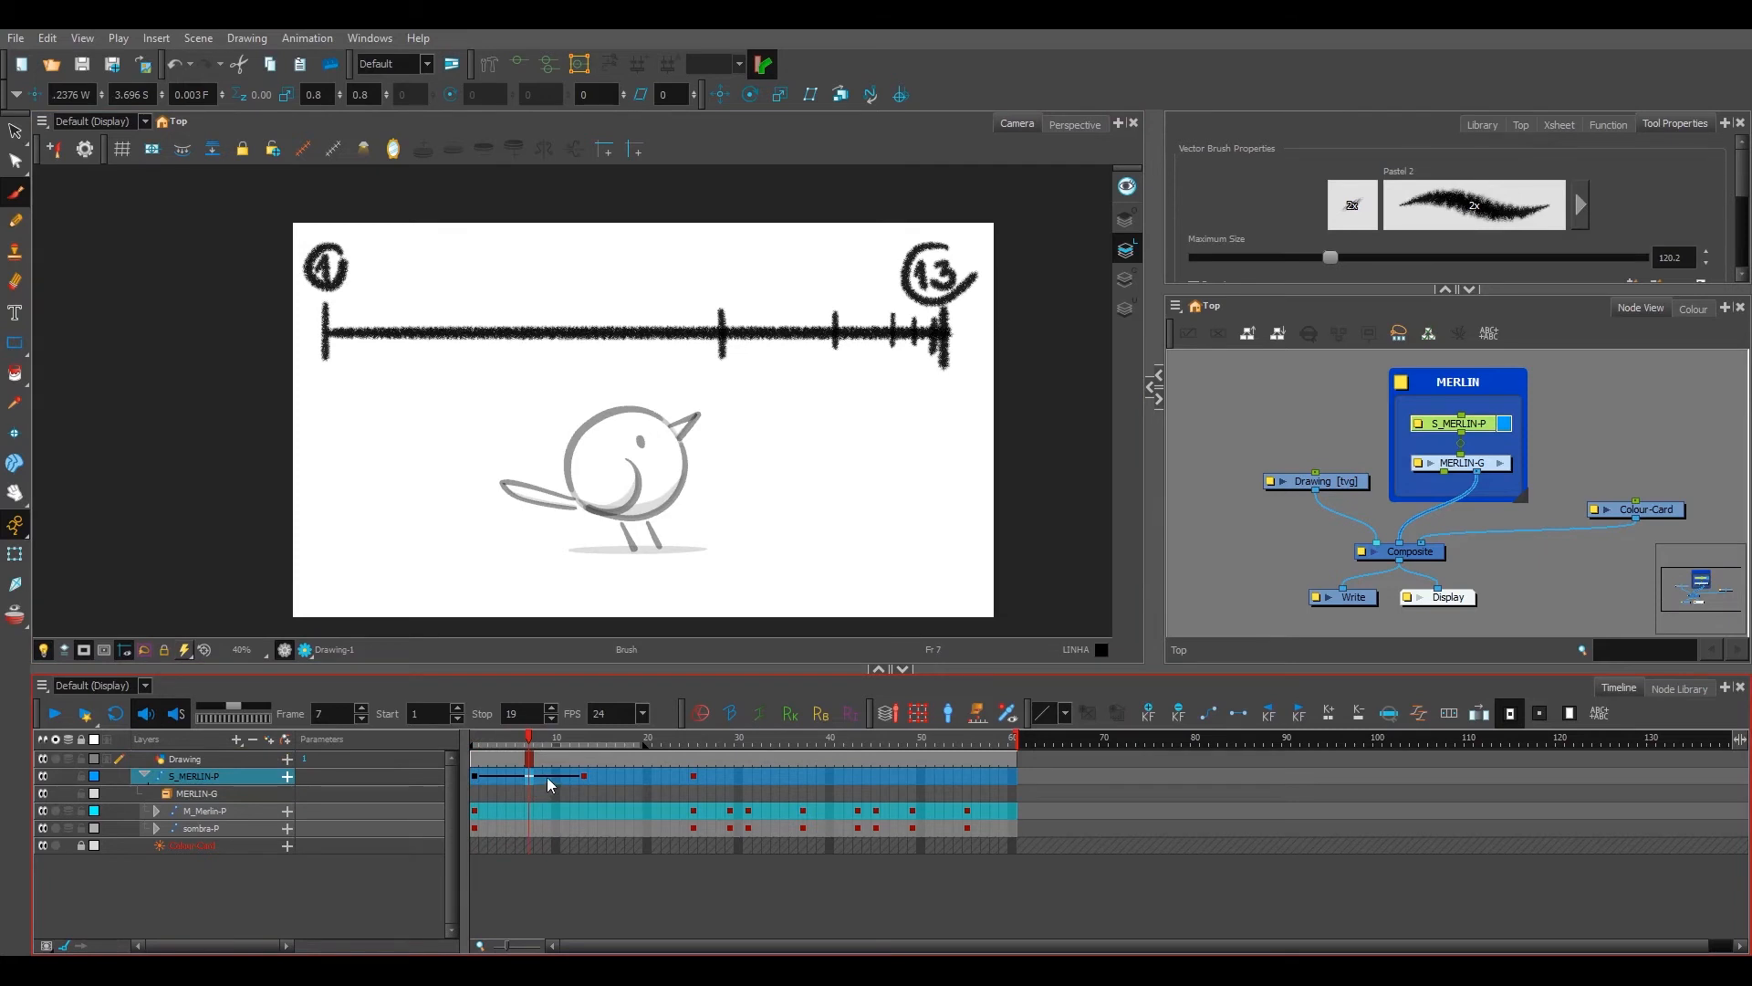
left_click(546, 776)
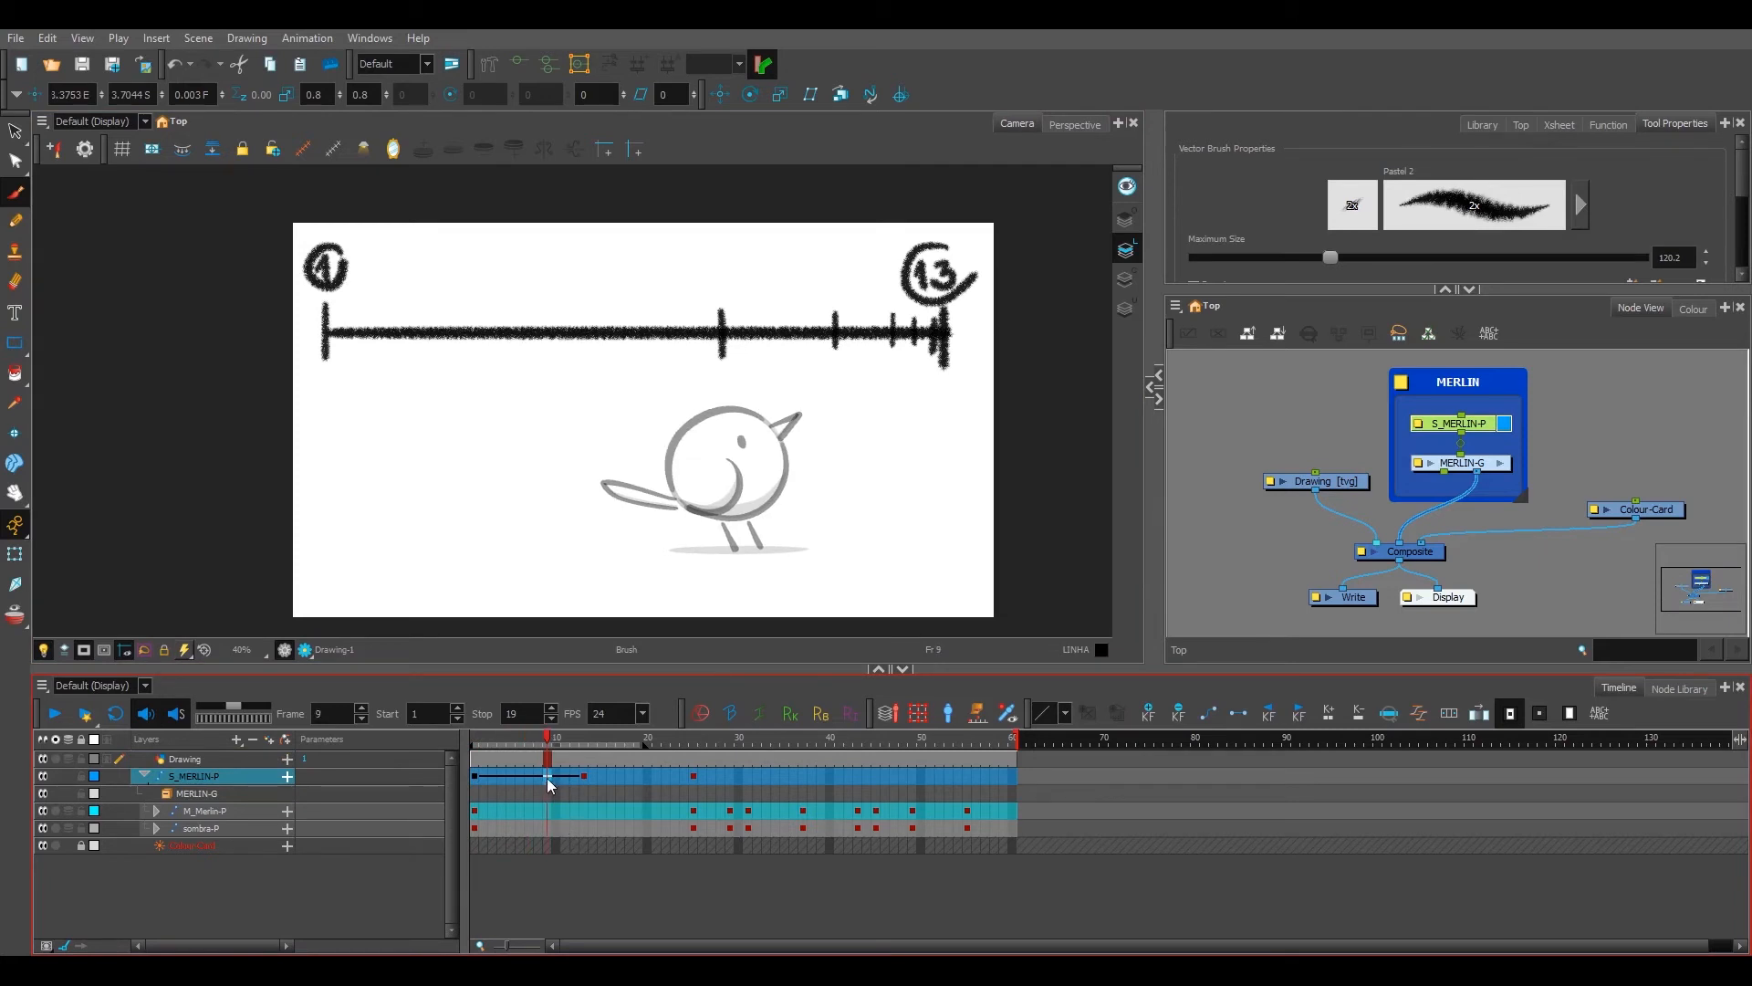
key("comma")
key("period")
key("comma")
key("comma")
key("comma")
key("comma")
key("comma")
key("comma")
Step: Add bird keyframes at frames 5, 7, 9 and 11, each with a pose progressively closer to the one at 13
left_click(540, 777)
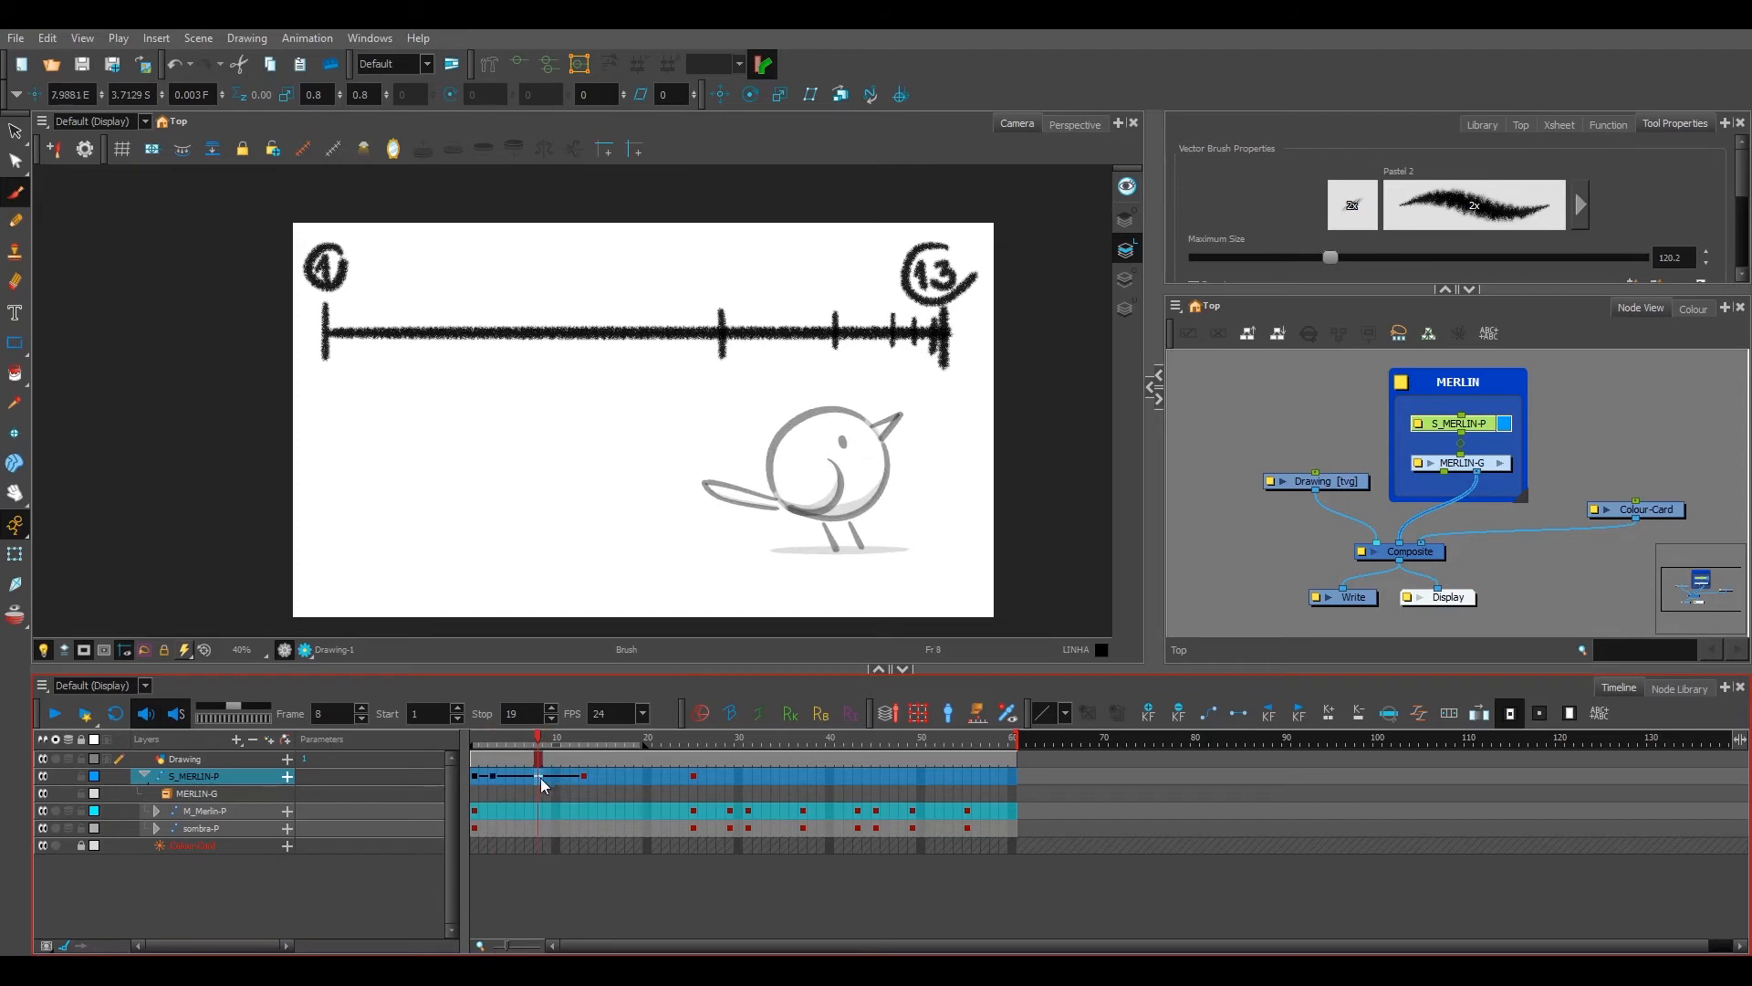
left_click(548, 782)
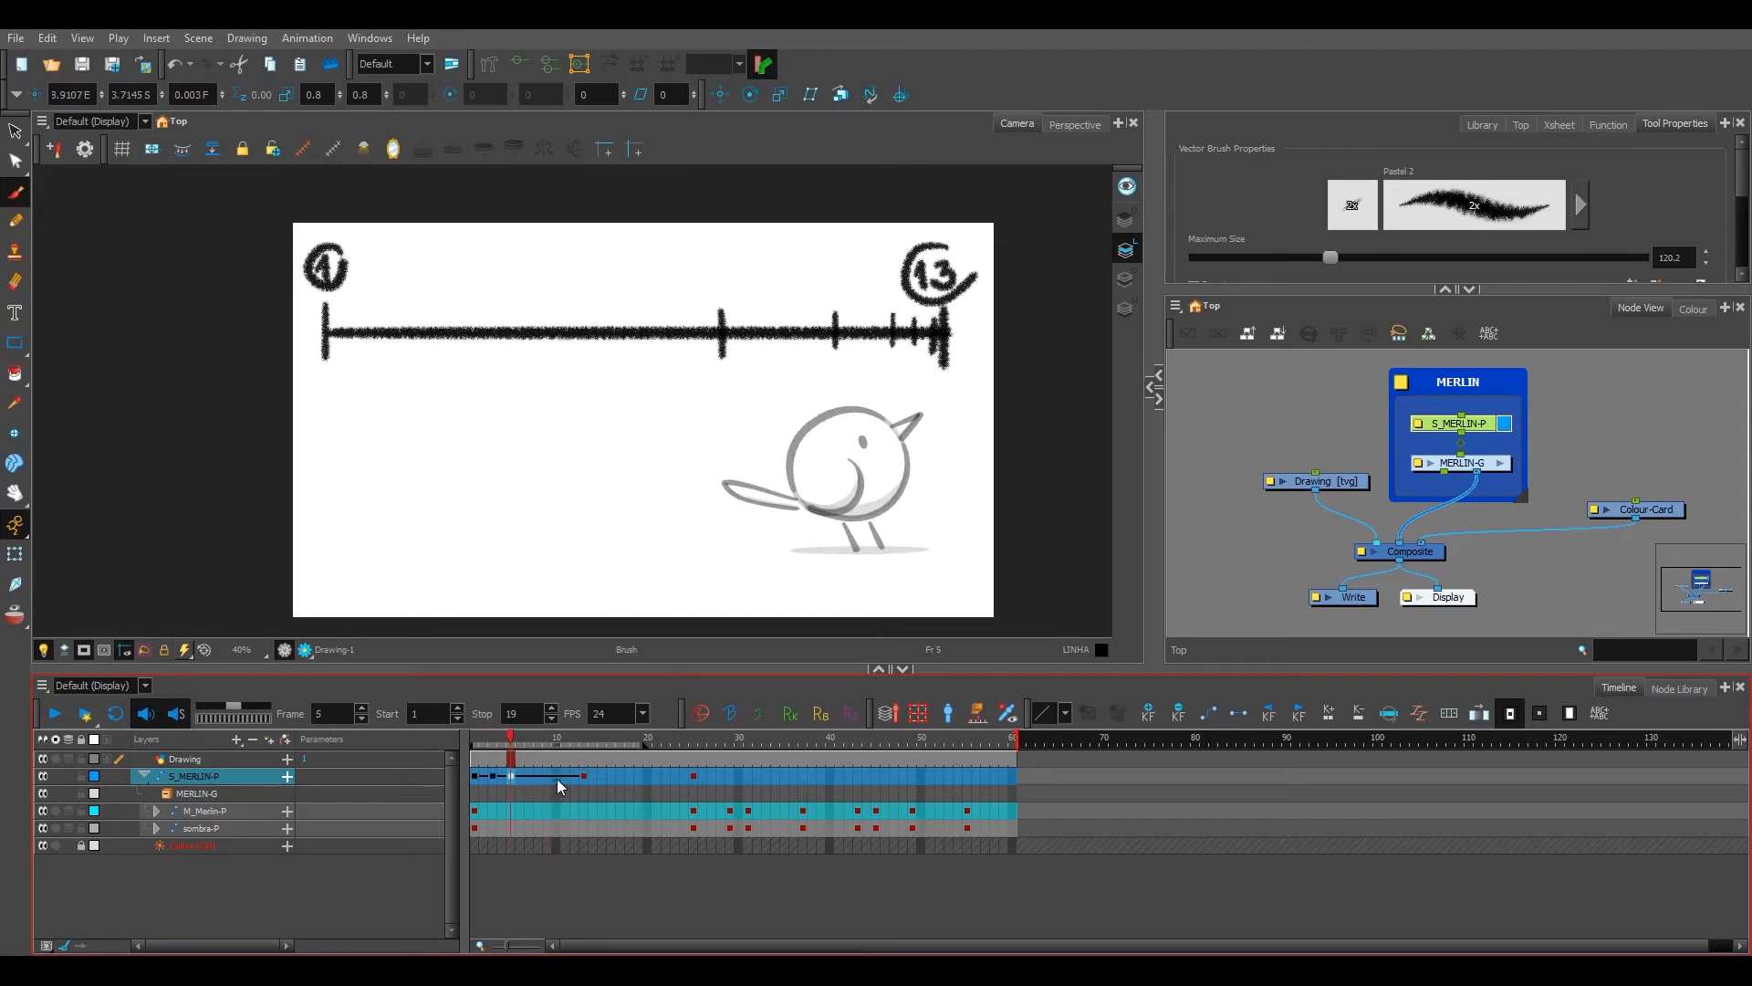
left_click(556, 779)
left_click(549, 779)
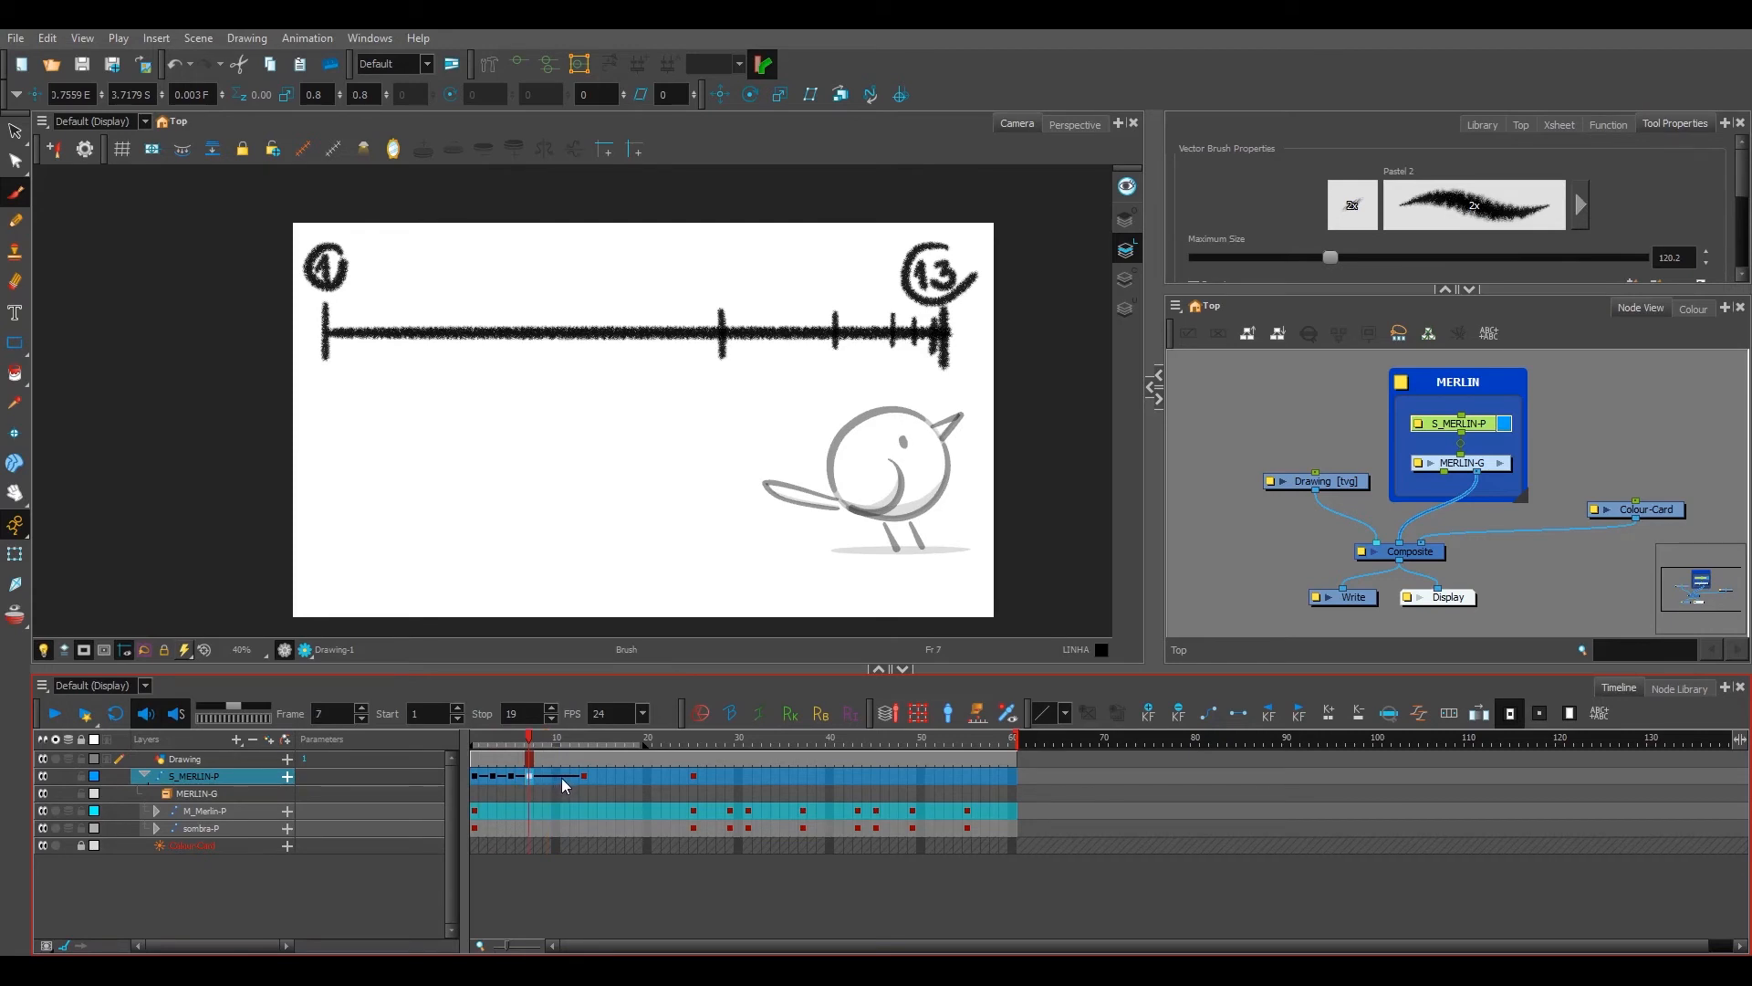
left_click(562, 781)
left_click(571, 781)
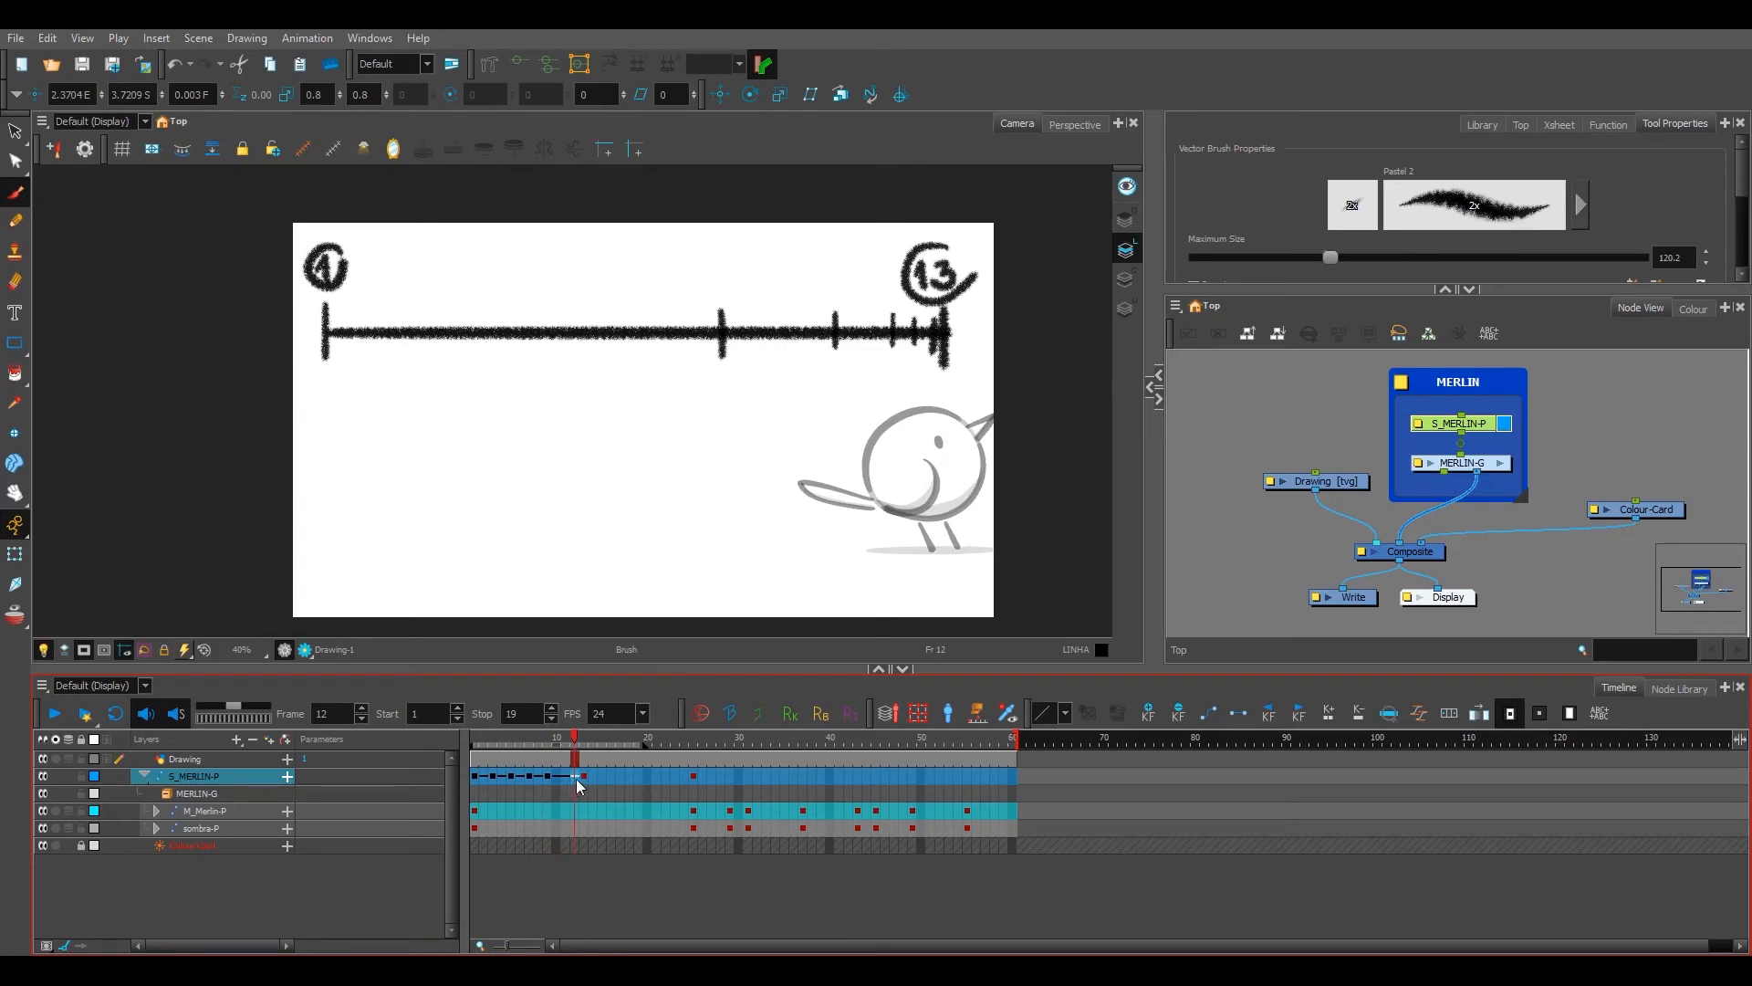
left_click(571, 741)
left_click(574, 742)
left_click(568, 775)
Step: Remove the interpolation from the bird's keyframes between frames 1 and 13 and play the ease-out slide several times
left_click(479, 777)
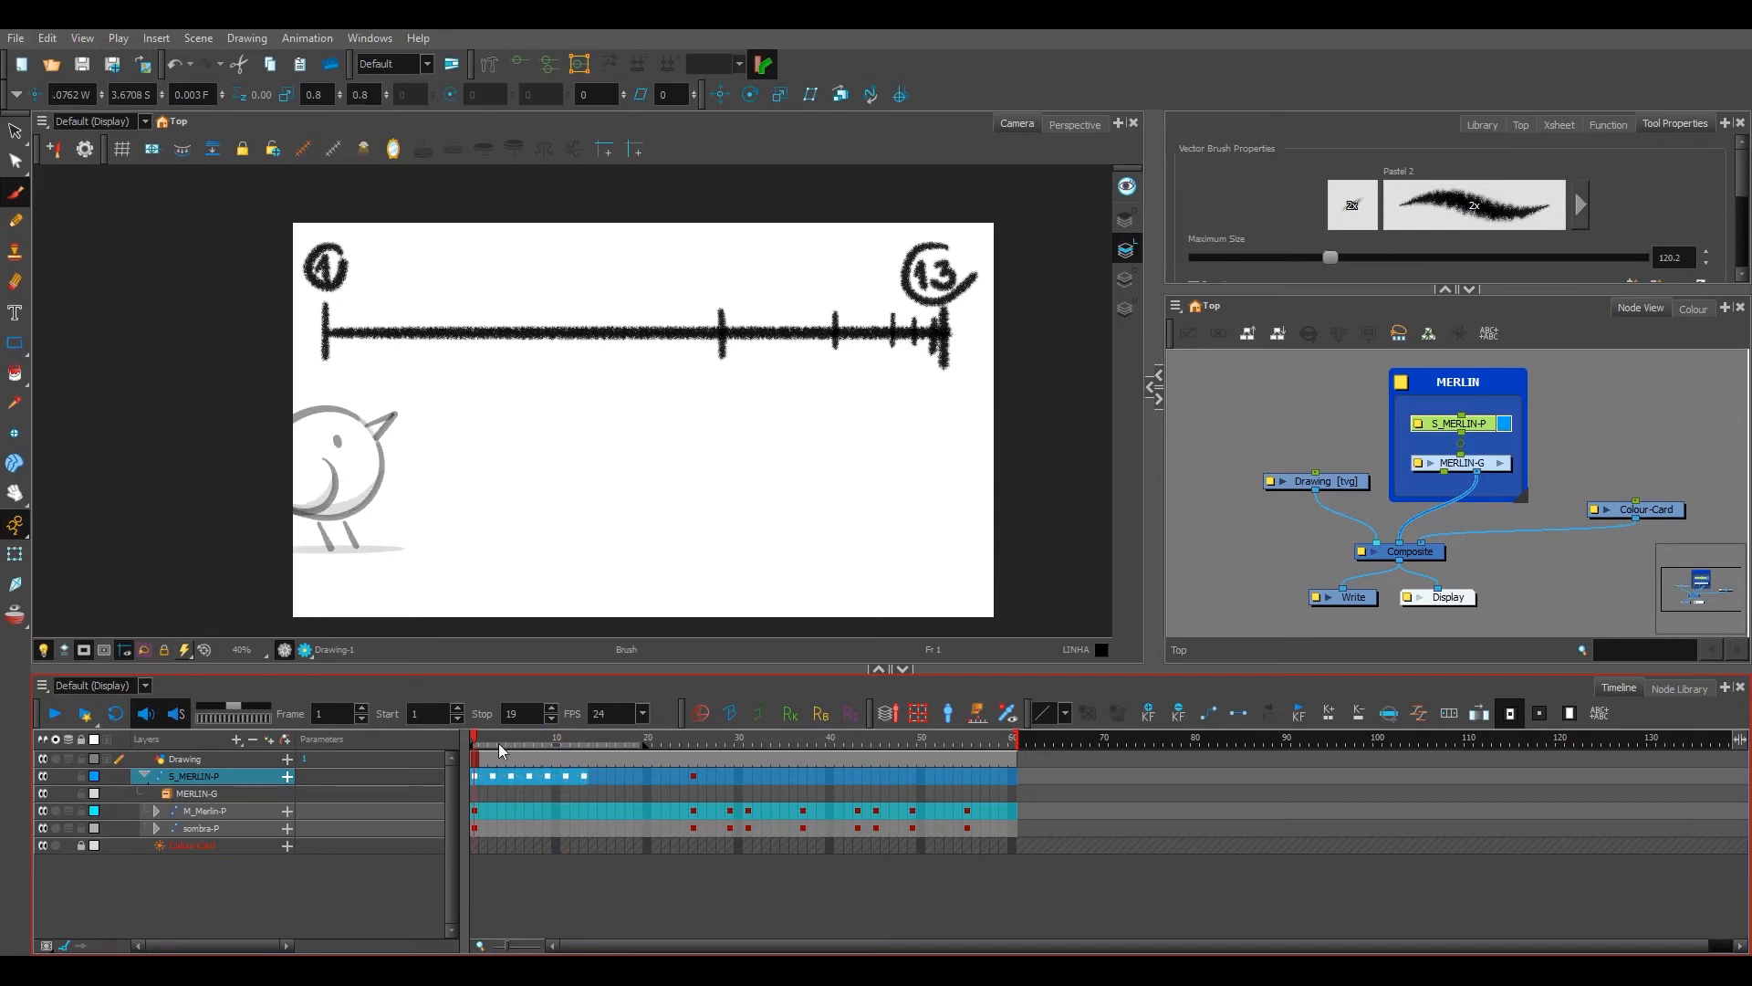
key("Return")
key("Return")
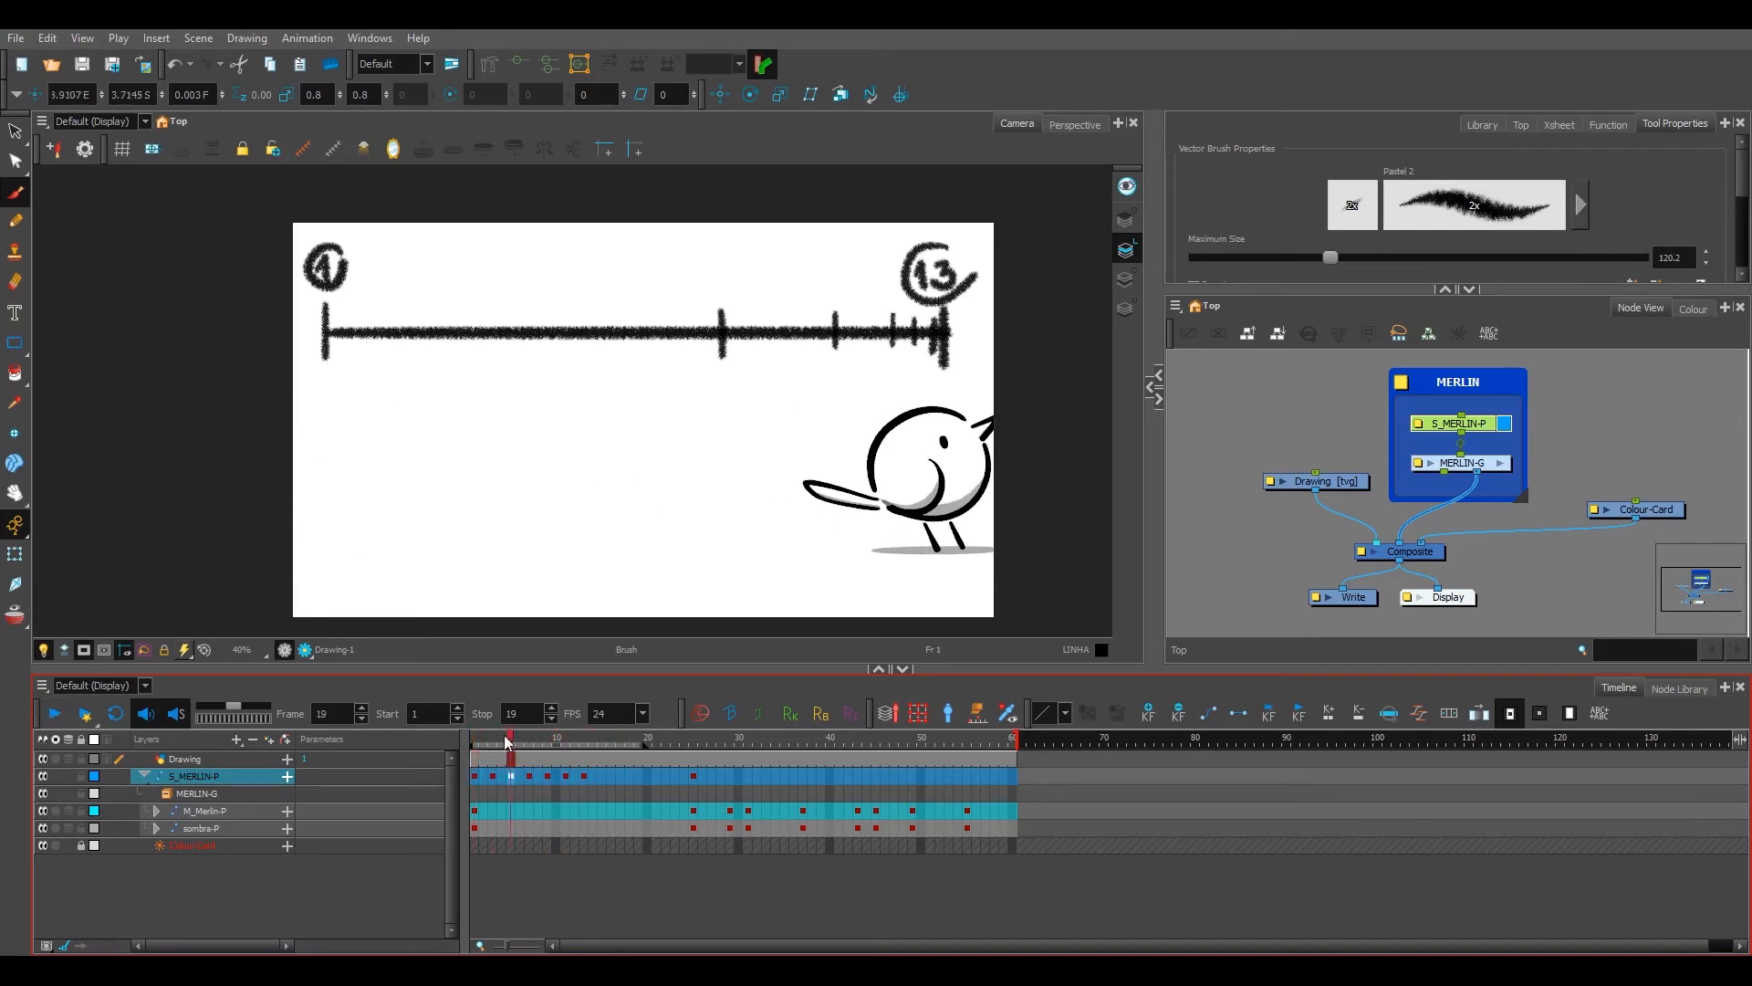
left_click(495, 777)
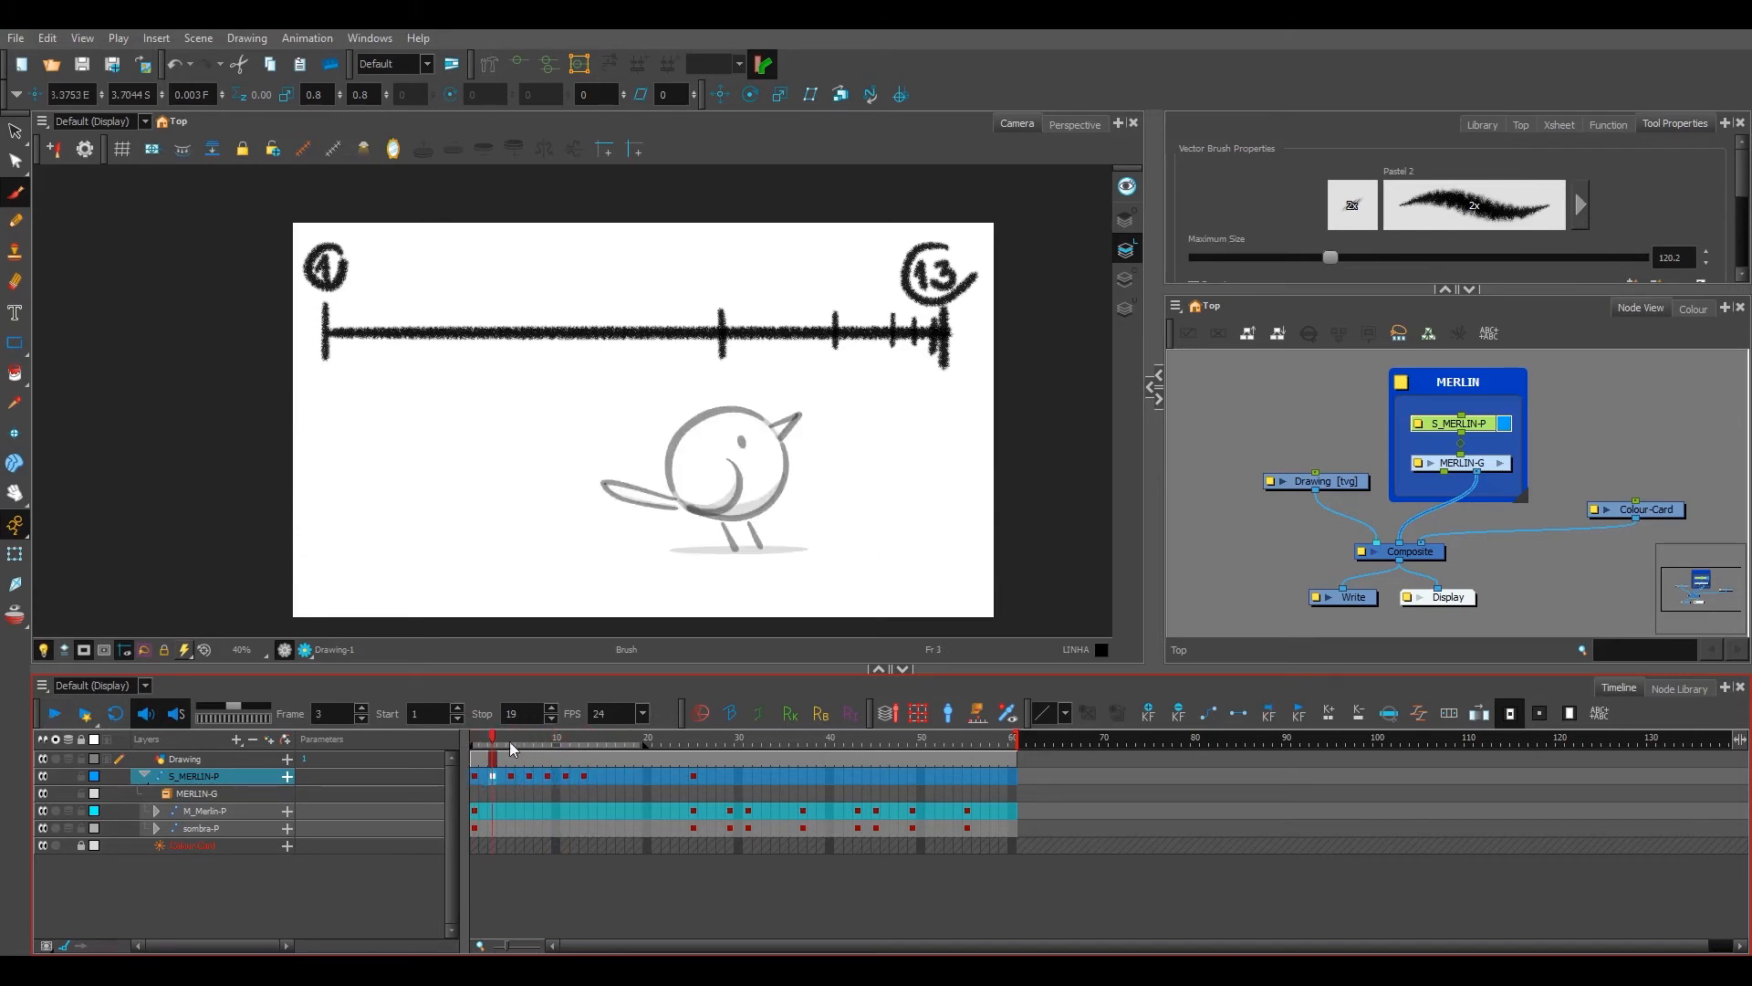
key("Return")
left_click(486, 741)
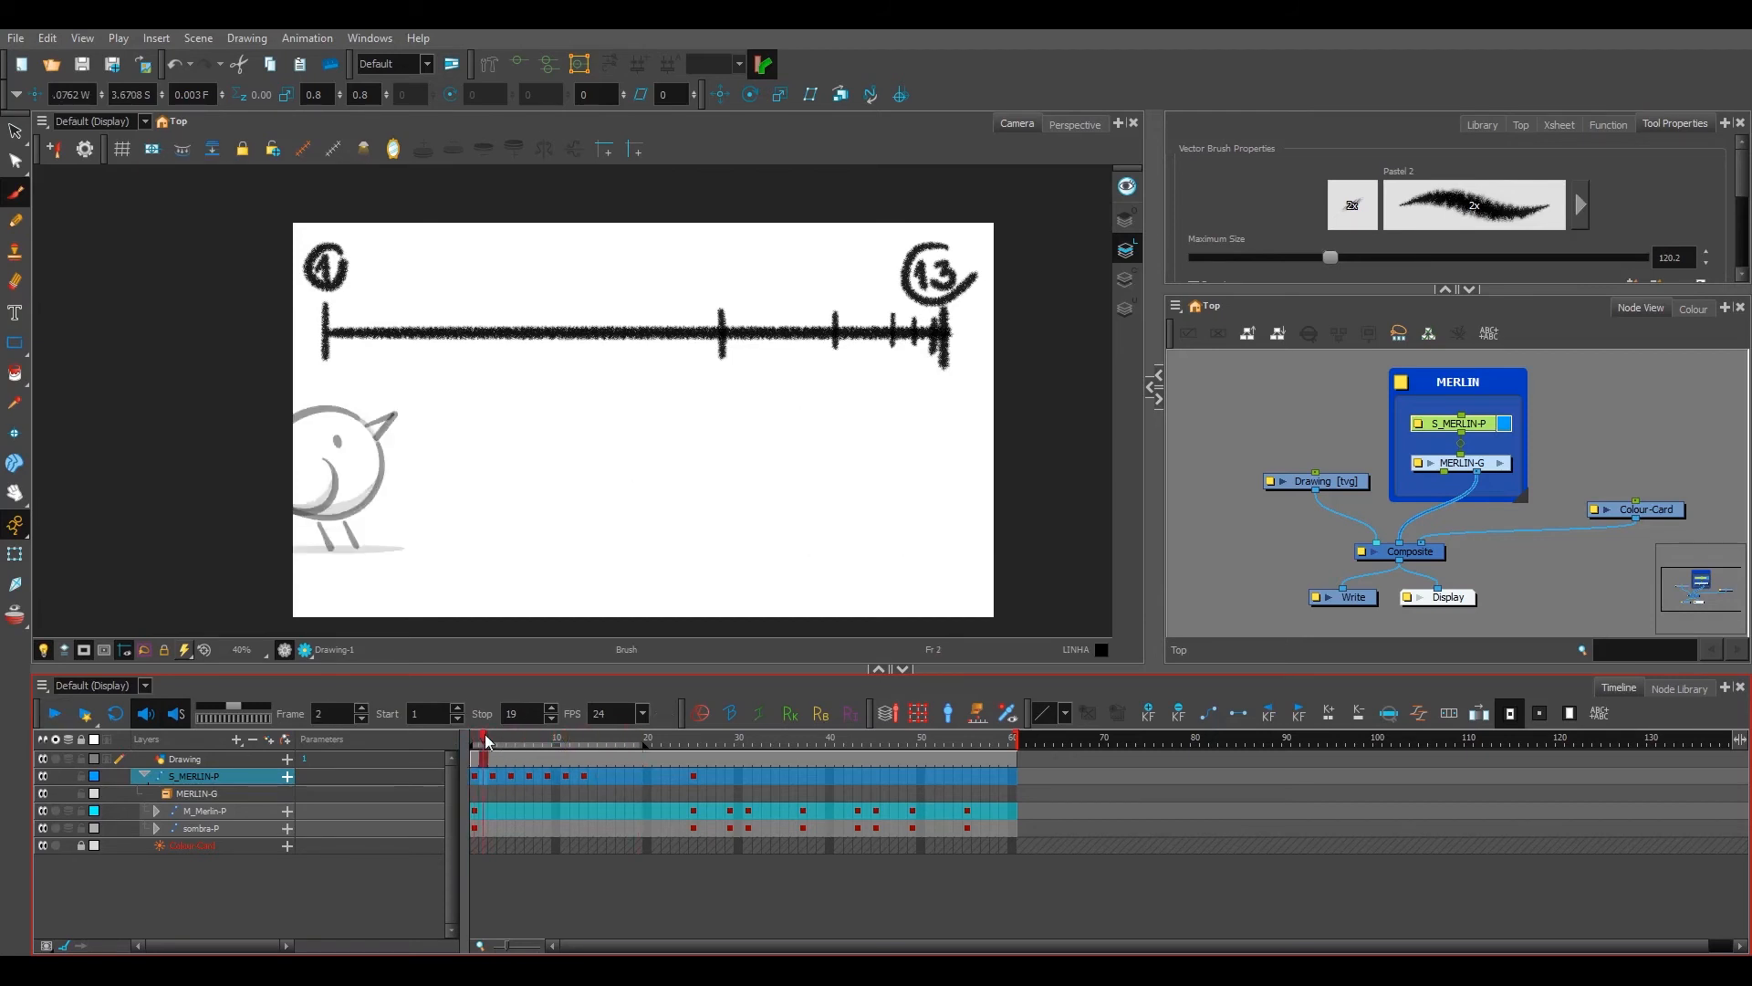
key("Return")
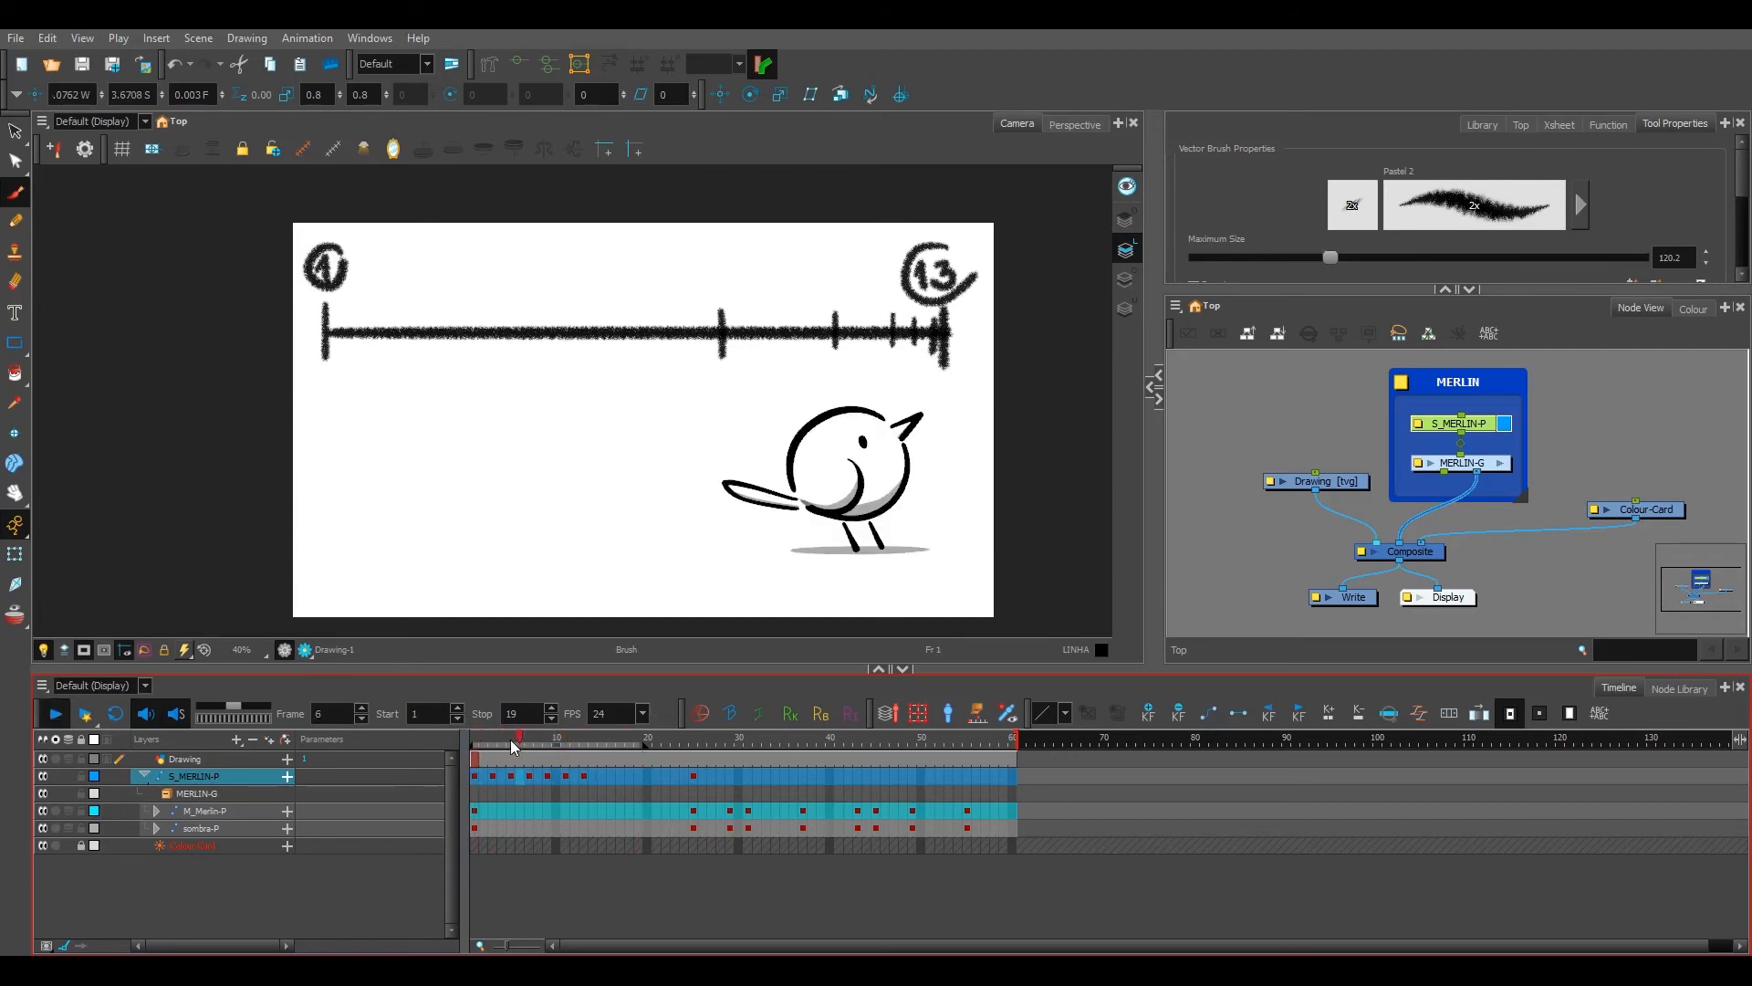
left_click(490, 739)
key("Return")
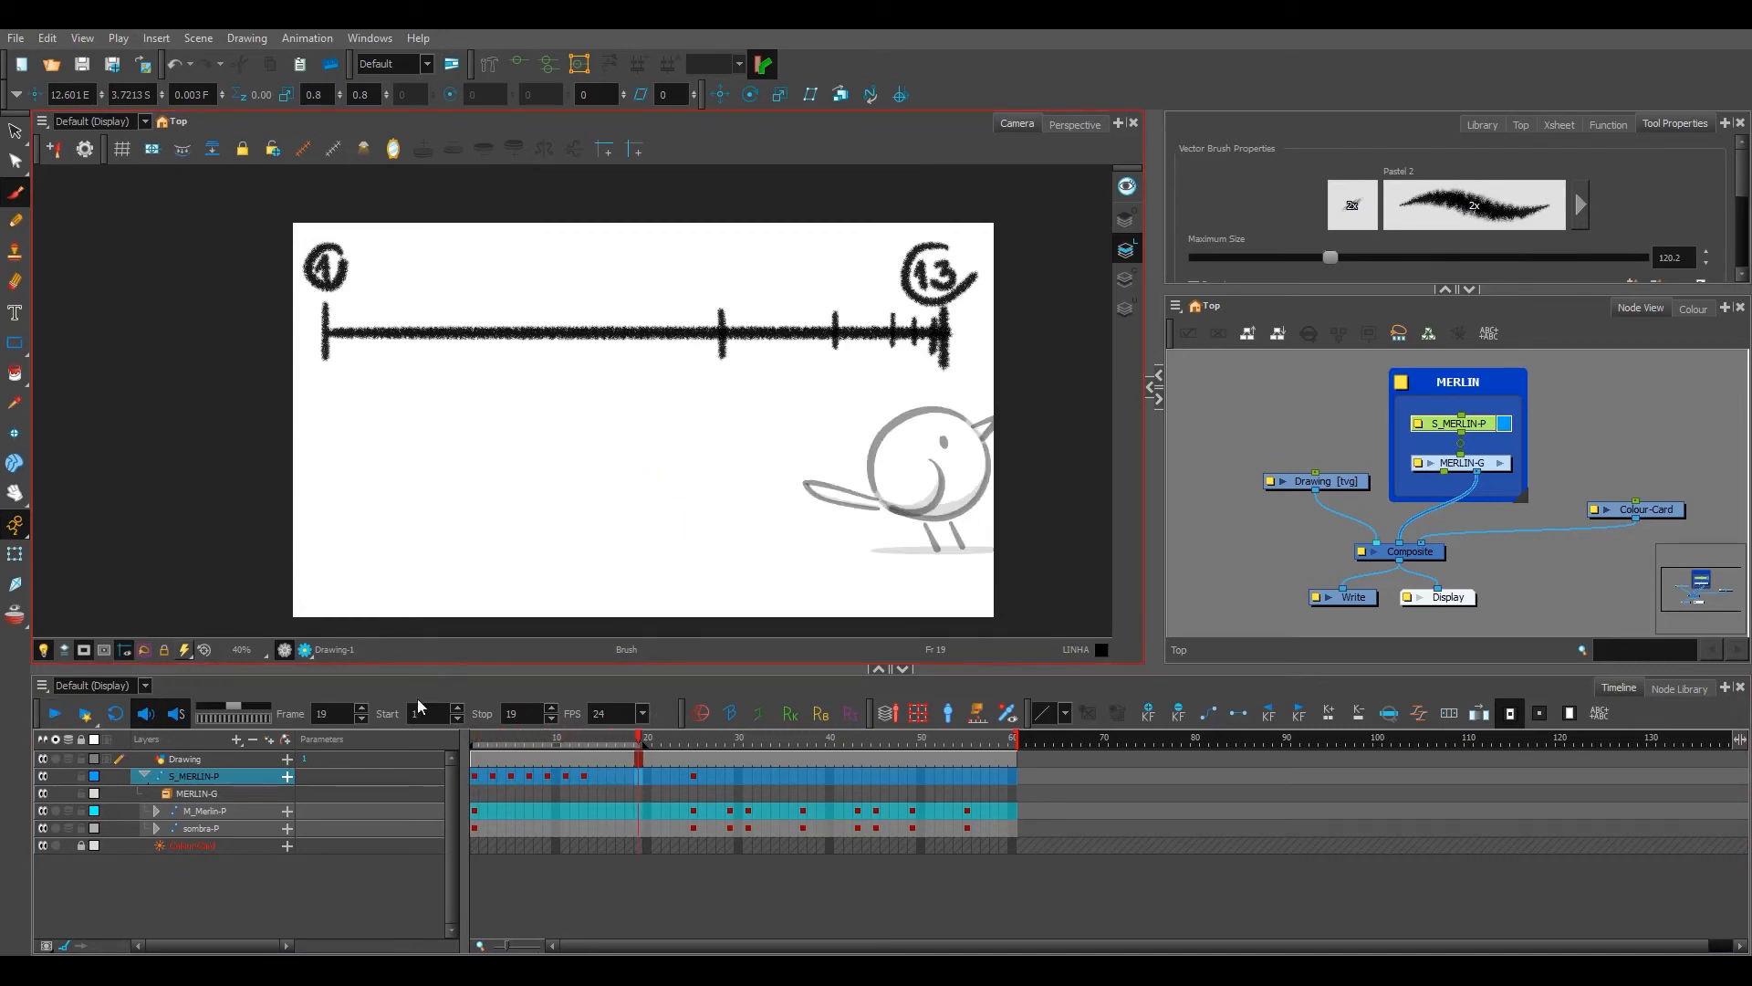
Step: Delete the bird's slide keyframes from frame 3 to 13 and shift the jump keyframes from frame 25 so they start at frame 1
left_click_drag(501, 776, 597, 776)
key("shift+t")
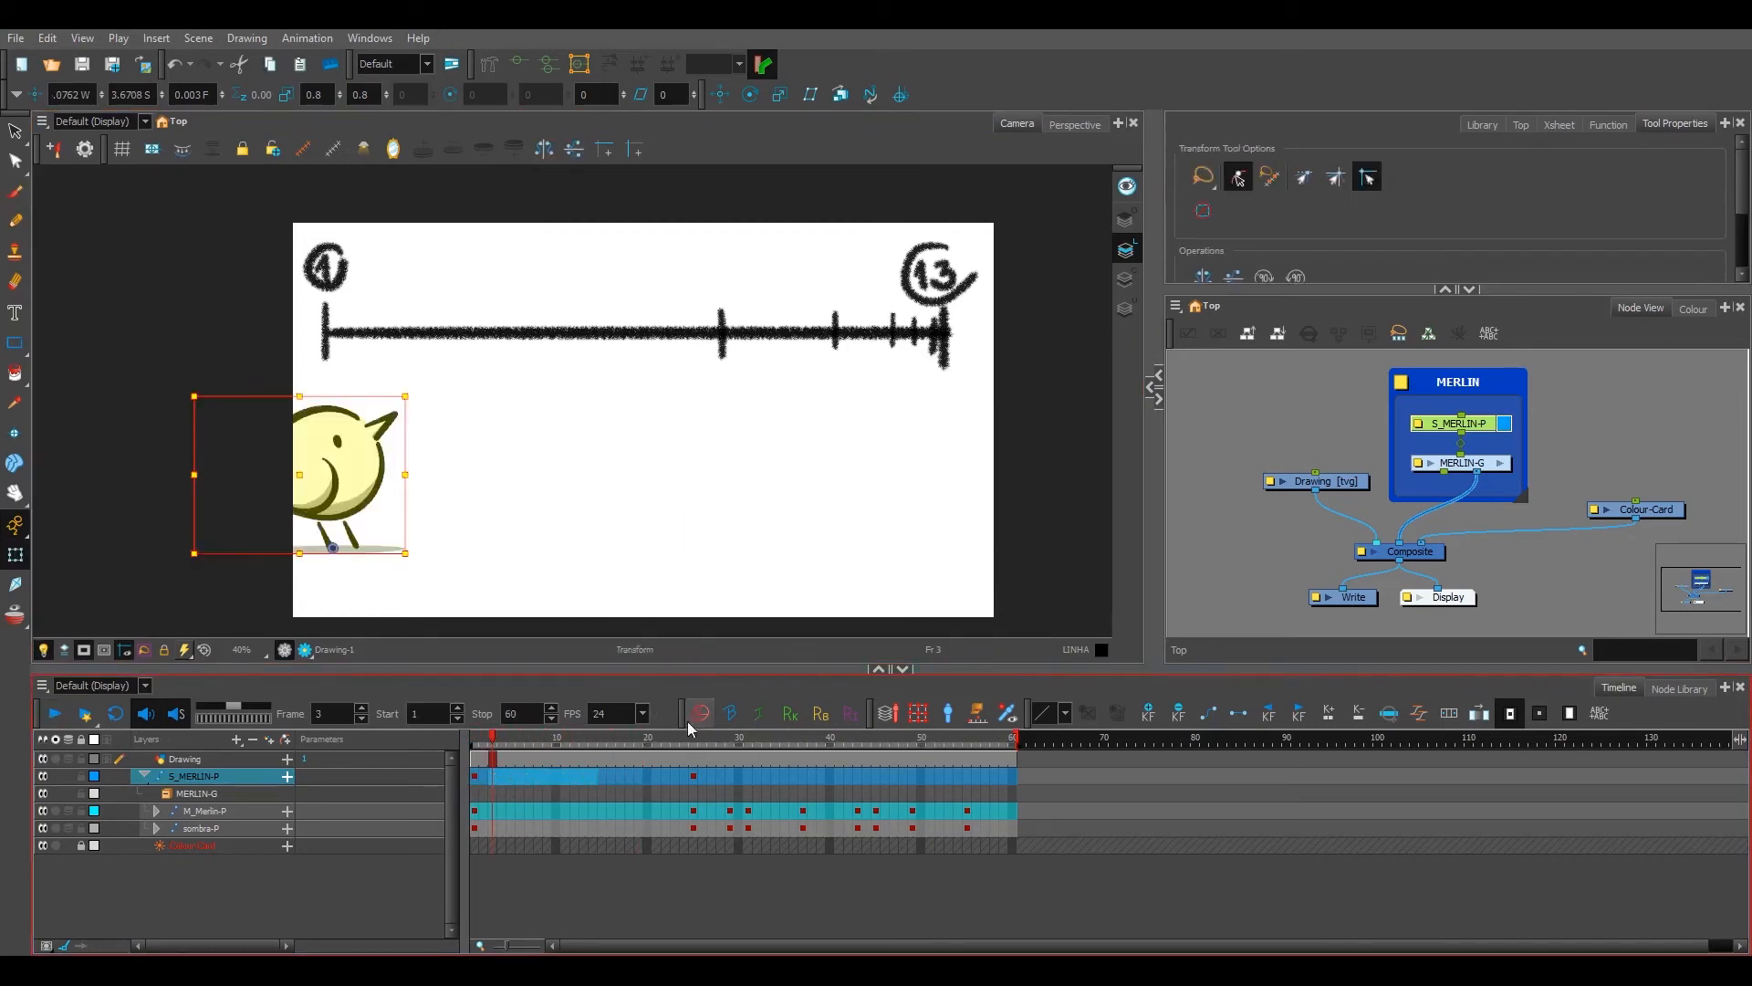
left_click(694, 741)
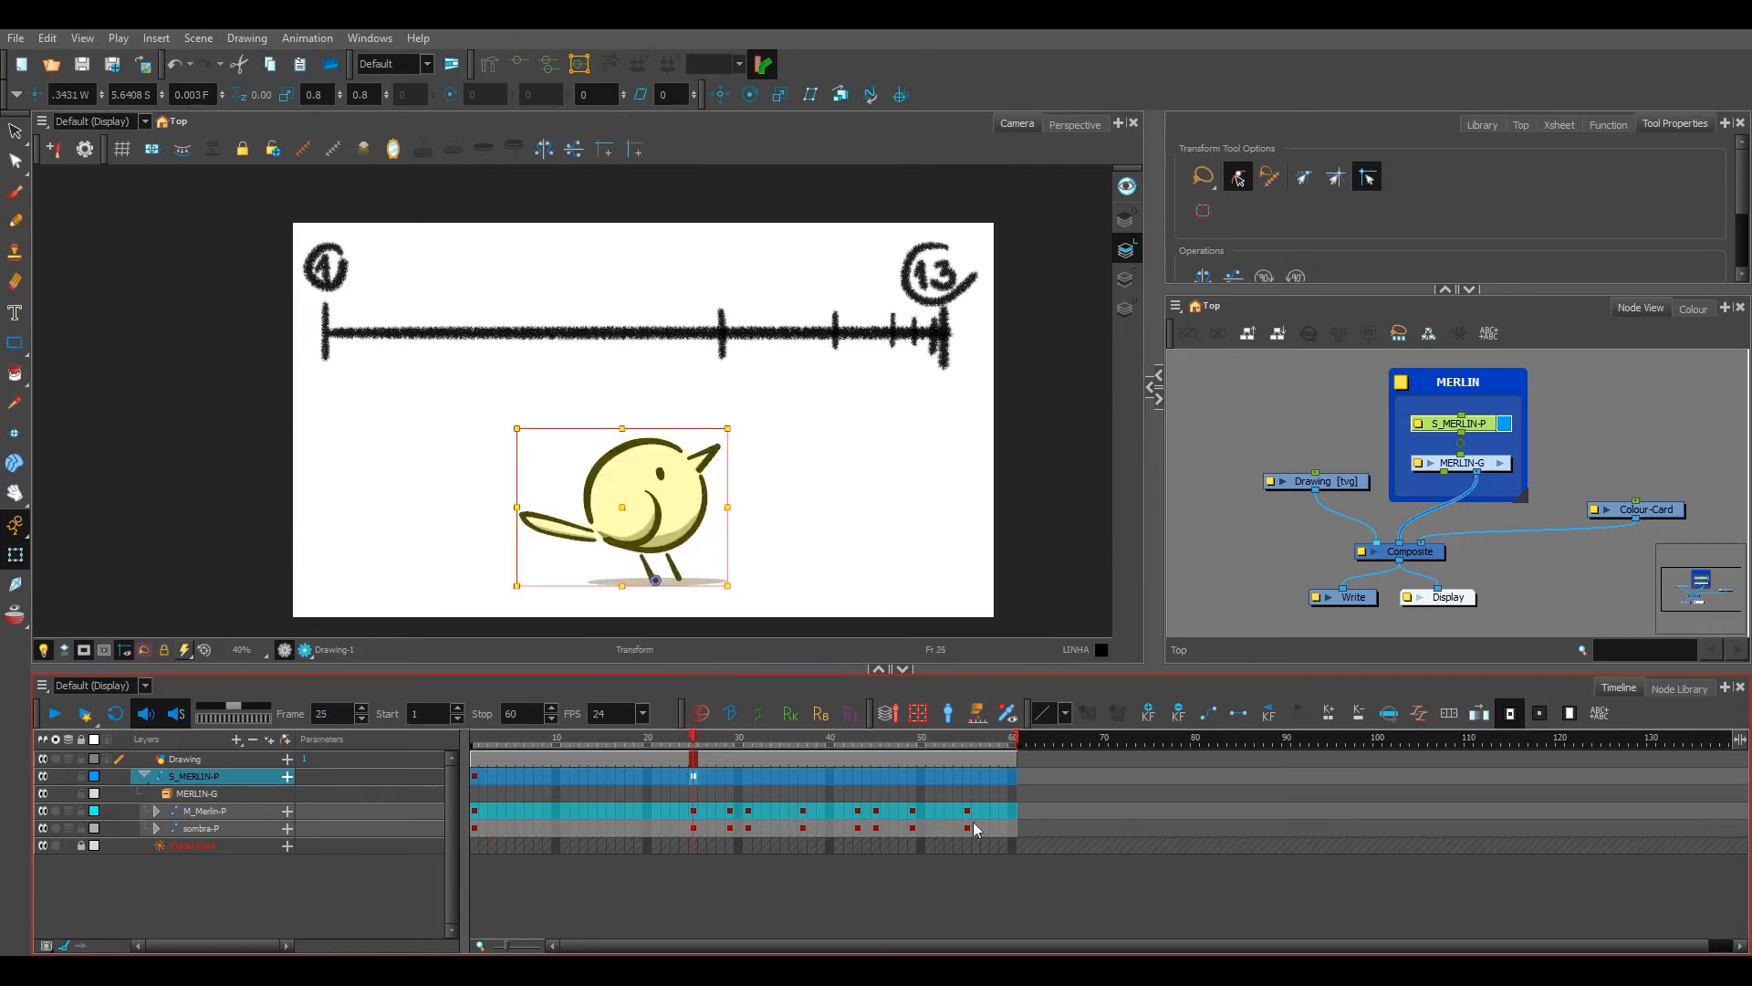
left_click_drag(973, 824, 480, 774)
left_click(564, 743)
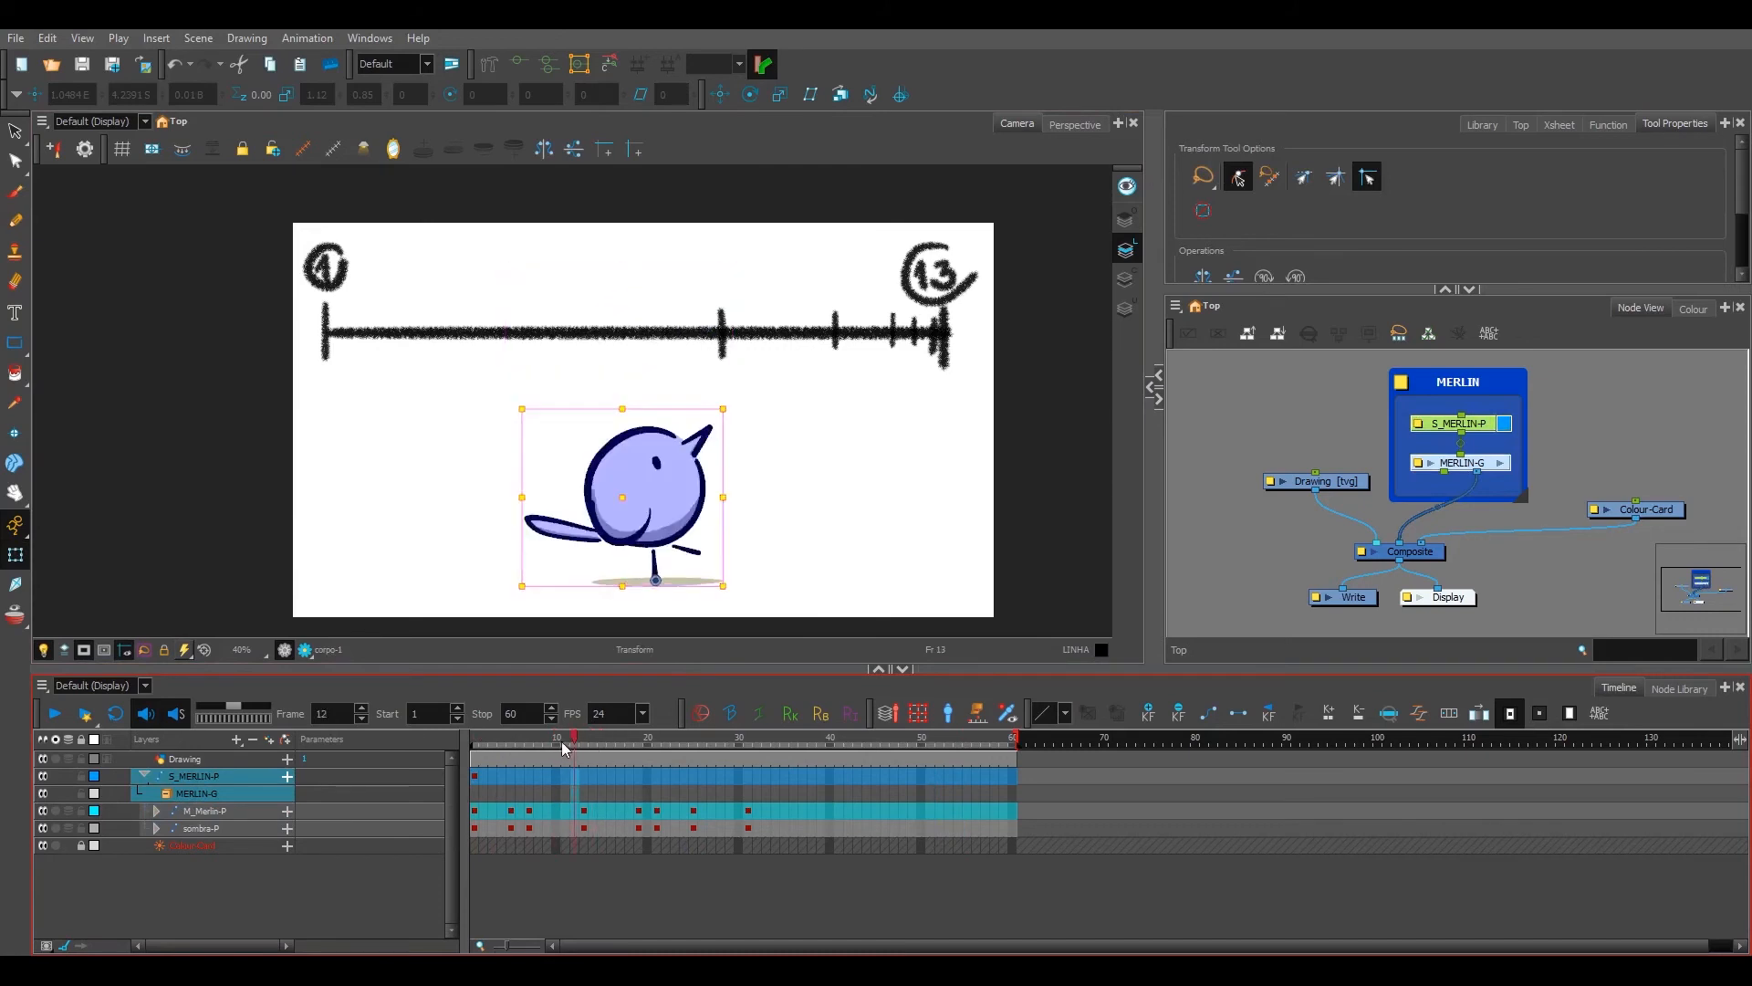
Step: Disable the timing chart's Drawing node and play the bird's jump from the start
left_click(1270, 481)
key("Return")
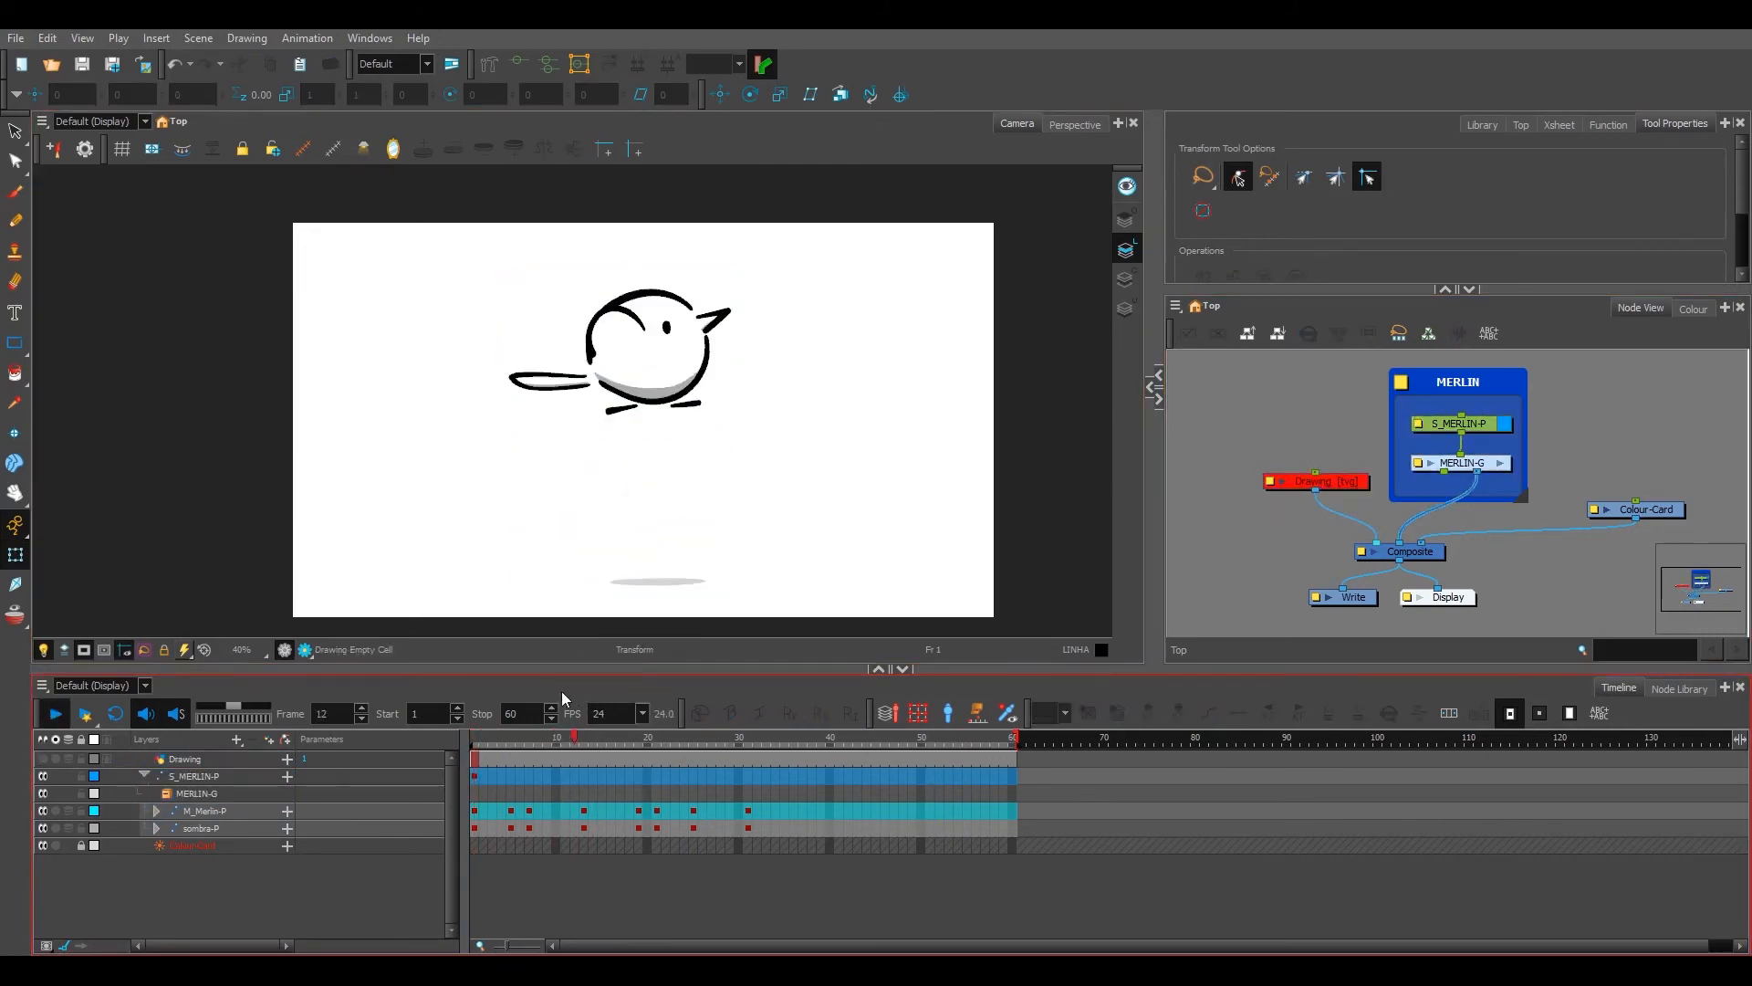
left_click(477, 740)
key("Return")
Step: Turn the bird and shadow keyframes at frames 7 and 13 into interpolated motion keyframes
left_click_drag(540, 738, 584, 741)
left_click_drag(530, 812, 530, 828)
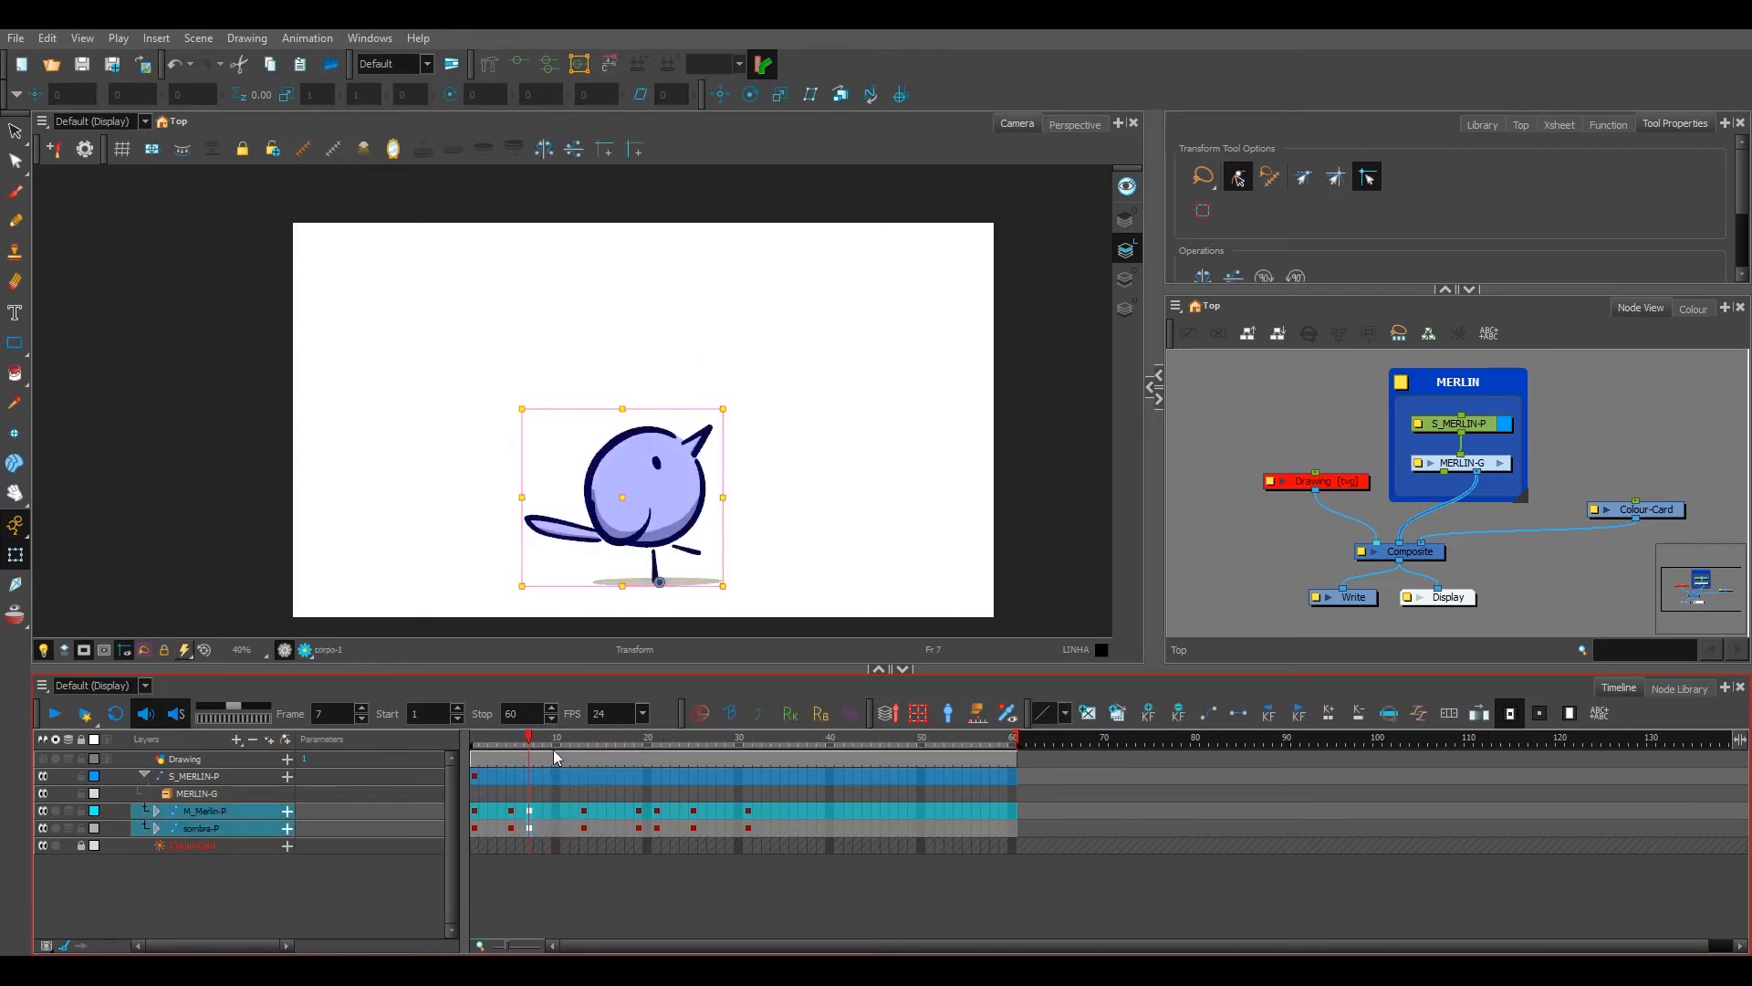
key("ctrl+k")
left_click_drag(583, 811, 583, 827)
key("ctrl+k")
left_click_drag(582, 741, 558, 827)
left_click(559, 793)
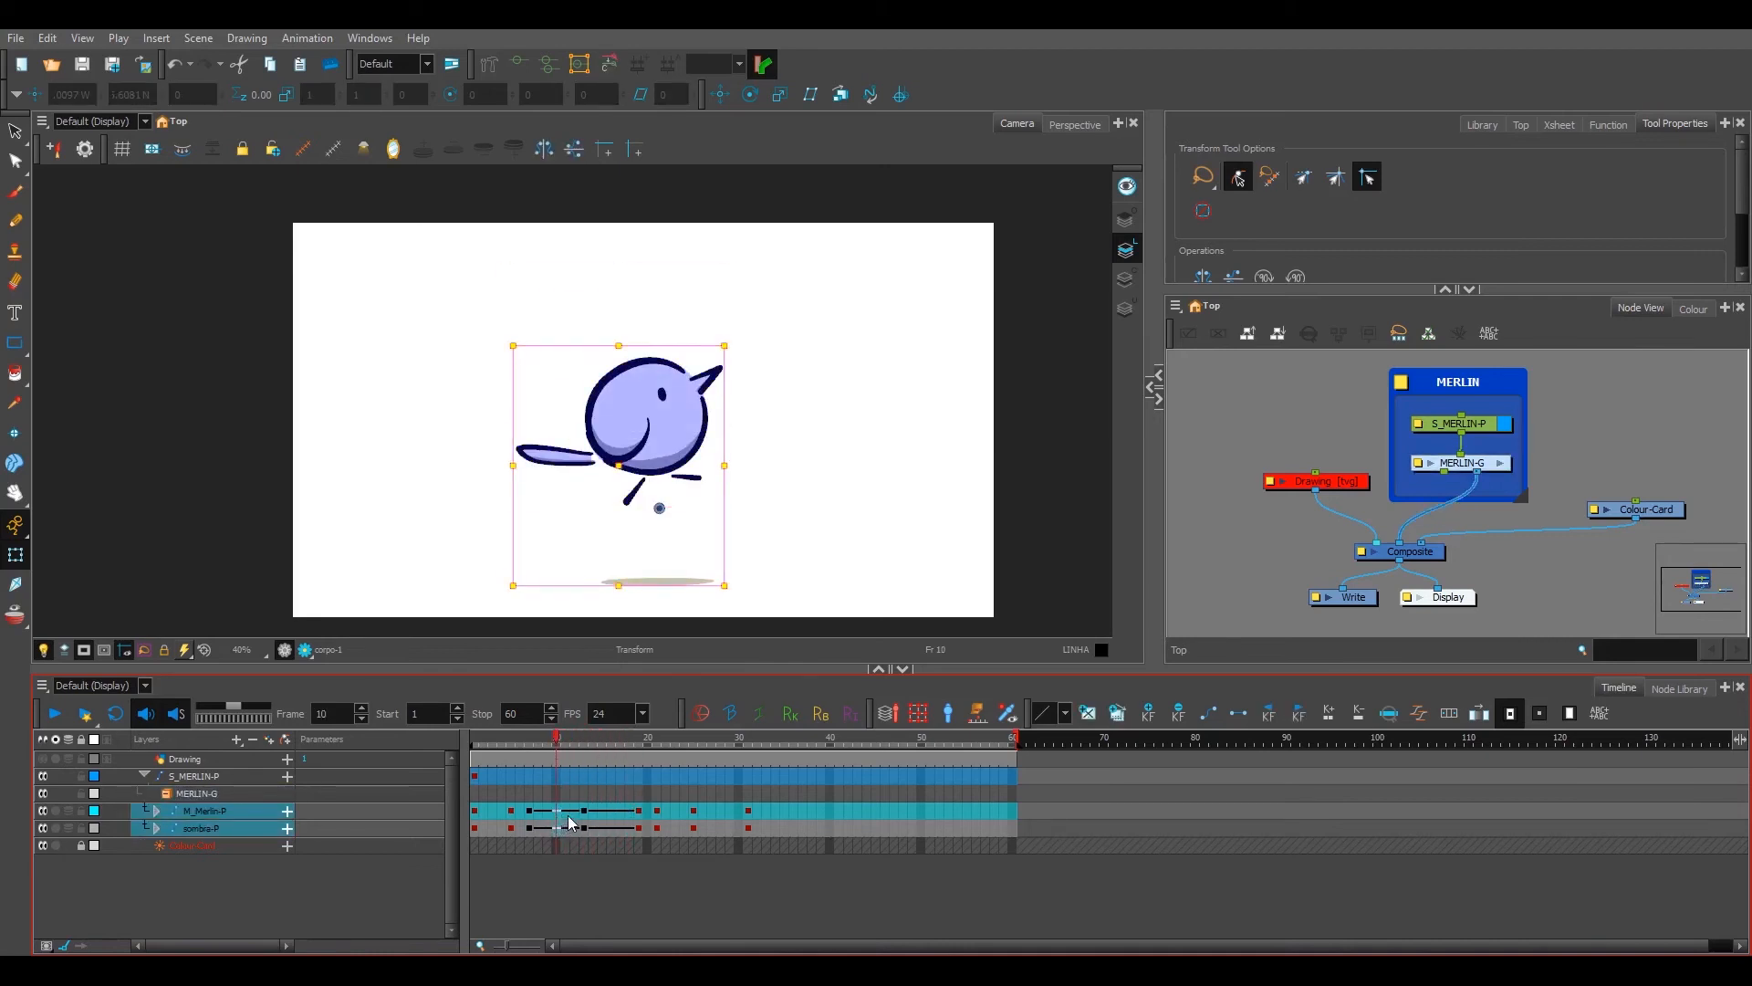
mouse_move(569, 809)
left_mouse_down()
mouse_move(566, 827)
mouse_move(575, 811)
mouse_move(588, 827)
left_mouse_up()
left_click(577, 787)
key("plus")
key("plus")
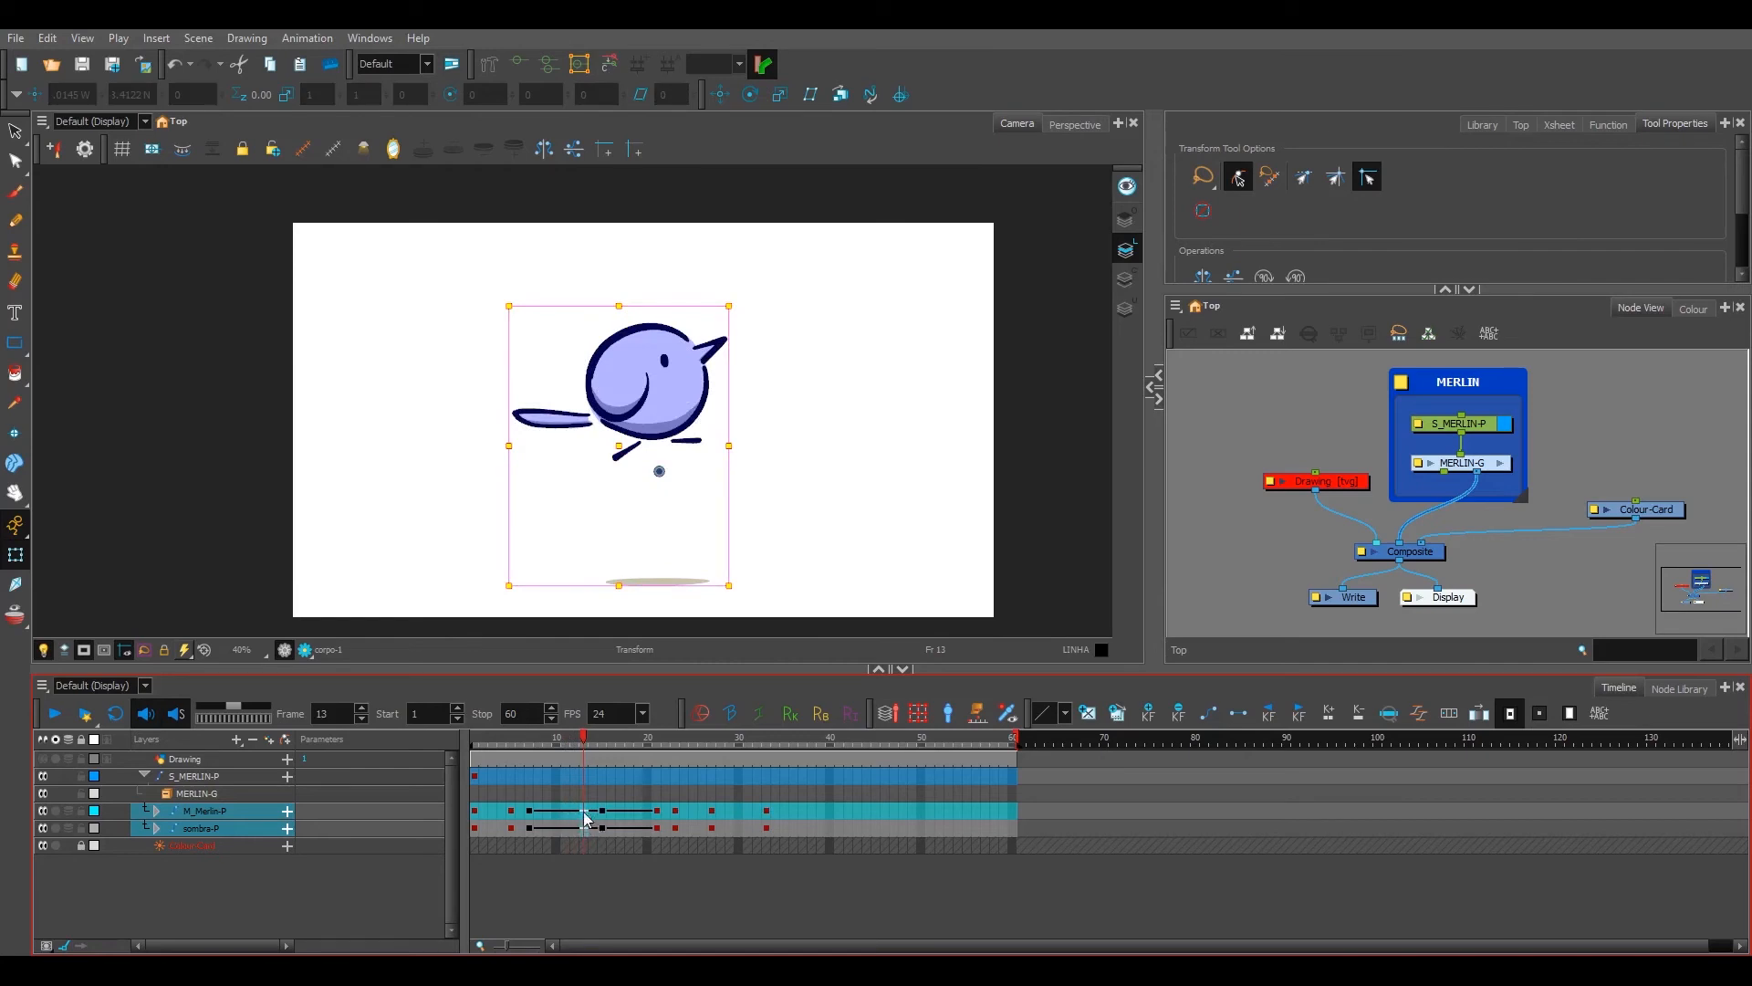
key("ctrl+z")
key("ctrl+z")
Step: Add bird and shadow keyframes at frames 9, 11, 15 and 17 and remove the interpolation from the jump
mouse_move(576, 810)
left_mouse_down()
mouse_move(576, 827)
mouse_move(568, 812)
left_mouse_up()
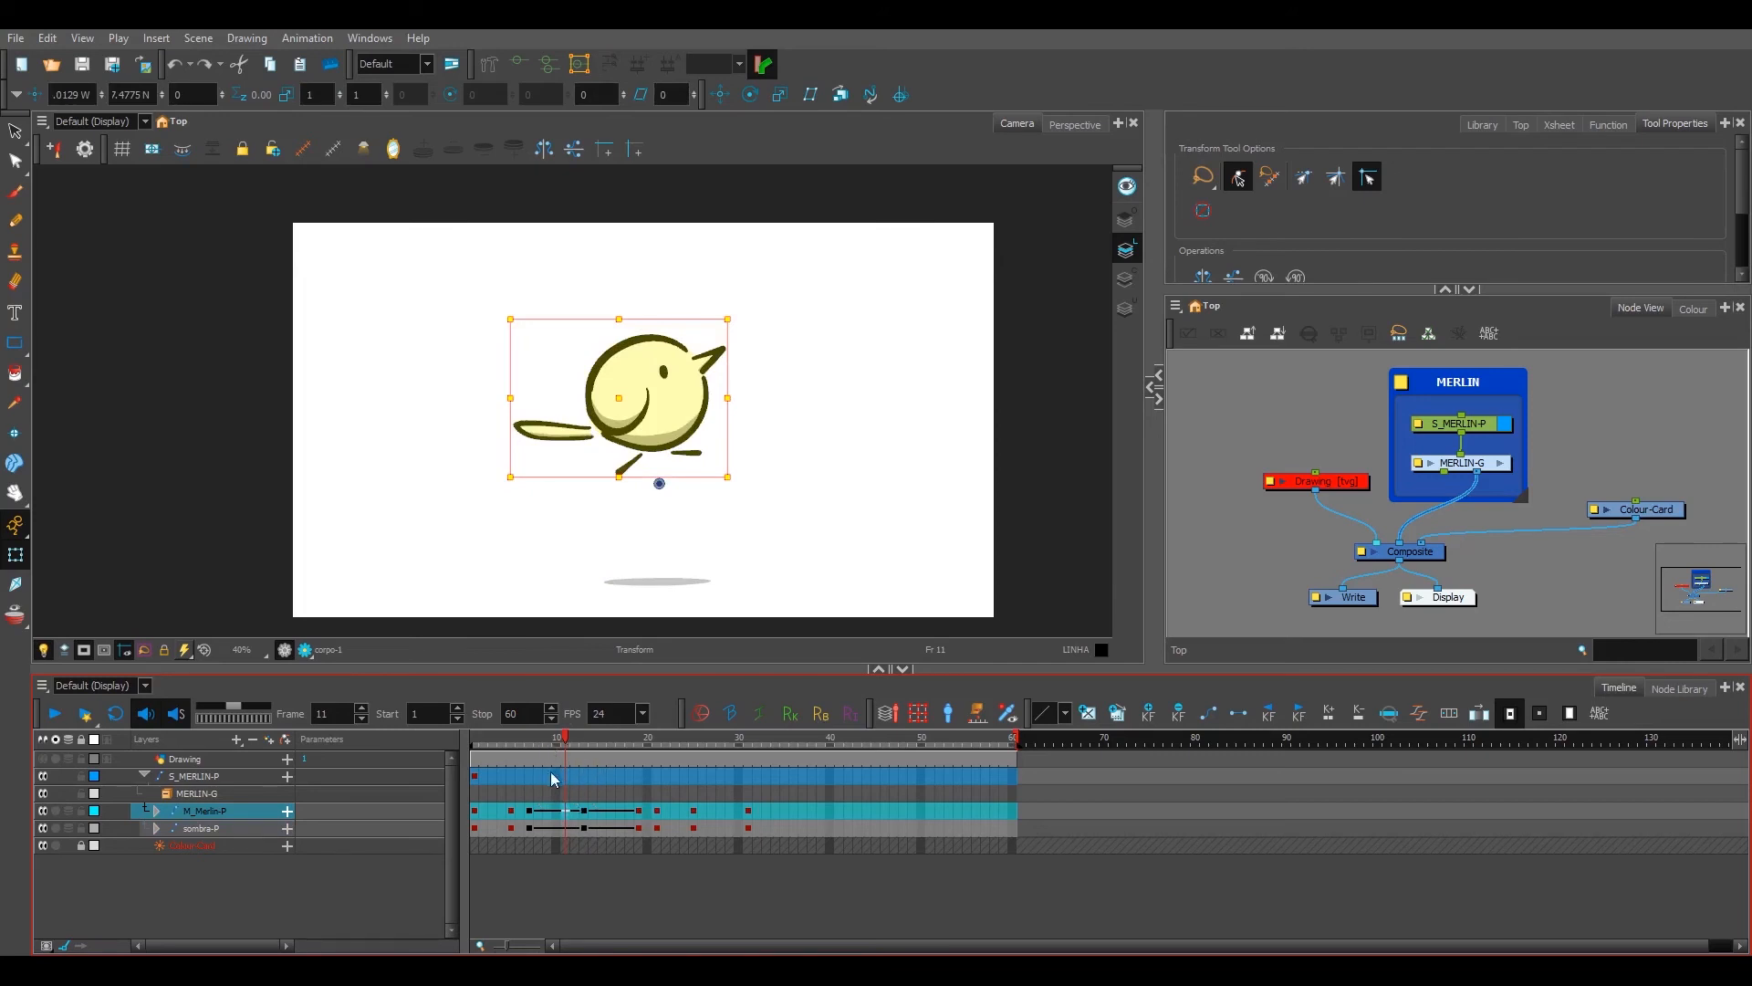
left_click_drag(569, 816, 570, 827)
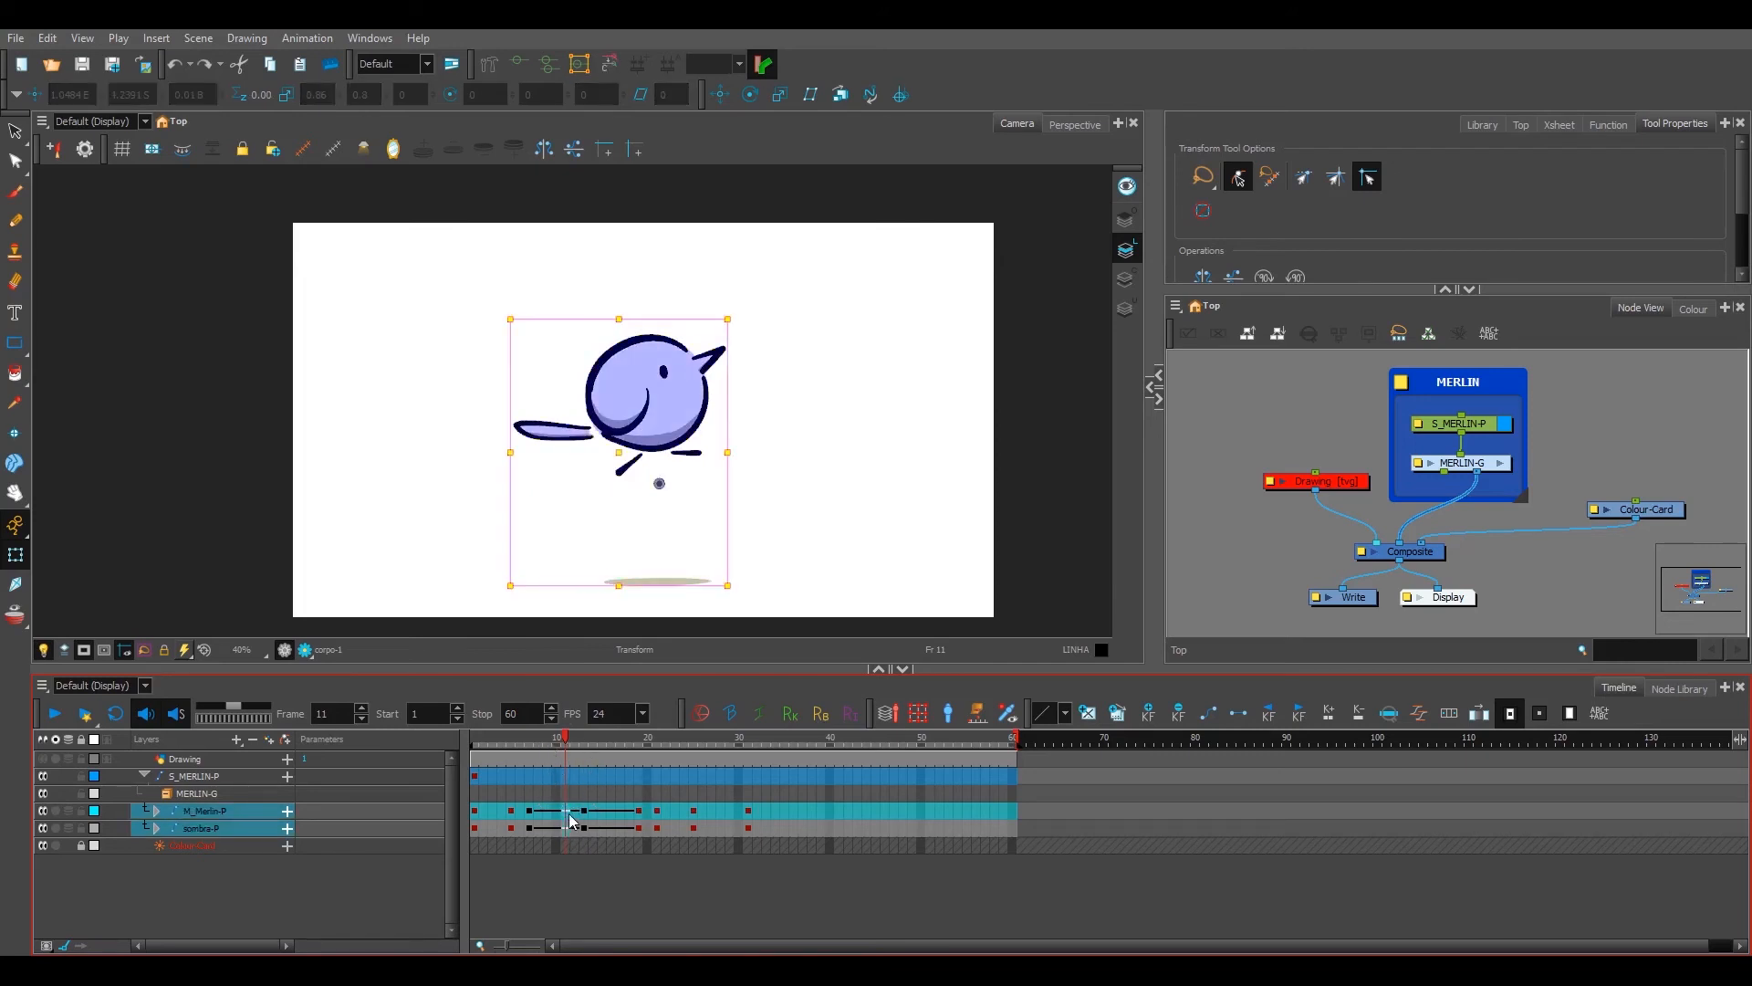
left_click(550, 811)
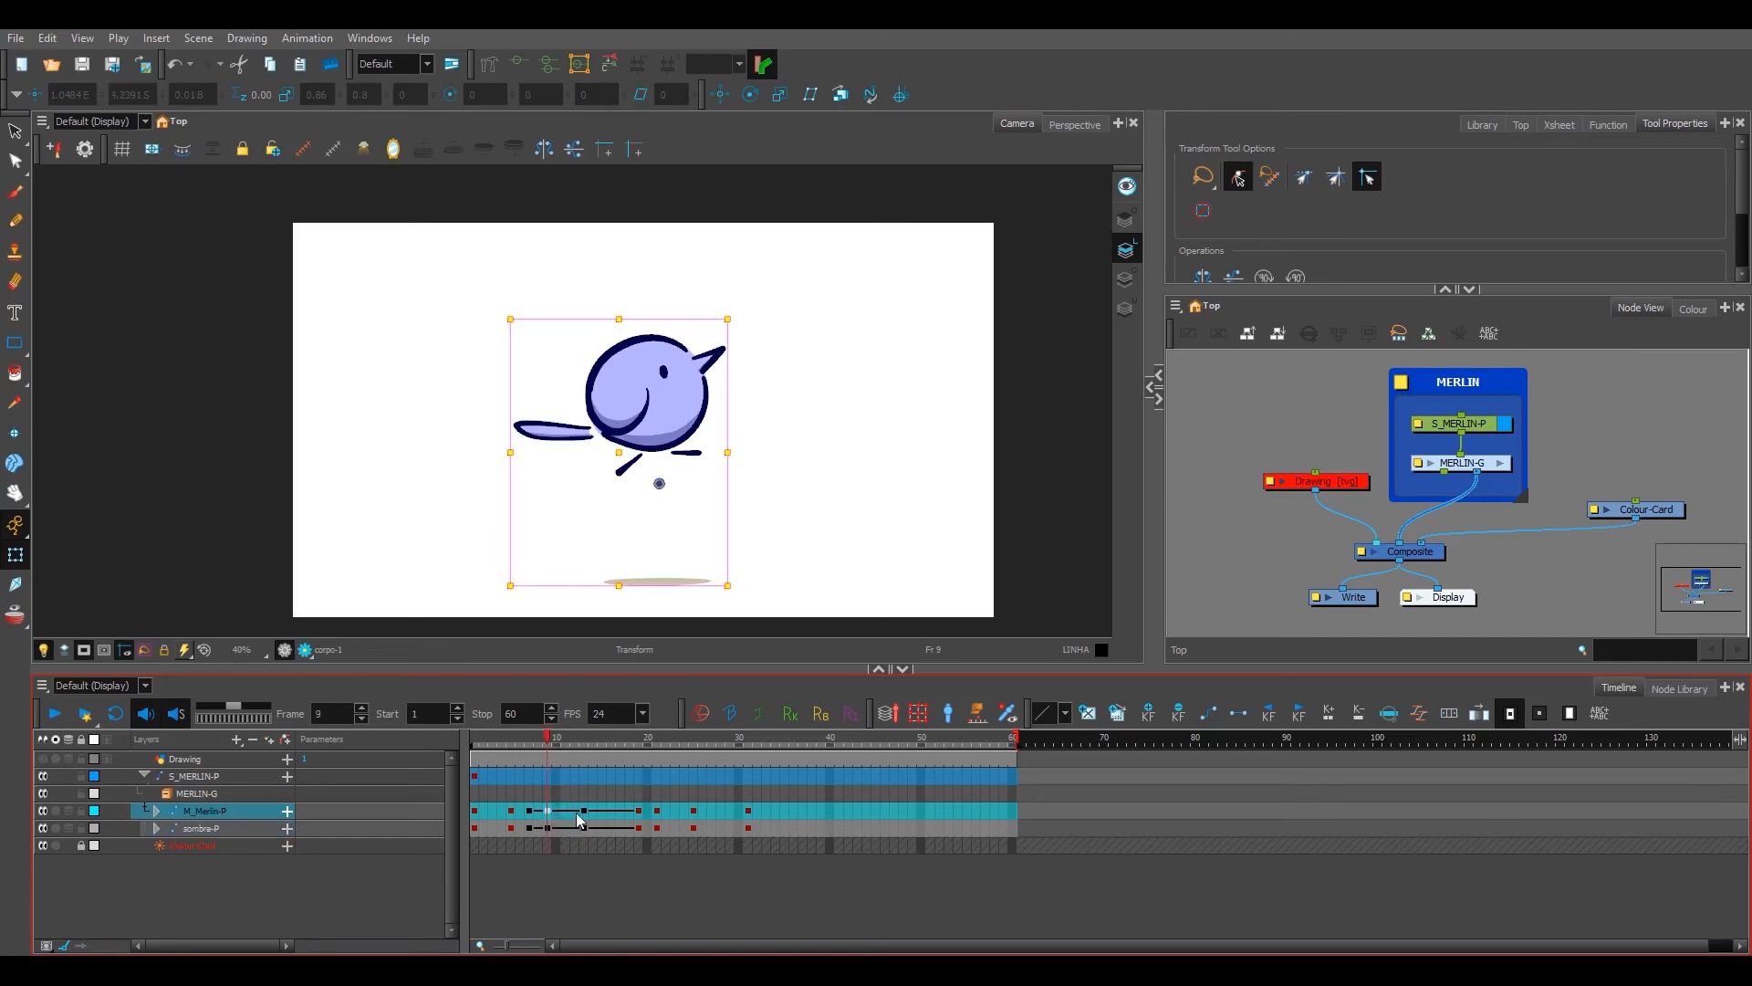
left_click_drag(569, 812, 624, 827)
key("F6")
left_click(567, 811)
key("F6")
left_click(622, 811)
left_click(602, 812)
Step: Play the bird's jump from around frame 7 several times to check the spacing of the new in-betweens
key("shift+Return")
key("shift+Return")
left_click(541, 746)
key("shift+Return")
key("shift+Return")
key("shift+Return")
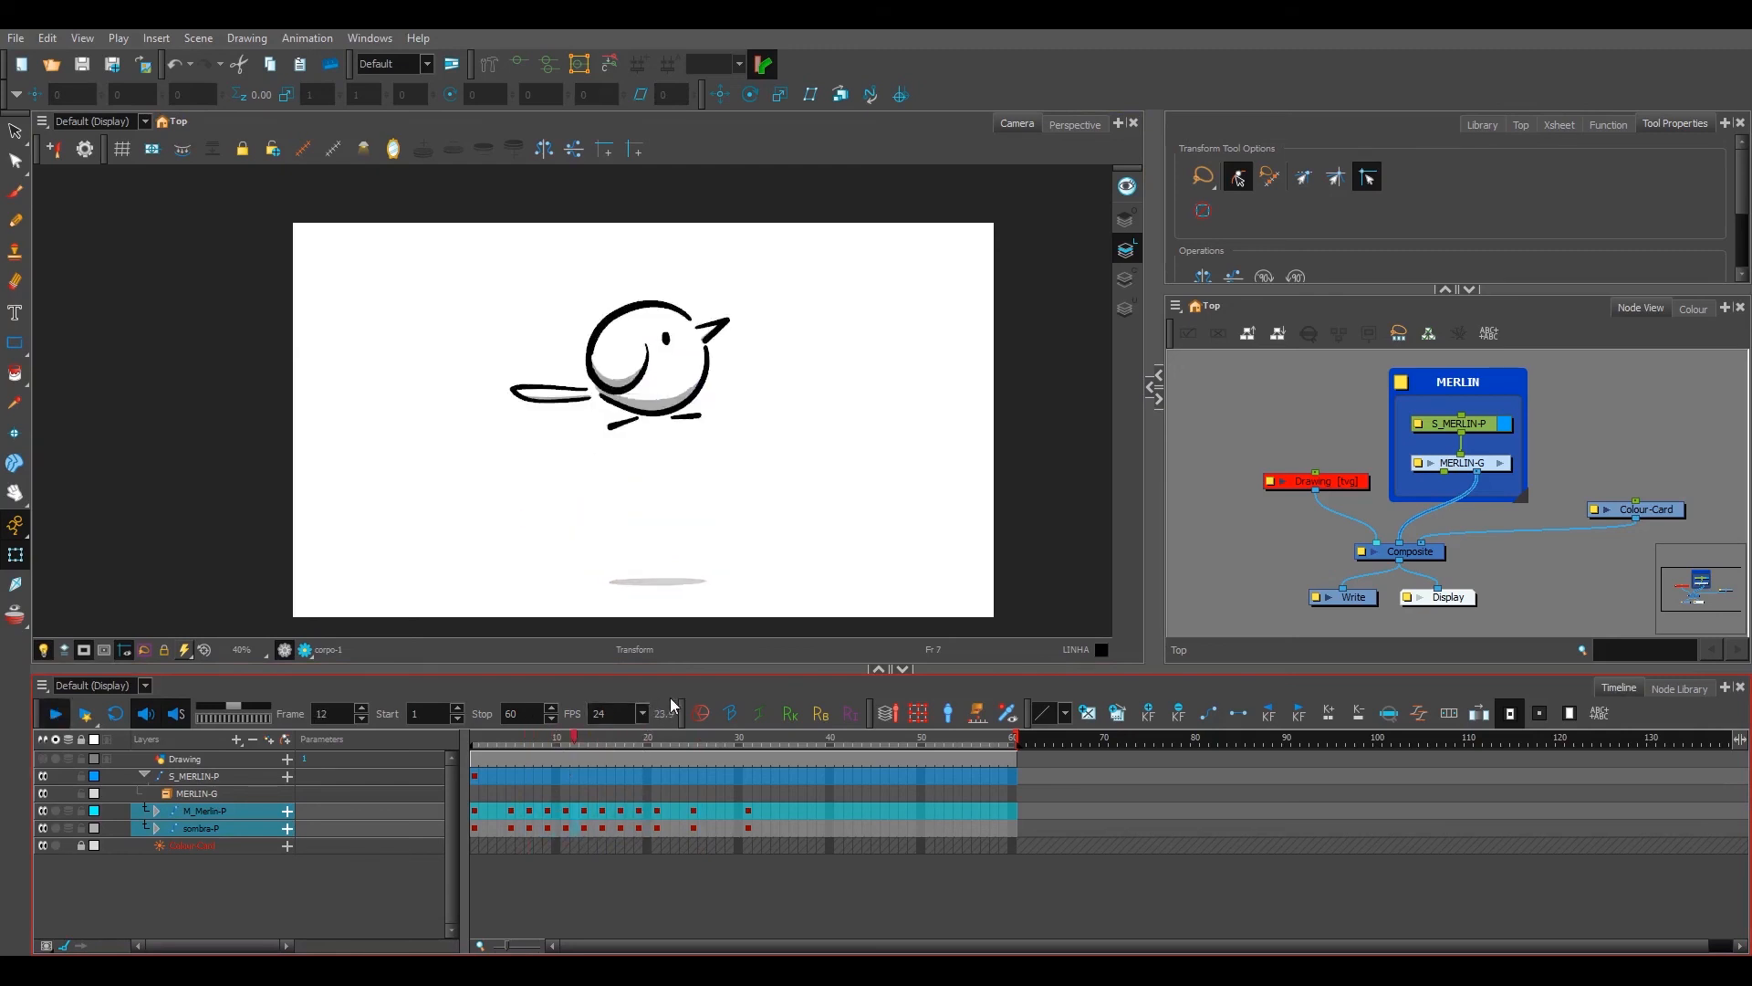
key("shift+Return")
left_click(534, 741)
key("shift+Return")
key("shift+Return")
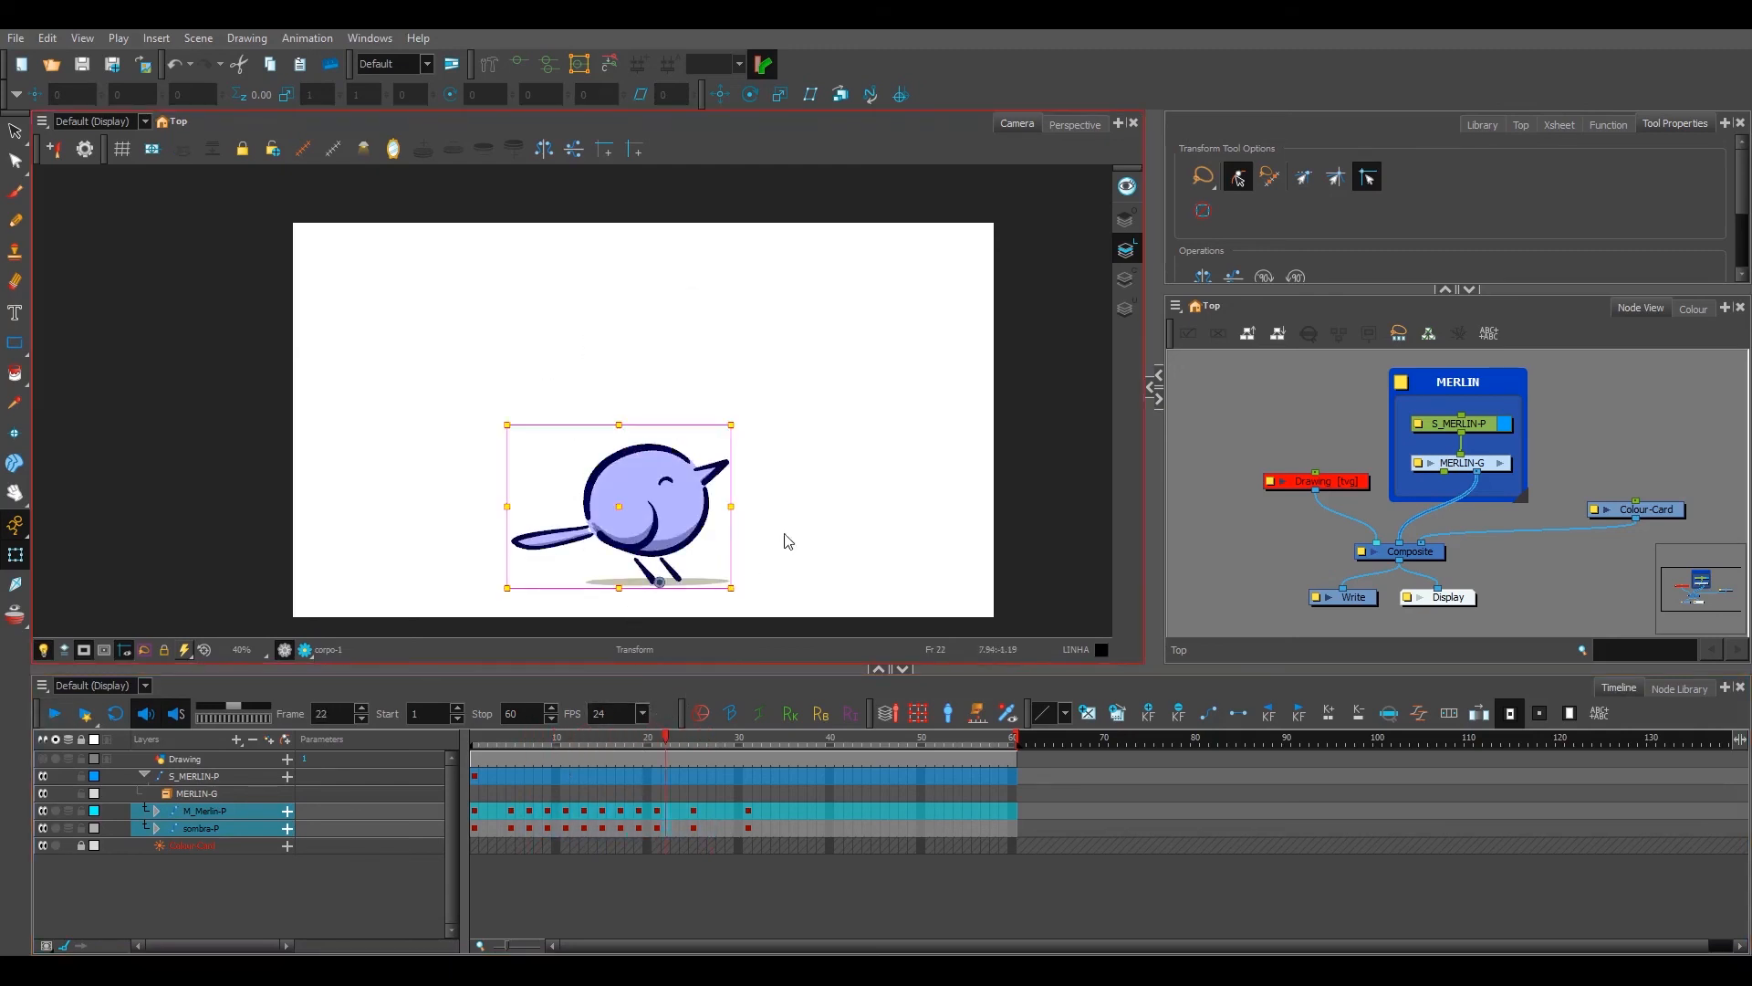
left_click(785, 540)
left_click_drag(534, 743, 546, 741)
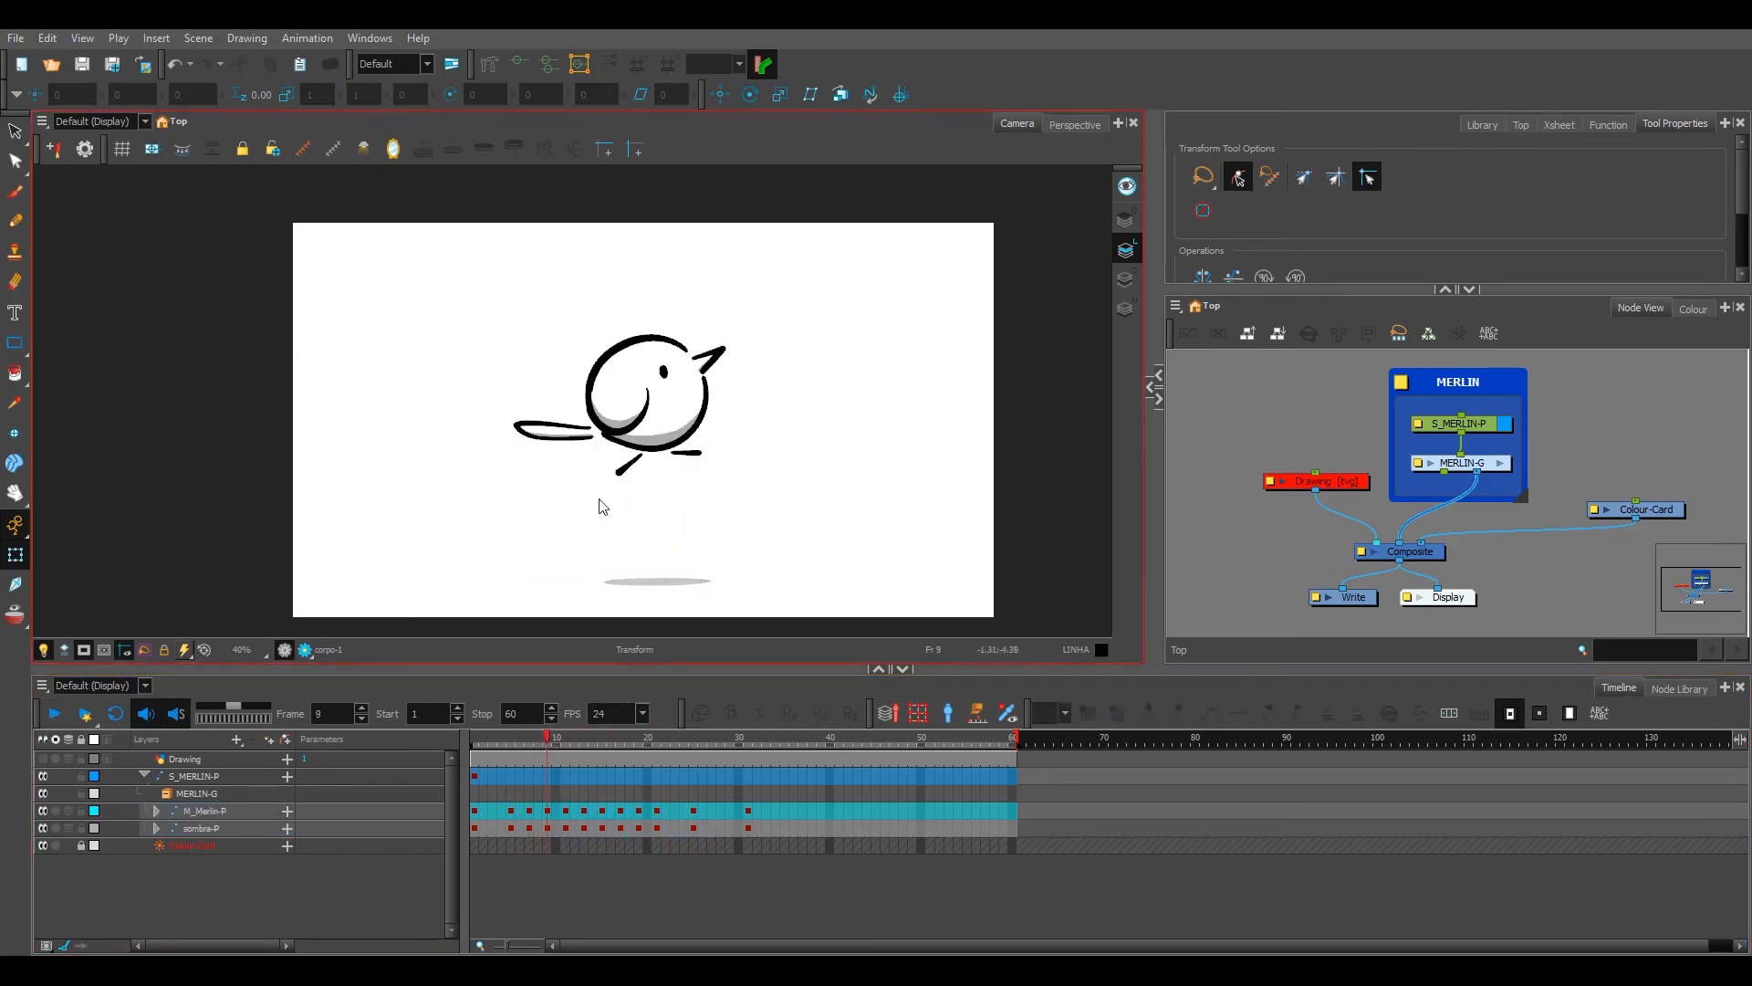
left_click(538, 741)
key("shift+Return")
key("shift+Return")
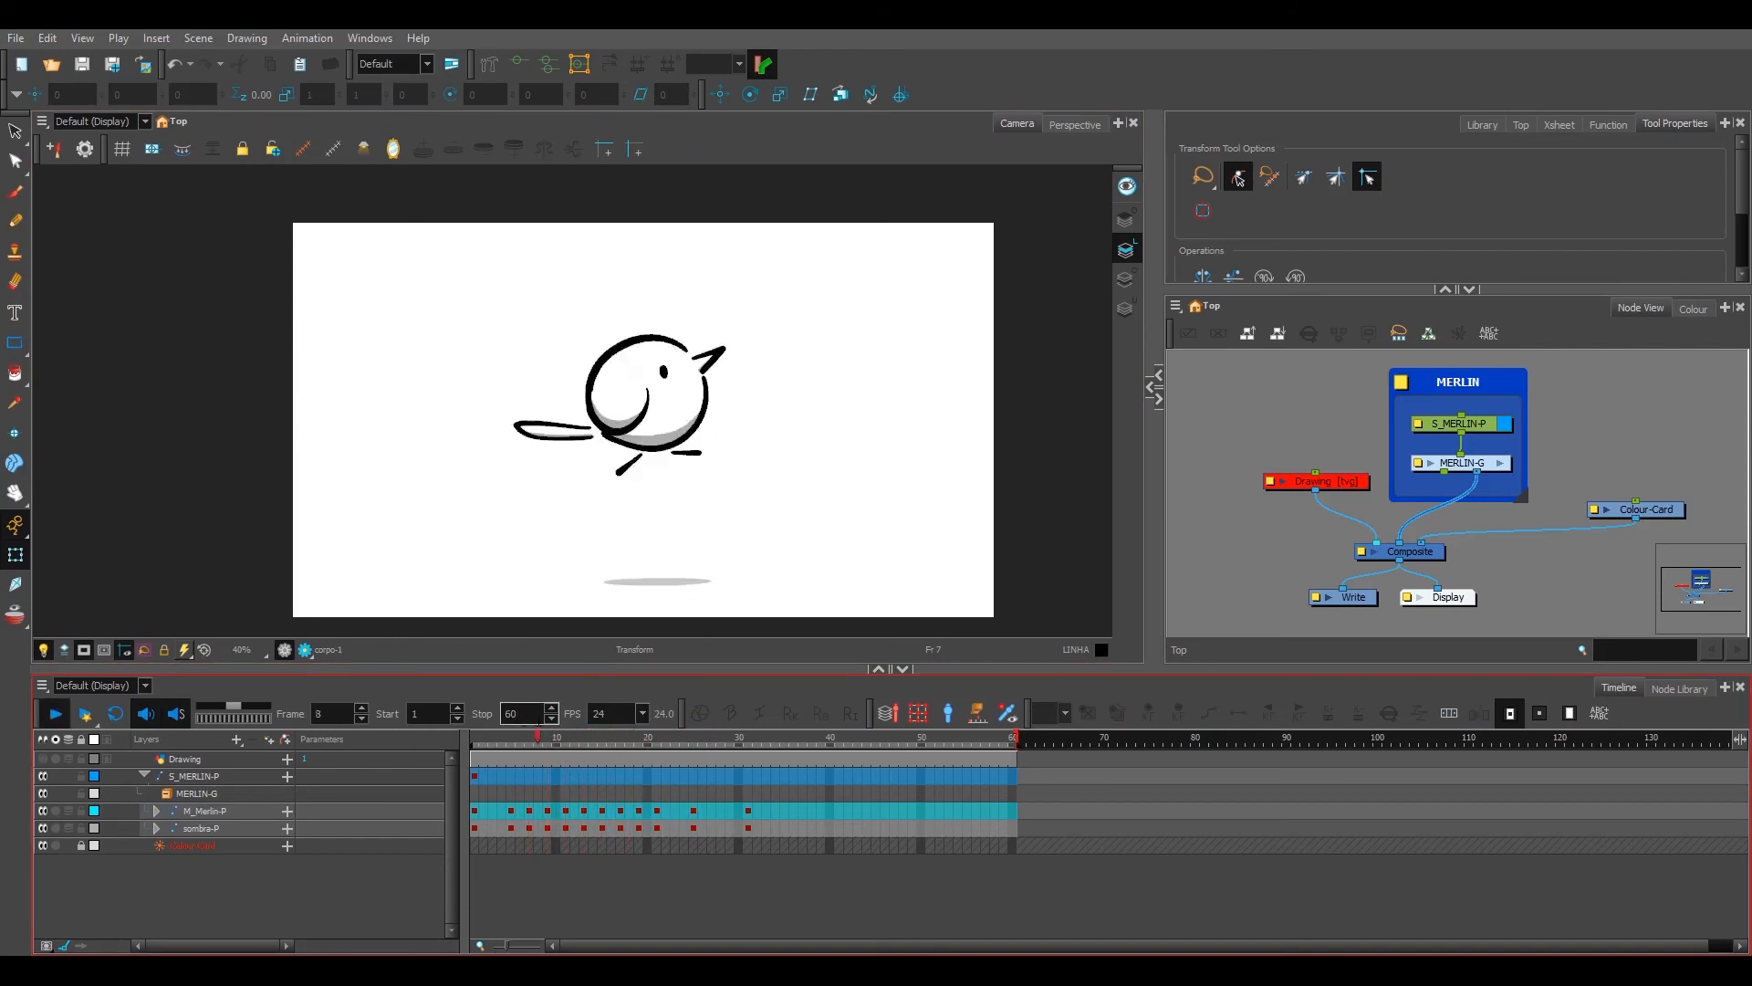
key("shift+Return")
left_click(537, 741)
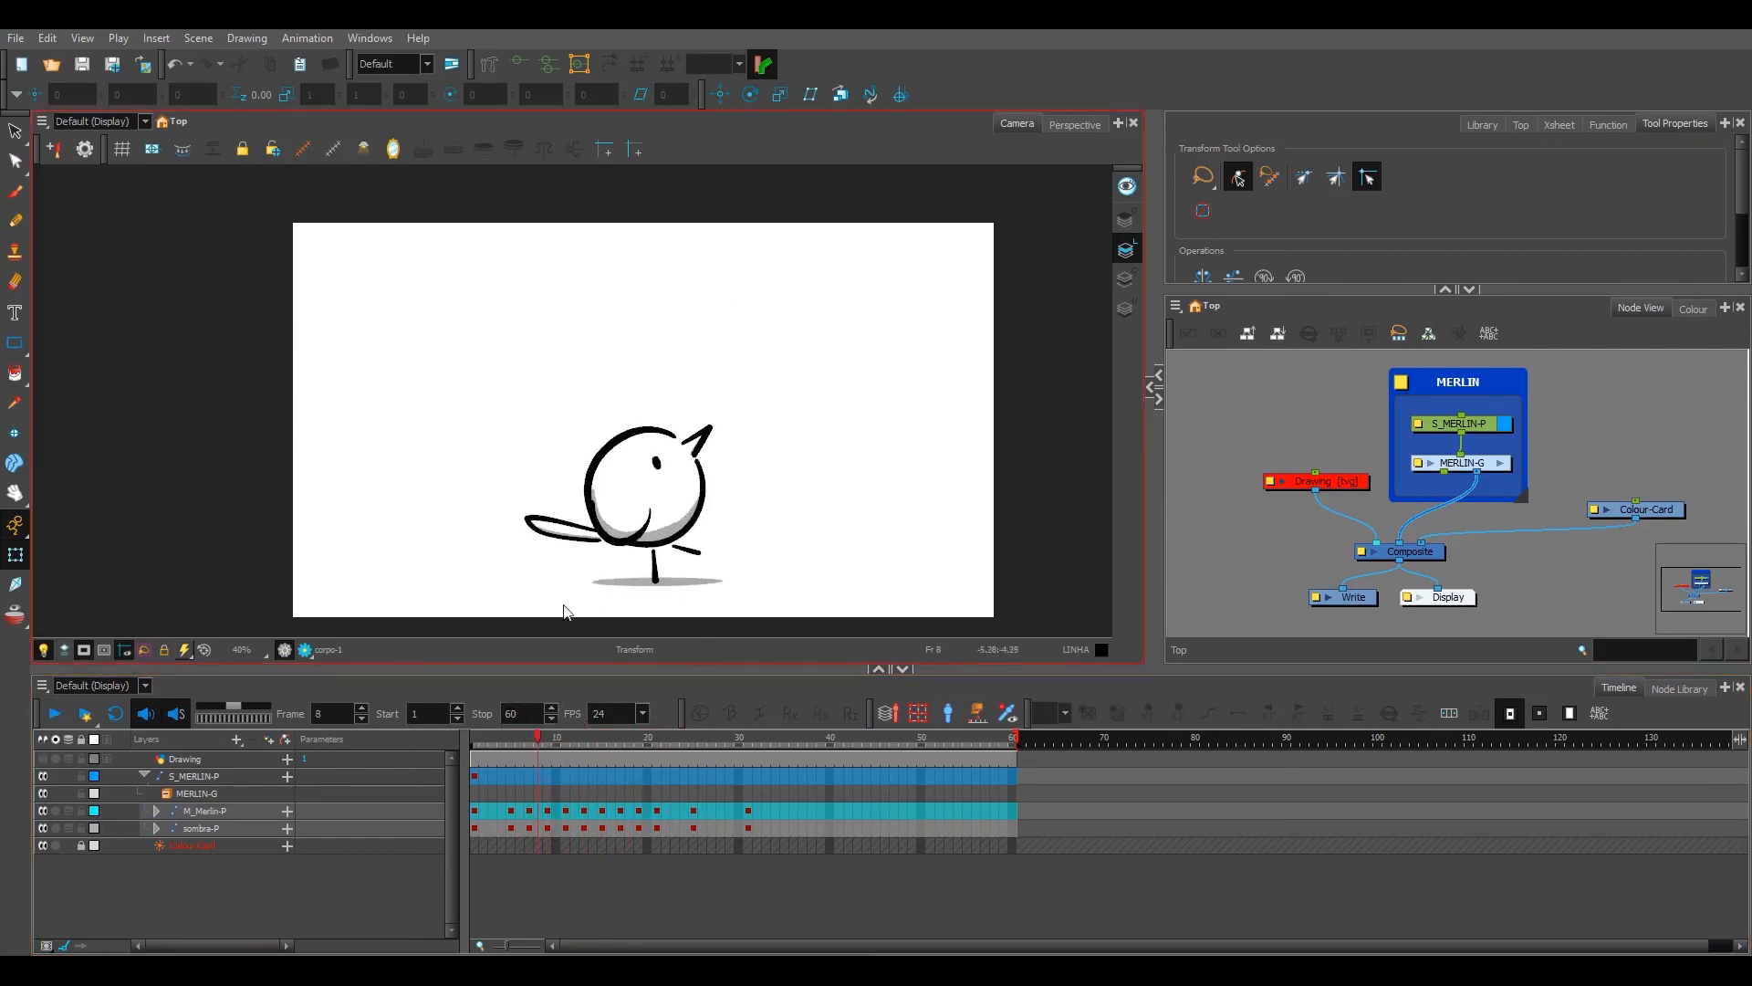
Step: Add bird and shadow keyframes at frames 23, 27 and 29, remove the interpolation between frames 21 and 31, and play the landing
left_click_drag(539, 735, 752, 830)
key("ctrl+k")
left_click(695, 778)
left_click(677, 811)
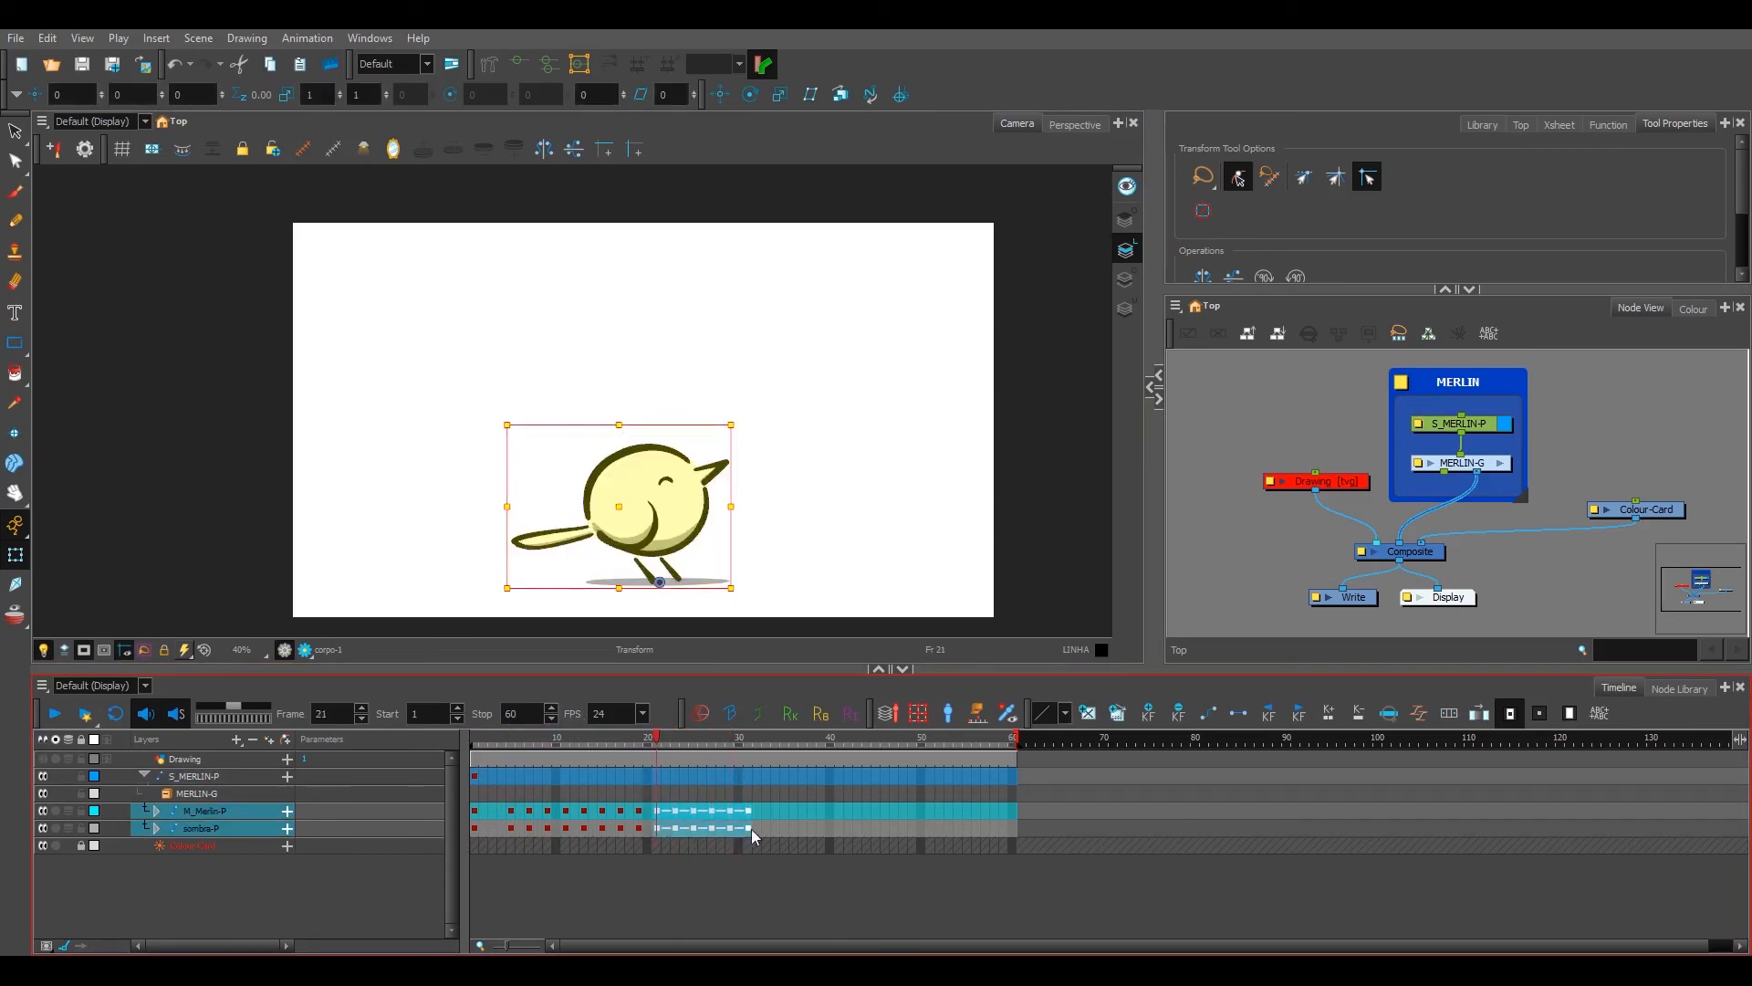
key("ctrl+l")
left_click(613, 744)
key("shift+Return")
Step: Compare the tail's pose at frames 7 and 9 and rotate the tail downward at frame 9
left_click_drag(593, 743, 557, 741)
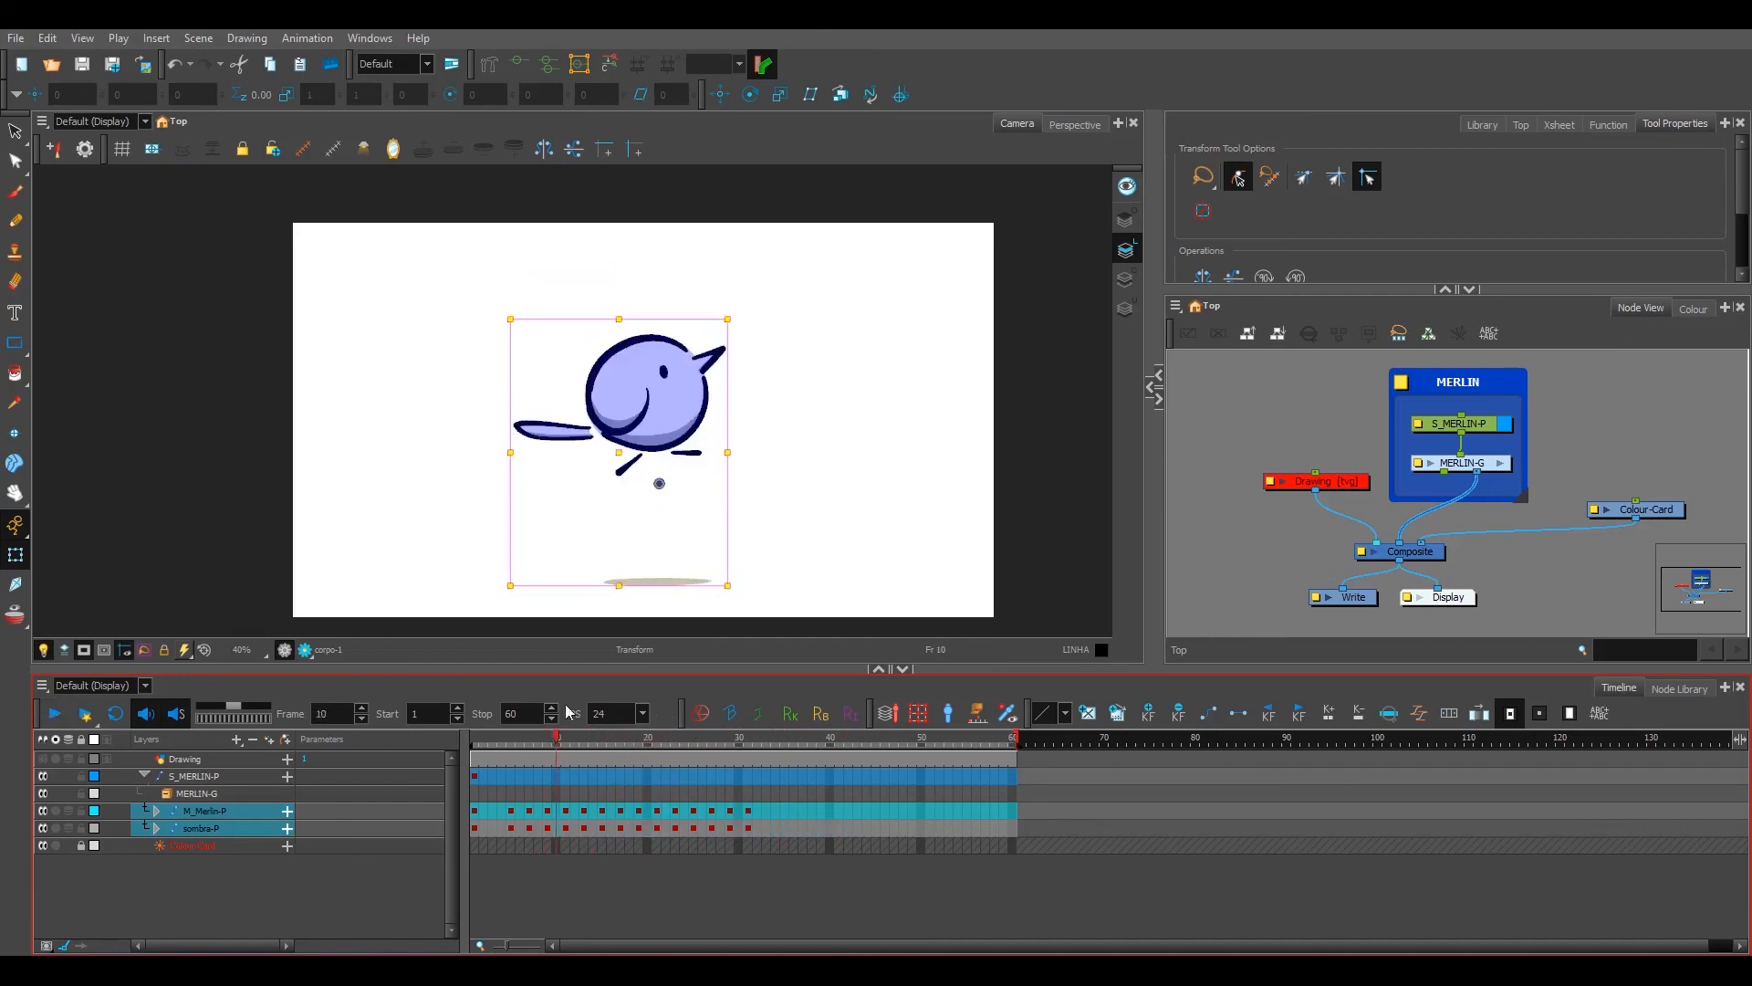
left_click(559, 431)
key("comma")
key("comma")
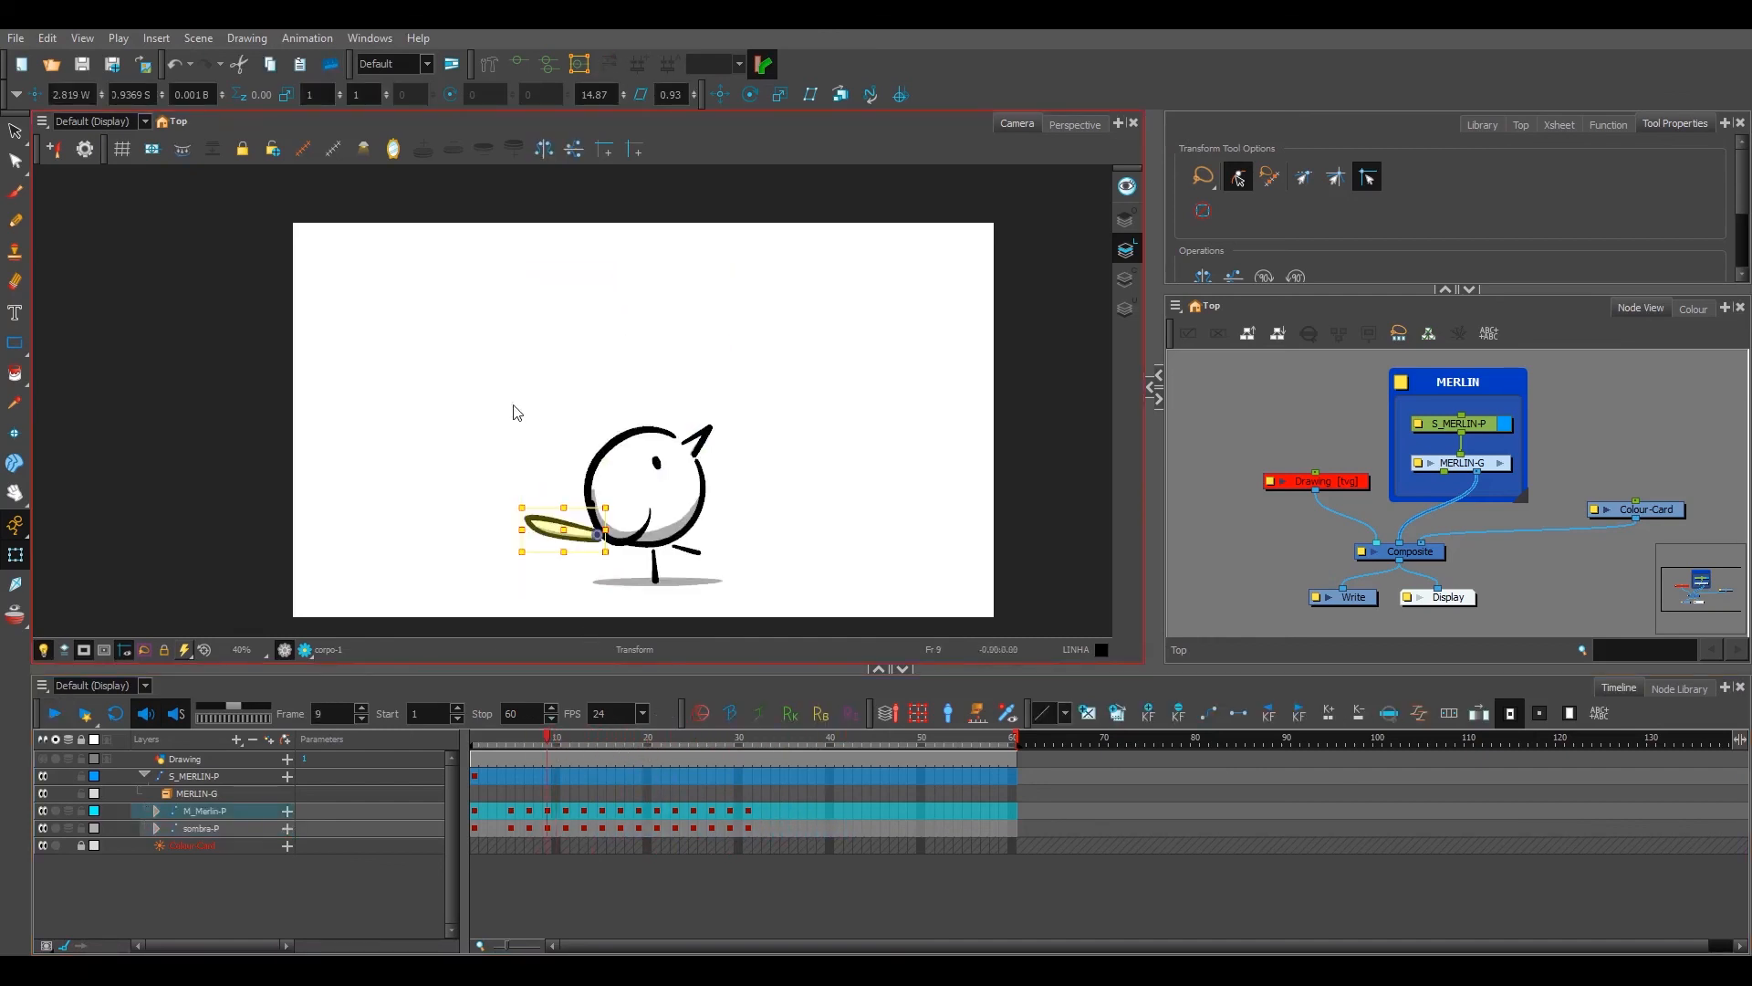
key("period")
key("comma")
key("period")
key("comma")
key("period")
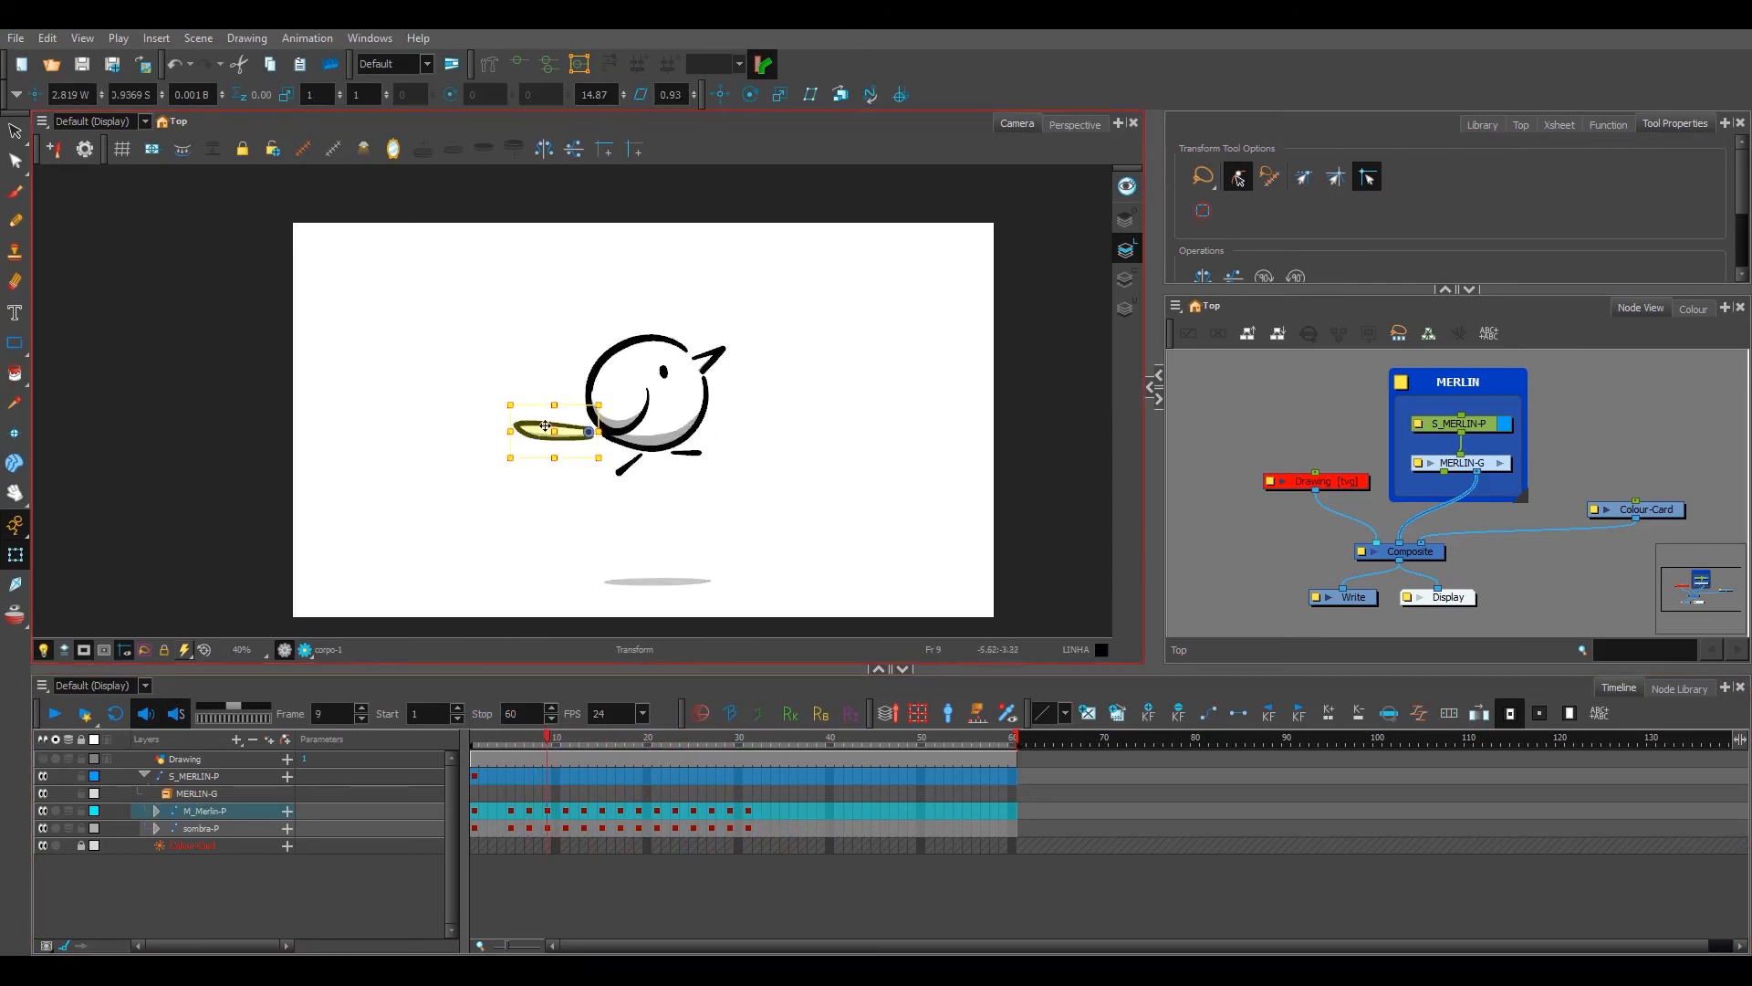
left_click_drag(515, 396, 520, 475)
Step: Step back and forth through frames 7 to 15 to examine the tail's motion during the jump
key("comma")
key("period")
key("period")
key("period")
key("comma")
key("comma")
key("comma")
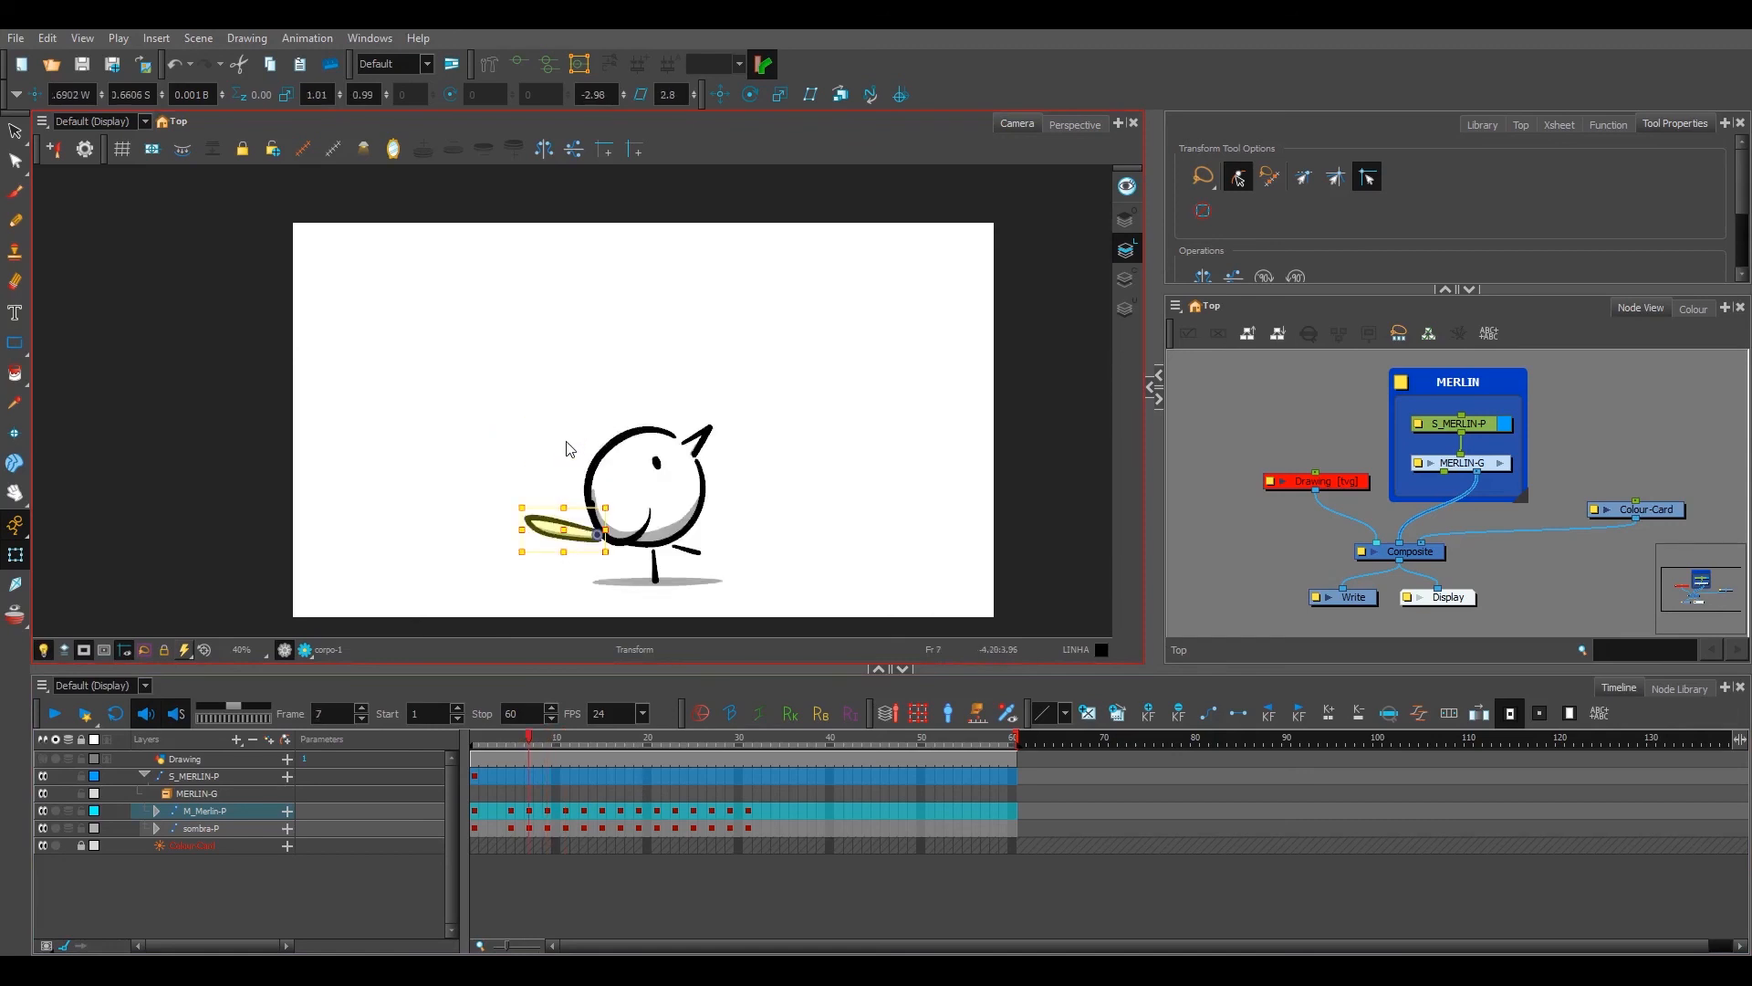
key("period")
key("period")
key("period")
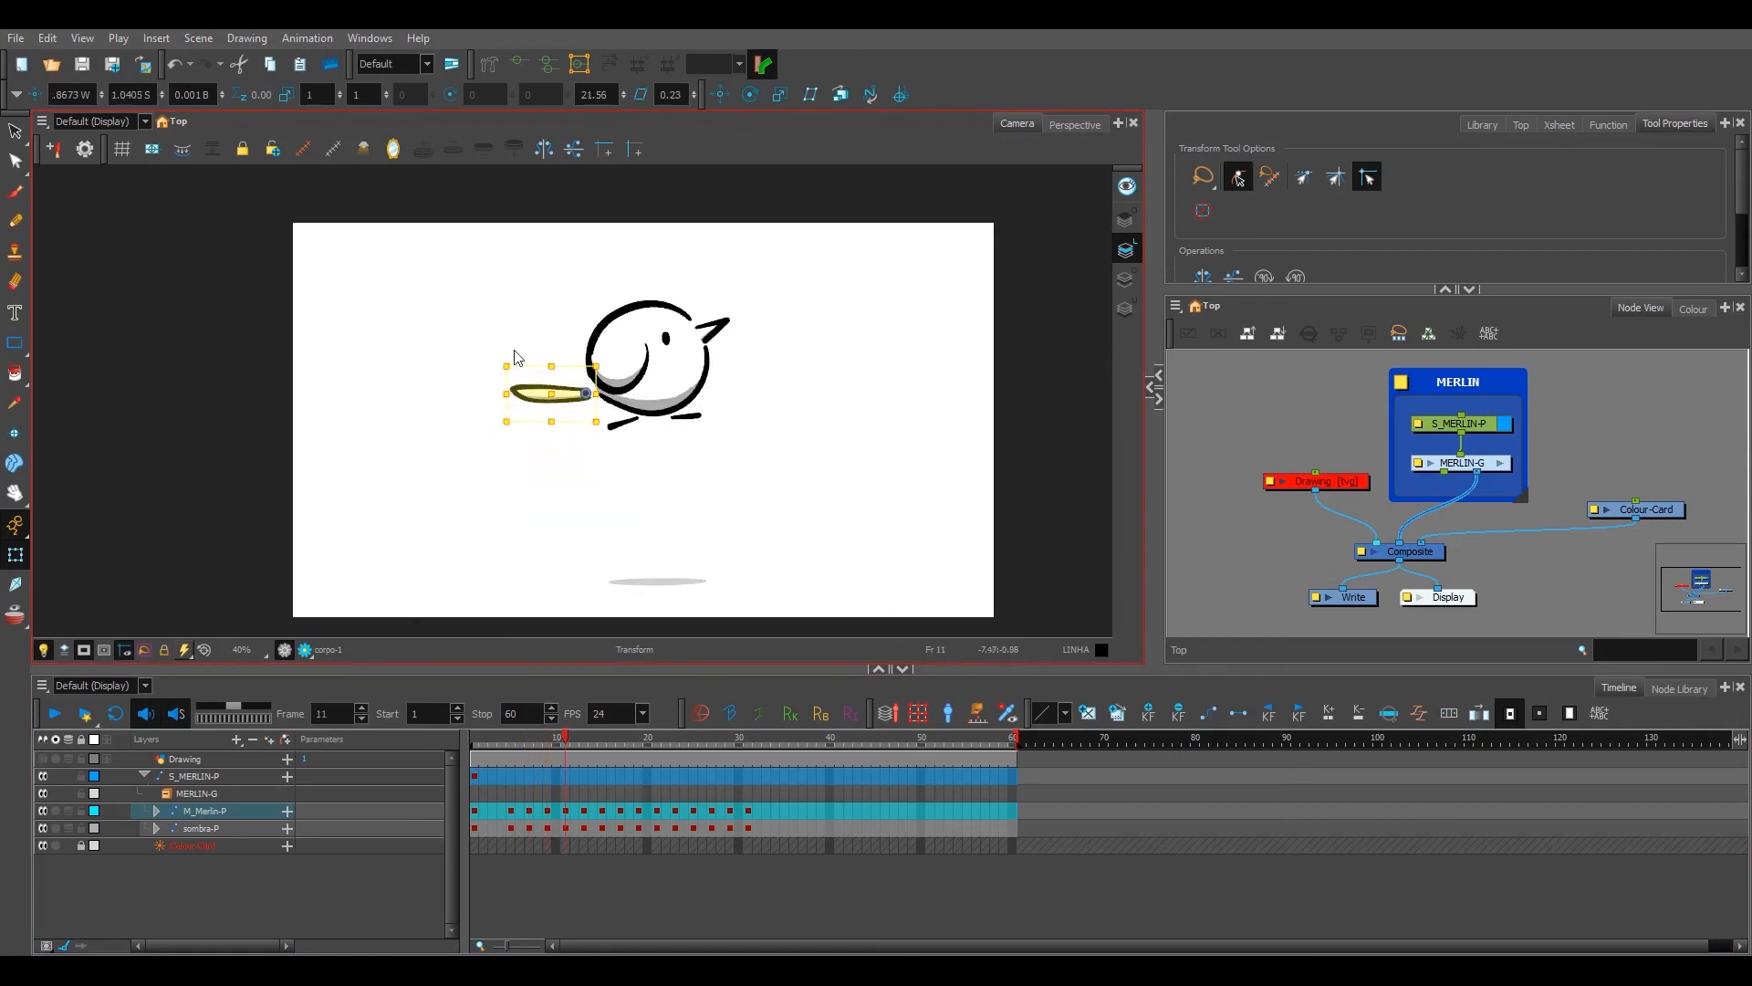
key("period")
key("period")
key("period")
key("period")
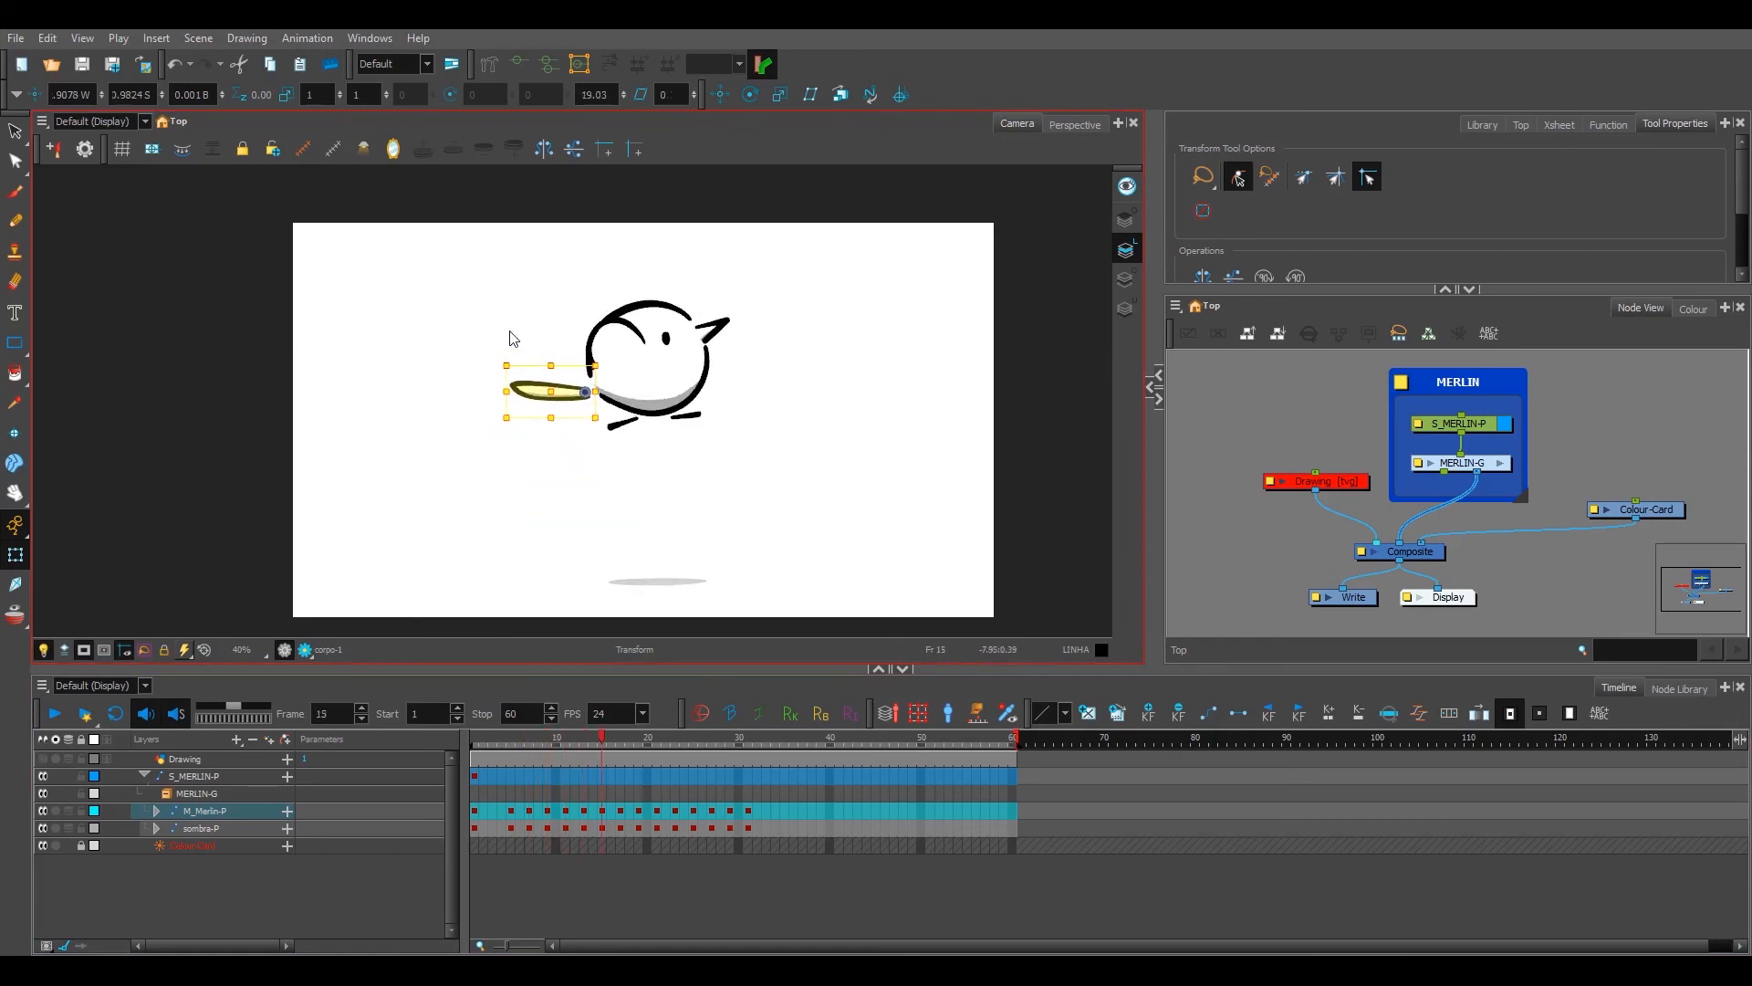
key("comma")
key("comma")
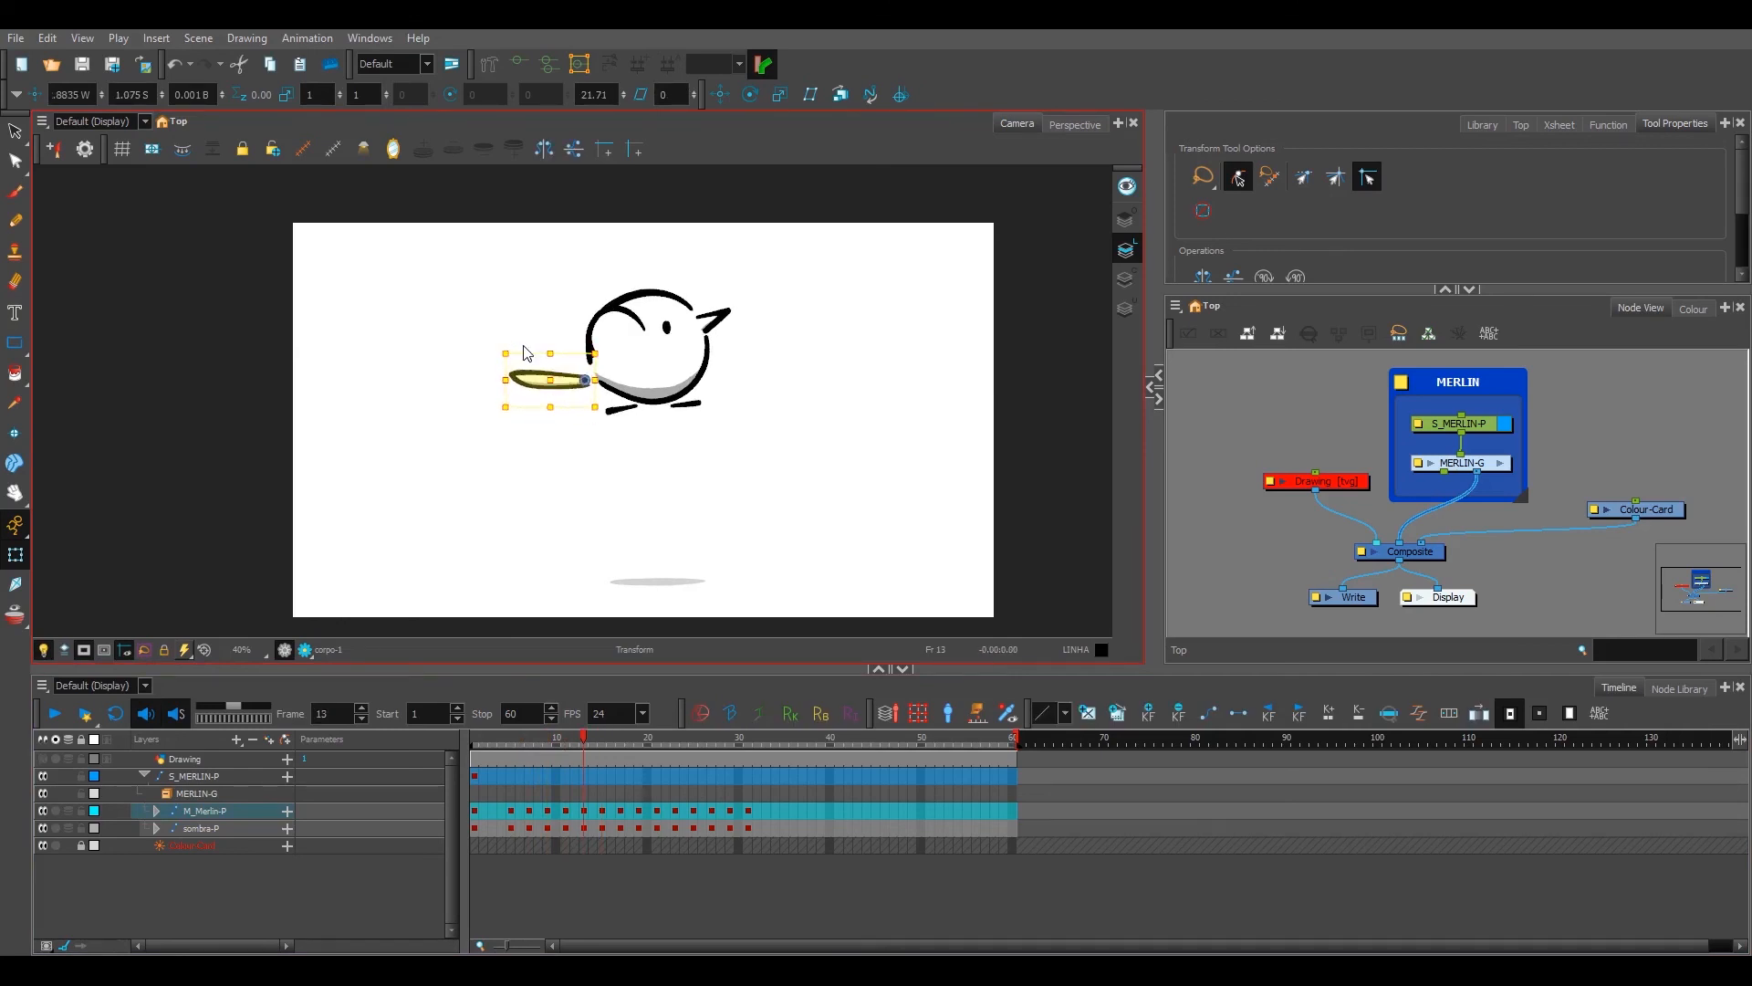
Step: Rotate the bird's tail upward at frame 17 and compare it with the pose at frame 19
key("period")
key("period")
key("period")
key("period")
left_click_drag(505, 383, 546, 359)
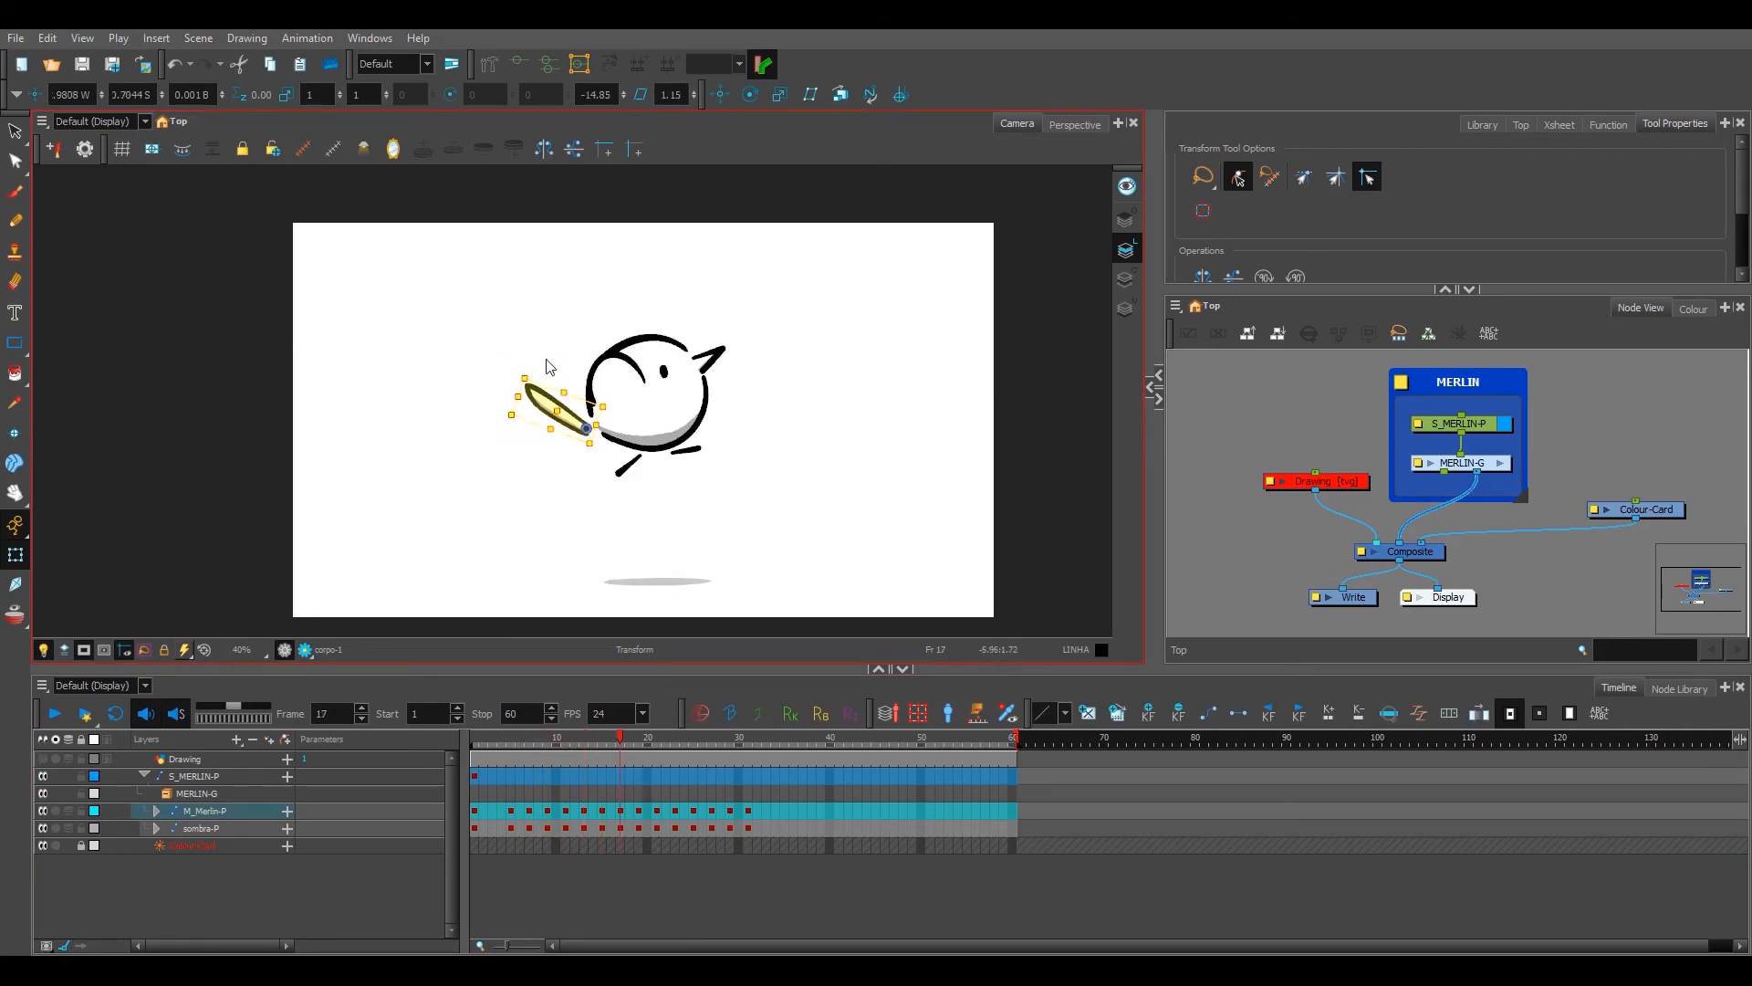
key("period")
key("period")
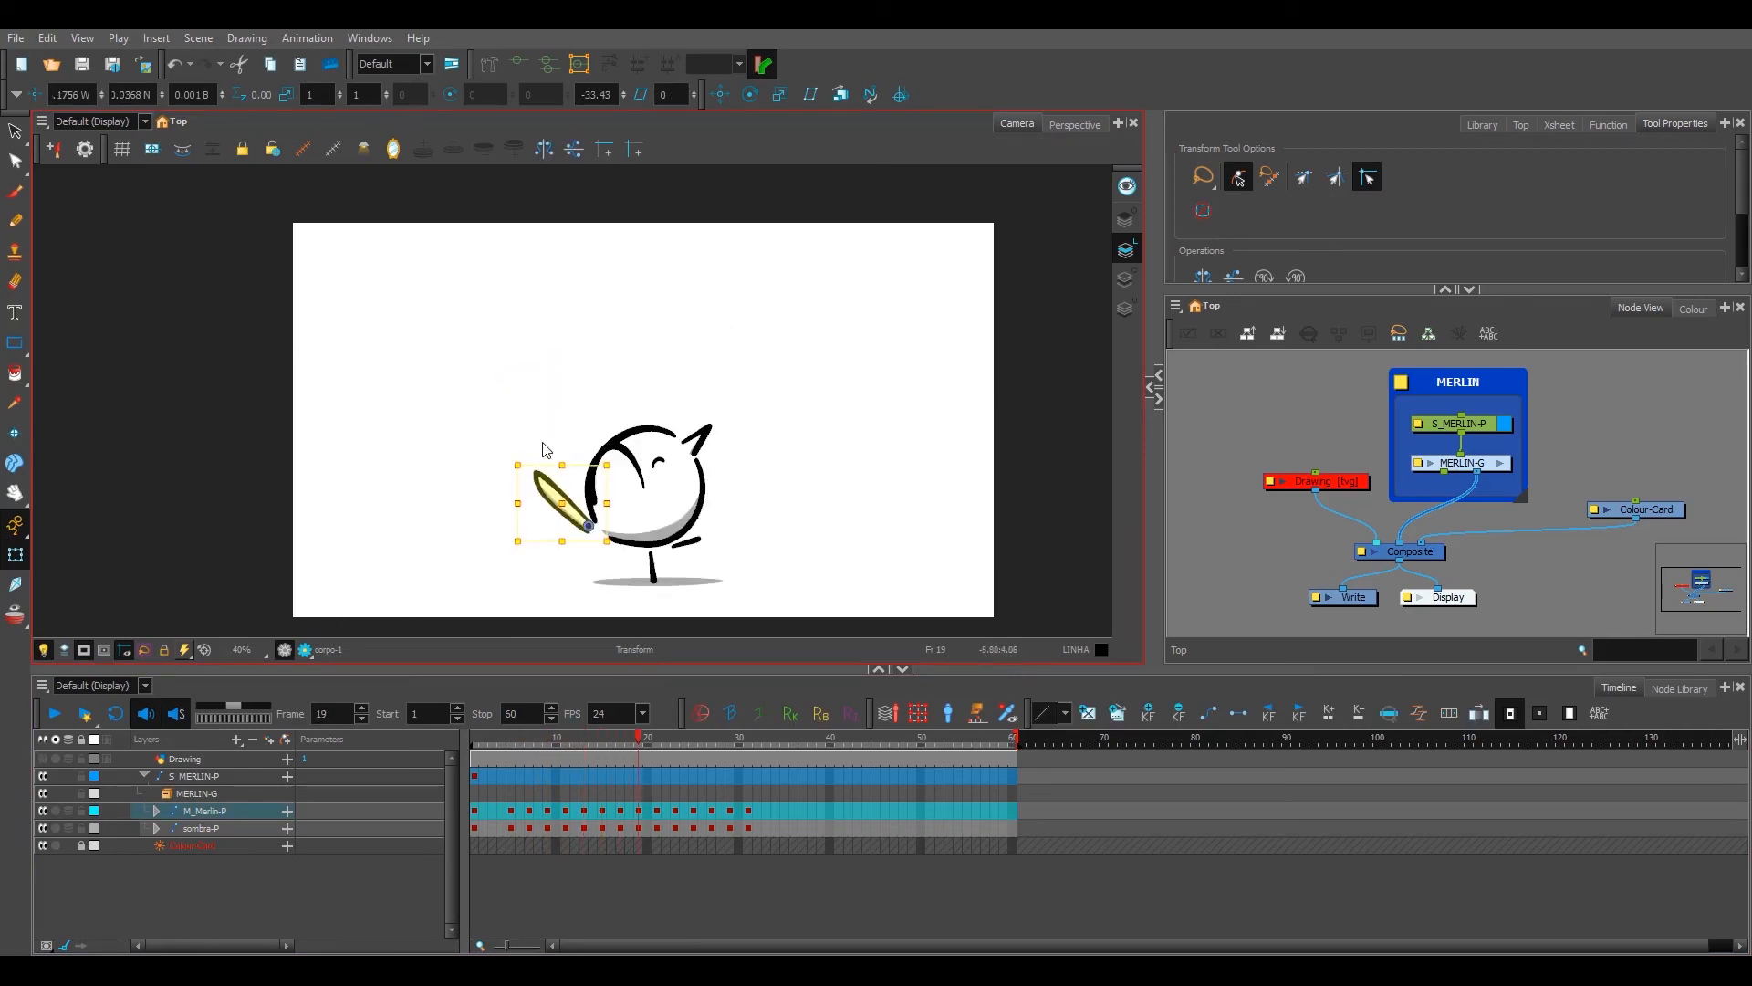
Step: Step through the landing frames after frame 19 and play the jump again from near its start
key("period")
key("period")
key("period")
key("period")
key("period")
key("period")
left_click_drag(576, 733, 513, 734)
key("shift+Return")
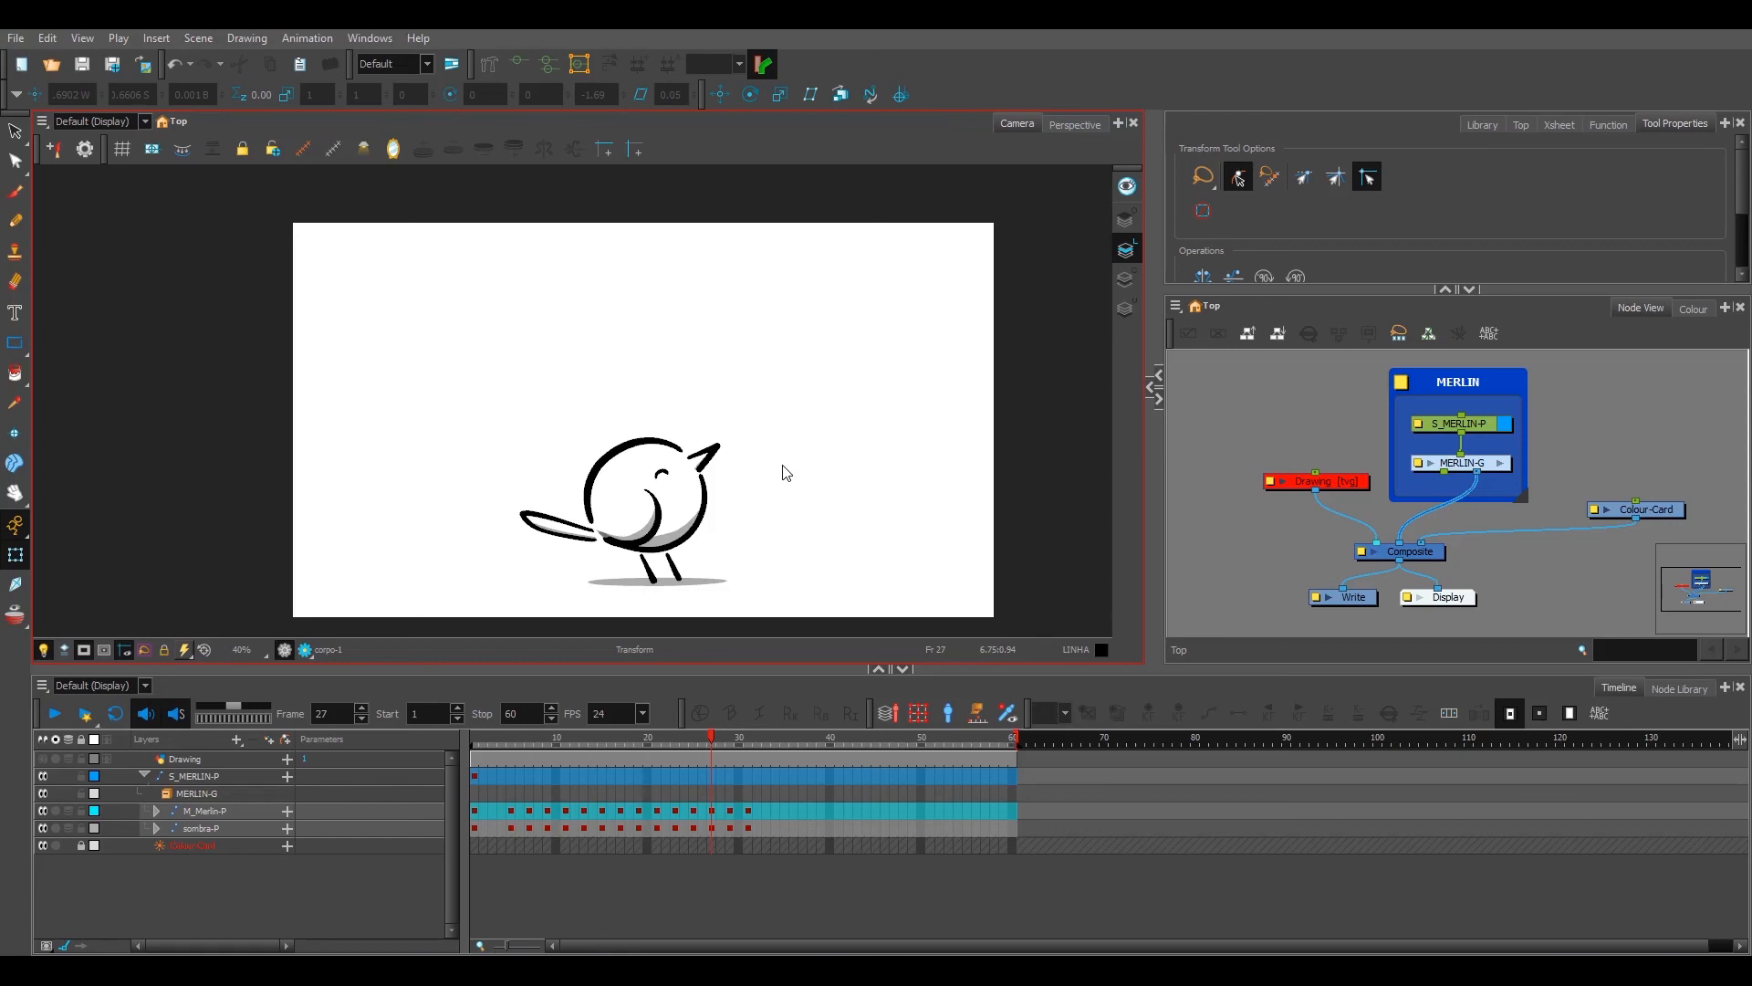
Step: Examine the bird's takeoff poses between frames 5 and 8
left_click(534, 741)
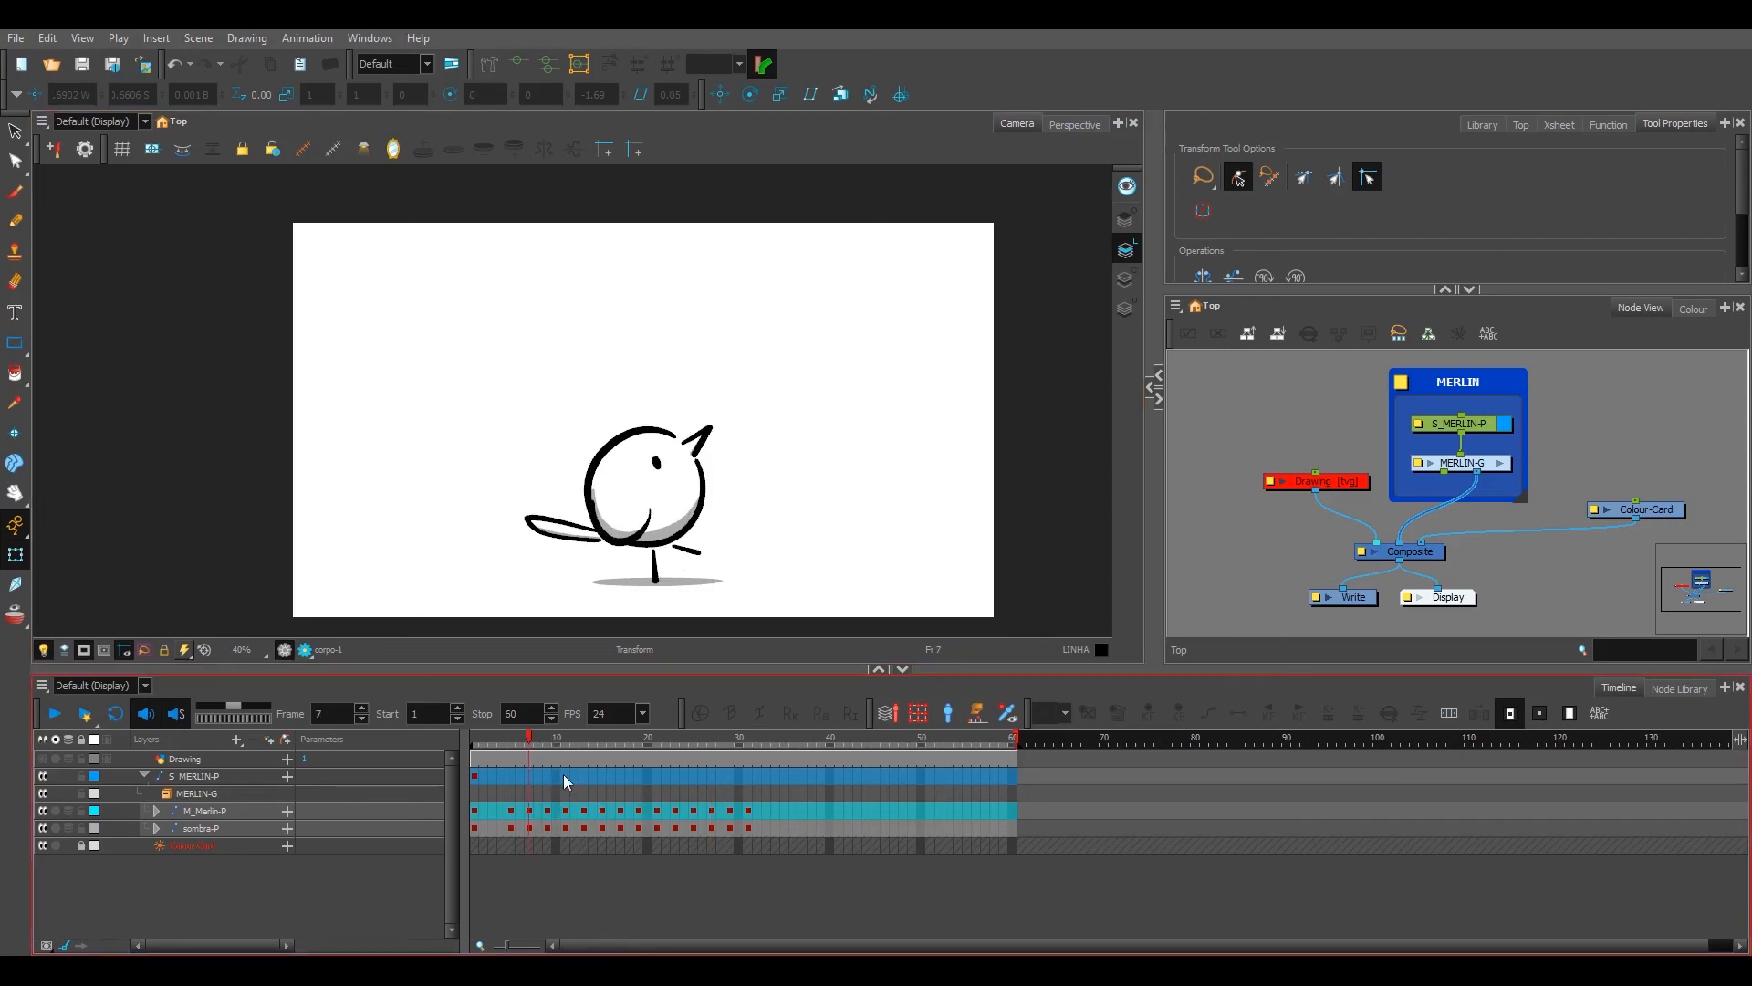
key("comma")
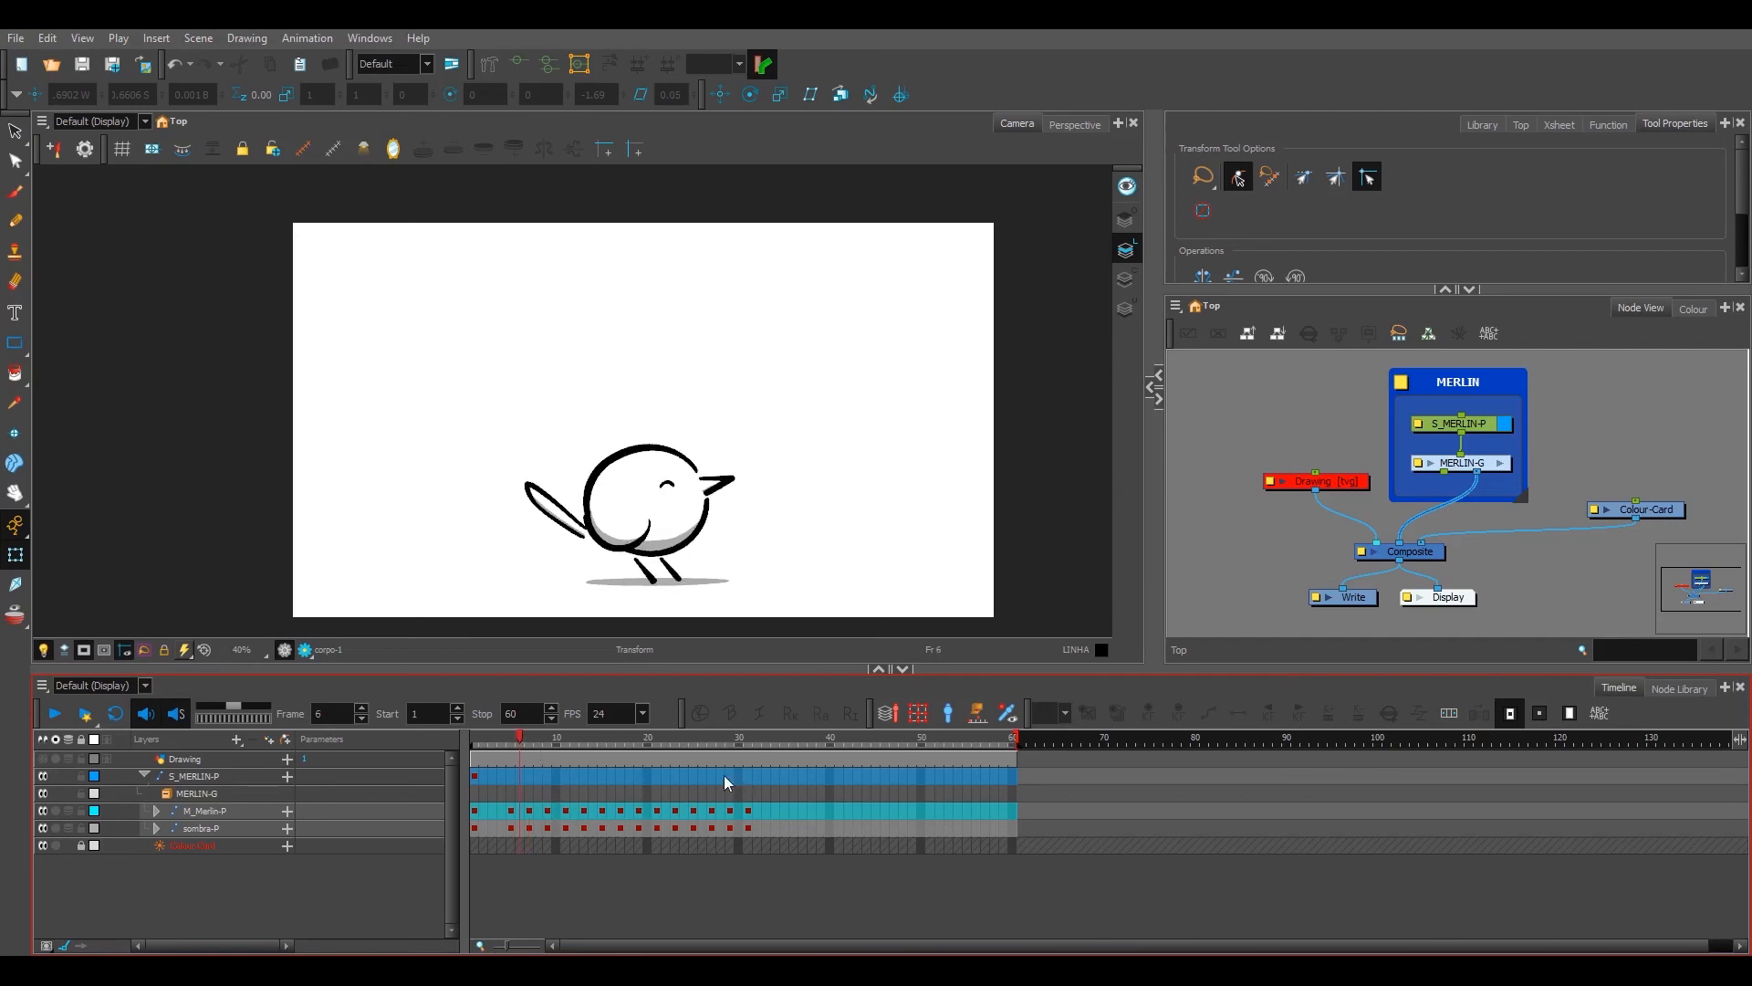
left_click_drag(620, 415, 594, 407)
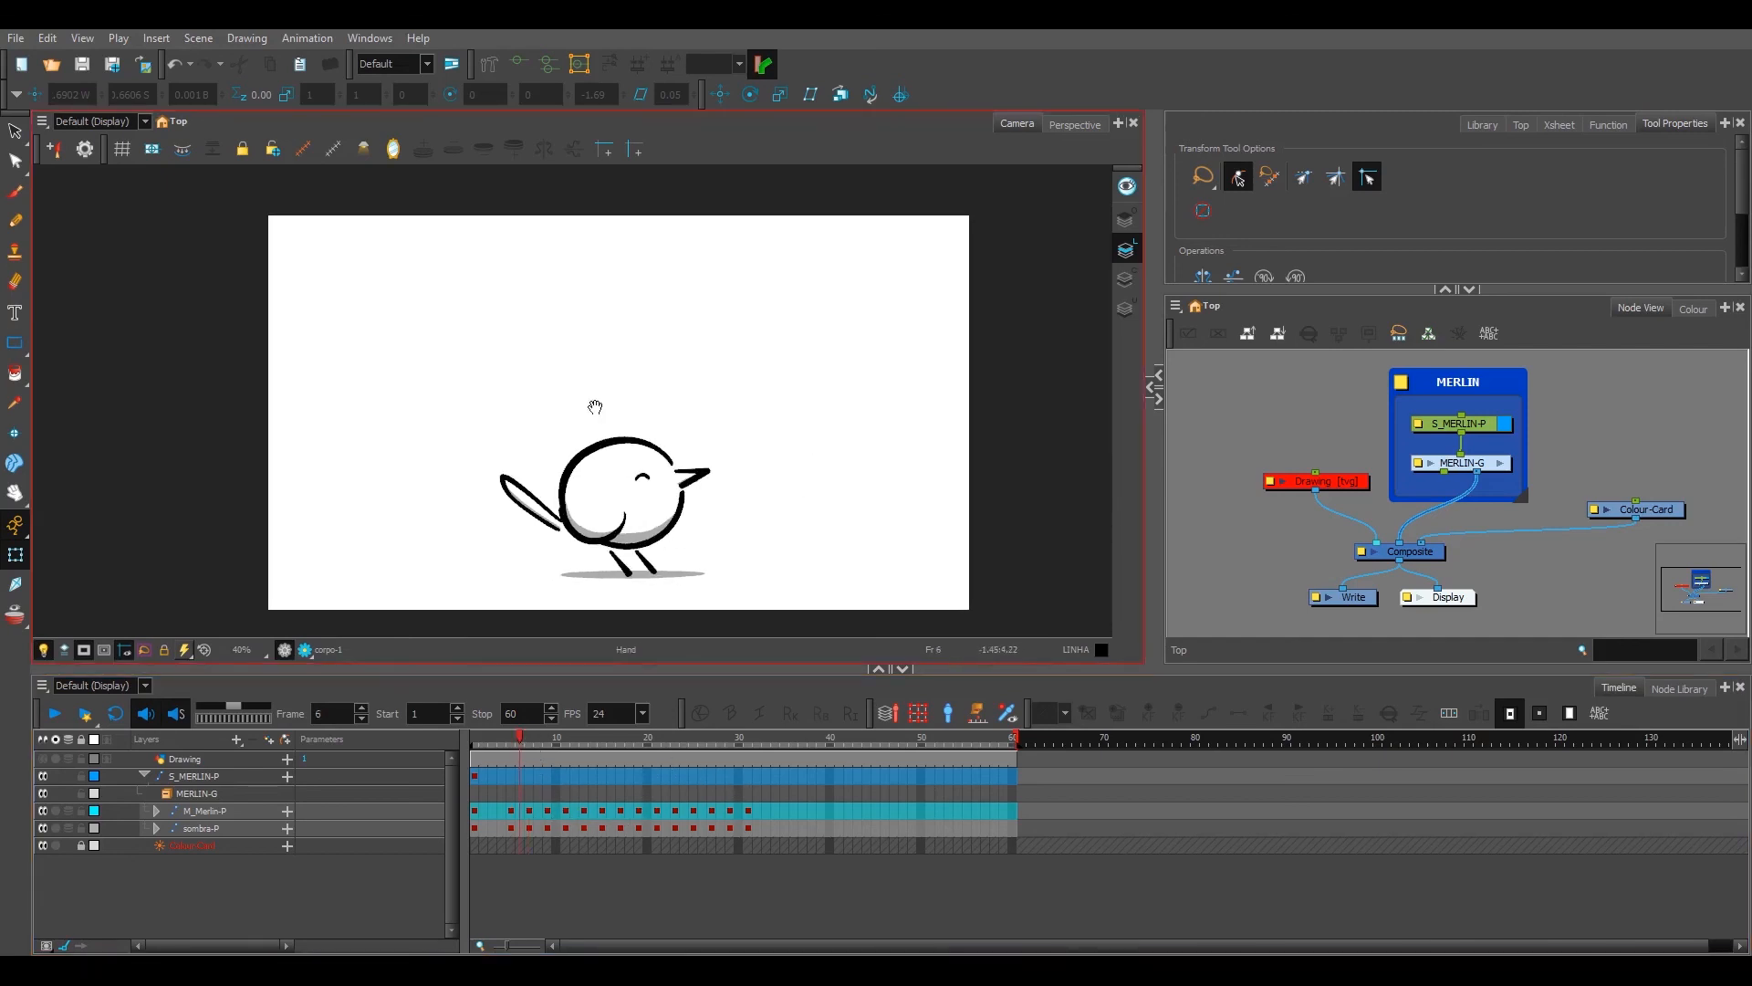
left_click_drag(807, 415, 805, 406)
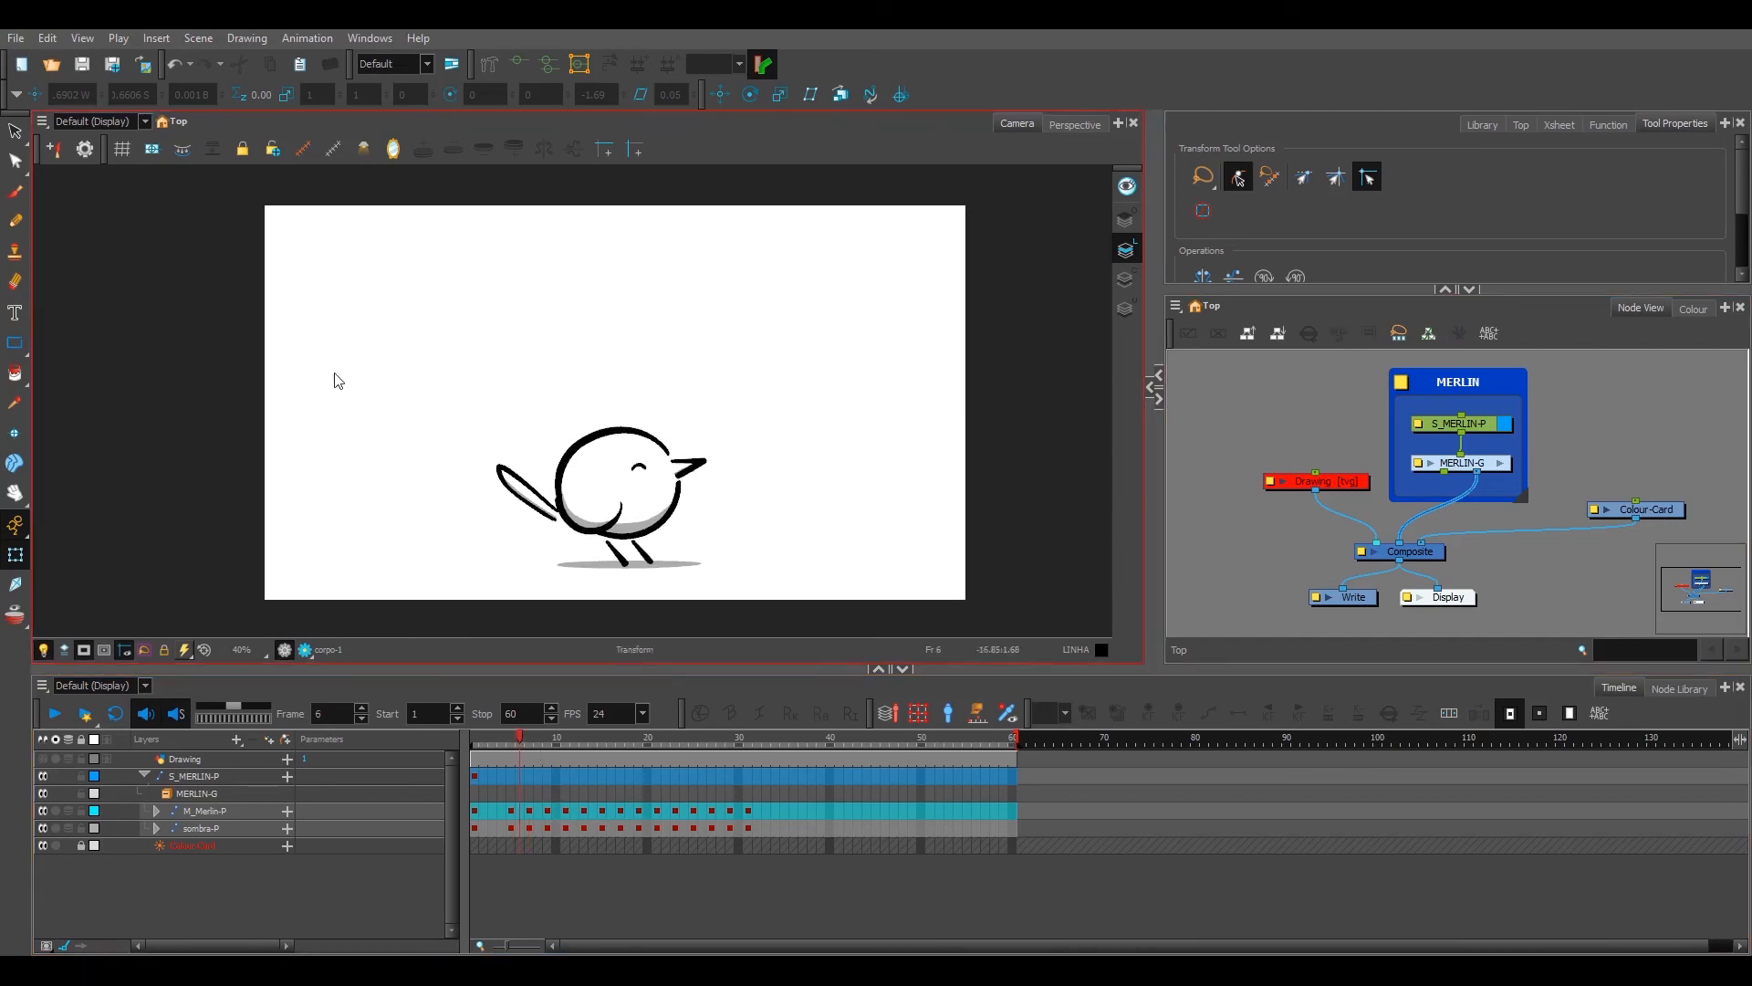
left_click(511, 737)
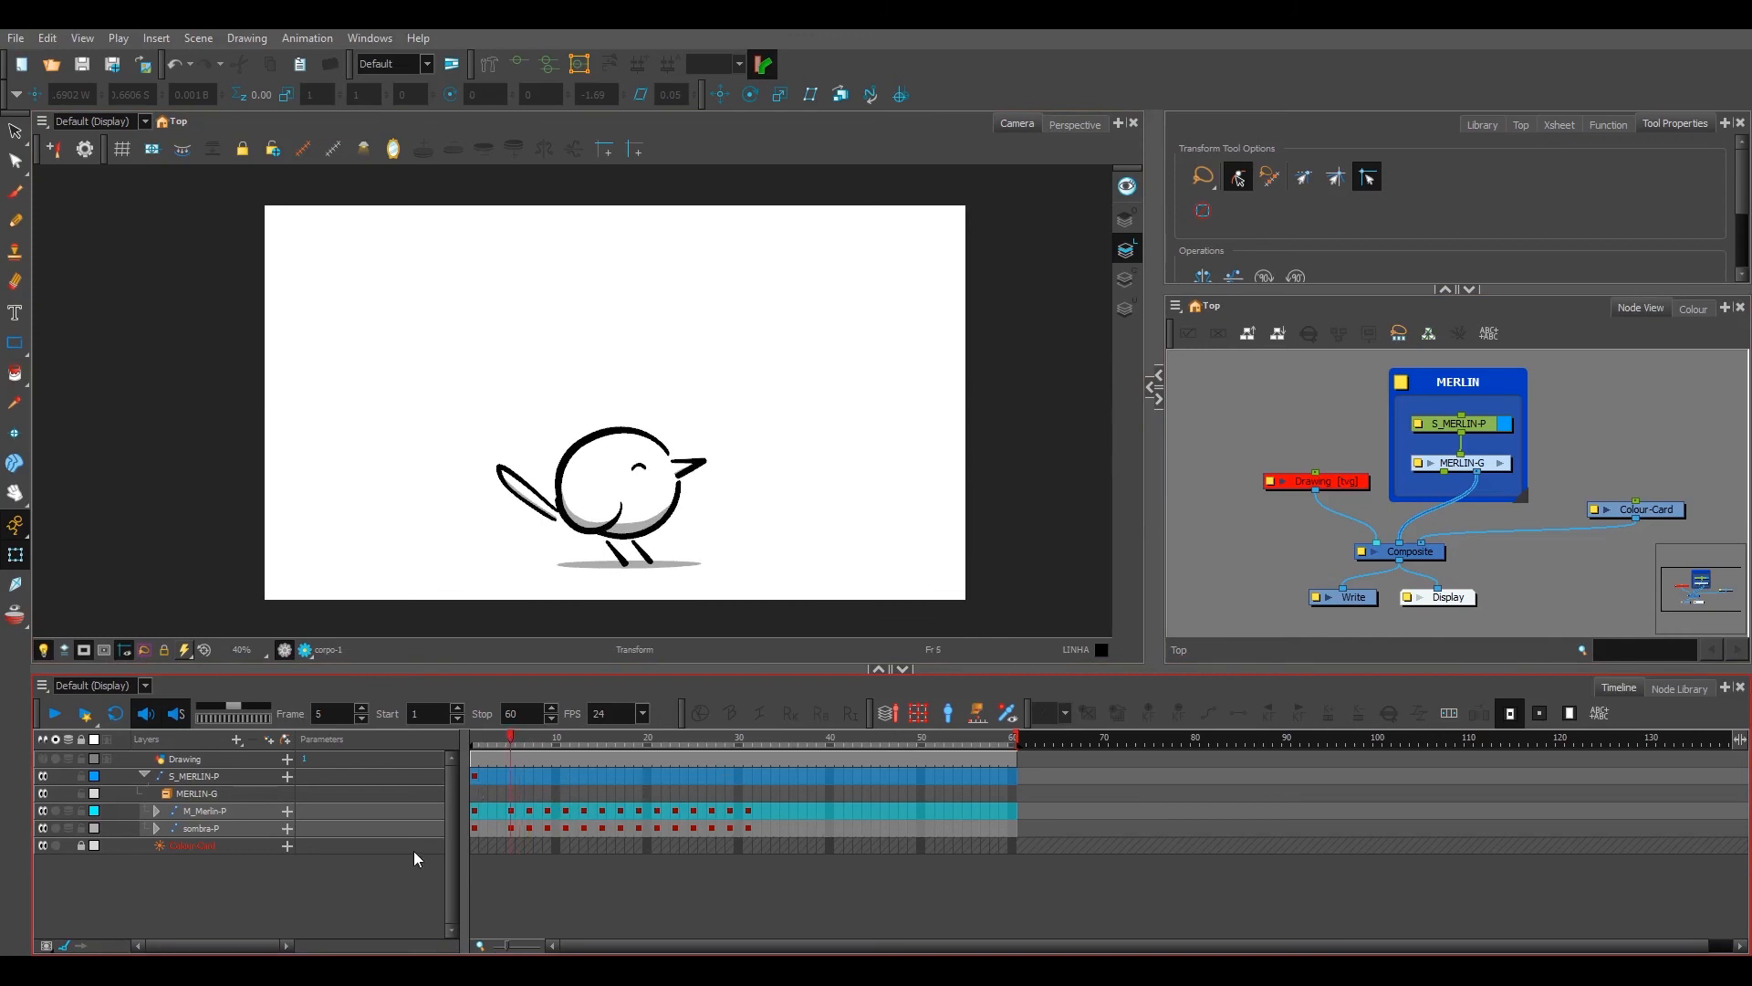
left_click_drag(511, 738, 542, 741)
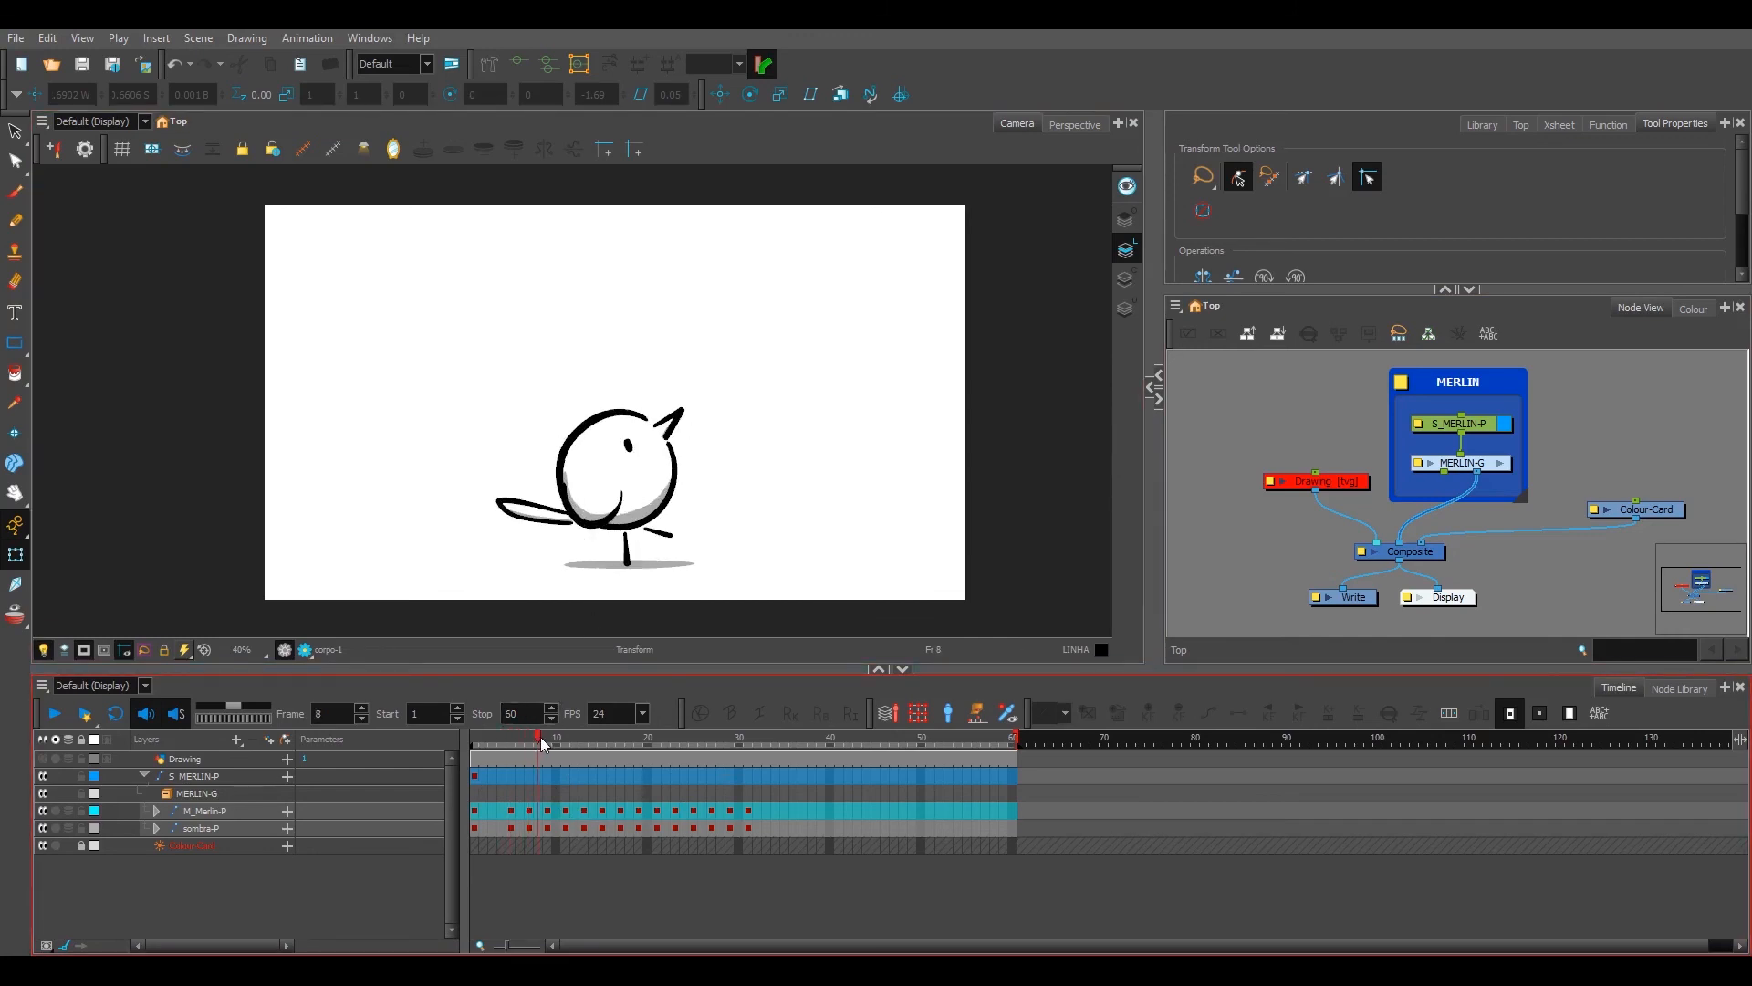
left_click(527, 739)
left_click(512, 734)
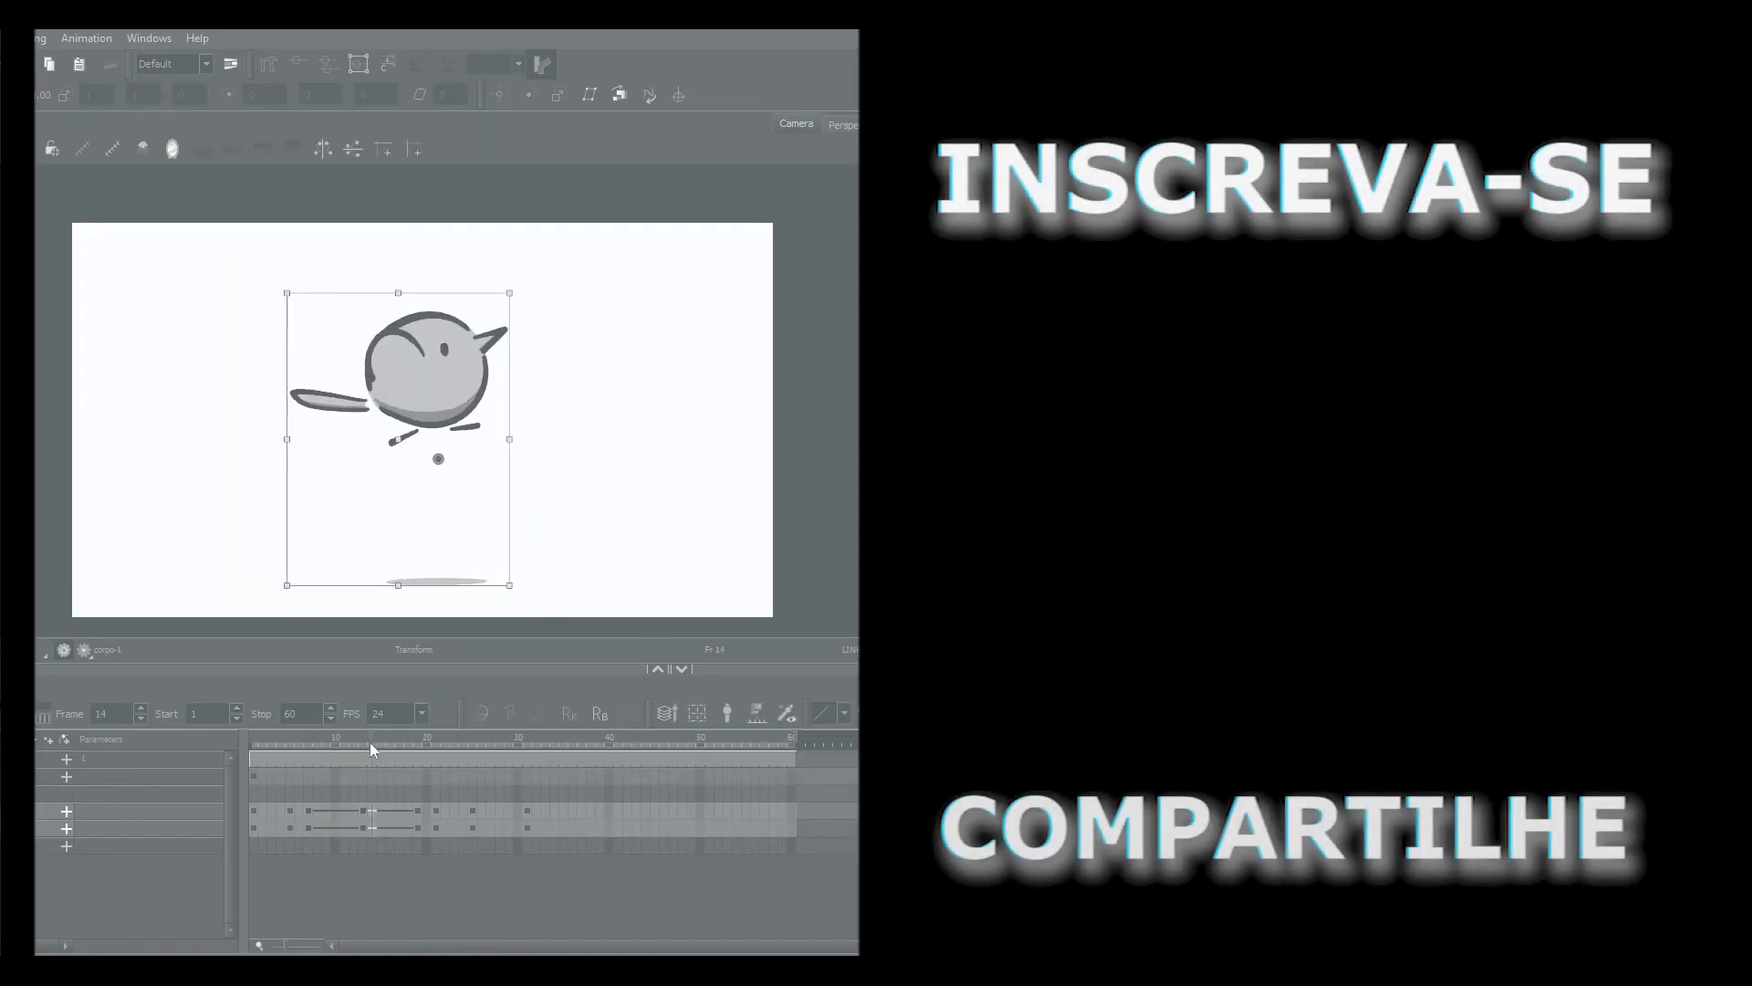
left_click_drag(337, 810, 358, 828)
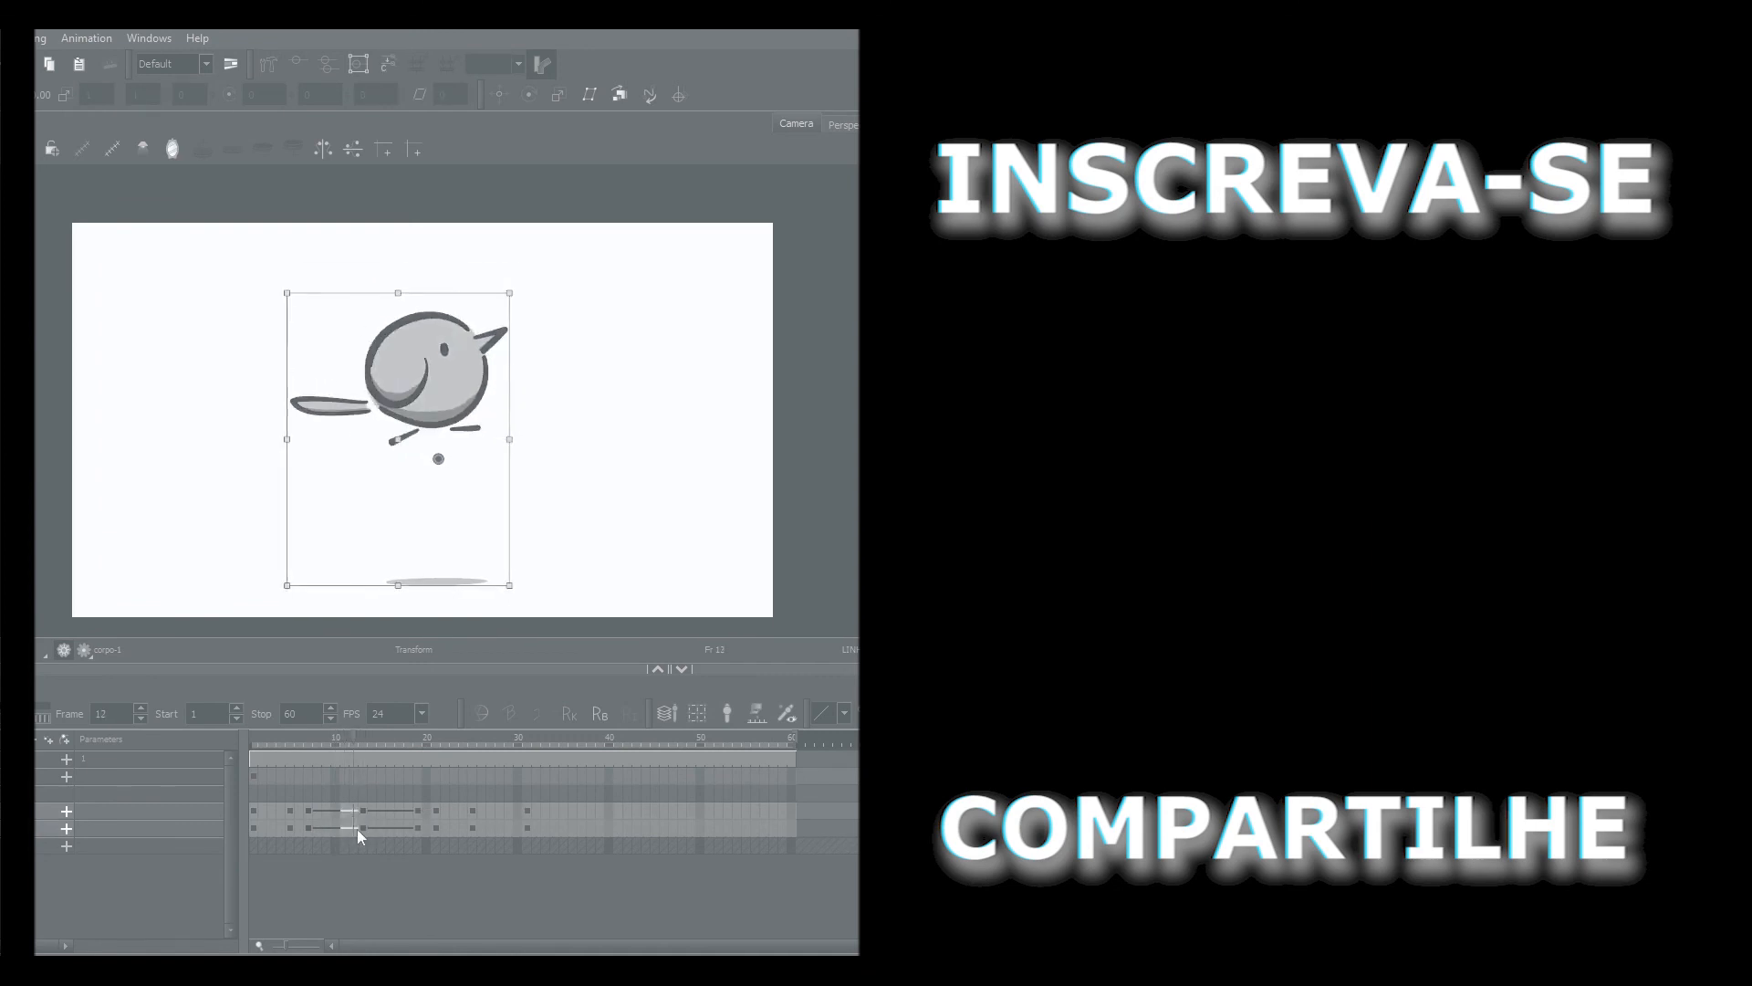
left_click(346, 811)
left_click(327, 811)
key("F6")
left_click(399, 810)
key("F6")
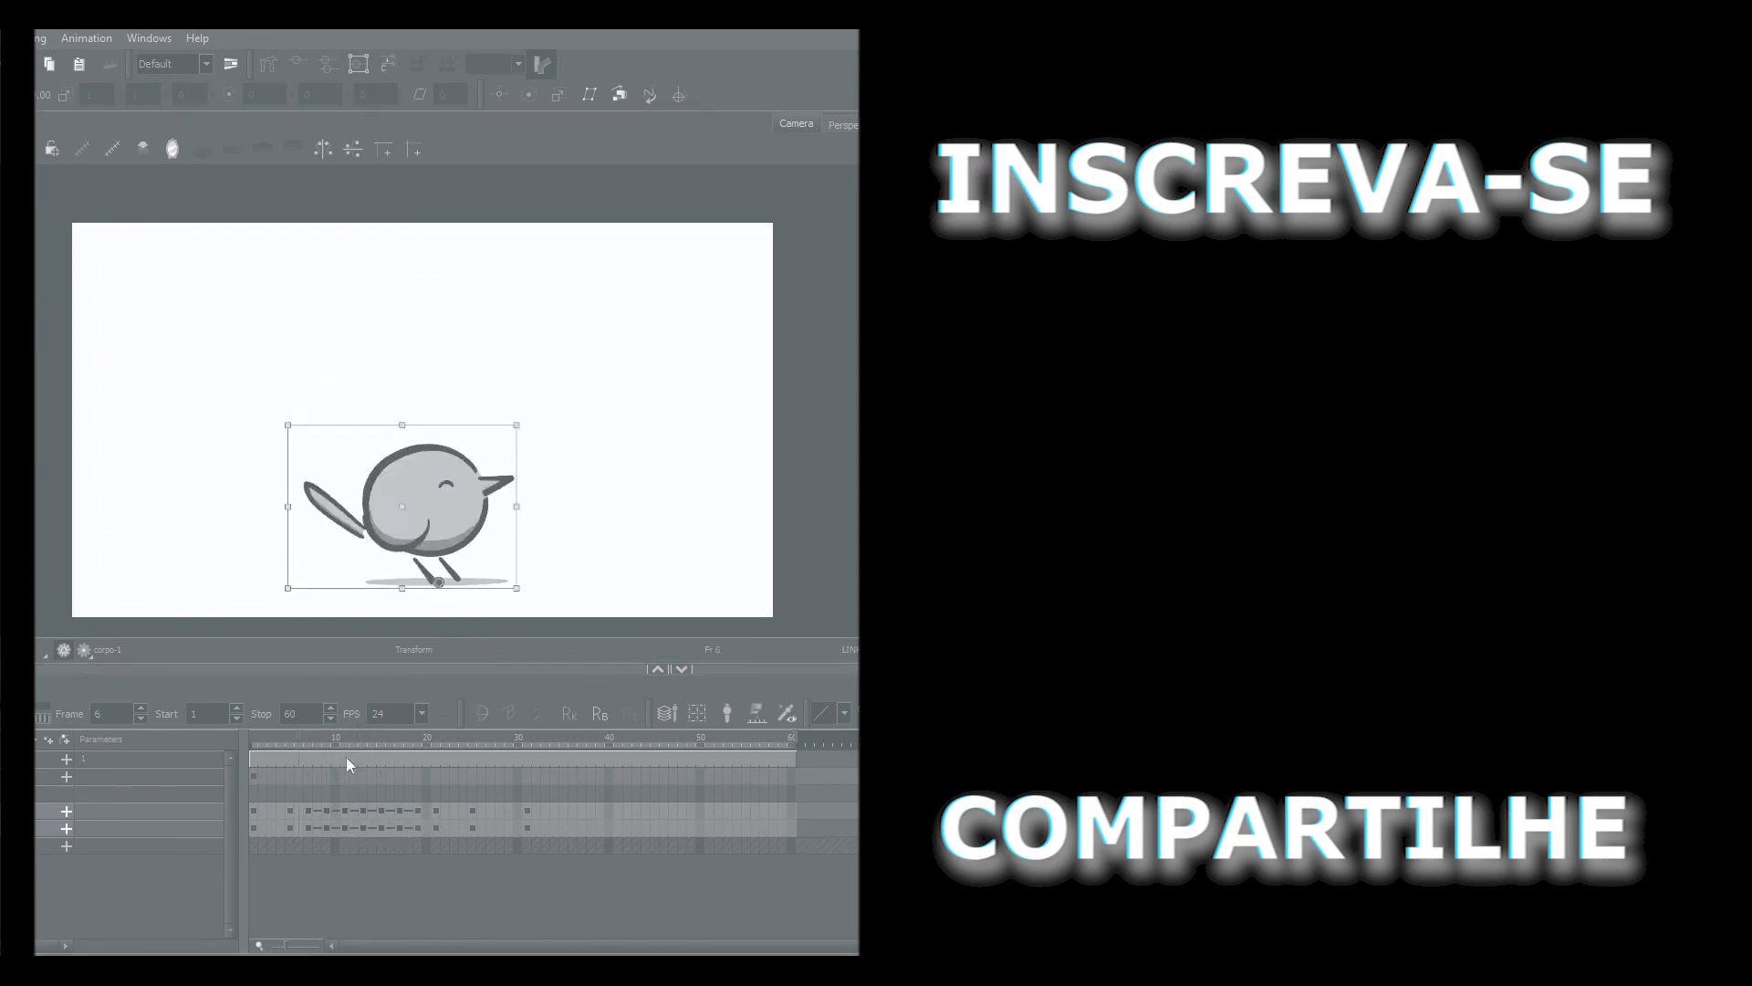
left_click_drag(346, 744, 405, 747)
left_click(454, 811)
key("F6")
left_click(509, 810)
key("F6")
left_click(491, 811)
key("F6")
left_click(337, 525)
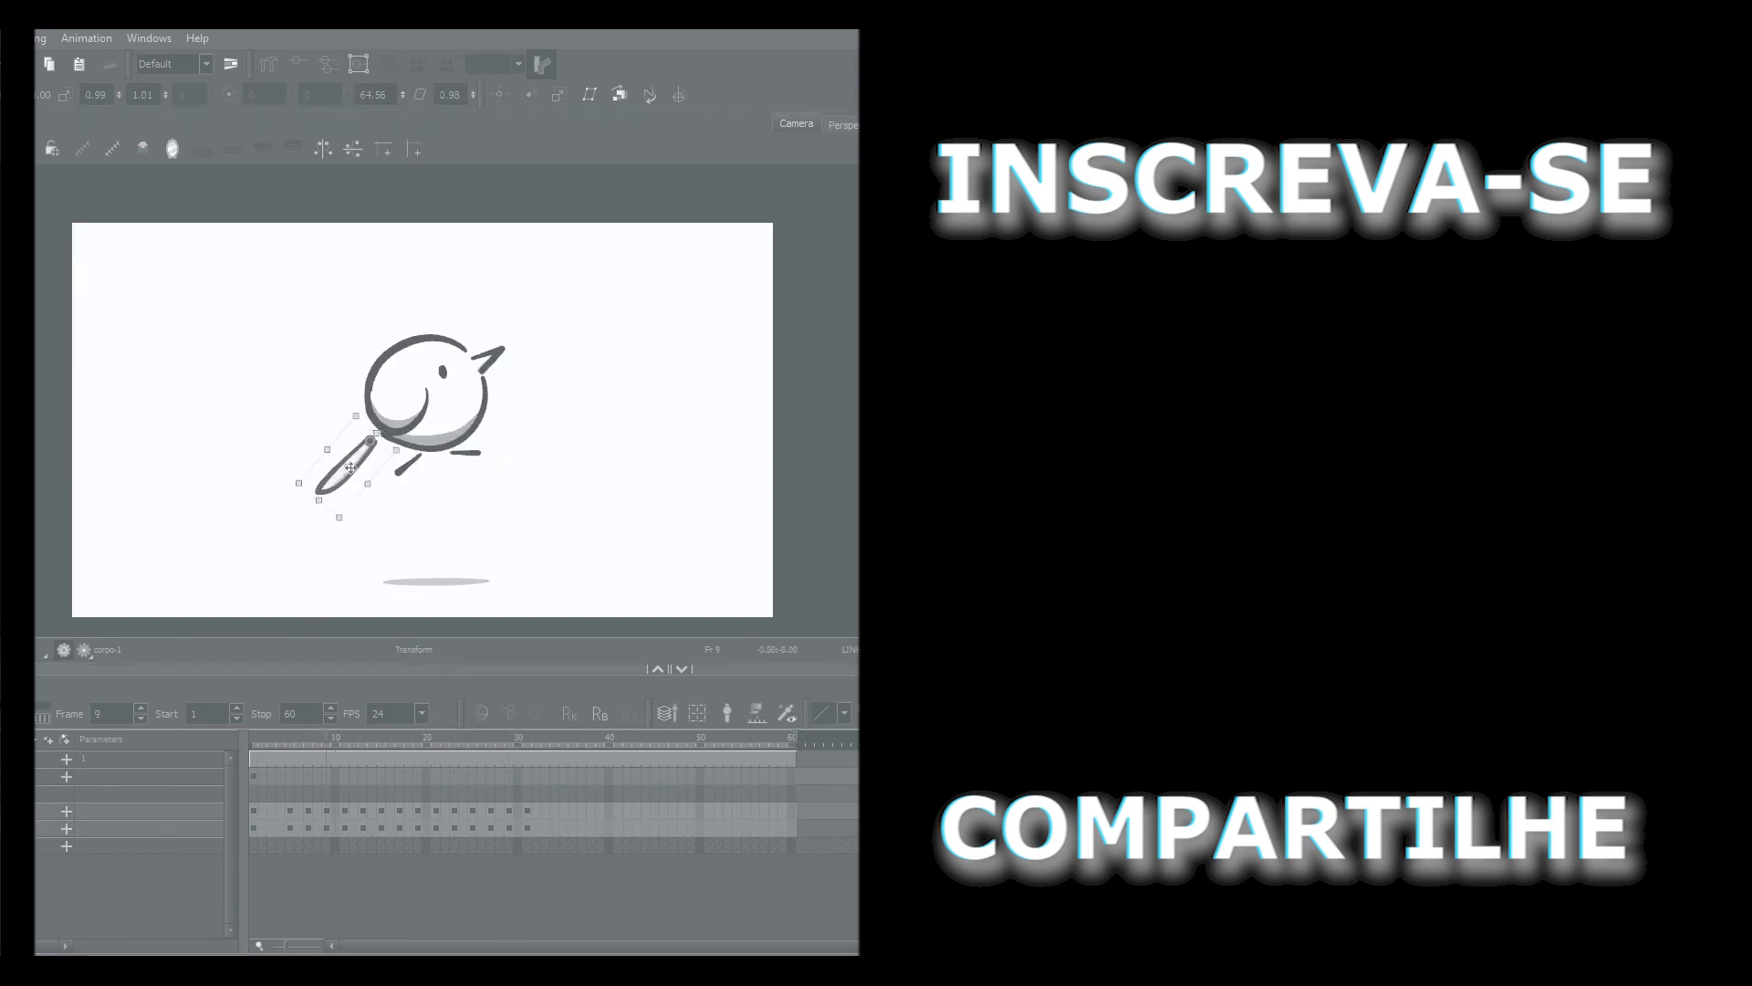
left_click_drag(288, 394, 294, 347)
key("period")
key("period")
key("period")
key("period")
left_click(372, 396)
key("period")
key("period")
key("period")
key("period")
key("period")
key("period")
key("period")
key("period")
key("period")
key("period")
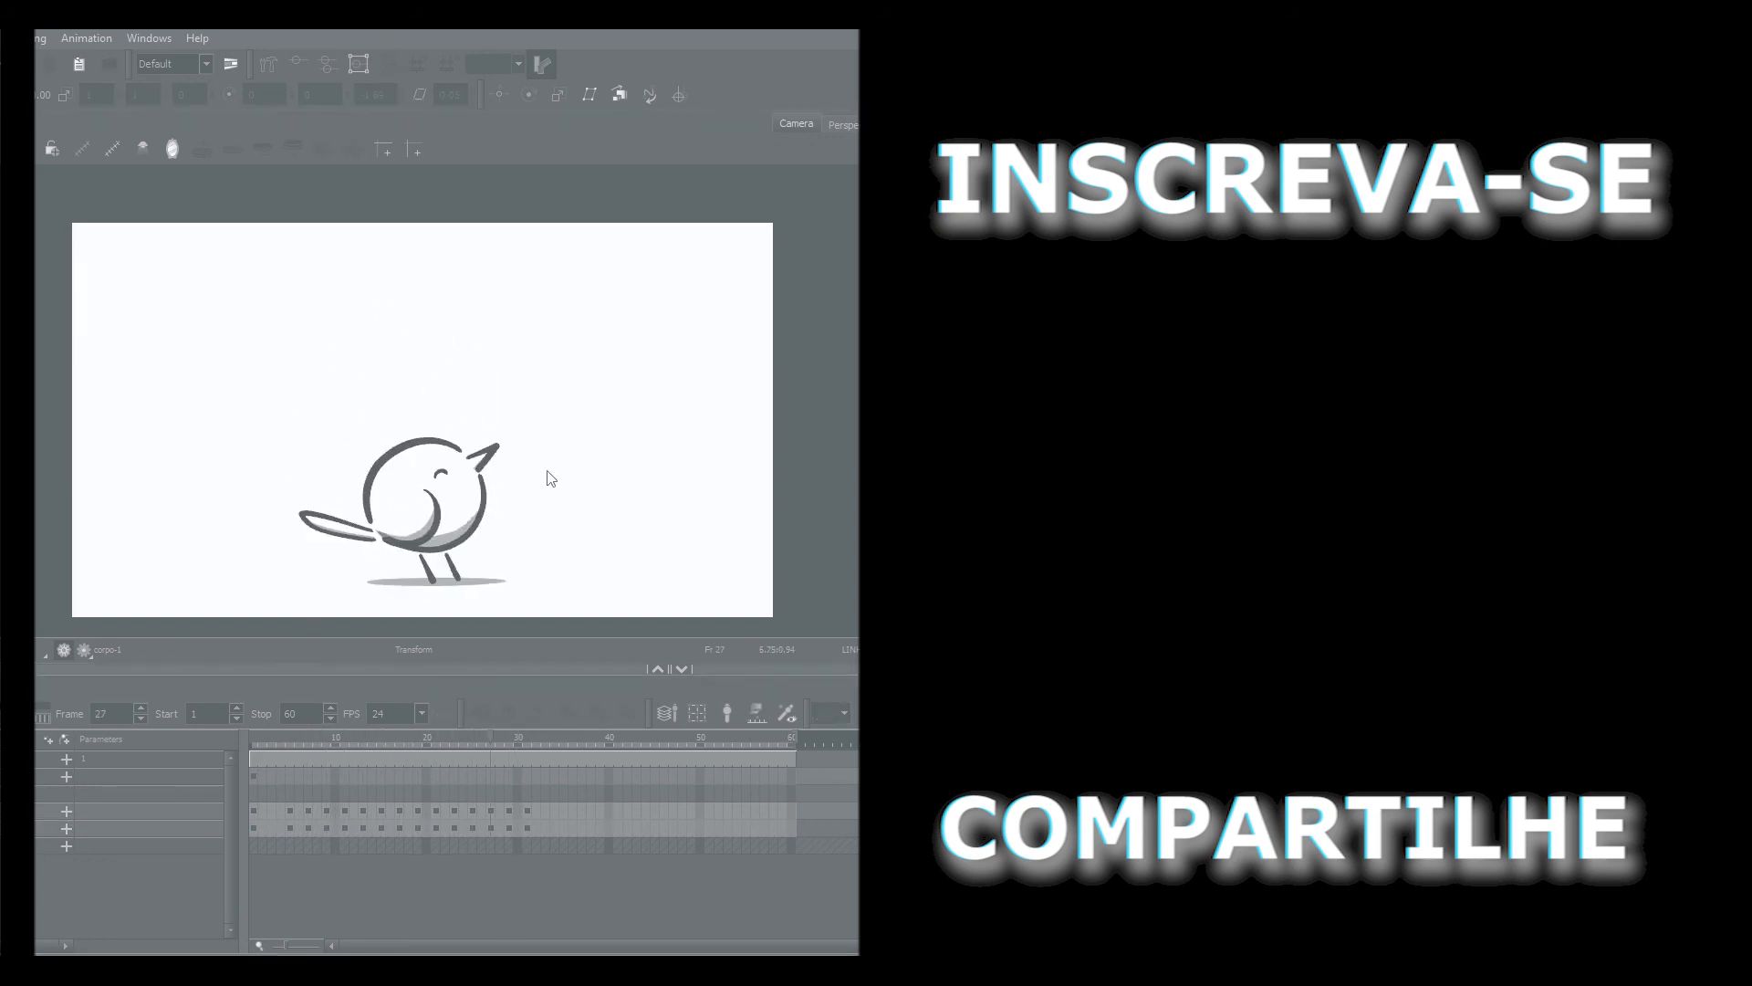
key("period")
key("period")
key("period")
key("period")
left_click_drag(373, 328, 344, 312)
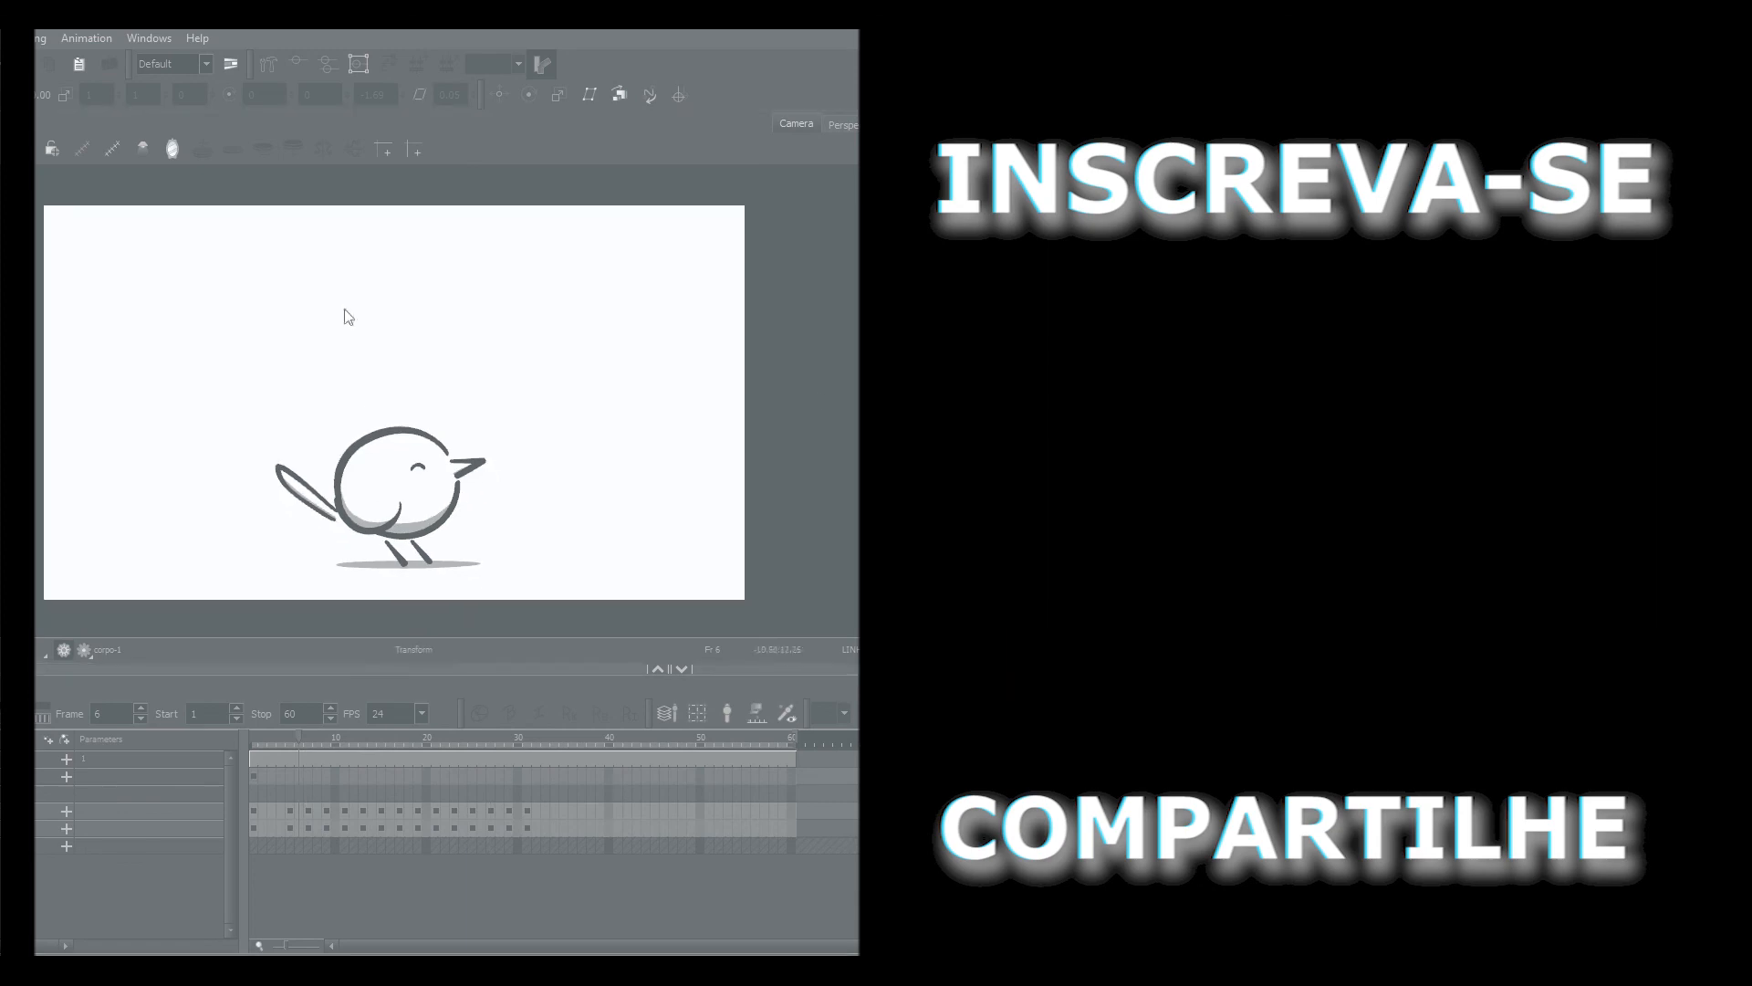